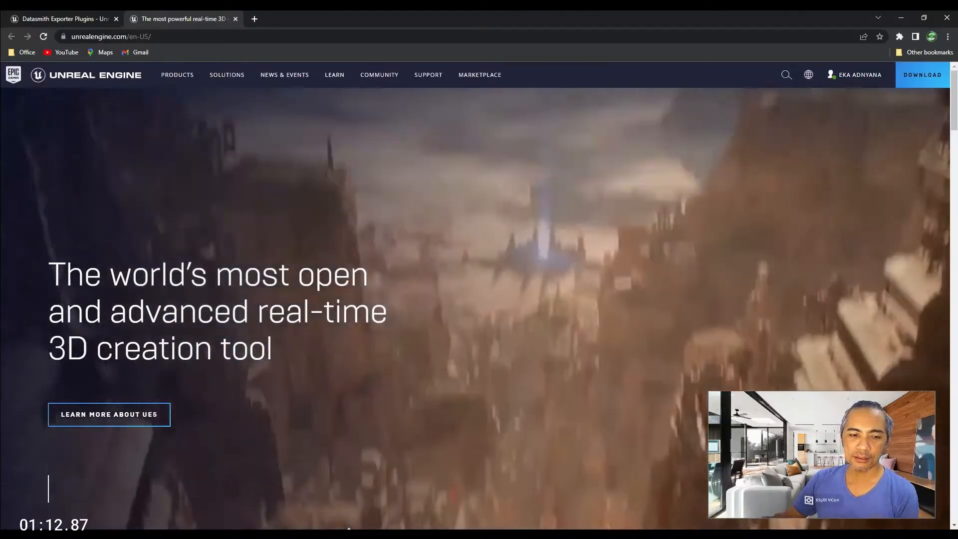
# - Switch to the Unreal Editor and look around the apartment scene, from the living room and kitchen to the door
pyautogui.moveTo(332, 536)
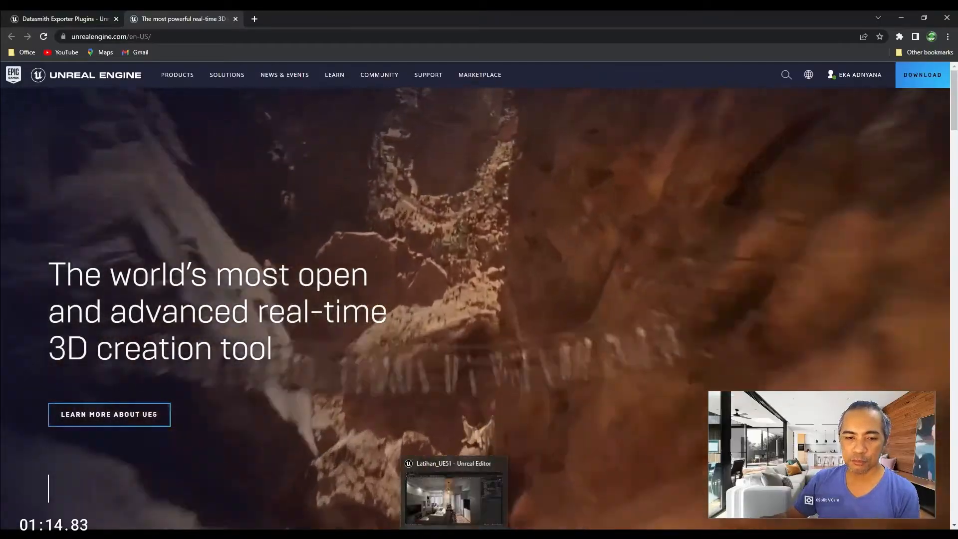
pyautogui.click(455, 535)
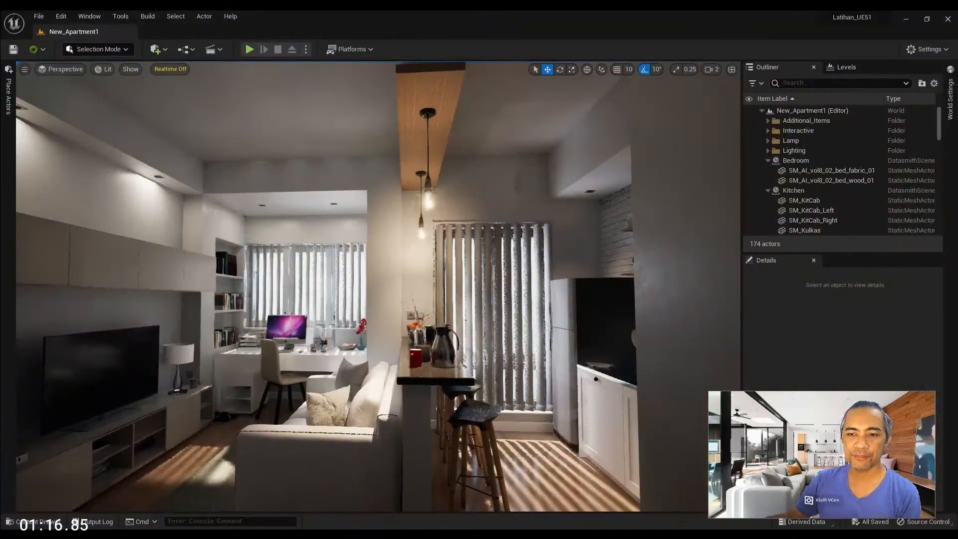
pyautogui.moveTo(502, 395); pyautogui.dragTo(591, 349, button='right')
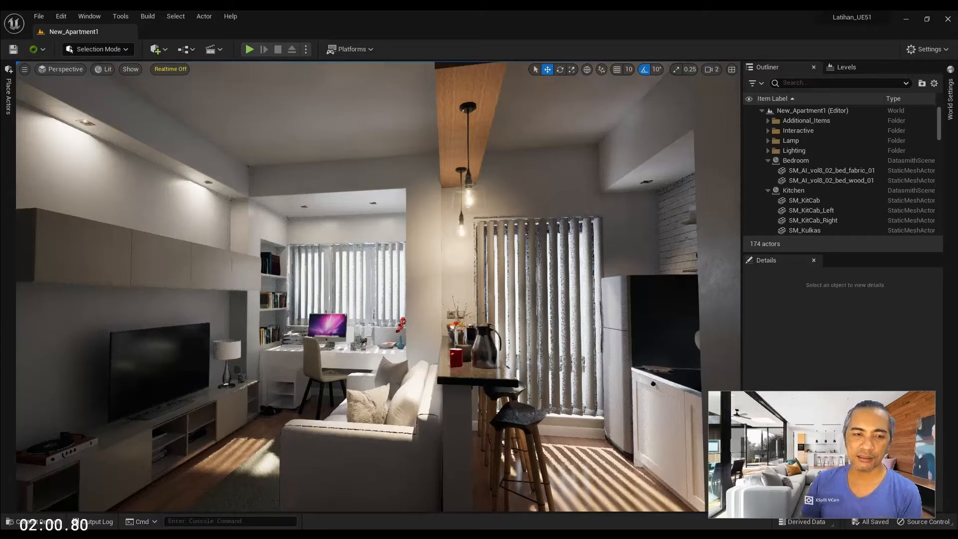
pyautogui.moveTo(378, 286); pyautogui.dragTo(479, 278, button='right')
pyautogui.moveTo(431, 359); pyautogui.dragTo(462, 372, button='right')
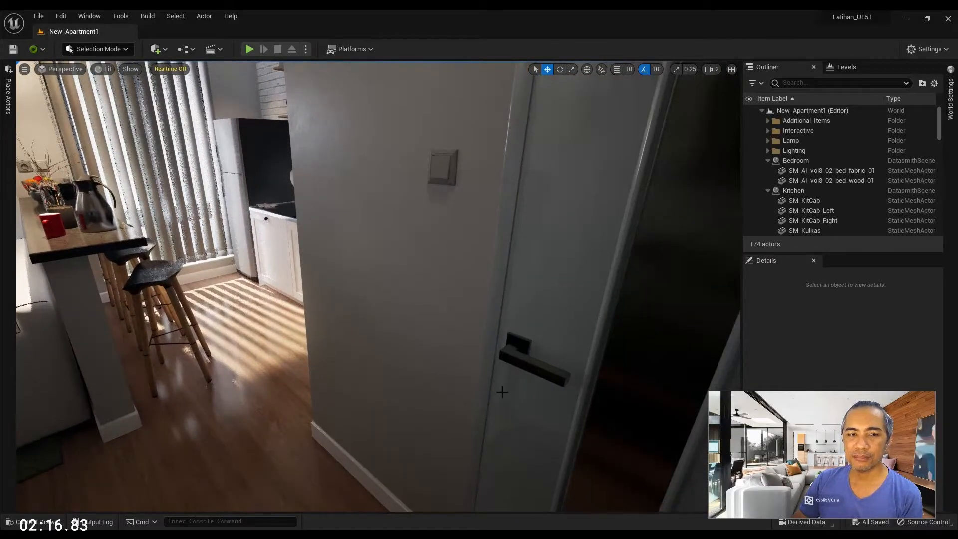
pyautogui.moveTo(450, 359); pyautogui.dragTo(334, 341, button='right')
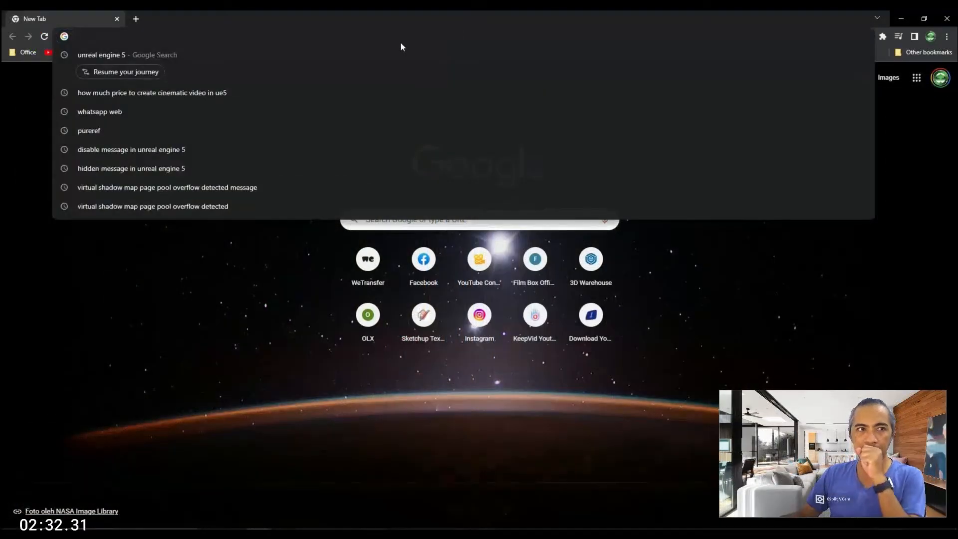
pyautogui.write('https://www.unrealengine.com/')
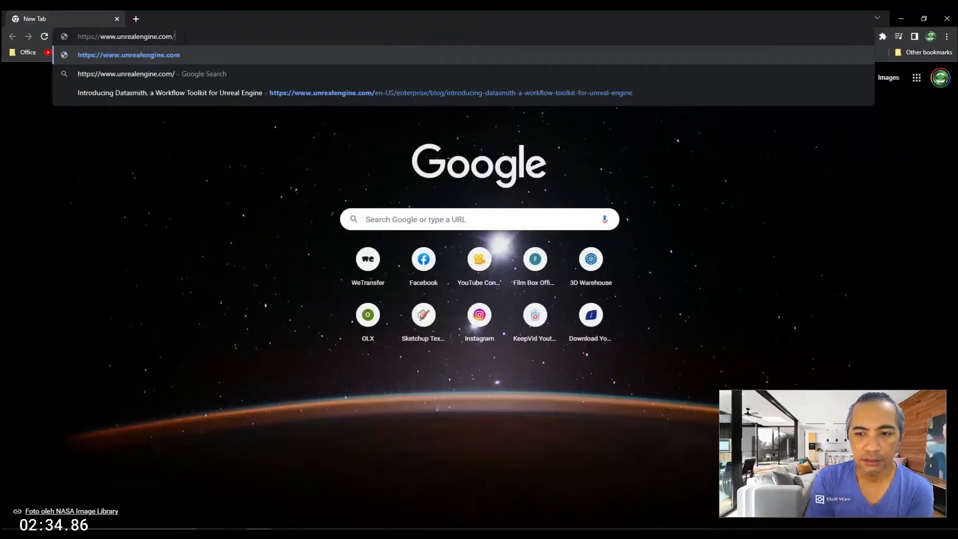
pyautogui.press('Return')
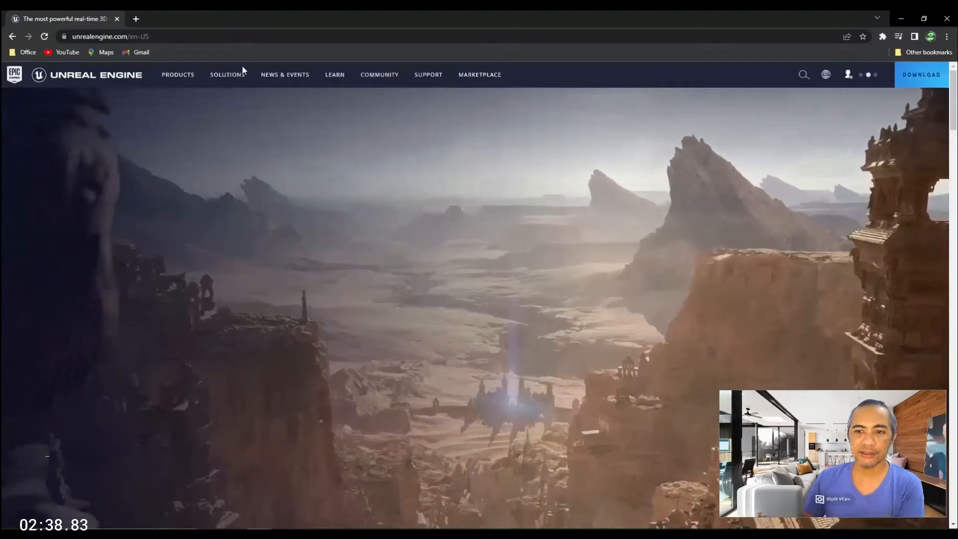
pyautogui.moveTo(235, 74)
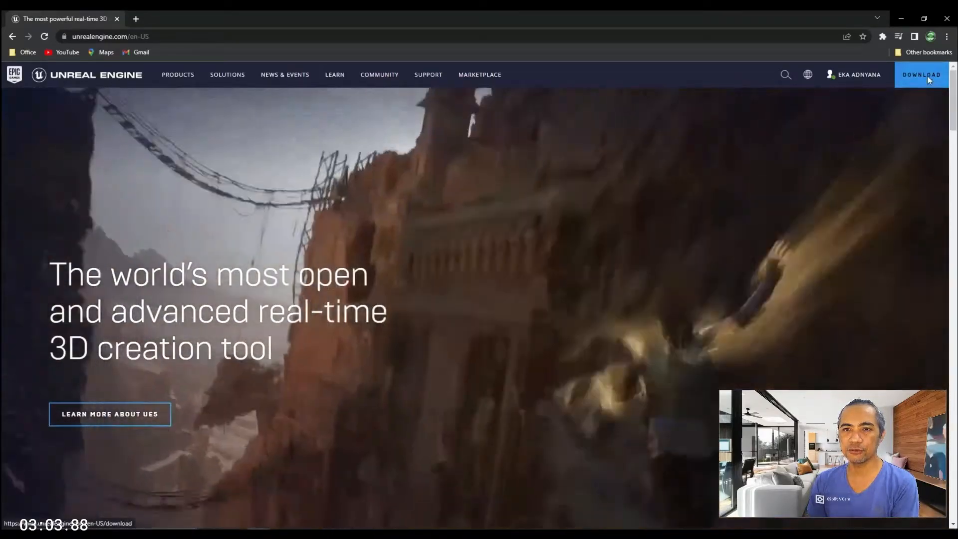
pyautogui.click(927, 75)
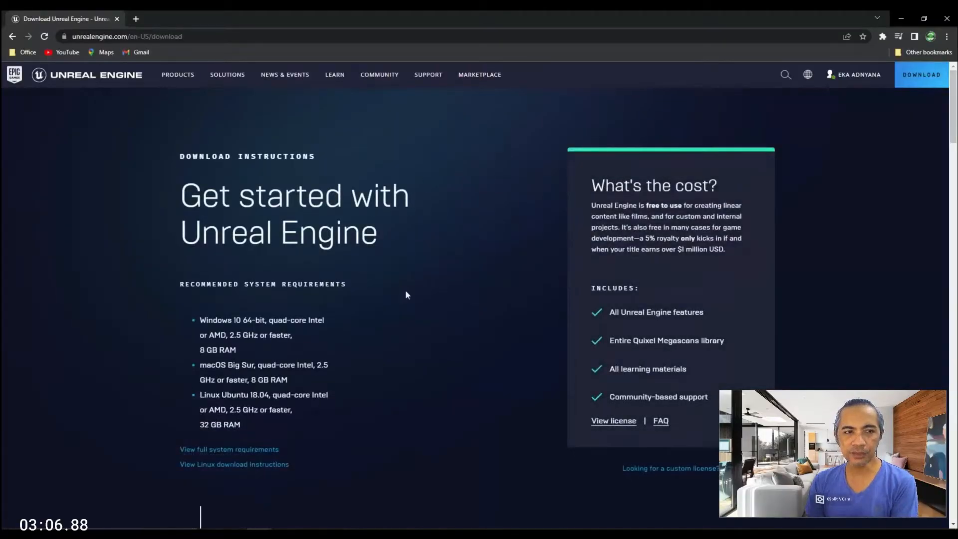
# - Try to download the Epic Games launcher installer from the launcher section of the page
pyautogui.scroll(-1, 406, 294)
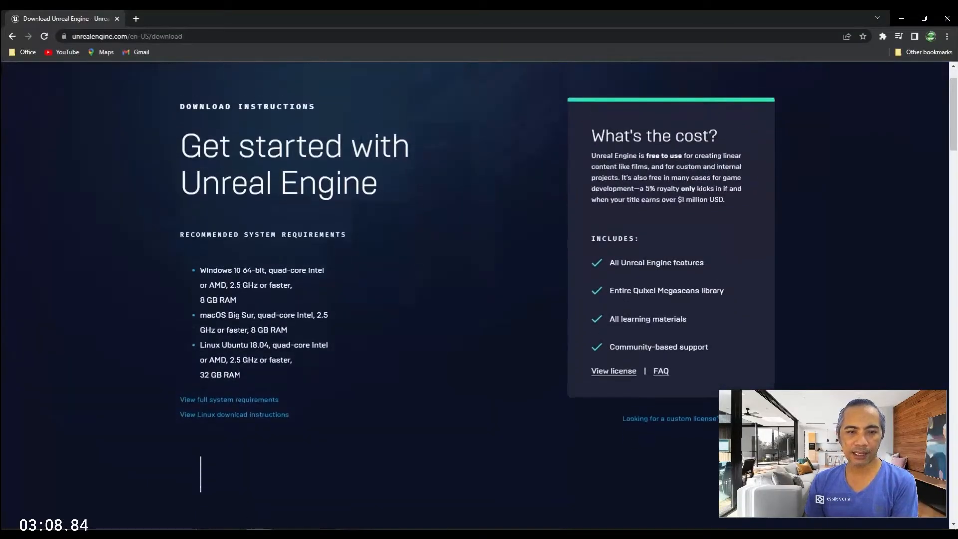
pyautogui.scroll(-7, 379, 335)
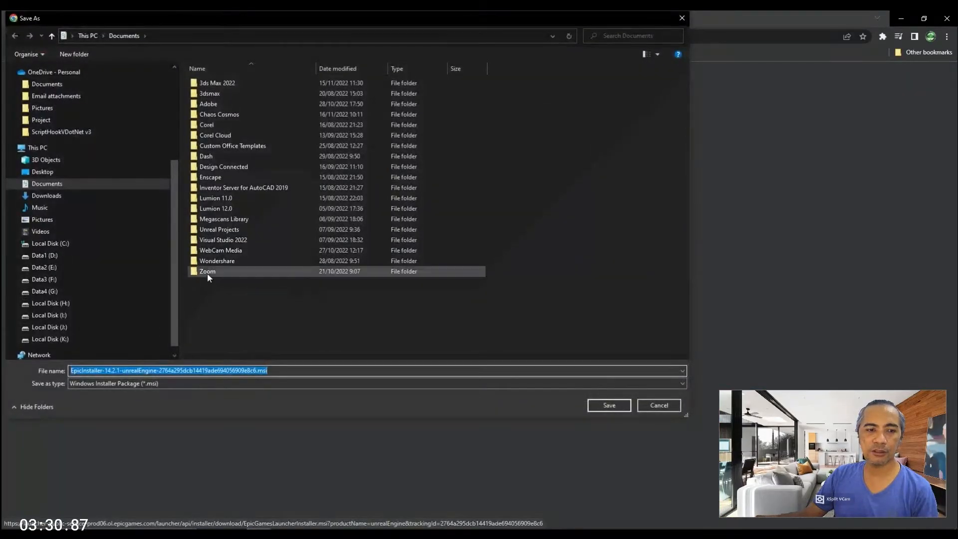
pyautogui.moveTo(352, 21); pyautogui.dragTo(237, 35)
pyautogui.click(682, 33)
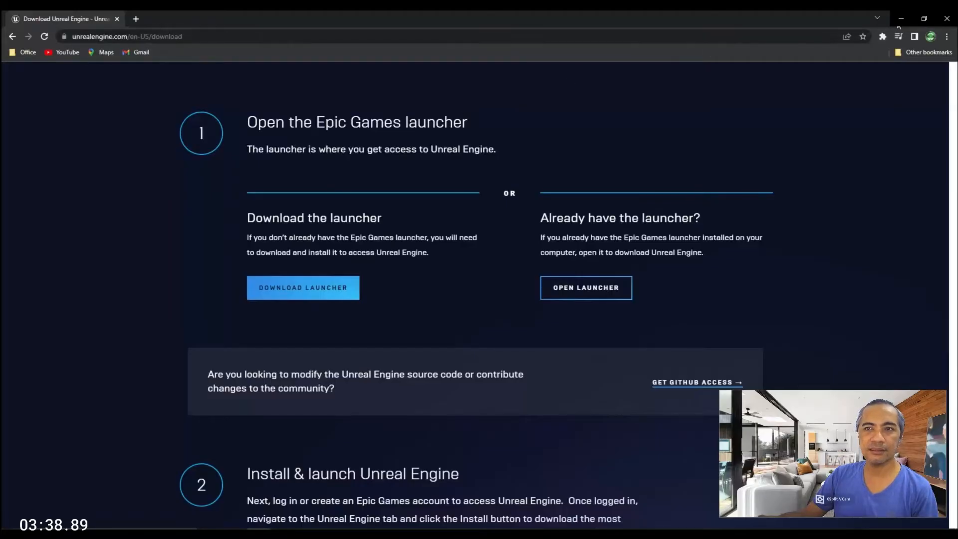
# - Switch to the Epic Games launcher's engine library and view the account options
pyautogui.click(900, 20)
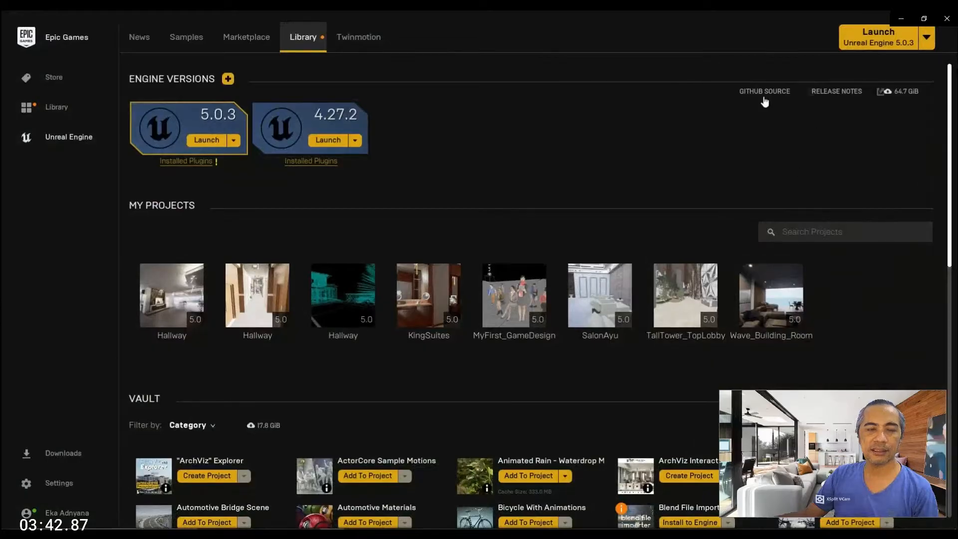
pyautogui.click(65, 514)
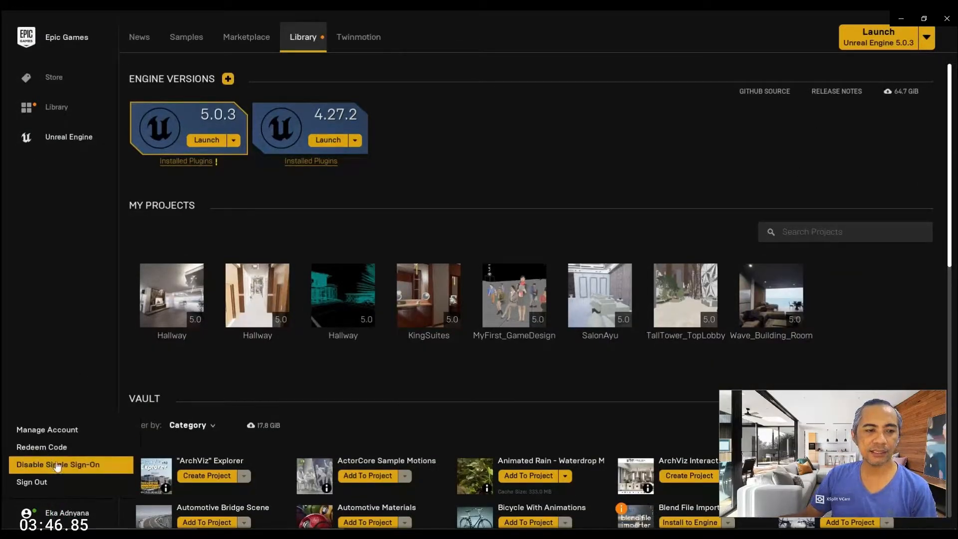
pyautogui.click(729, 143)
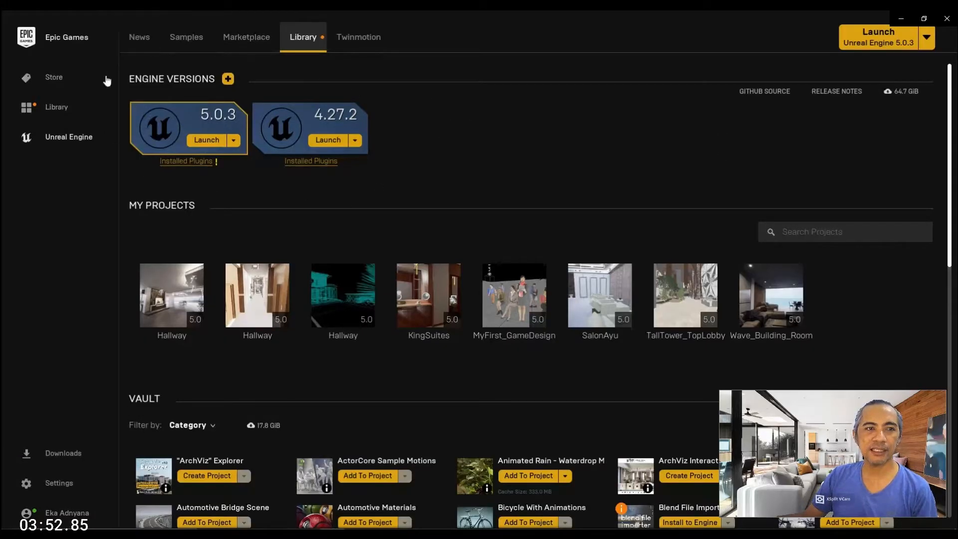
# - Add an engine version slot for Unreal Engine 5.1.0 and begin its installation setup
pyautogui.click(229, 80)
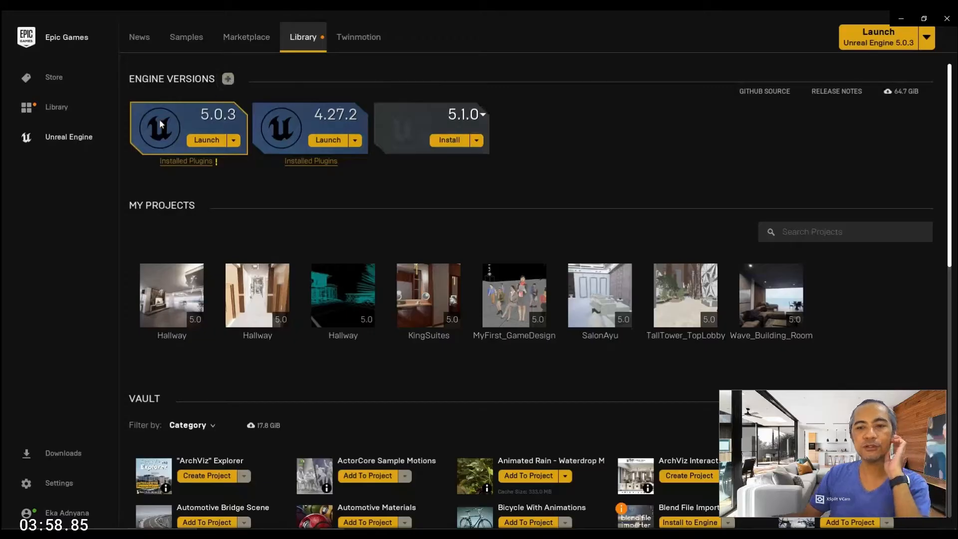
pyautogui.click(476, 140)
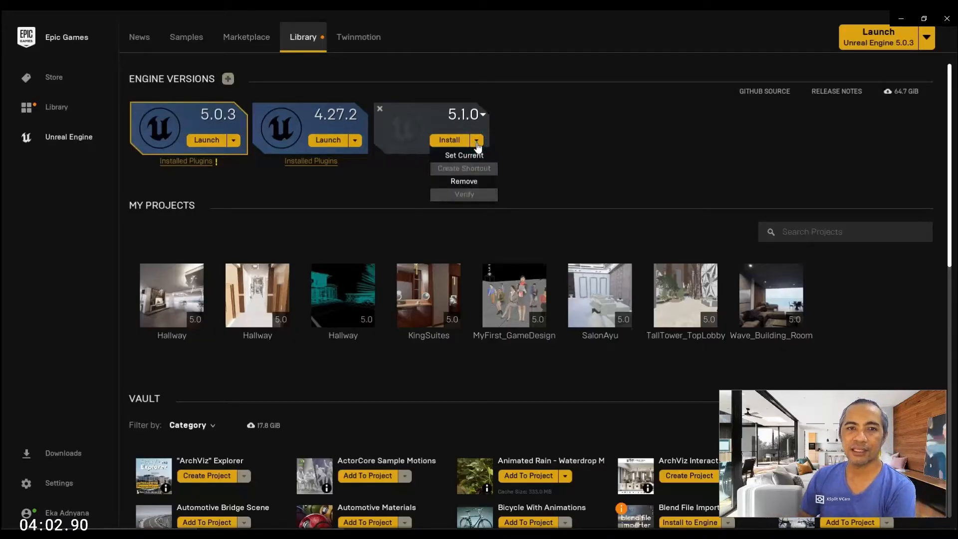
pyautogui.click(477, 143)
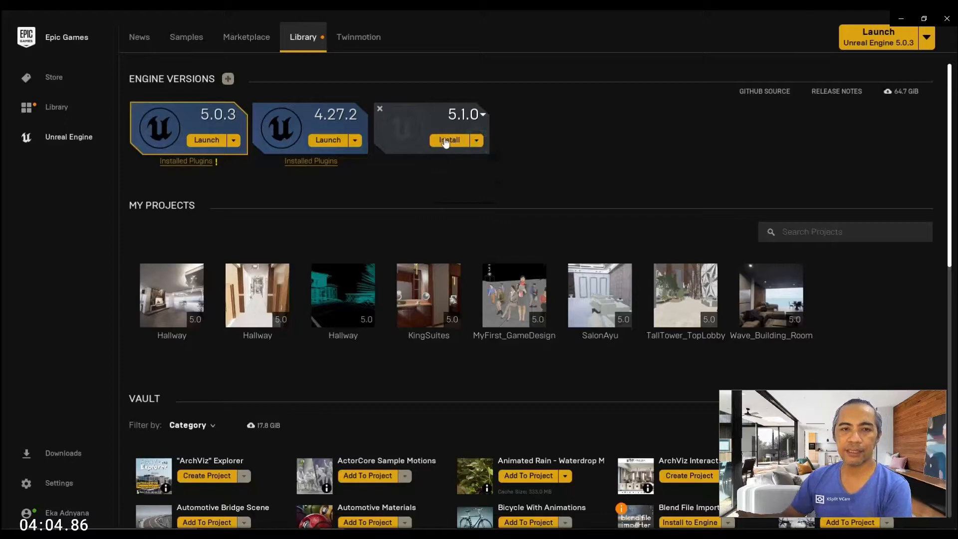
pyautogui.click(445, 141)
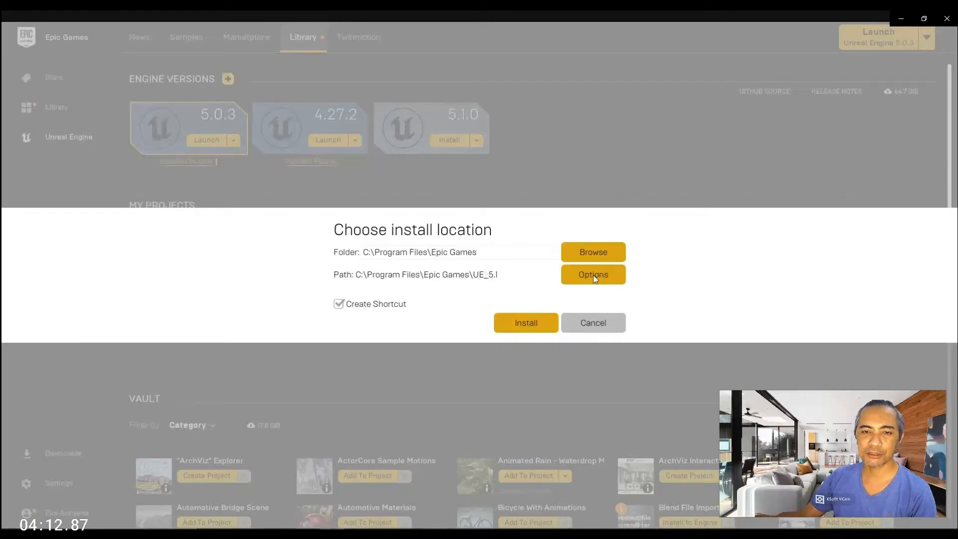
# - Exclude the Android, IOS and Linux target platforms from the Unreal Engine 5.1.0 installation options and apply the selection
pyautogui.click(593, 276)
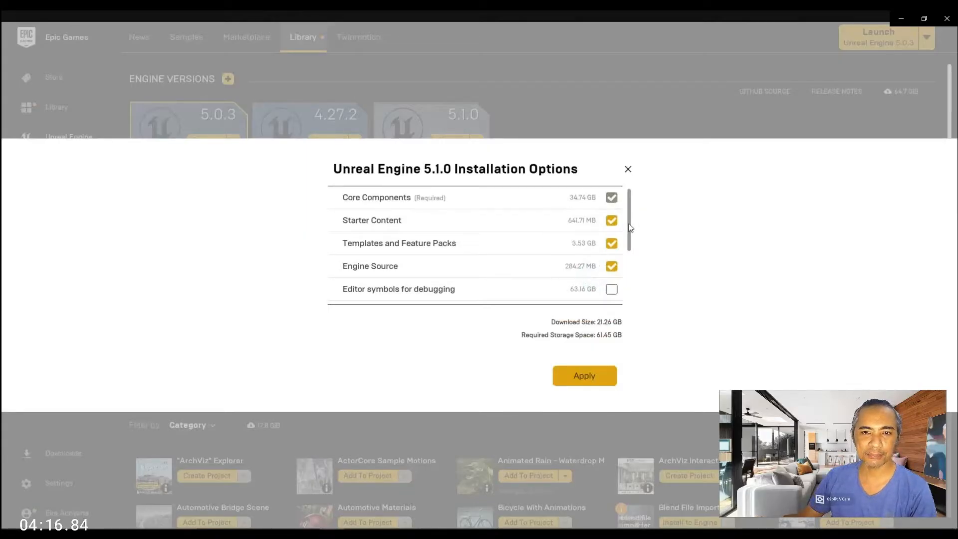
pyautogui.moveTo(630, 228); pyautogui.dragTo(625, 265)
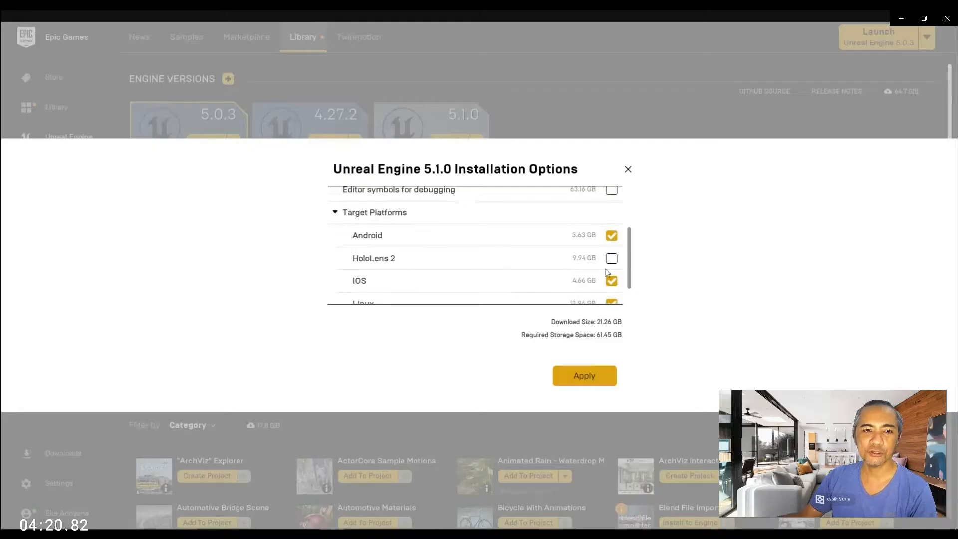
pyautogui.scroll(2, 627, 248)
pyautogui.scroll(-2, 631, 254)
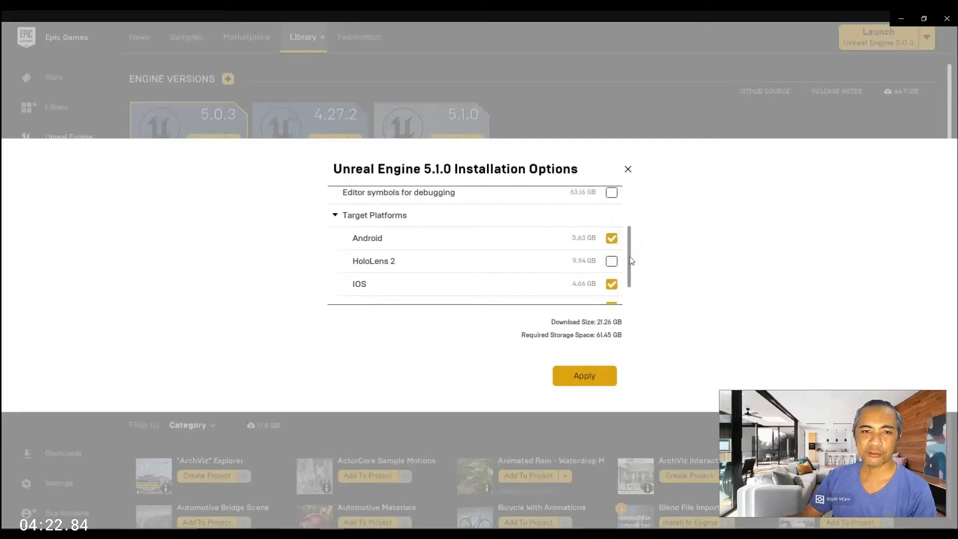
pyautogui.click(611, 238)
pyautogui.scroll(-2, 630, 249)
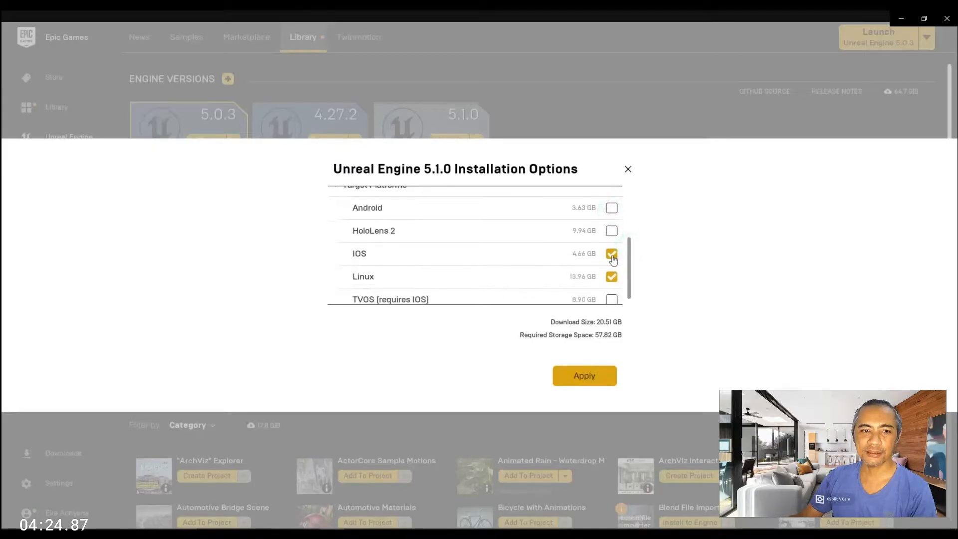
pyautogui.click(612, 255)
pyautogui.scroll(-1, 631, 267)
pyautogui.click(612, 269)
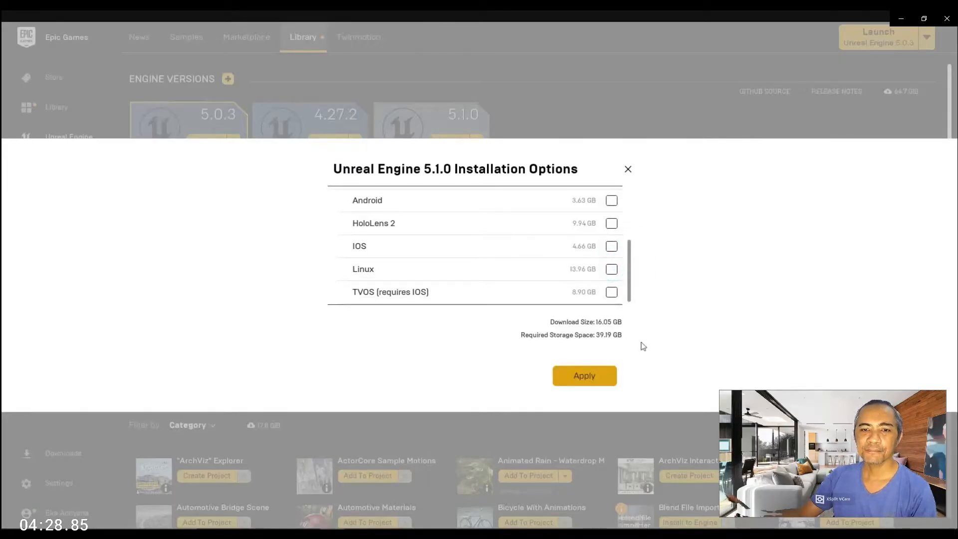
pyautogui.moveTo(630, 270)
pyautogui.mouseDown()
pyautogui.moveTo(630, 217)
pyautogui.moveTo(629, 289)
pyautogui.mouseUp()
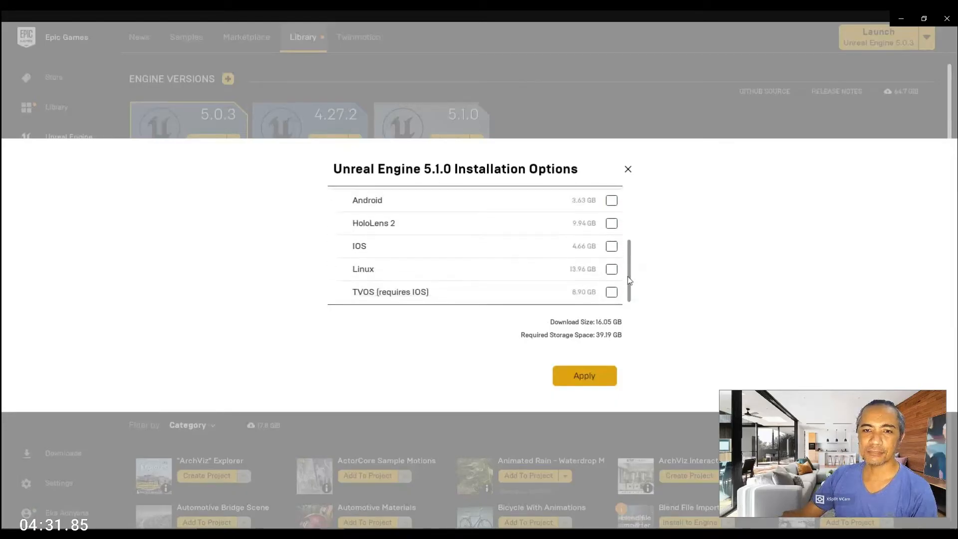
pyautogui.click(593, 378)
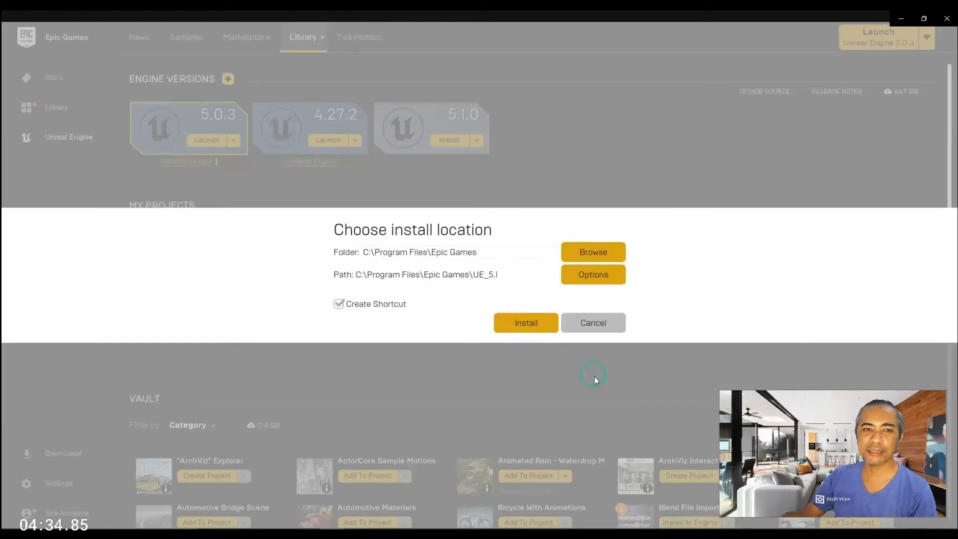
# - Install Unreal Engine 5.1.0 in C:\Program Files\Epic Games with a shortcut, and show the download tasks
pyautogui.click(529, 325)
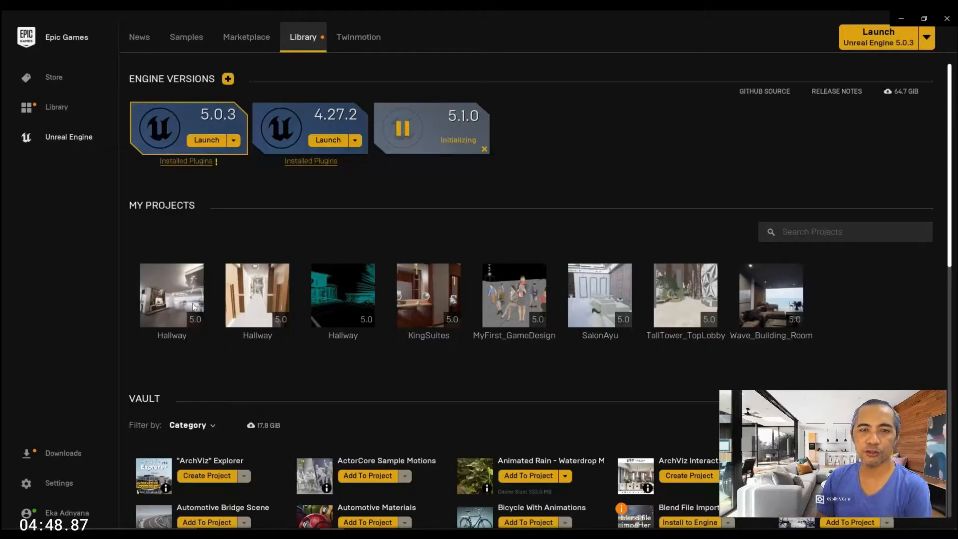
pyautogui.click(63, 452)
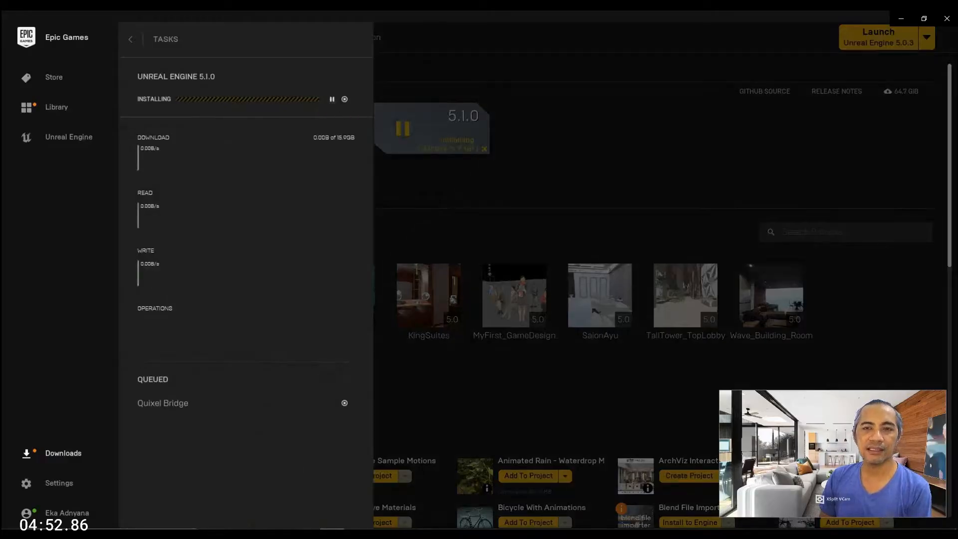
pyautogui.hotkey('alt', 'Tab')
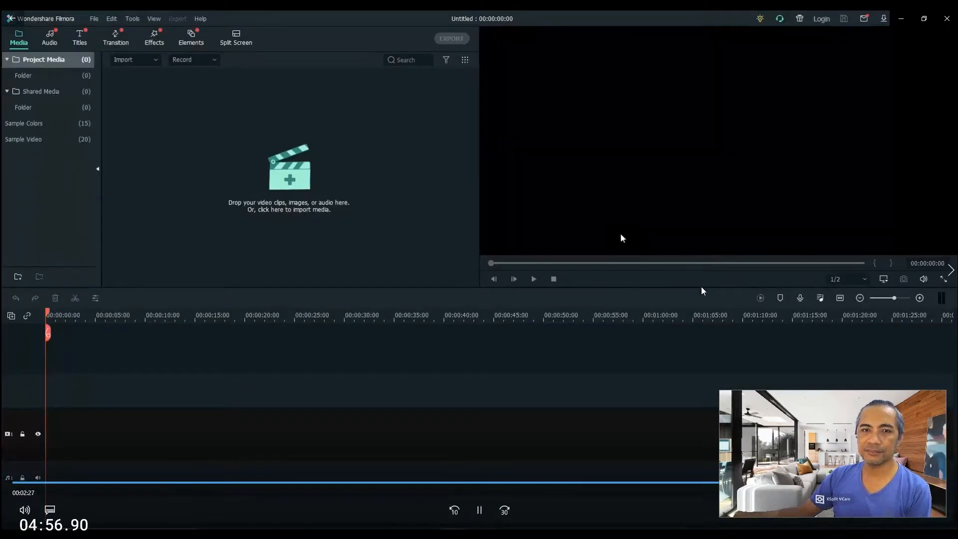
pyautogui.click(480, 510)
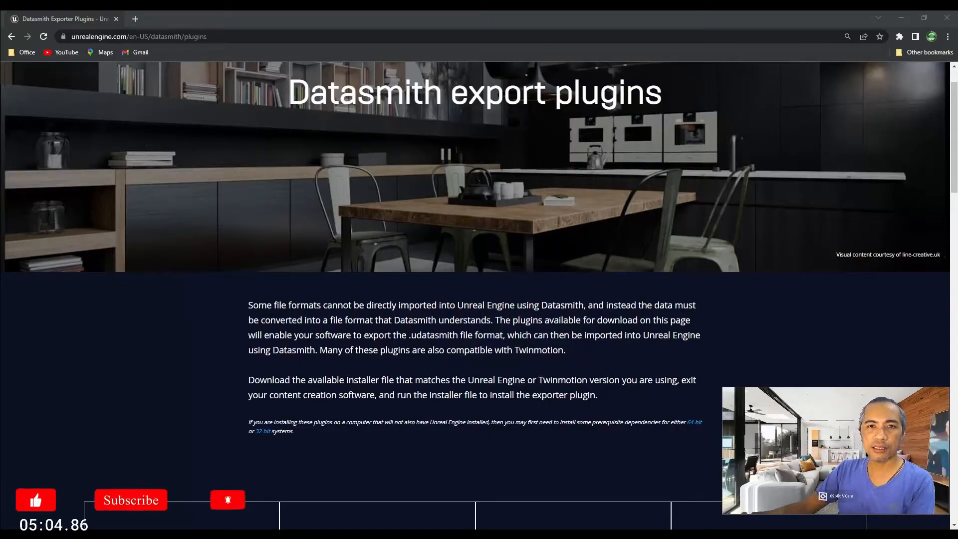
# - Examine the Datasmith export plugins page, including its web address and the site's product listing
pyautogui.scroll(1, 526, 419)
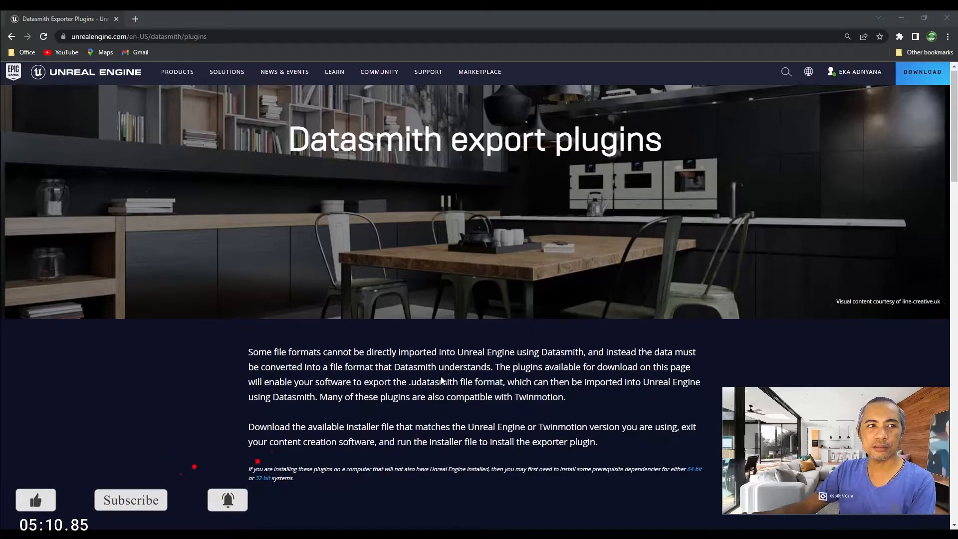
pyautogui.scroll(-1, 442, 380)
pyautogui.scroll(-2, 441, 380)
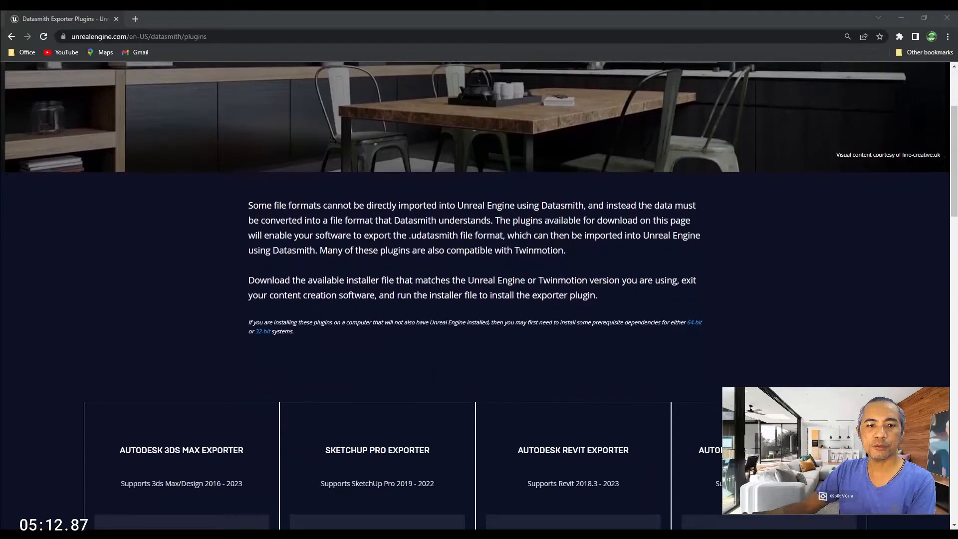
pyautogui.scroll(3, 432, 380)
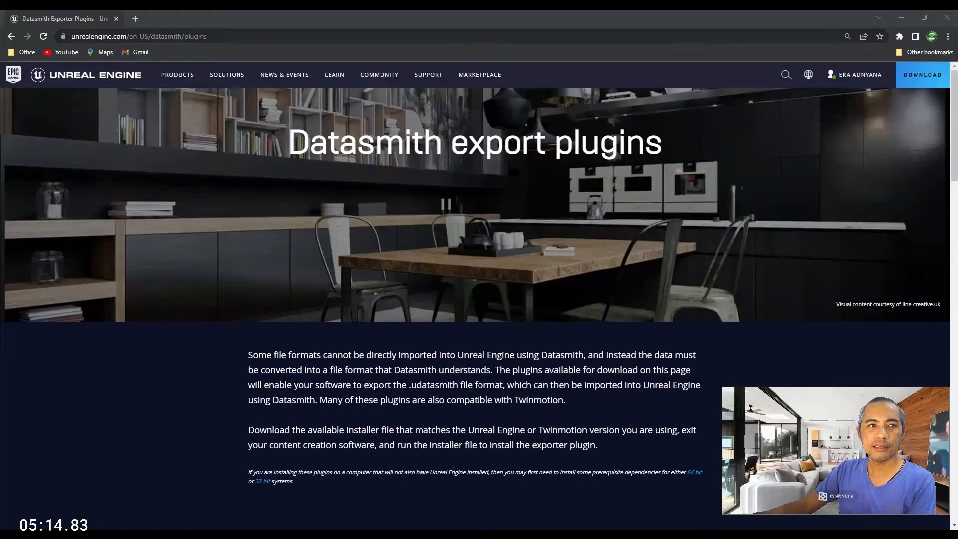
pyautogui.click(119, 37)
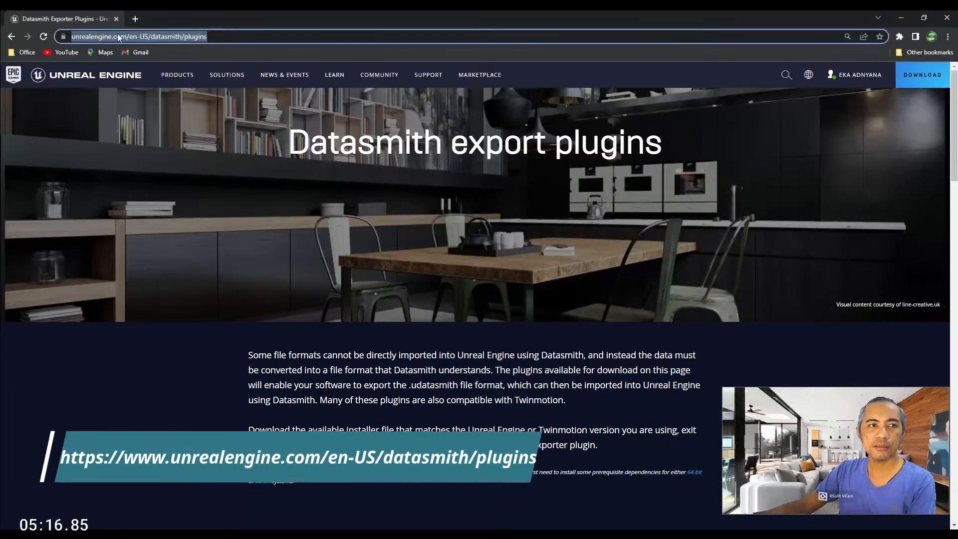
pyautogui.moveTo(190, 71)
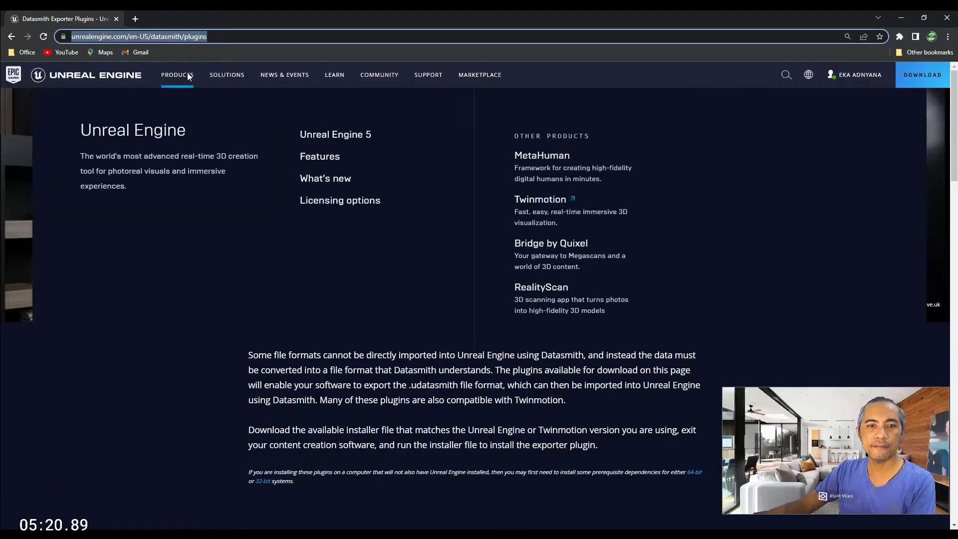
# - Search the web for "datasmith for 3ds max" and open the Datasmith Exporter Plugins page
pyautogui.click(280, 37)
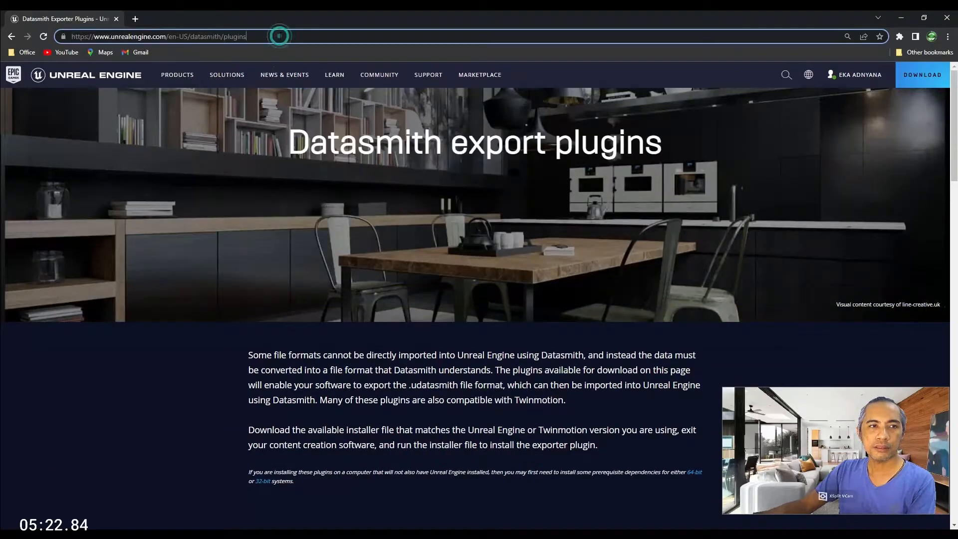
pyautogui.hotkey('ctrl', 'a')
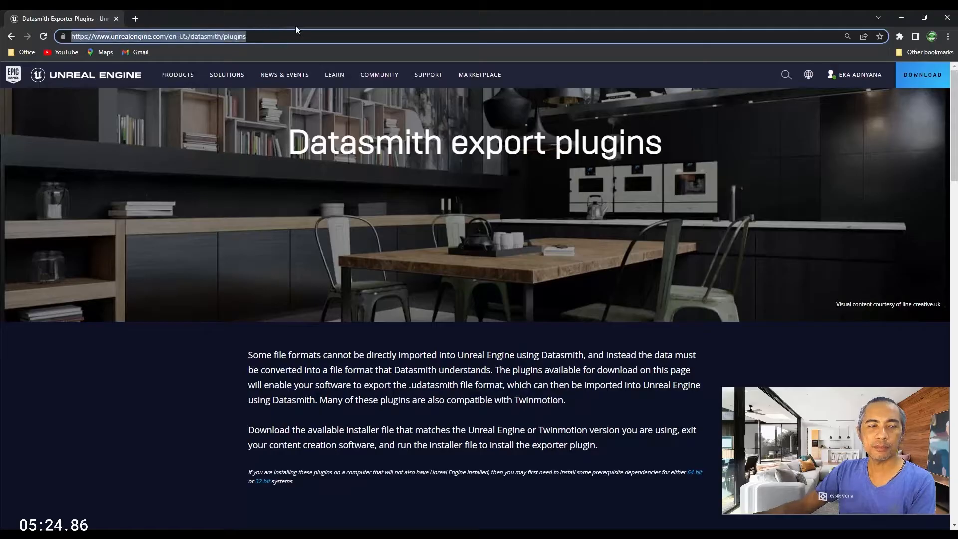
pyautogui.write('data')
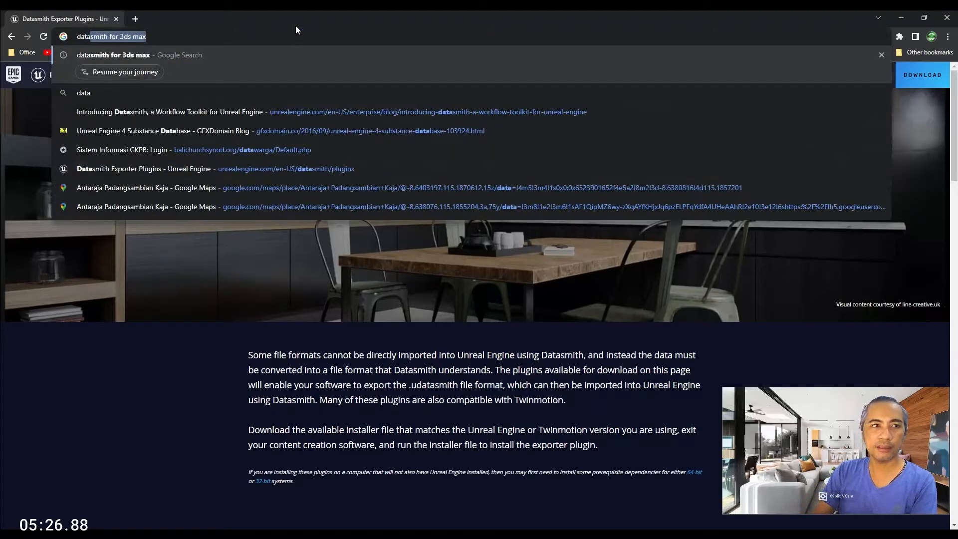
pyautogui.press('Return')
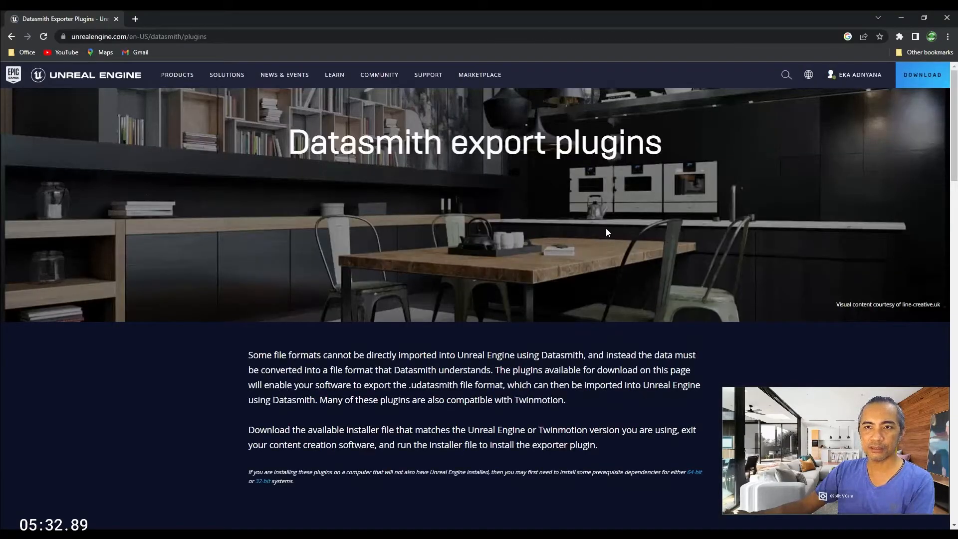
# - Examine the Autodesk 3ds Max exporter on the plugins page, including its supported releases and available Unreal Engine versions
pyautogui.scroll(-6, 606, 232)
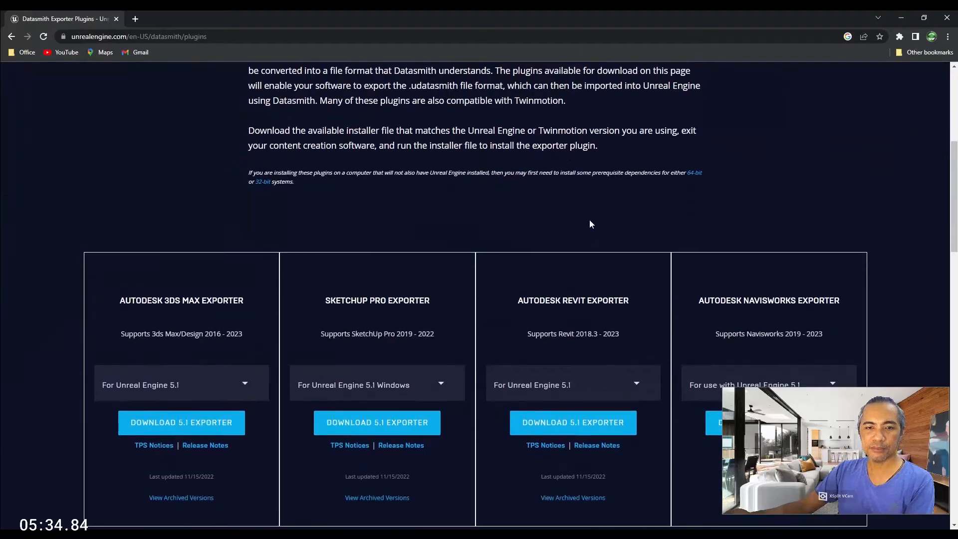
pyautogui.scroll(-3, 590, 224)
pyautogui.scroll(-1, 590, 224)
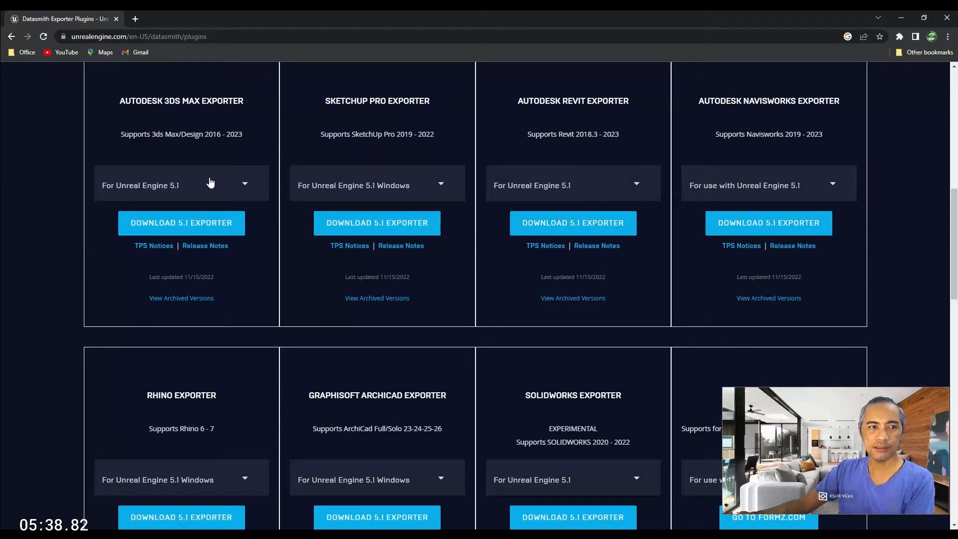
pyautogui.scroll(1, 126, 202)
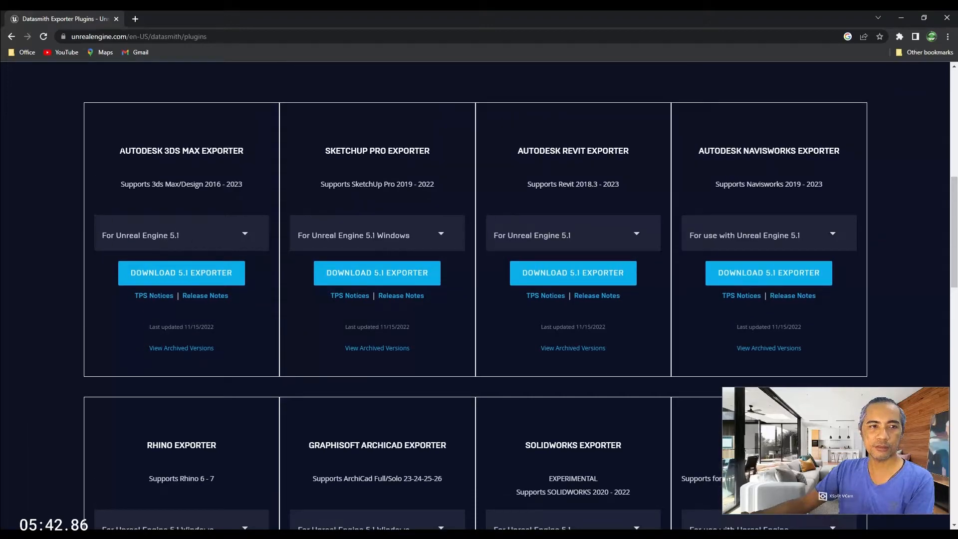
pyautogui.moveTo(123, 150); pyautogui.dragTo(248, 150)
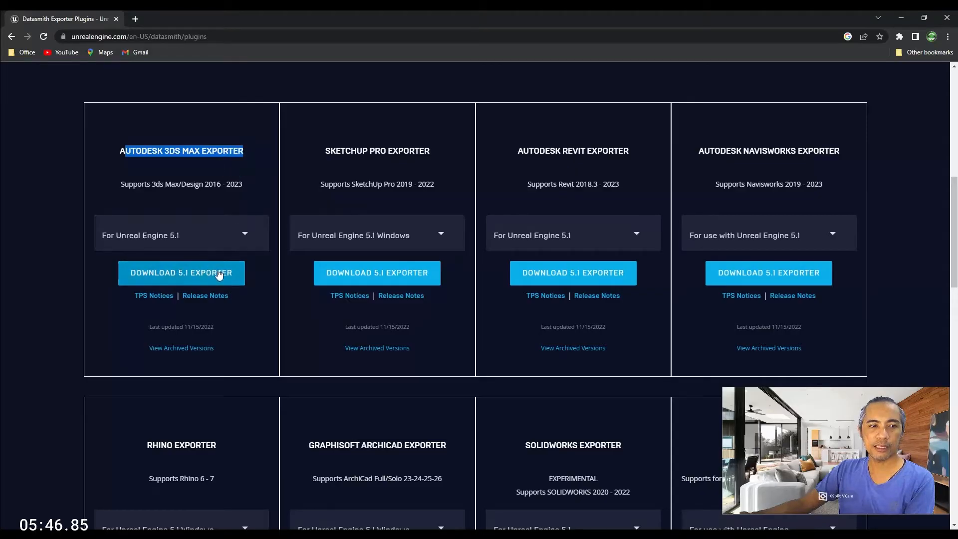
pyautogui.click(231, 235)
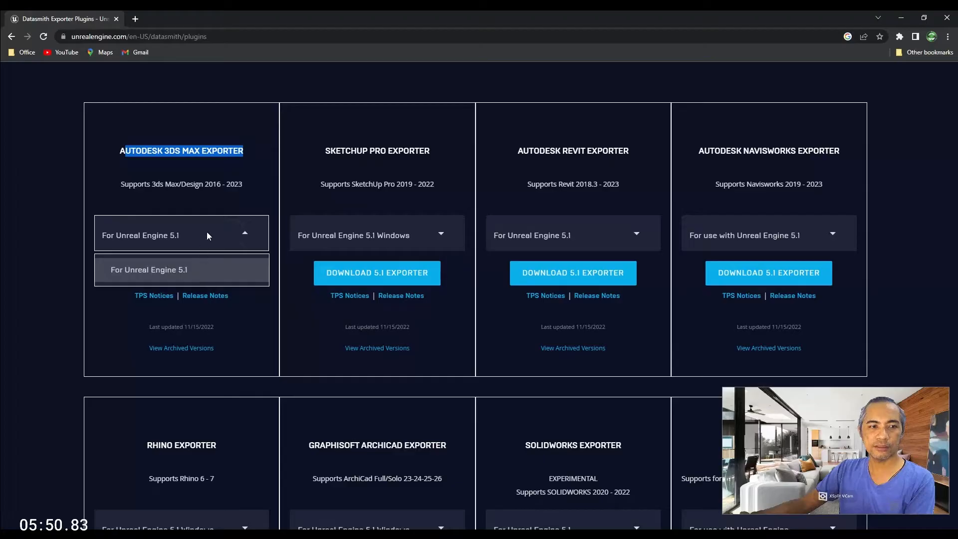
pyautogui.click(116, 205)
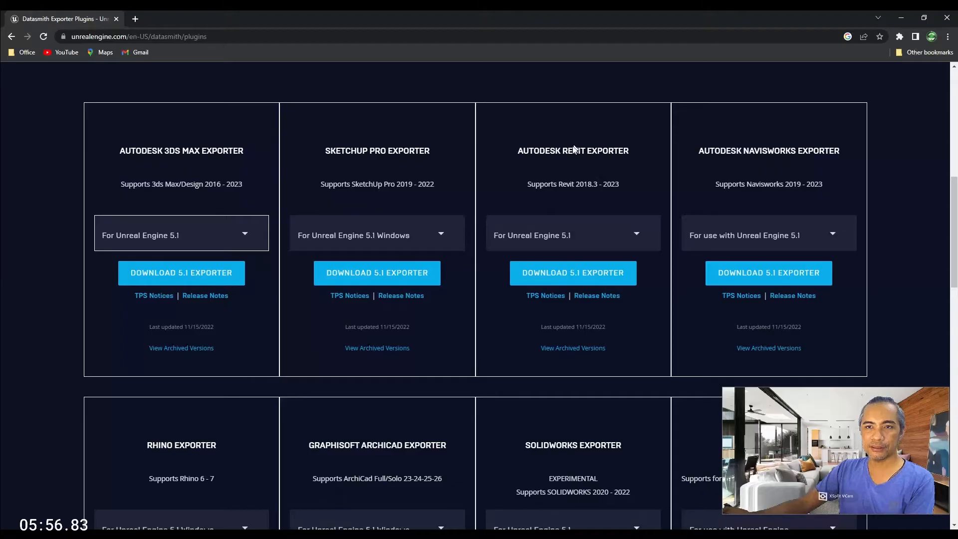
# - Examine the remaining Datasmith exporters on the page to see which other design programs are covered
pyautogui.scroll(-4, 467, 227)
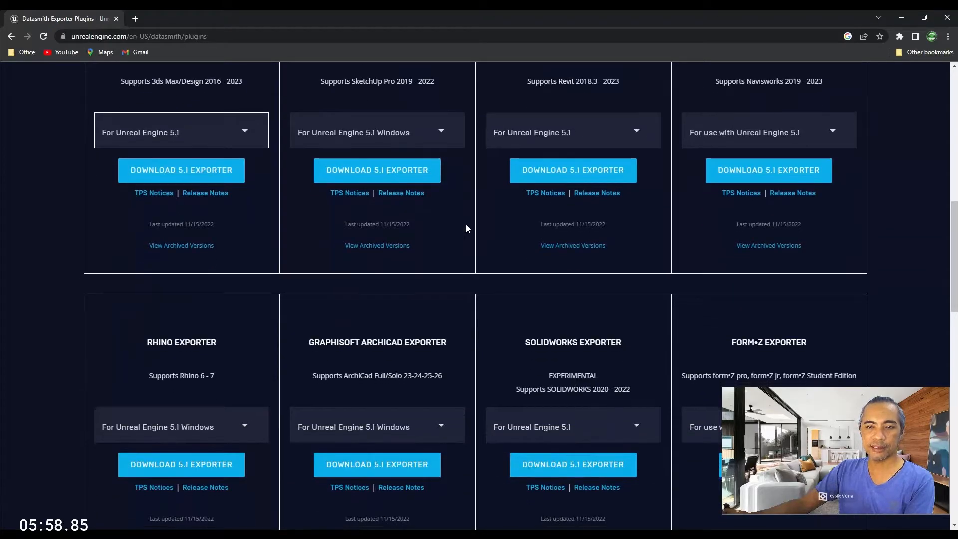
pyautogui.scroll(-3, 465, 227)
pyautogui.scroll(-3, 466, 227)
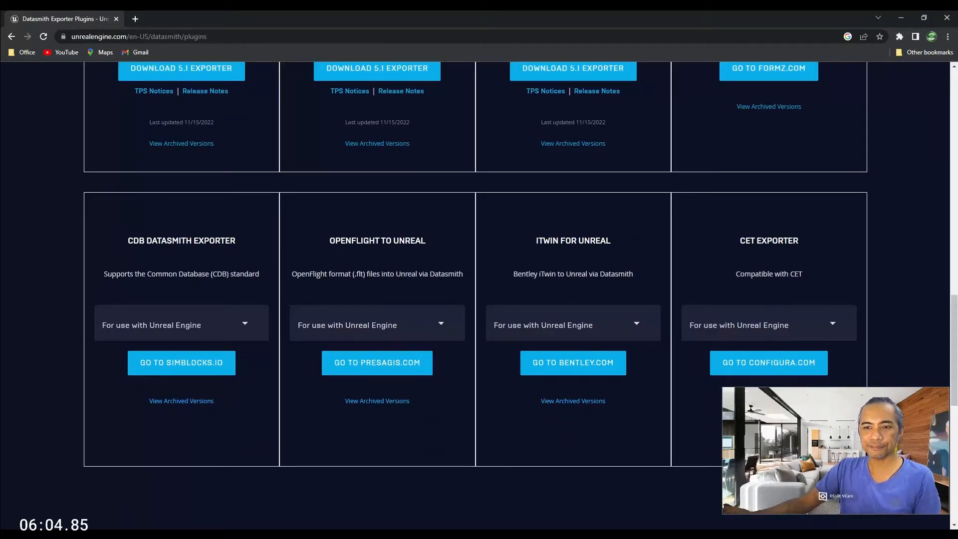
pyautogui.scroll(12, 792, 258)
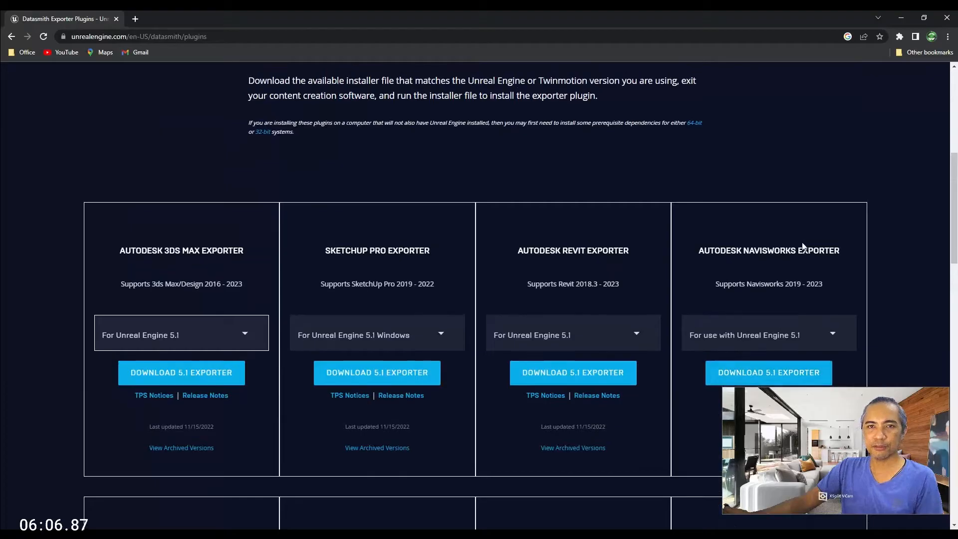
pyautogui.scroll(-1, 899, 224)
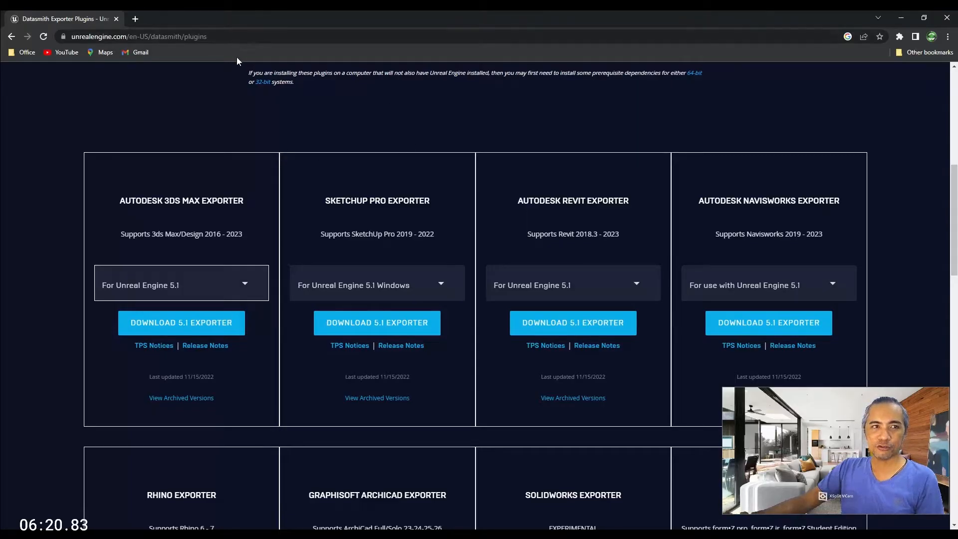
pyautogui.scroll(-20, 235, 178)
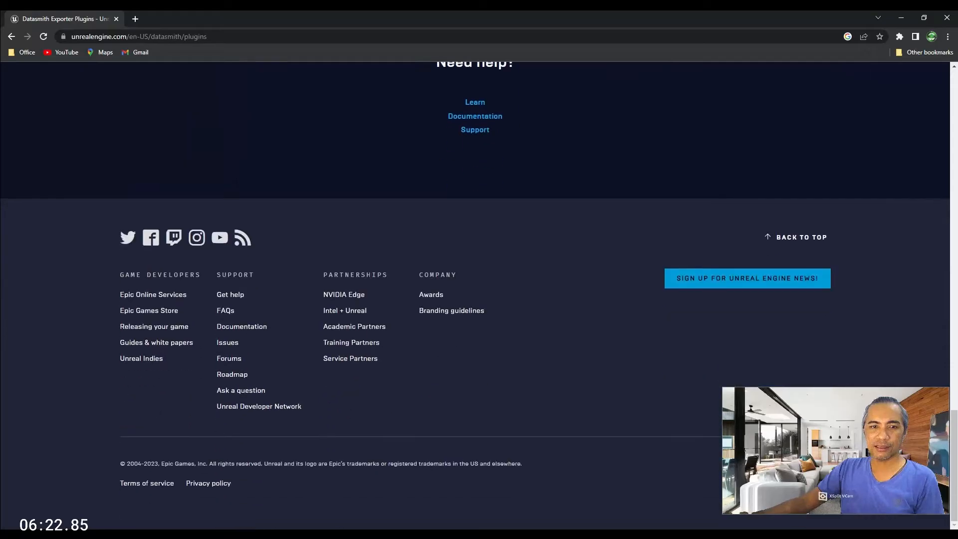
pyautogui.scroll(6, 235, 183)
pyautogui.scroll(4, 235, 179)
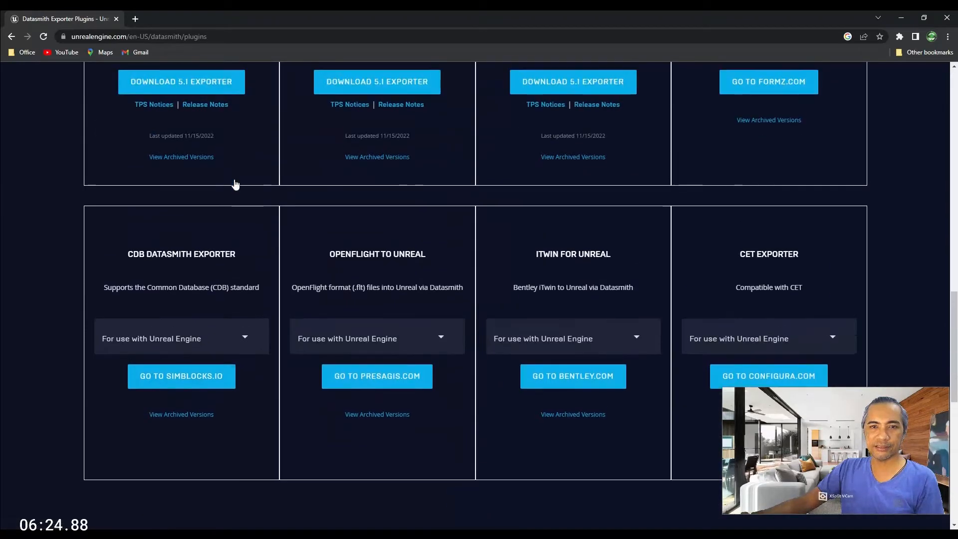
pyautogui.scroll(5, 229, 165)
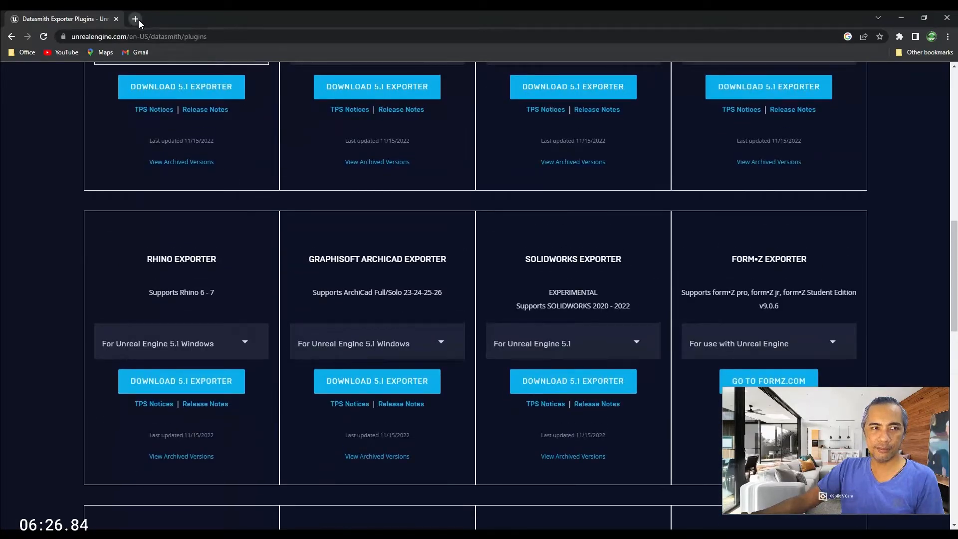
# - Search the web for "datasmith for blender" in a new browser tab
pyautogui.click(135, 19)
pyautogui.write('da')
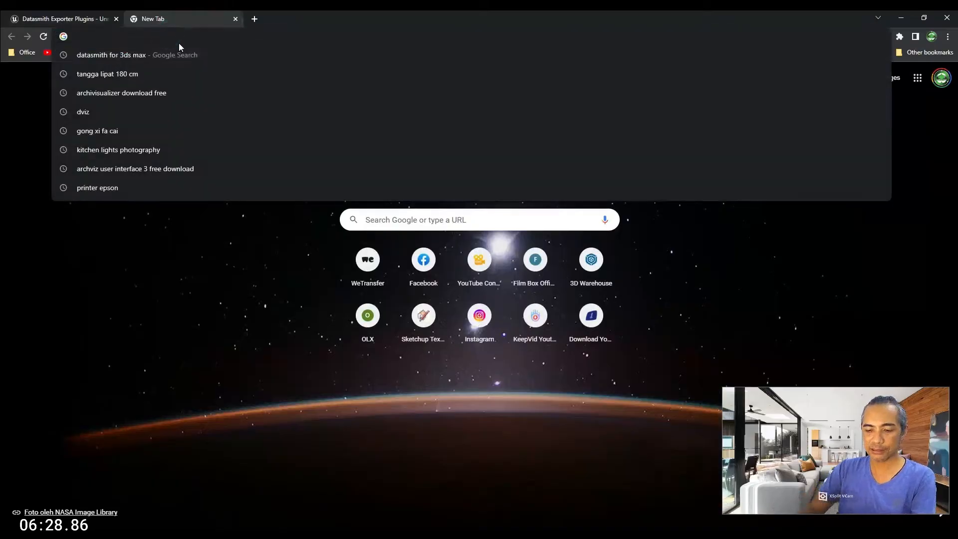
pyautogui.write('tas')
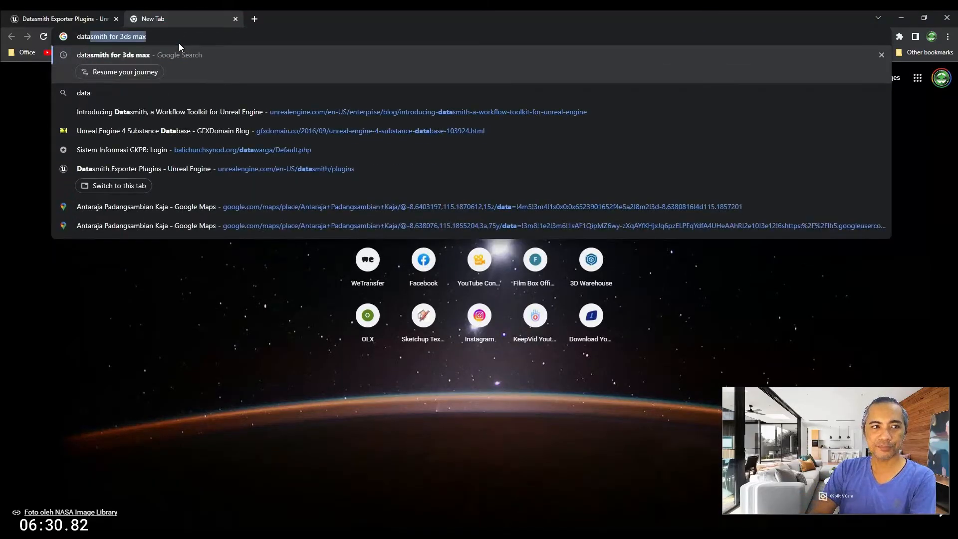
pyautogui.press('Right')
pyautogui.press('BackSpace')
pyautogui.press('BackSpace')
pyautogui.press('BackSpace')
pyautogui.press('BackSpace')
pyautogui.press('BackSpace')
pyautogui.press('BackSpace')
pyautogui.press('BackSpace')
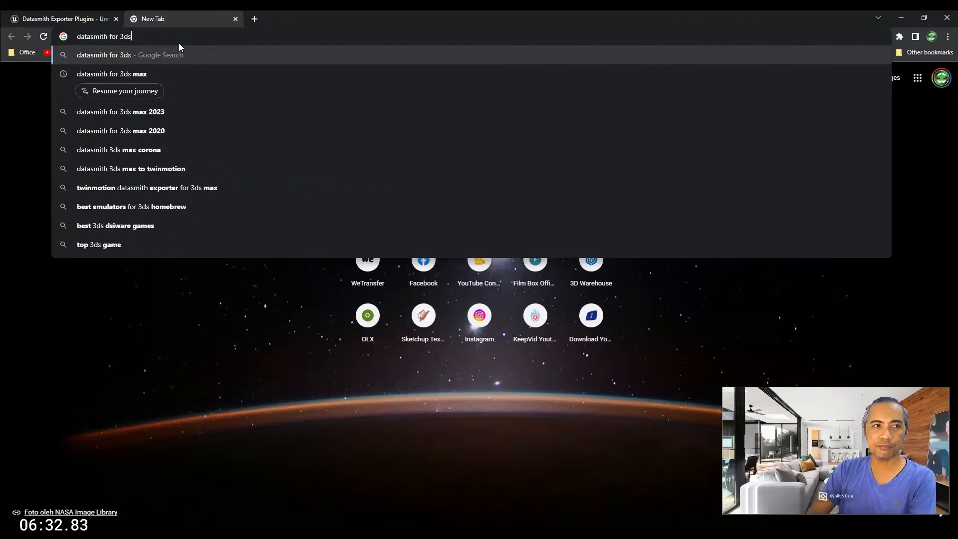
pyautogui.write('blender')
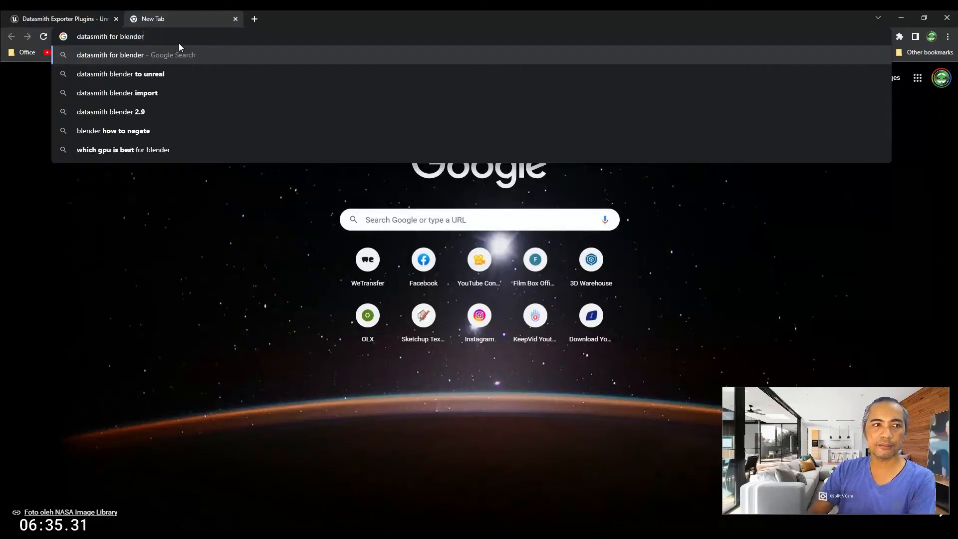
pyautogui.press('Return')
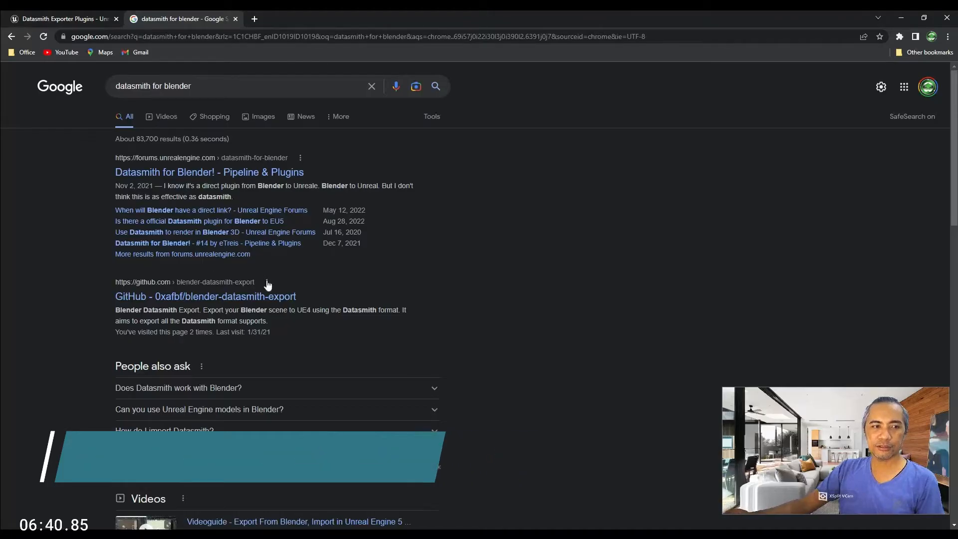
# - Open the blender-datasmith-export GitHub repository from the search results and look over its files and README
pyautogui.scroll(-1, 385, 270)
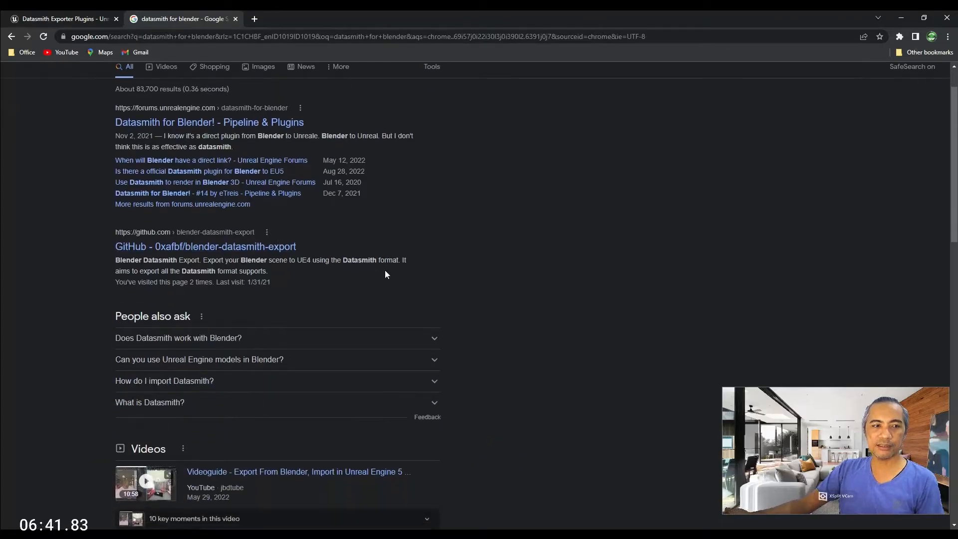
pyautogui.click(284, 247)
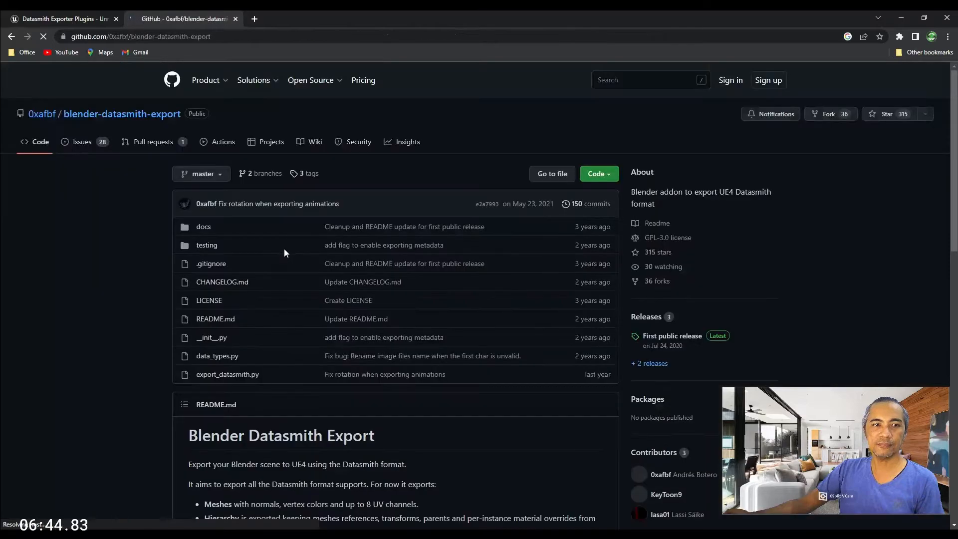
pyautogui.scroll(-3, 191, 269)
pyautogui.scroll(2, 442, 270)
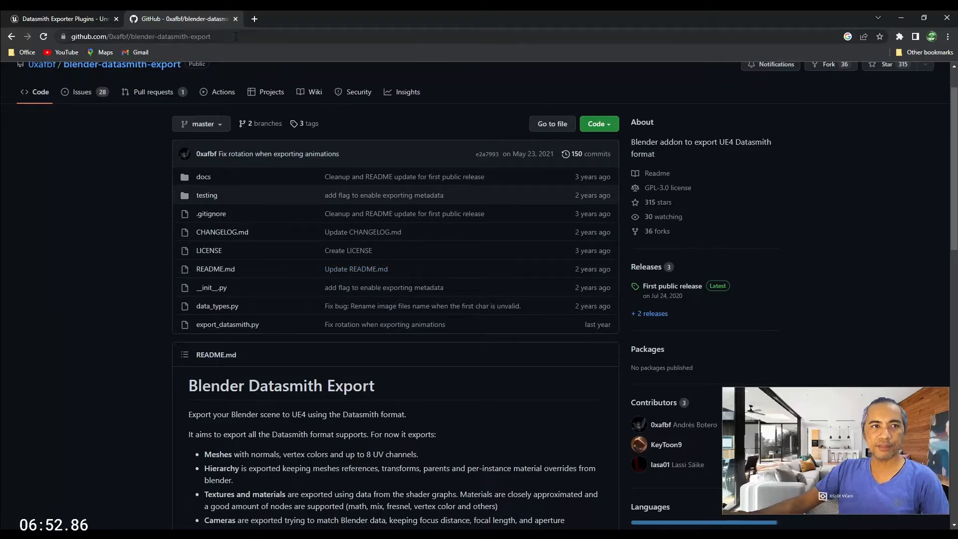
# - Return to the "datasmith for blender" search results and reopen the blender-datasmith-export repository
pyautogui.hotkey('alt', 'Left')
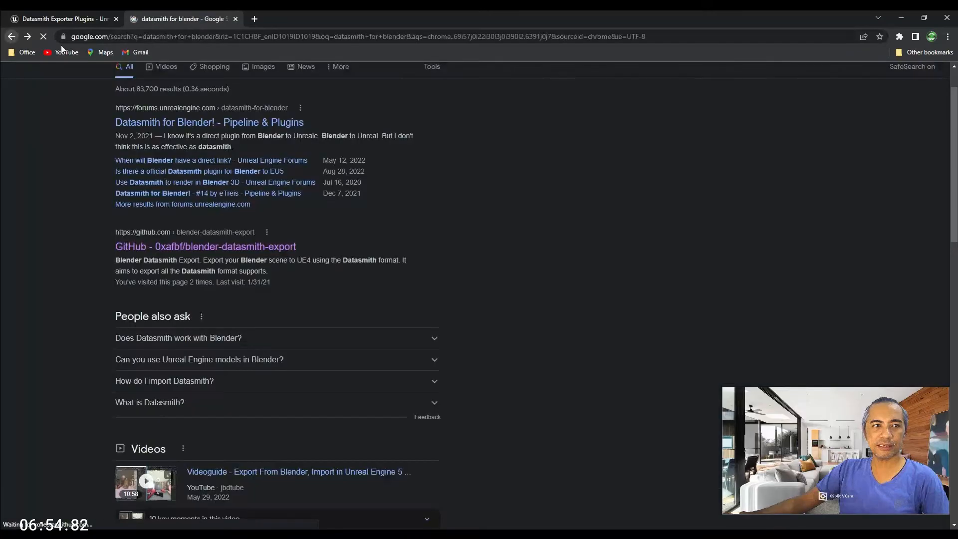
pyautogui.tripleClick(208, 86)
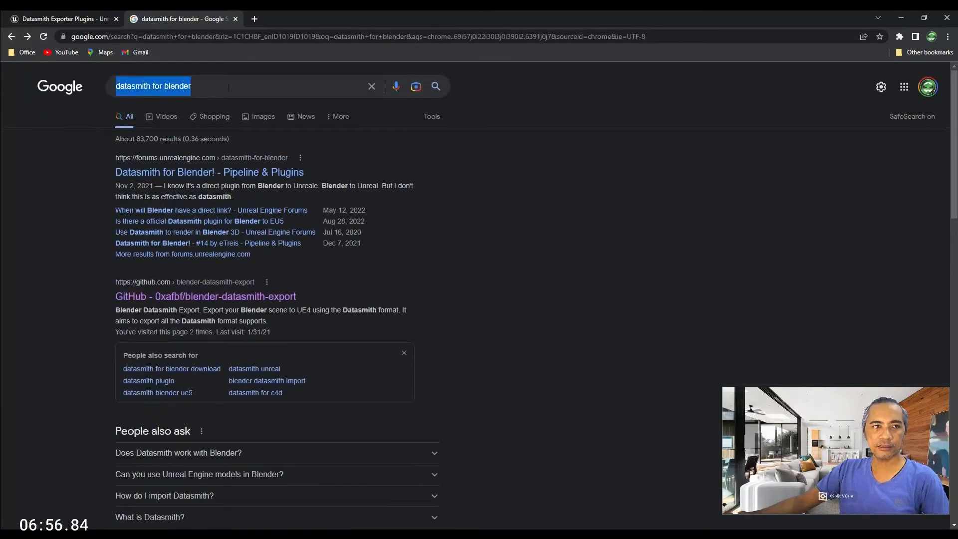
pyautogui.click(58, 201)
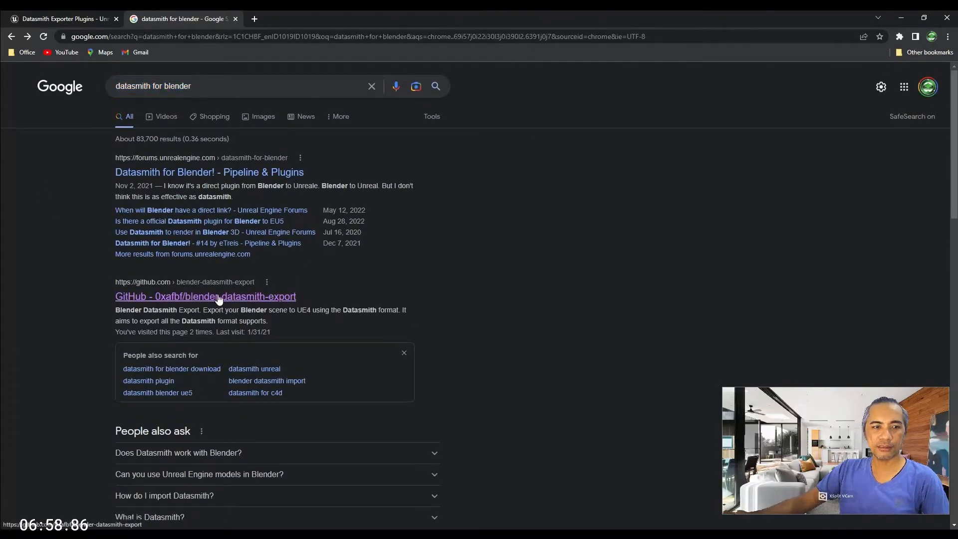
pyautogui.click(258, 297)
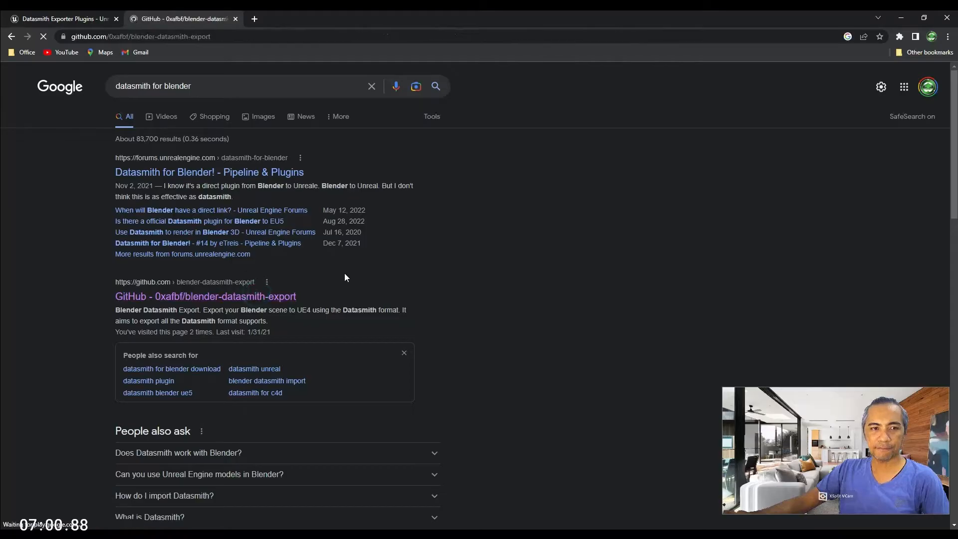
pyautogui.scroll(-3, 159, 302)
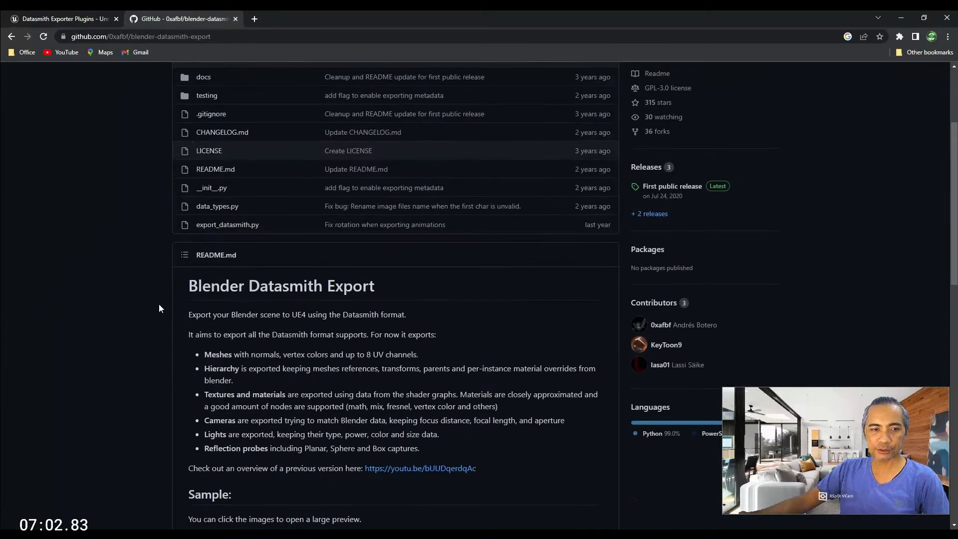
pyautogui.scroll(3, 141, 307)
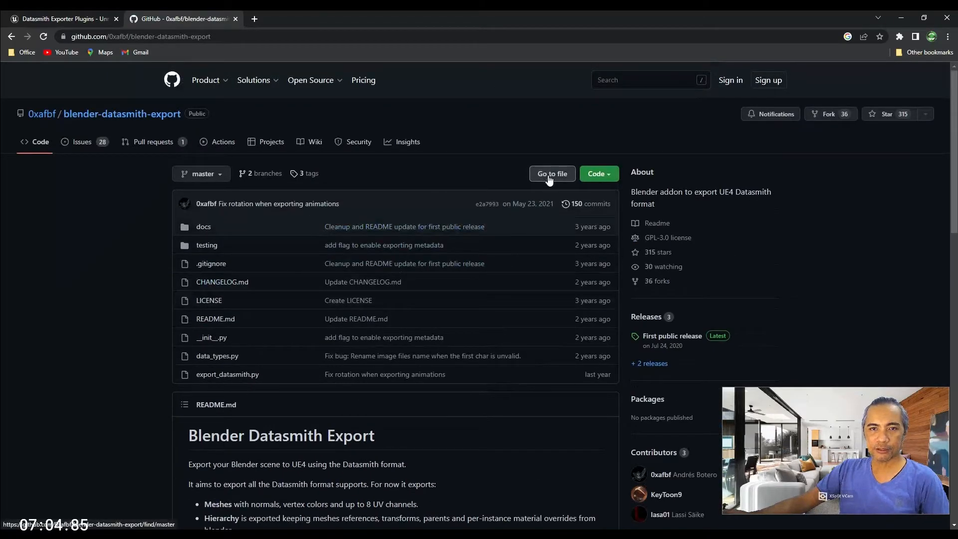
pyautogui.click(552, 175)
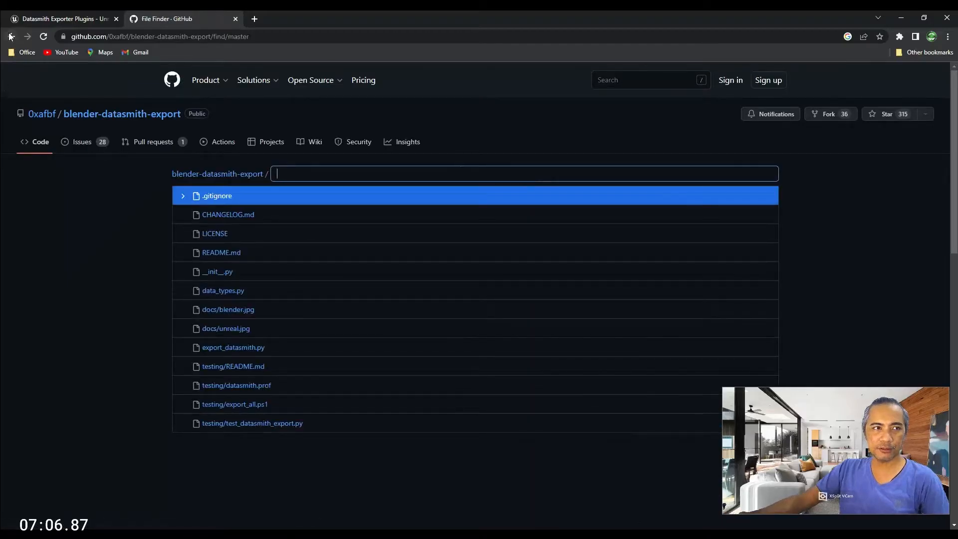
pyautogui.press('Escape')
pyautogui.click(604, 173)
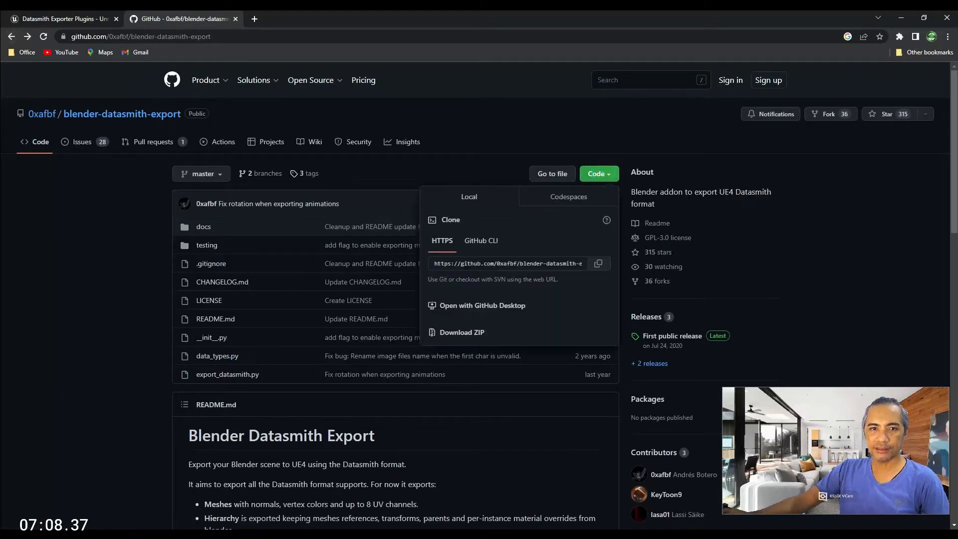
pyautogui.click(468, 332)
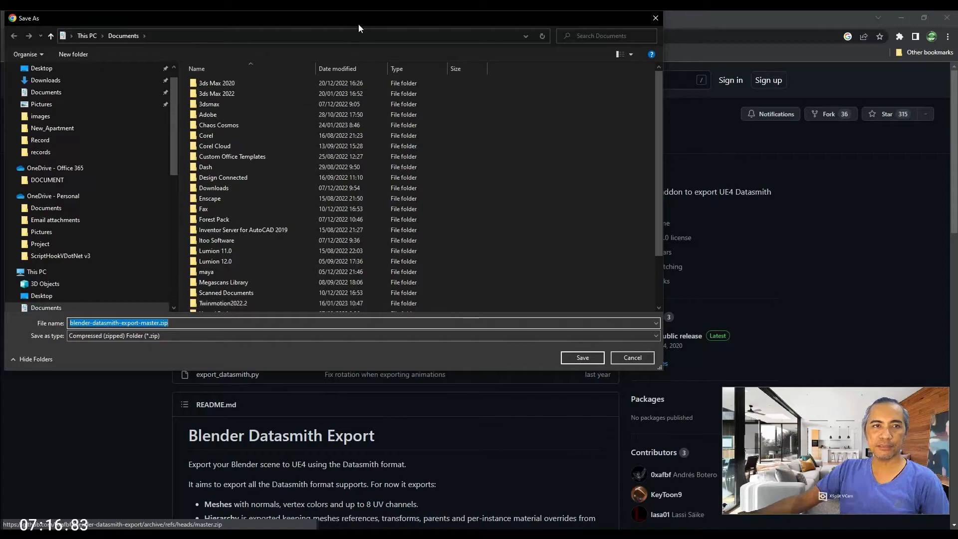
pyautogui.moveTo(358, 23)
pyautogui.mouseDown()
pyautogui.moveTo(277, 28)
pyautogui.moveTo(362, 31)
pyautogui.mouseUp()
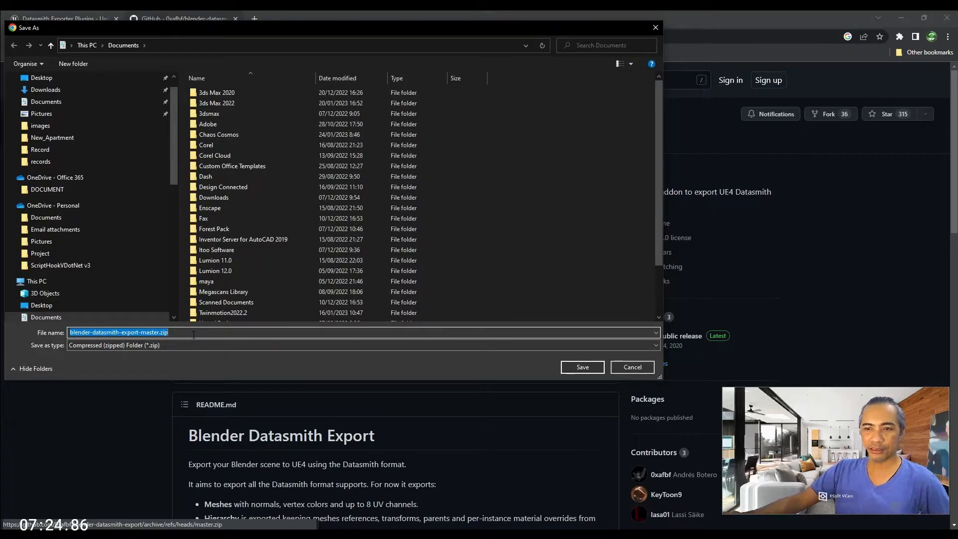
pyautogui.click(632, 367)
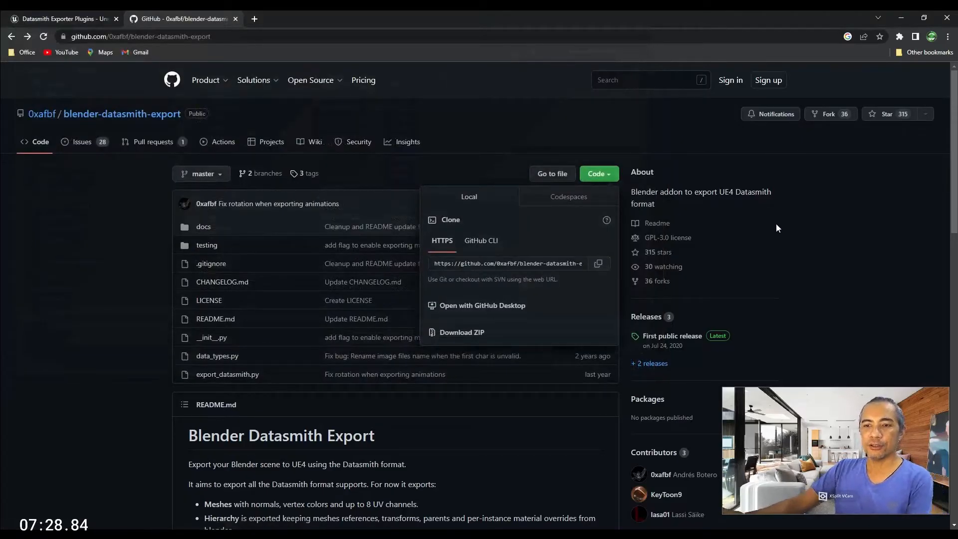
# - Return to the Datasmith Exporter Plugins page and look over the available 5.1 exporters again
pyautogui.click(42, 19)
pyautogui.click(170, 19)
pyautogui.click(60, 19)
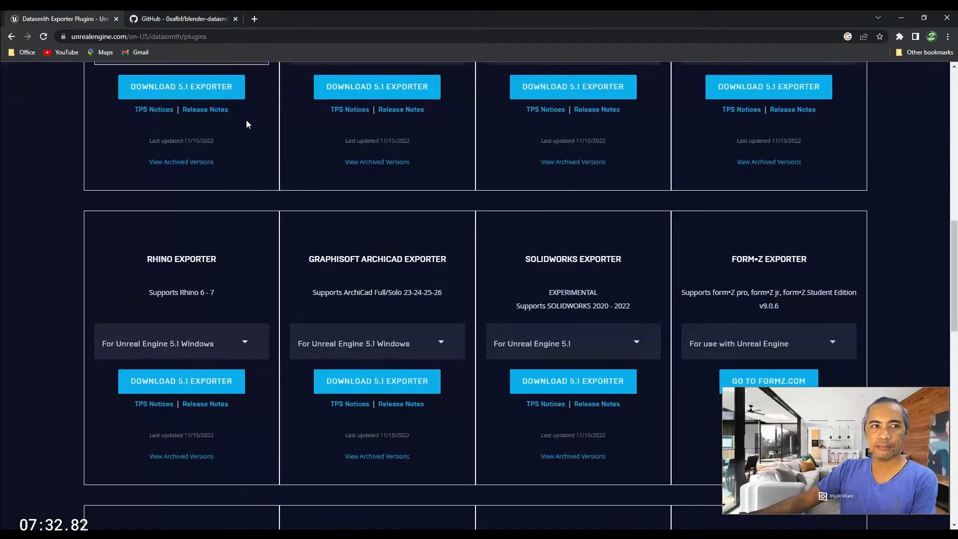
pyautogui.scroll(2, 253, 145)
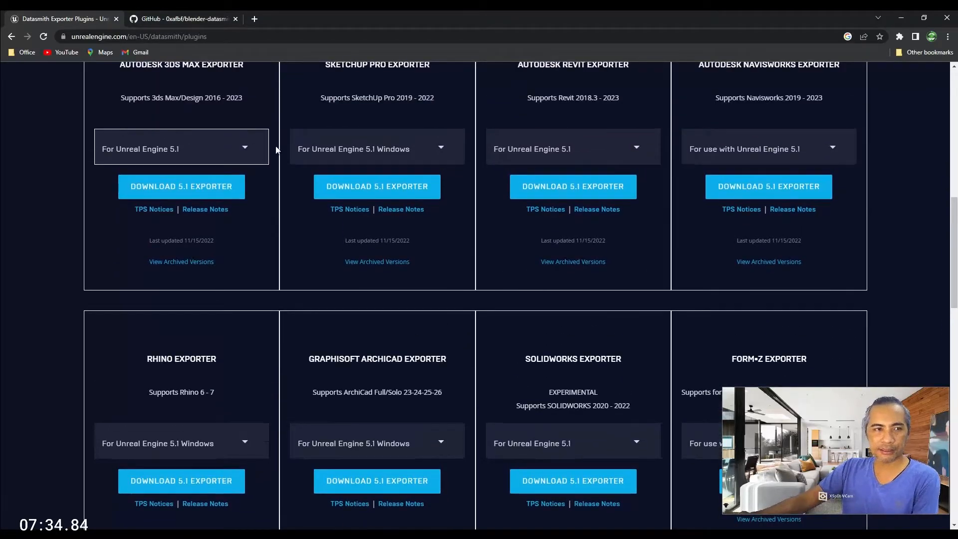
pyautogui.scroll(3, 46, 214)
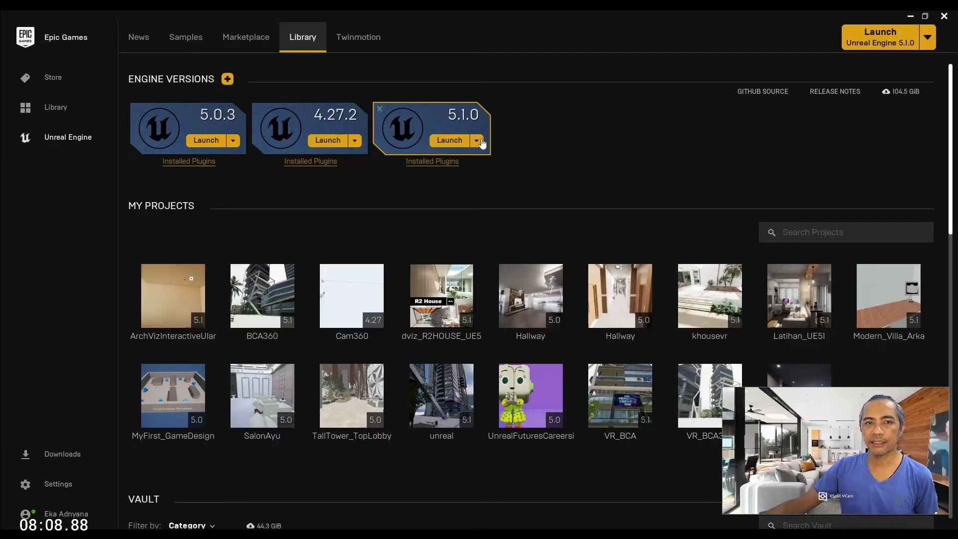
# - Switch to the Epic Games Launcher, launch Unreal Engine 5.1.0 and reposition the Unreal Project Browser window
pyautogui.click(928, 39)
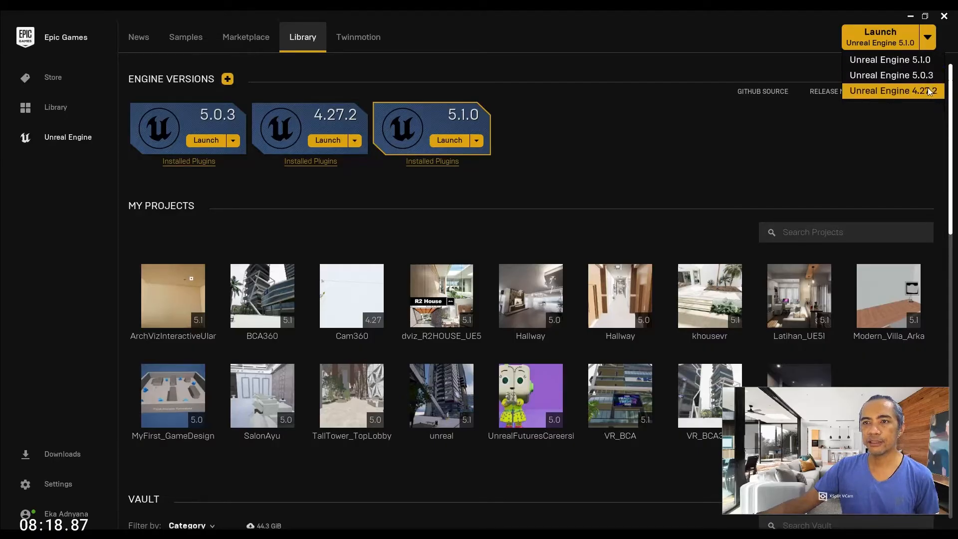
pyautogui.click(934, 39)
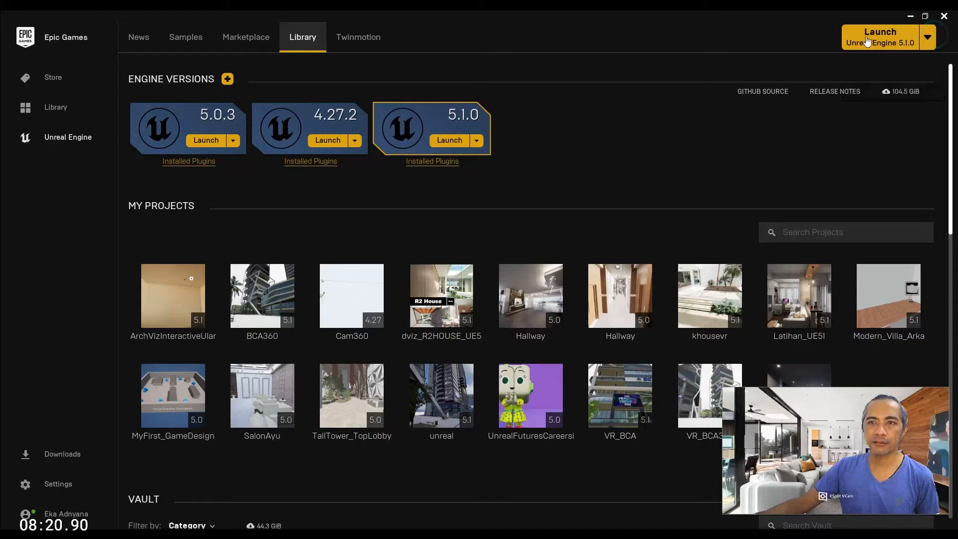
pyautogui.click(879, 40)
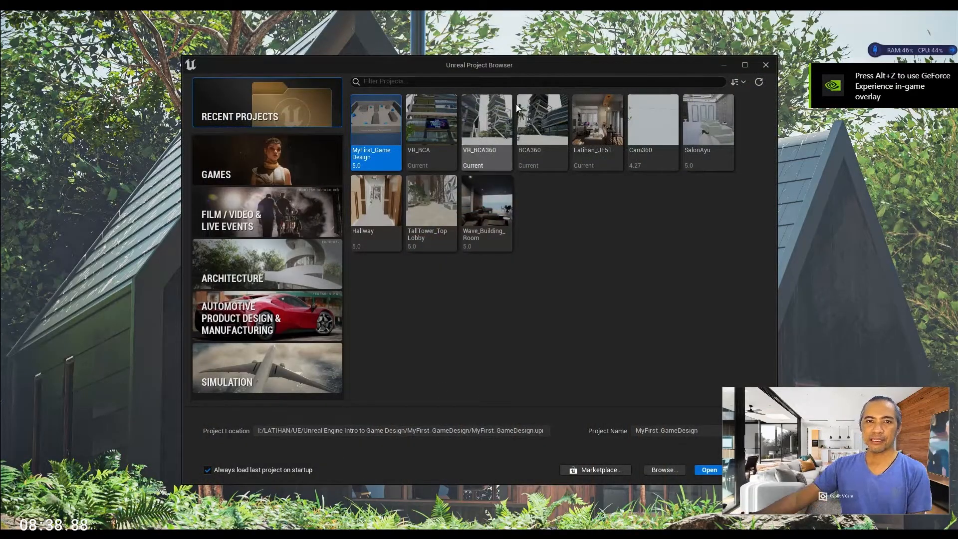
pyautogui.moveTo(546, 68); pyautogui.dragTo(403, 40)
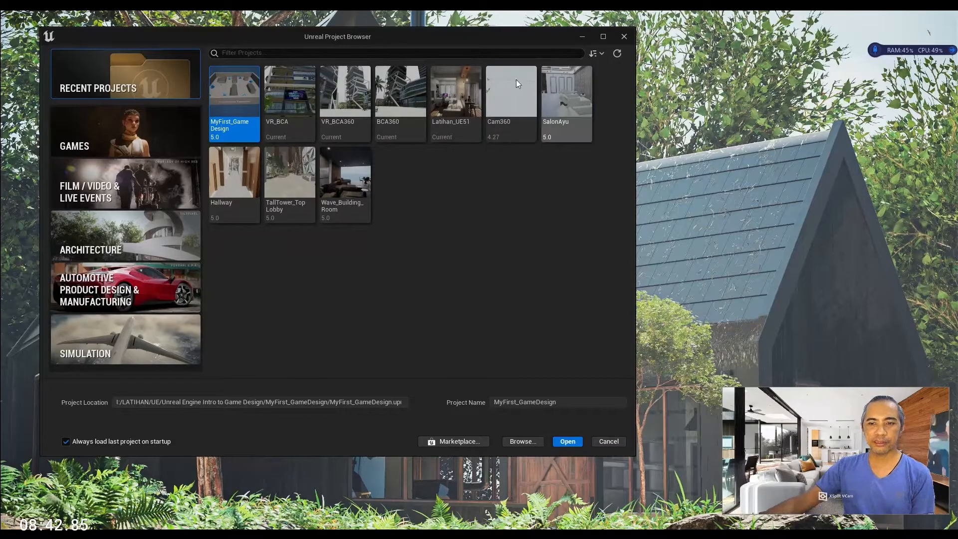
pyautogui.moveTo(435, 39); pyautogui.dragTo(441, 53)
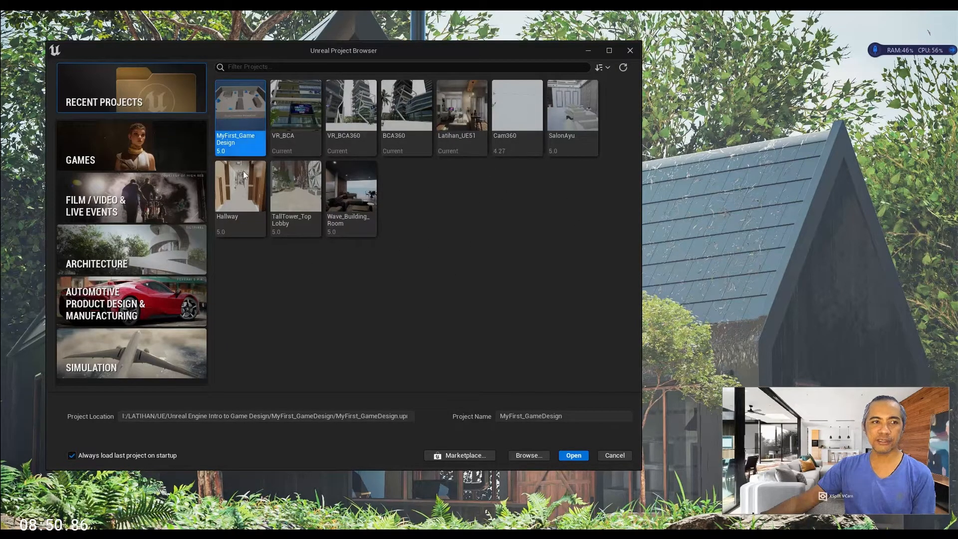
# - Examine the project templates offered for Games, including Virtual Reality, Film / Video & Live Events, Architecture, Automotive and Simulation
pyautogui.click(130, 144)
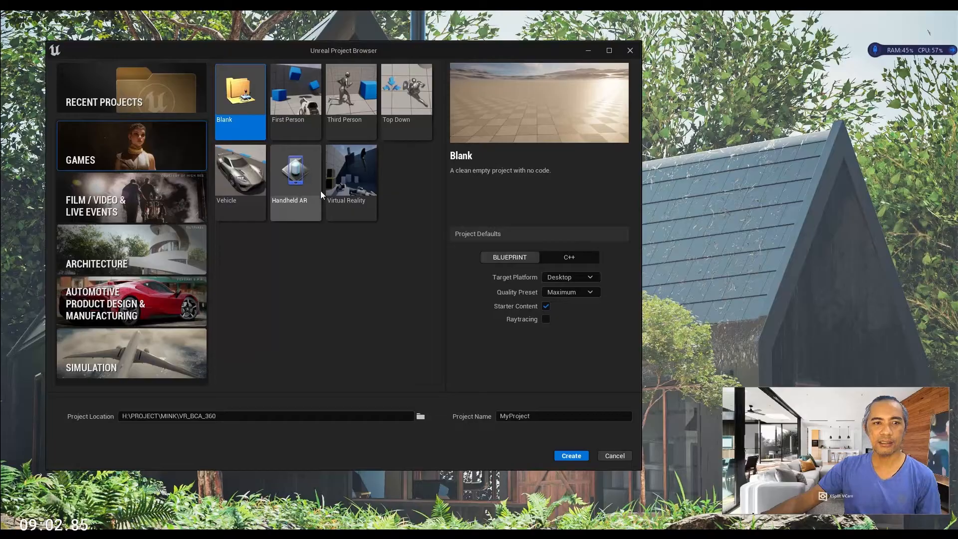
pyautogui.click(355, 180)
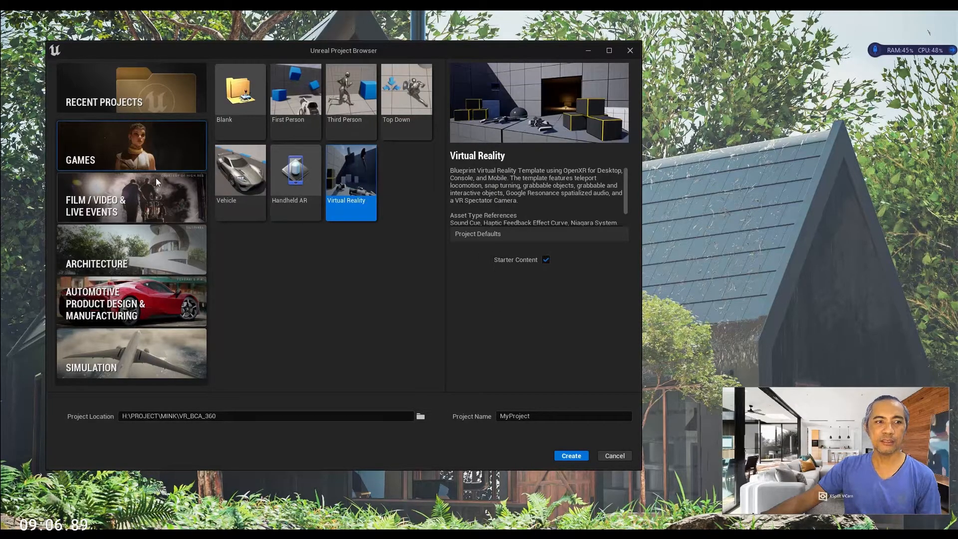
pyautogui.click(134, 195)
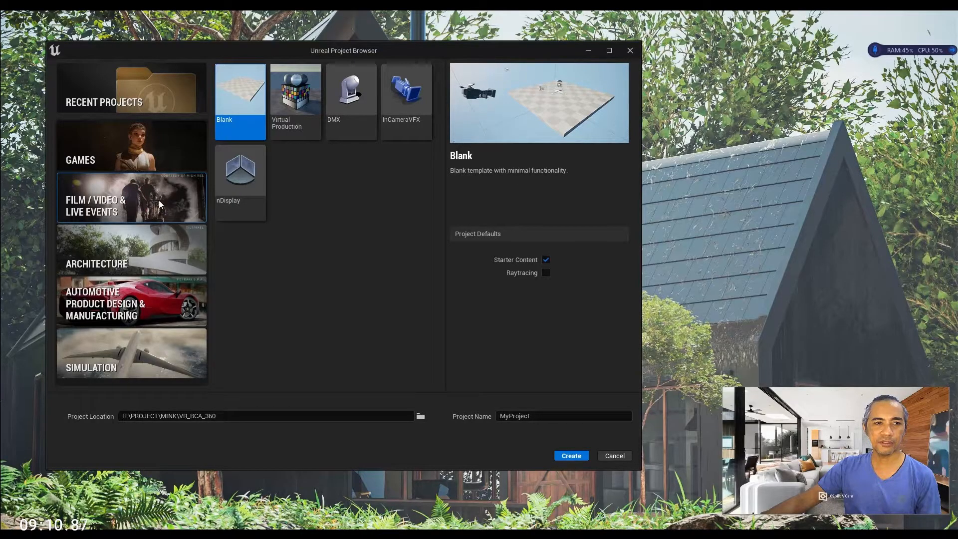
pyautogui.click(154, 252)
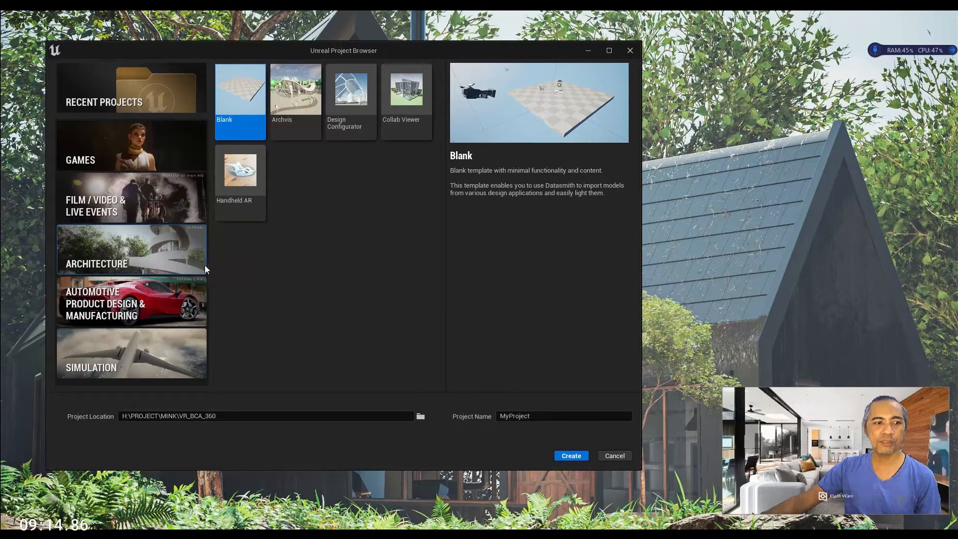
pyautogui.click(129, 306)
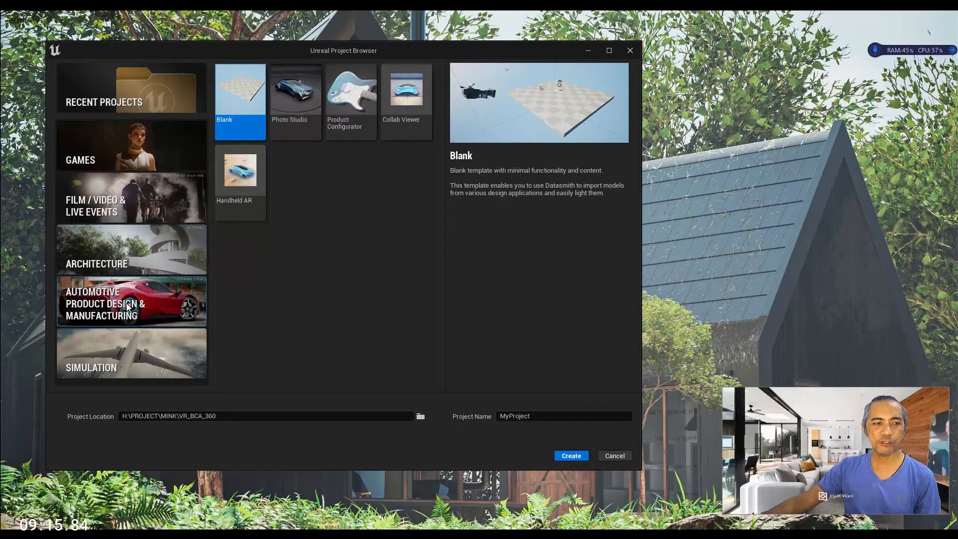
pyautogui.click(111, 368)
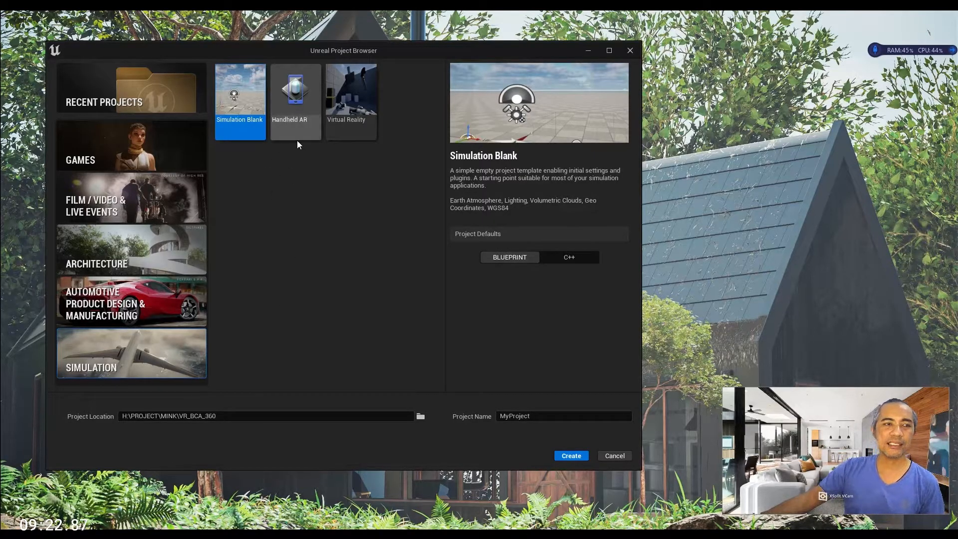
# - Choose the Blank template in the Games category and enable both Starter Content and Raytracing
pyautogui.click(102, 144)
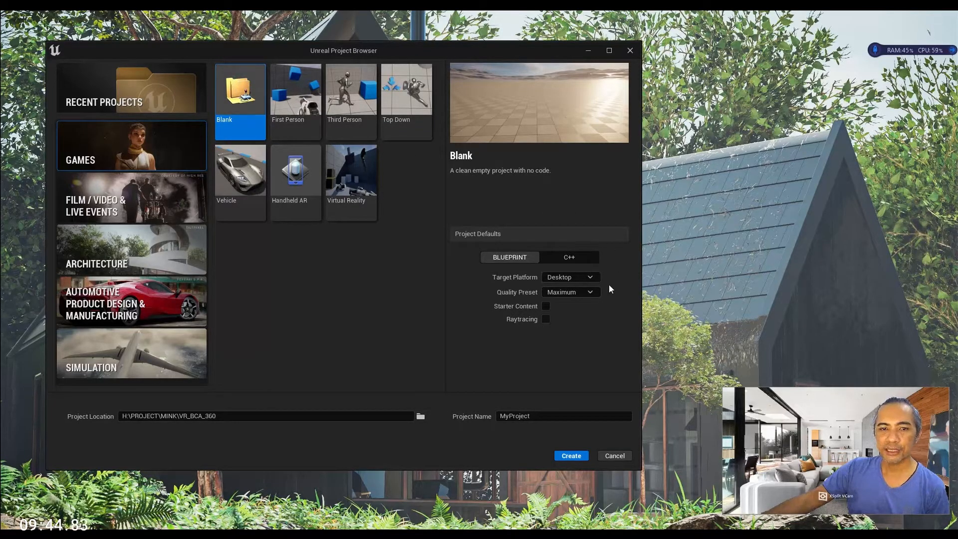
pyautogui.click(546, 307)
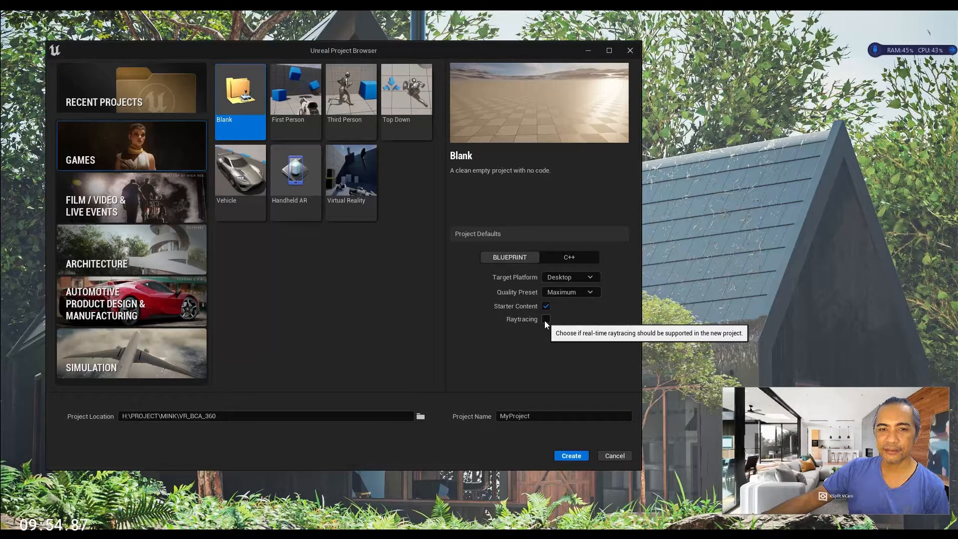
pyautogui.click(544, 320)
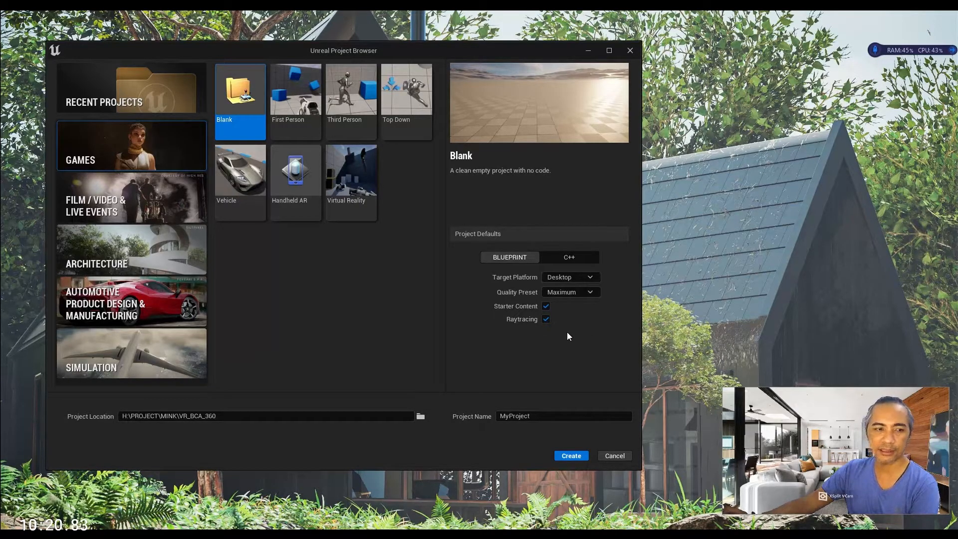
# - Browse for a new project location and go to the LATIHAN\UE5 folder on the Data3 (F:) drive
pyautogui.click(420, 416)
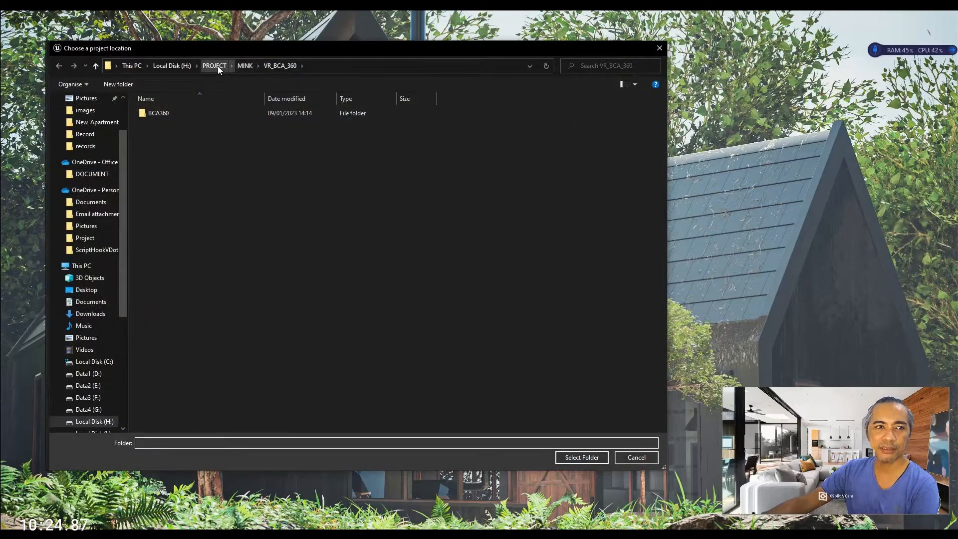
pyautogui.click(90, 397)
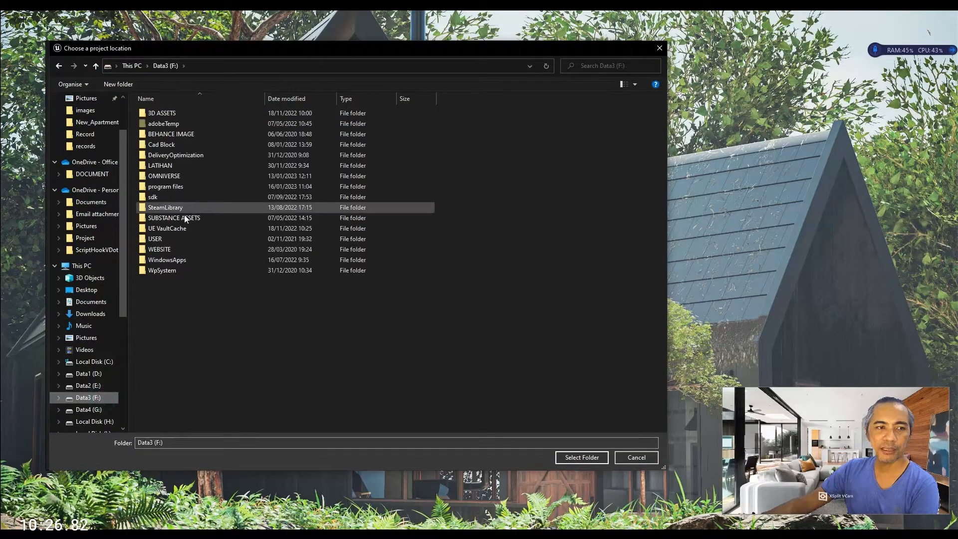
pyautogui.doubleClick(160, 166)
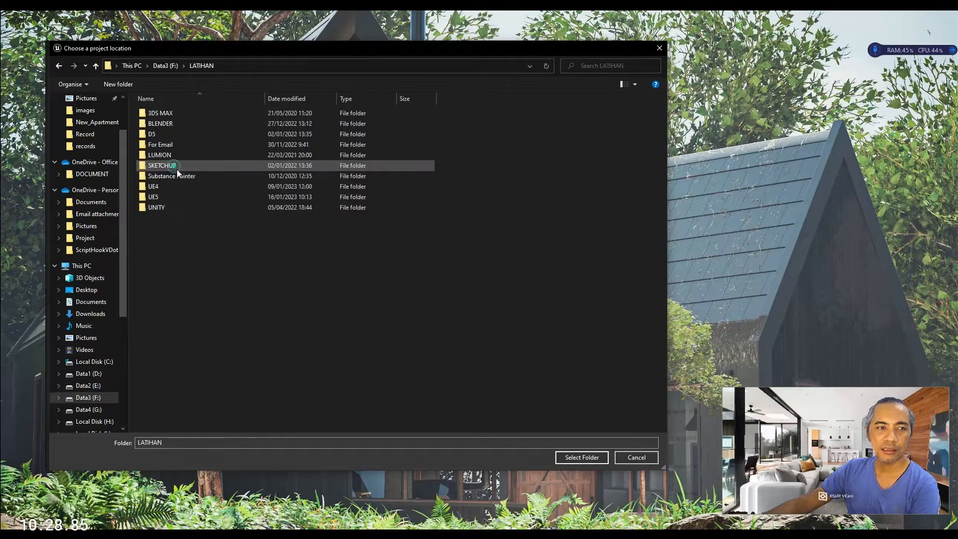
pyautogui.click(169, 198)
pyautogui.click(207, 233)
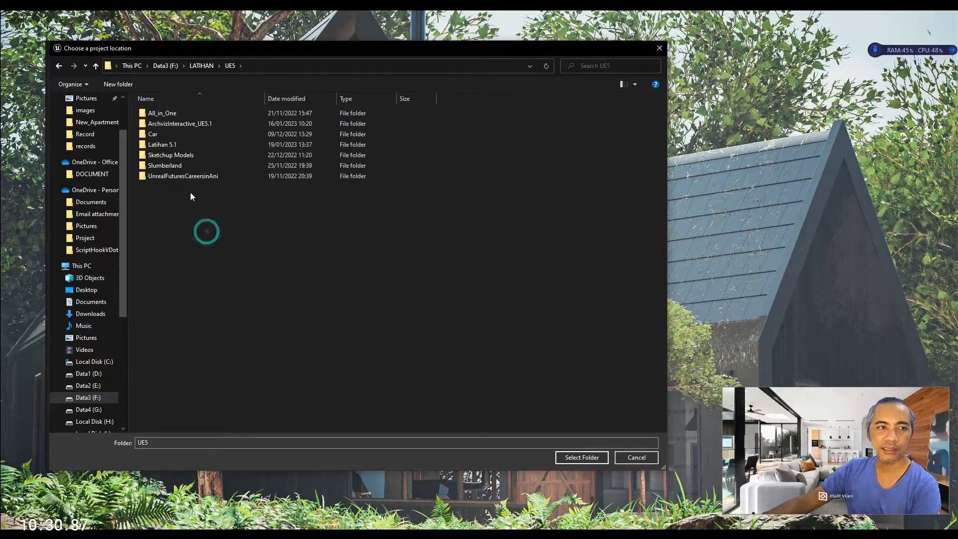
pyautogui.click(178, 217)
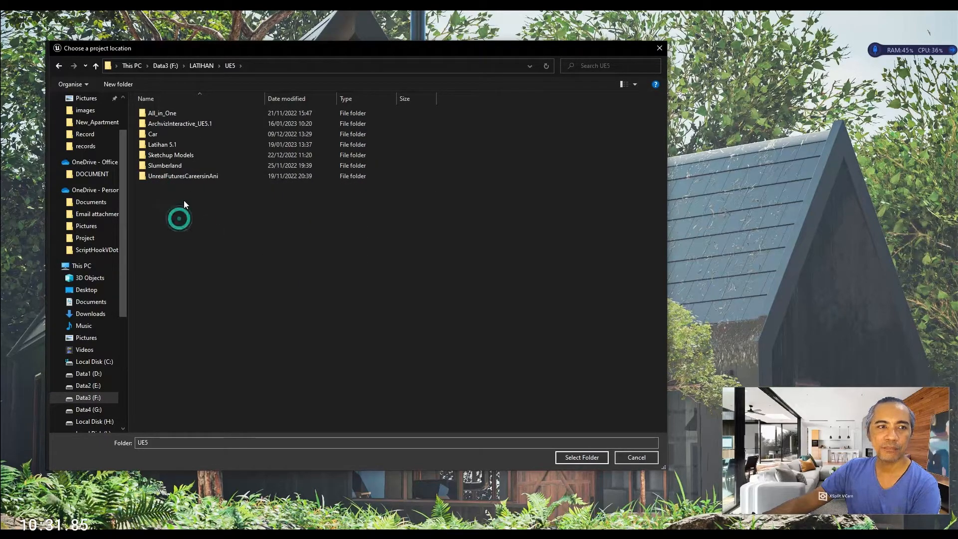
# - Create a folder named "Tutorial UE5" inside UE5 and select it as the project location
pyautogui.click(121, 86)
pyautogui.write('Tutorial')
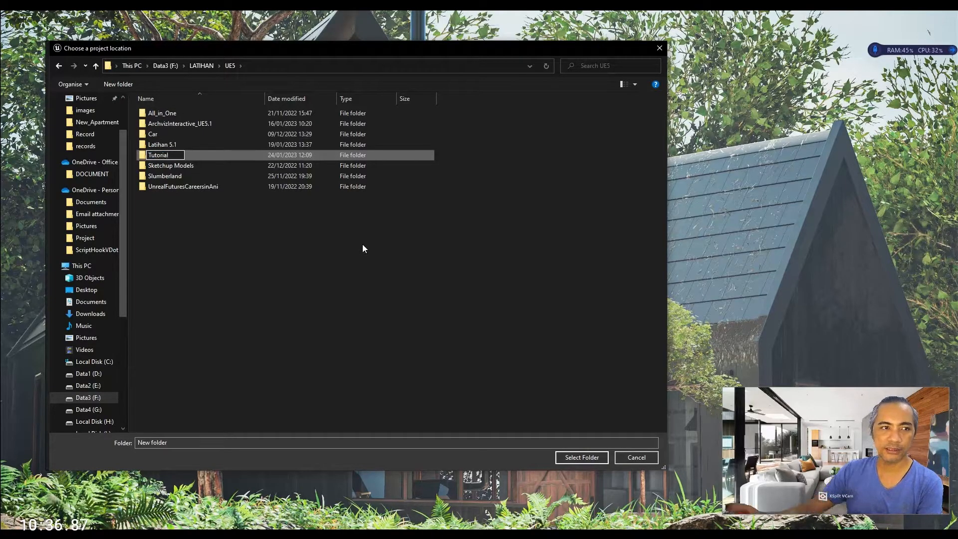
pyautogui.write(' UE4')
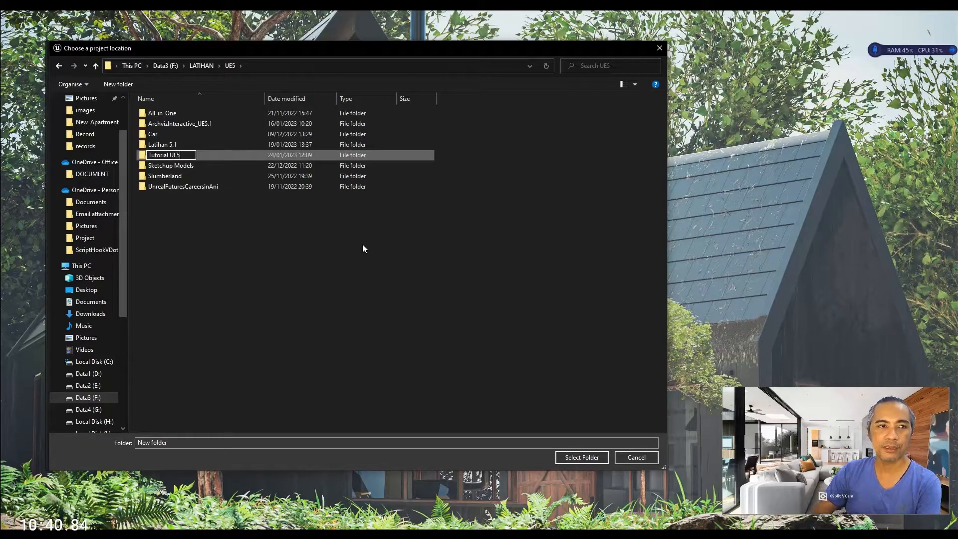
pyautogui.press('Return')
pyautogui.doubleClick(199, 176)
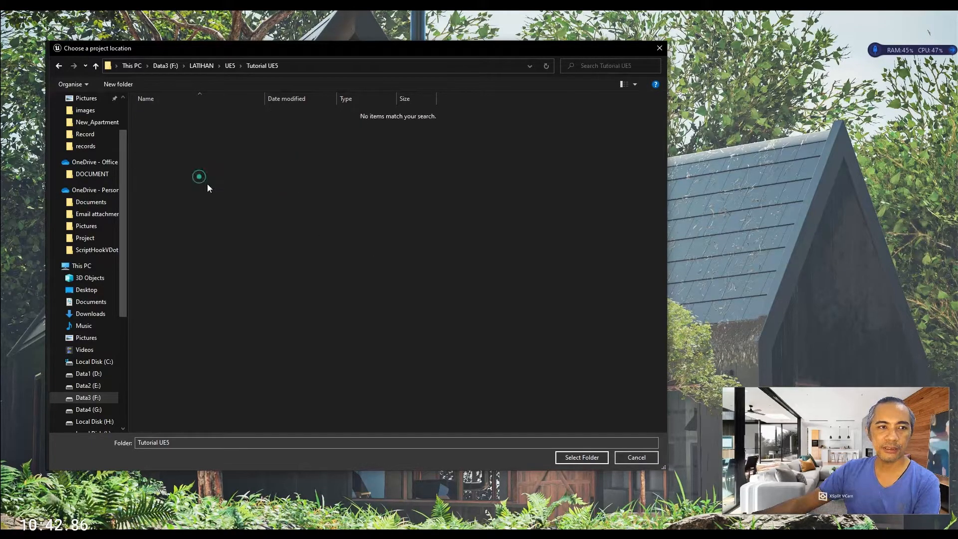
pyautogui.click(581, 457)
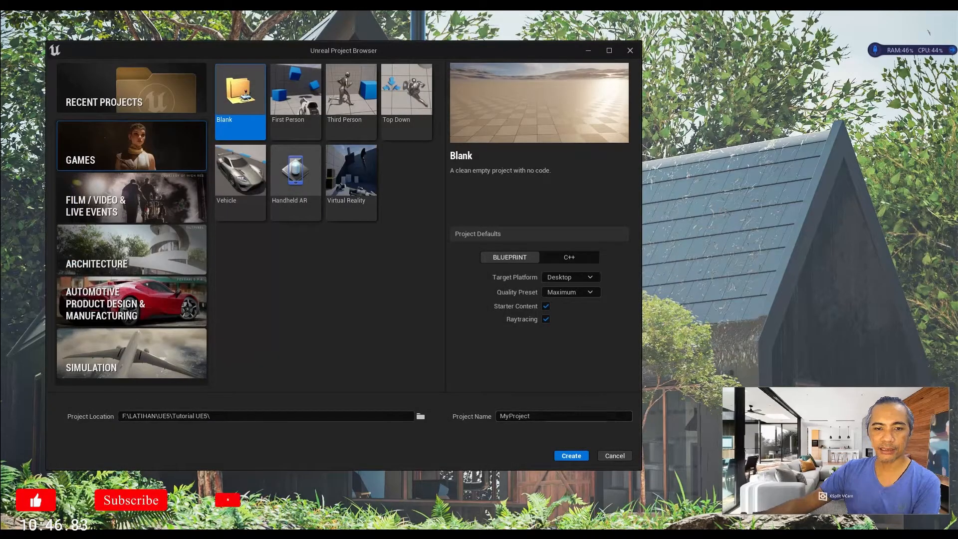
# - Name the project Tutorial_UE5 and create it with the chosen template settings
pyautogui.moveTo(544, 414); pyautogui.dragTo(469, 426)
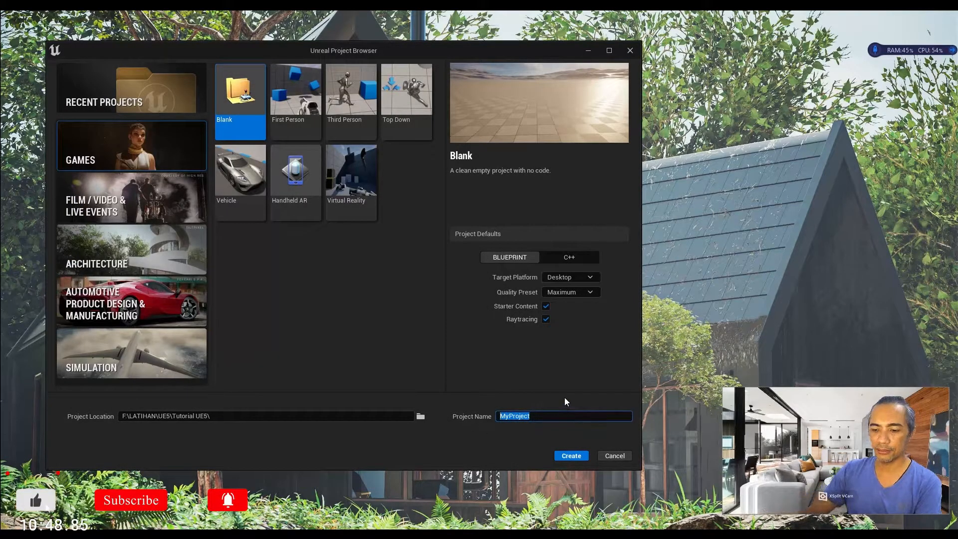
pyautogui.write('Tu')
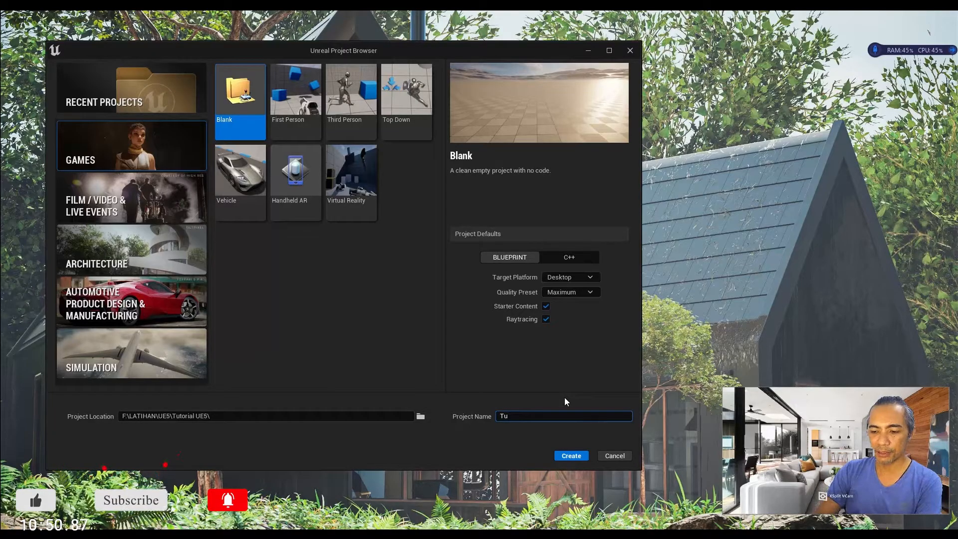
pyautogui.write('torial')
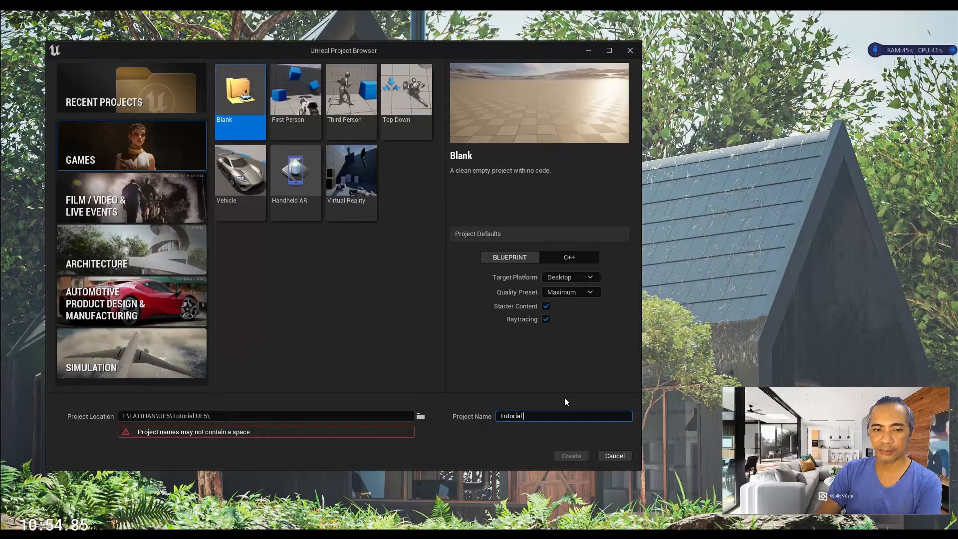
pyautogui.press('BackSpace')
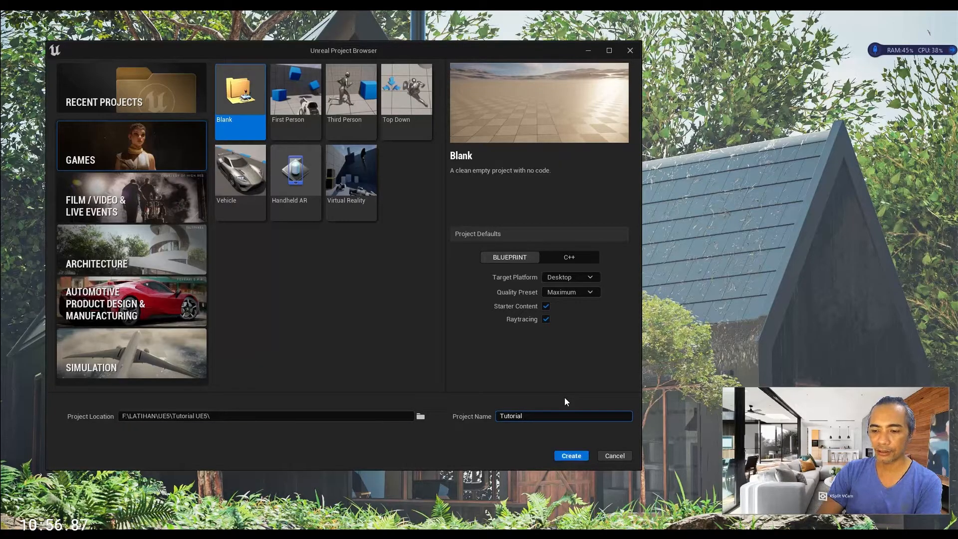
pyautogui.write('!')
pyautogui.press('BackSpace')
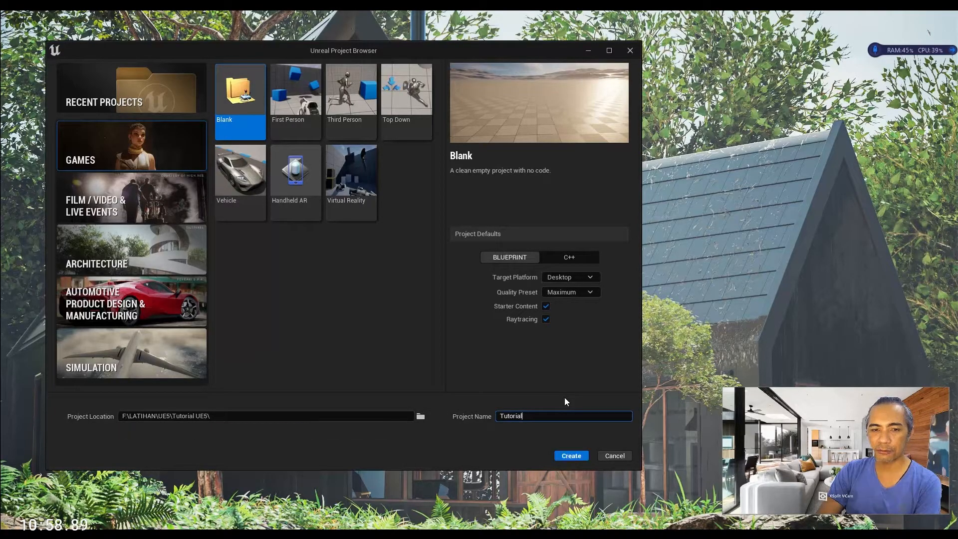
pyautogui.write('@')
pyautogui.press('BackSpace')
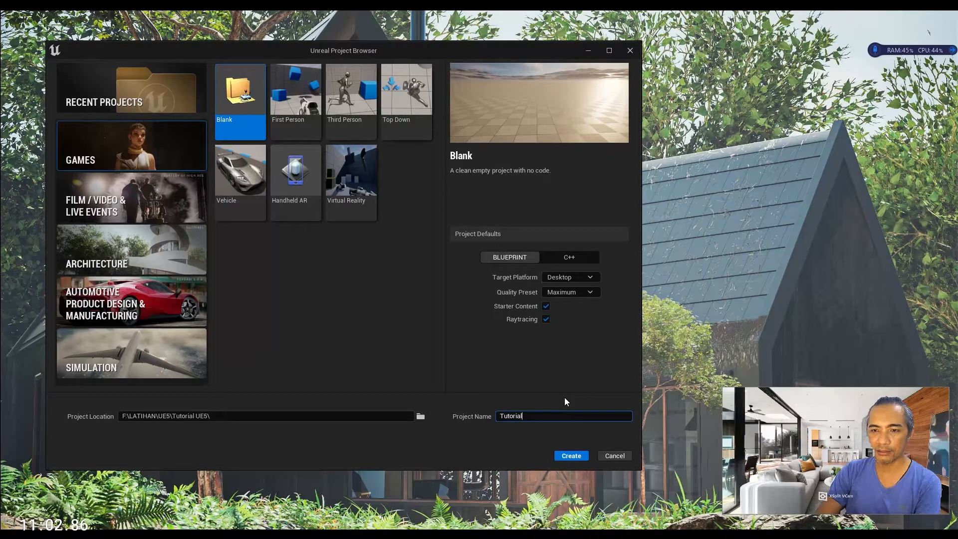
pyautogui.write('_')
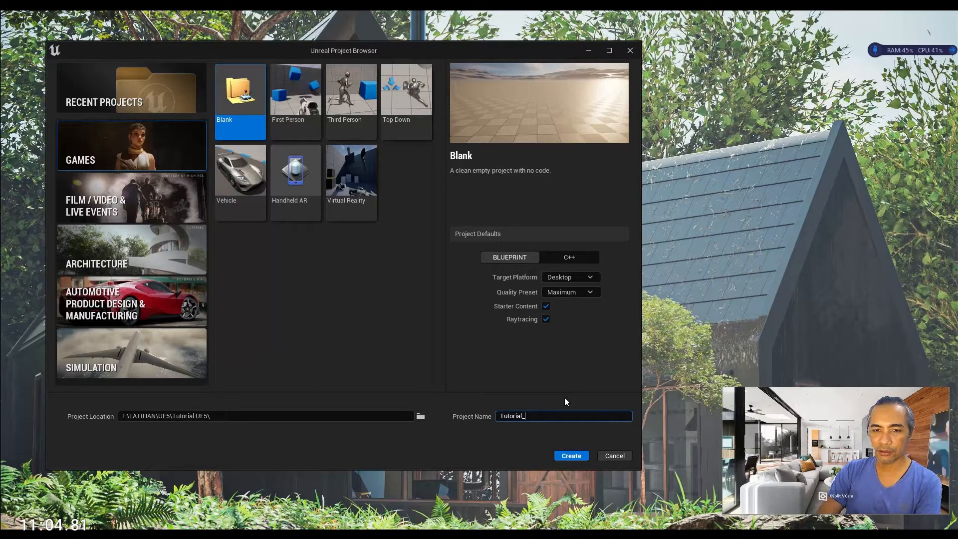
pyautogui.press('BackSpace')
pyautogui.write('-')
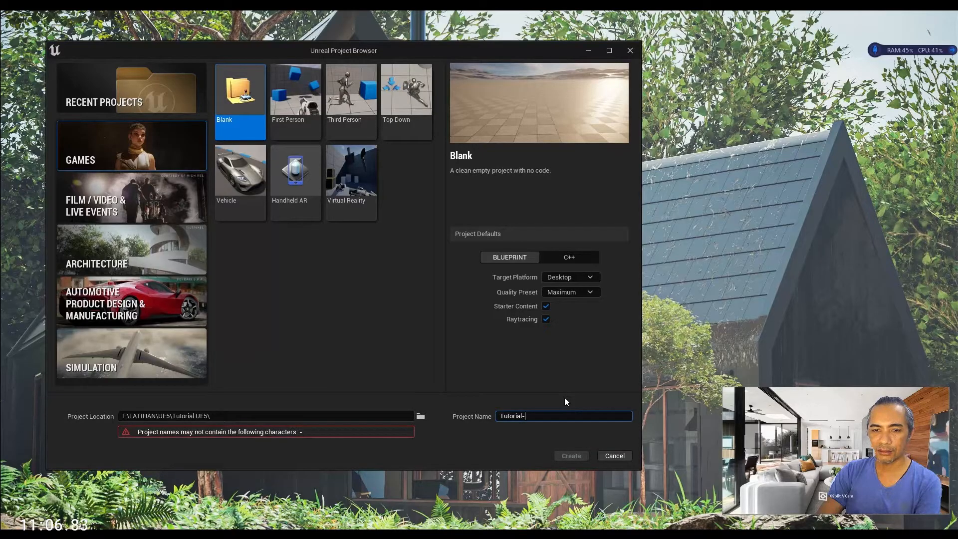
pyautogui.press('BackSpace')
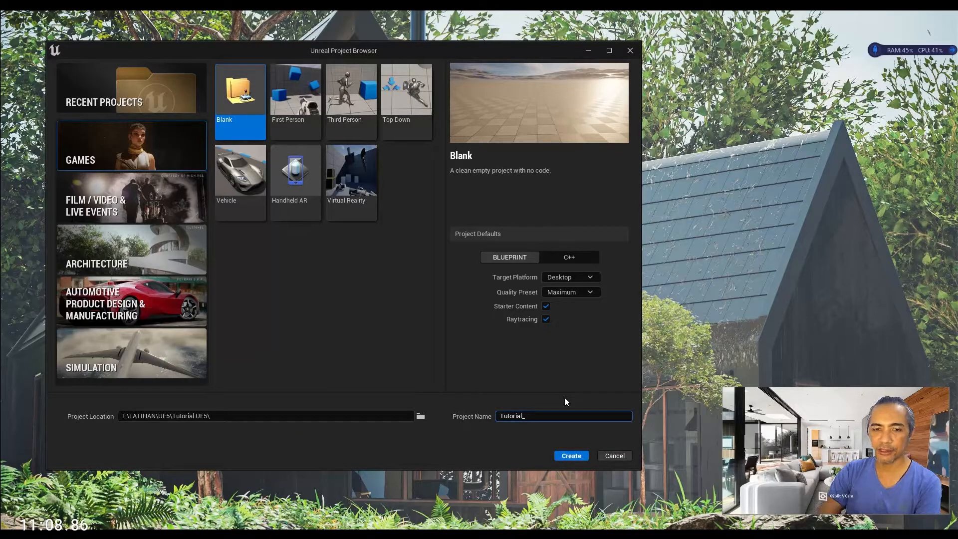
pyautogui.write('_')
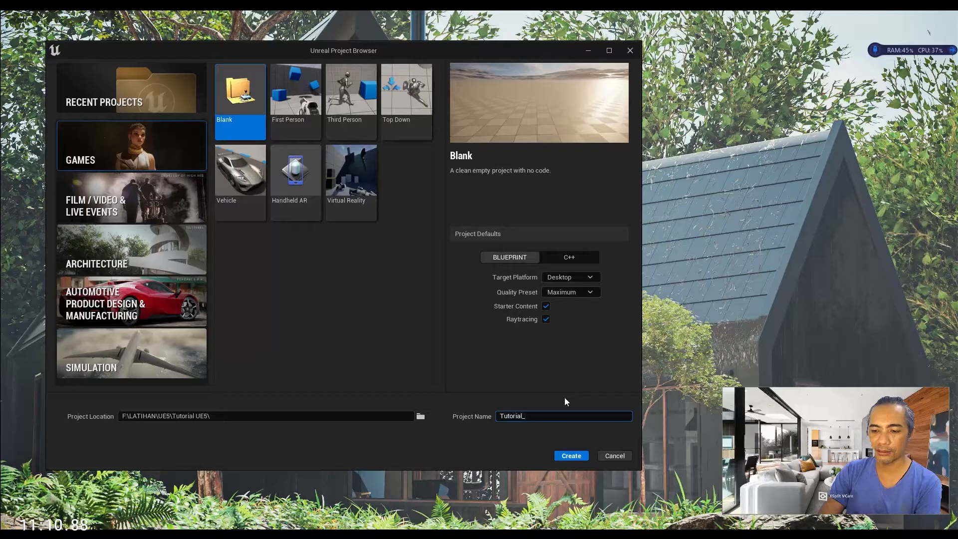
pyautogui.write('UE5')
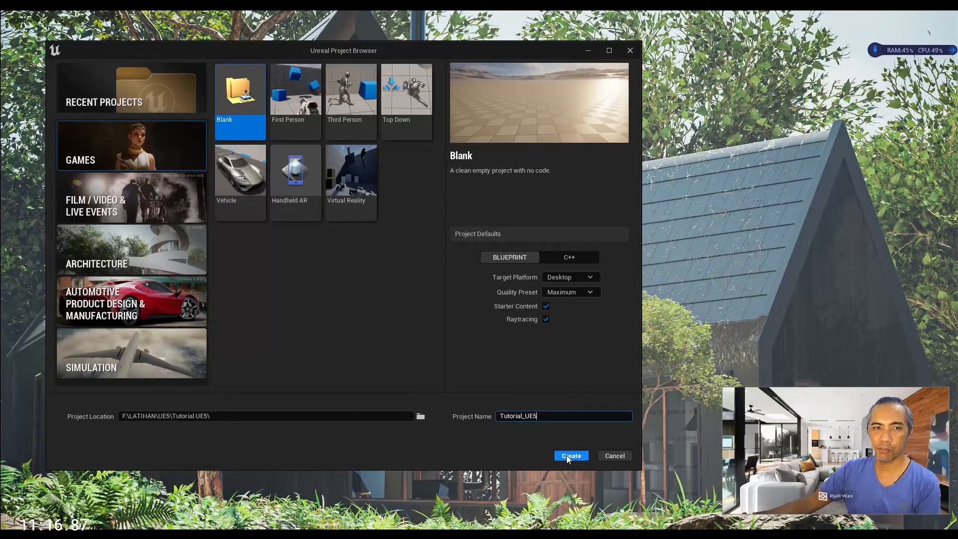
pyautogui.click(569, 456)
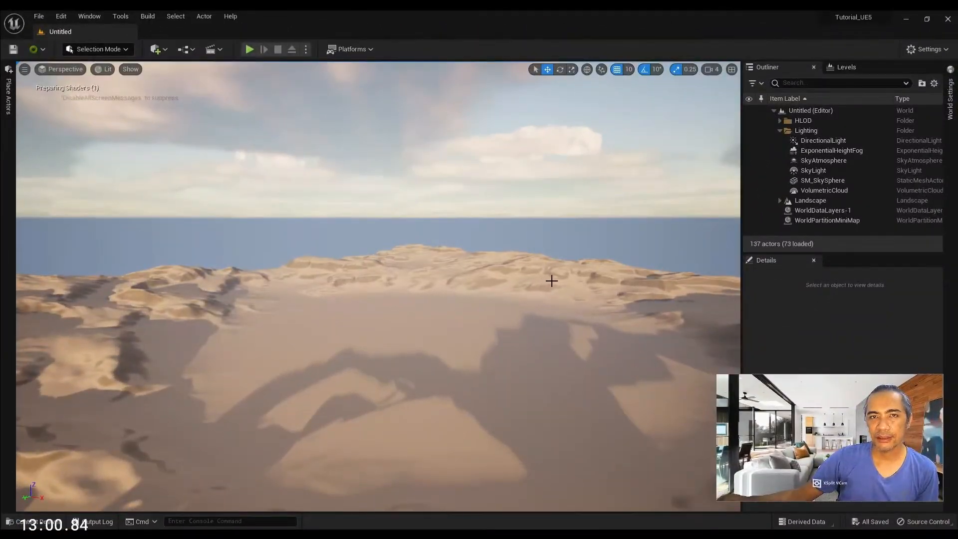
# - Open the editor's plugin manager for the new project
pyautogui.moveTo(483, 258); pyautogui.dragTo(541, 258, button='right')
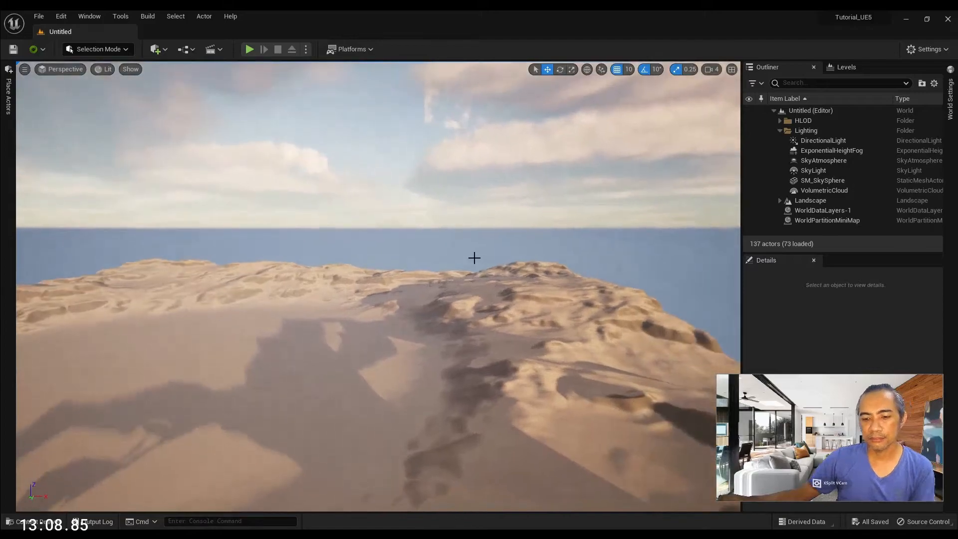
pyautogui.moveTo(419, 268); pyautogui.dragTo(444, 270, button='right')
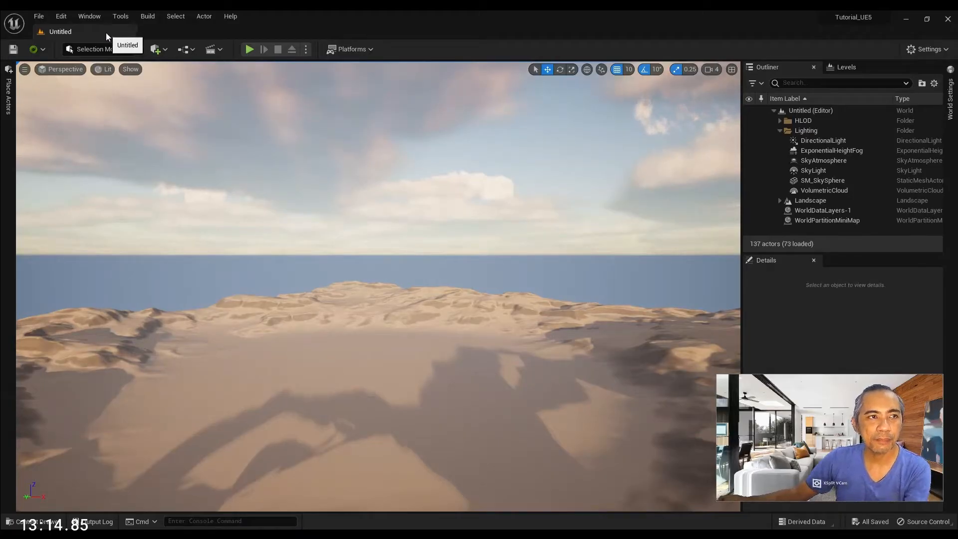
pyautogui.click(57, 17)
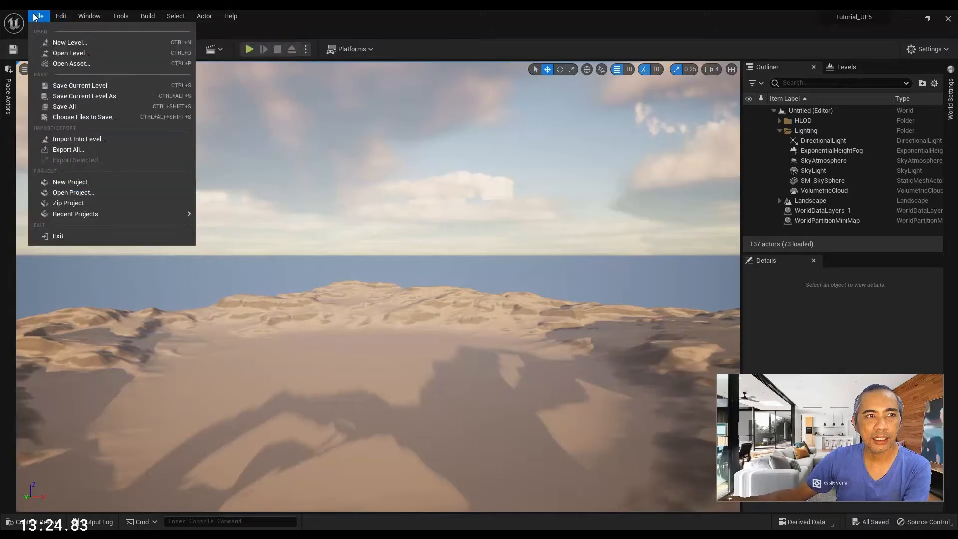
pyautogui.click(62, 17)
pyautogui.click(63, 17)
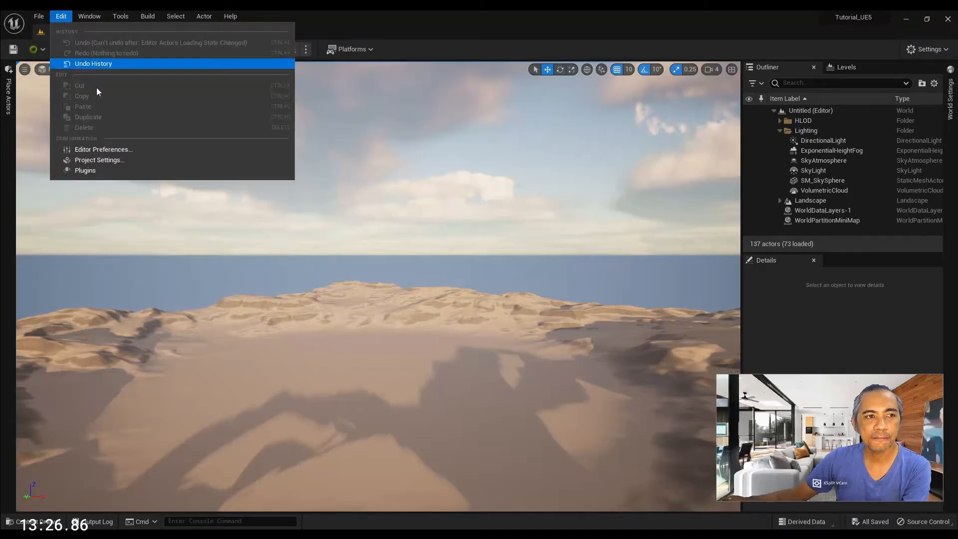
pyautogui.click(85, 170)
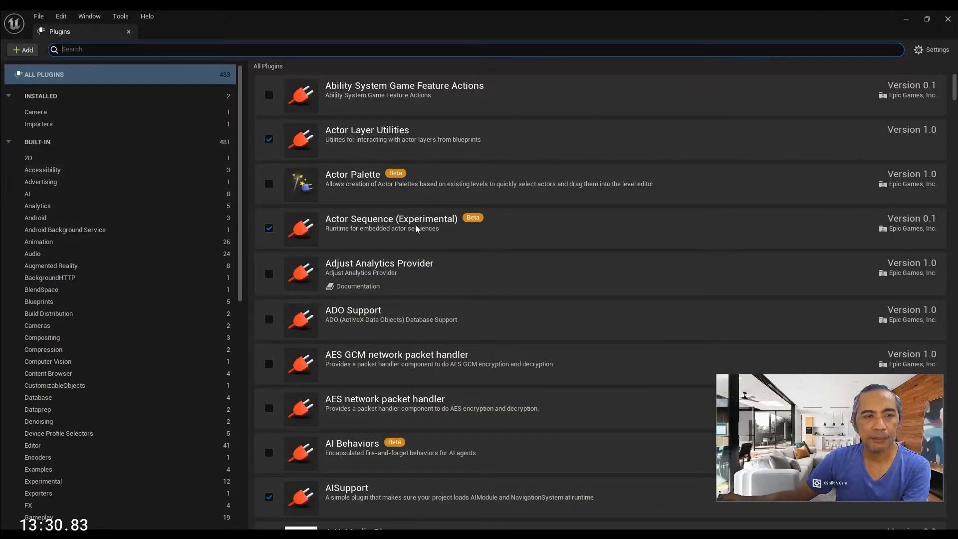
pyautogui.scroll(-2, 363, 248)
pyautogui.scroll(2, 363, 248)
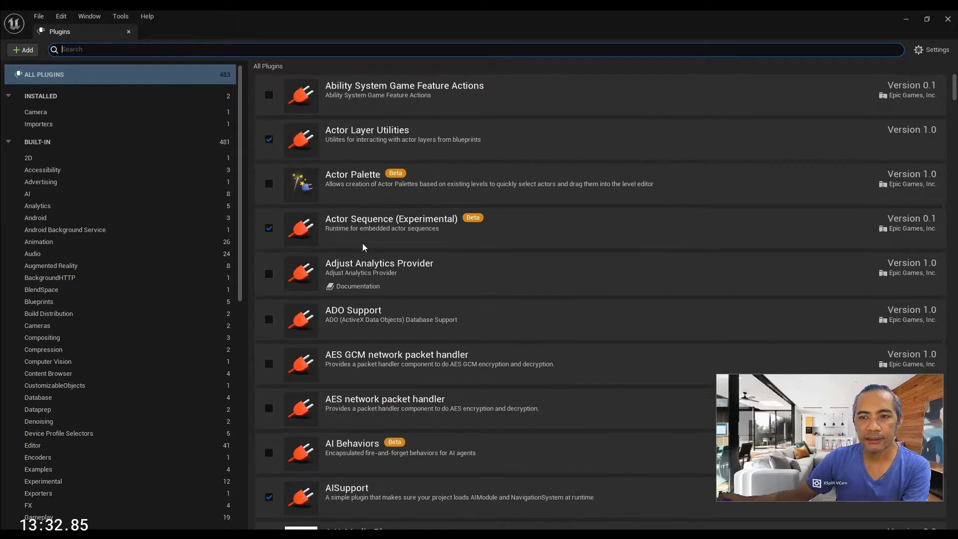
# - Search the plugins for "datasmith" and enable Datasmith Importer
pyautogui.click(169, 49)
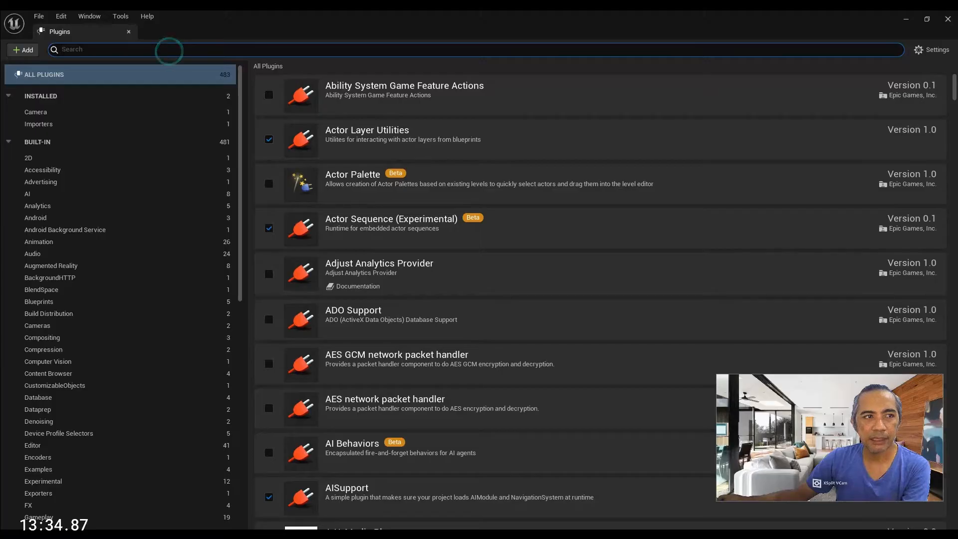
pyautogui.write('data')
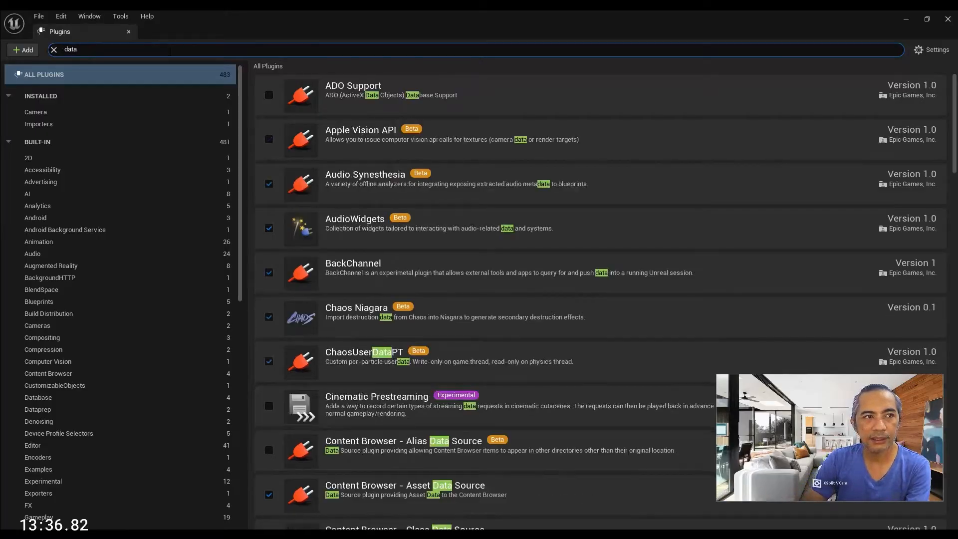
pyautogui.write('smith')
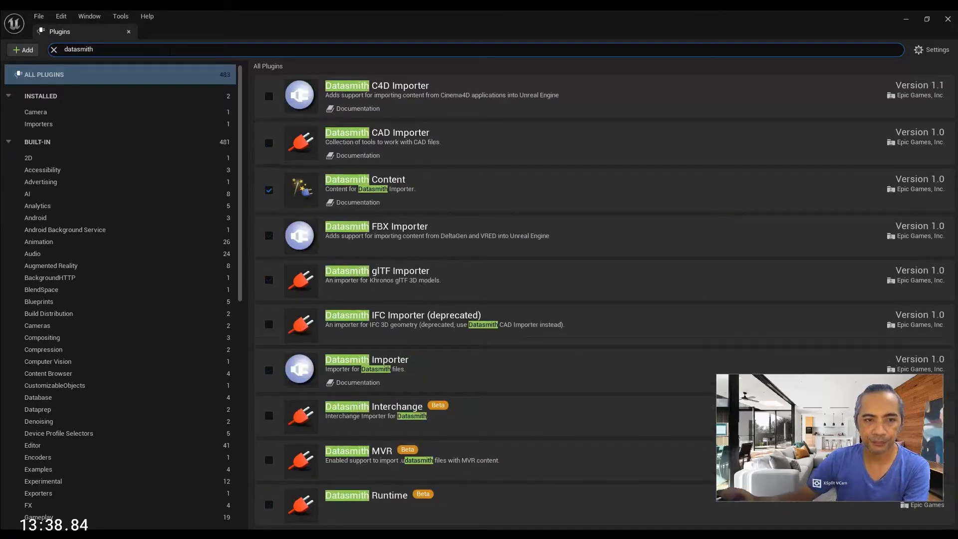
pyautogui.click(269, 370)
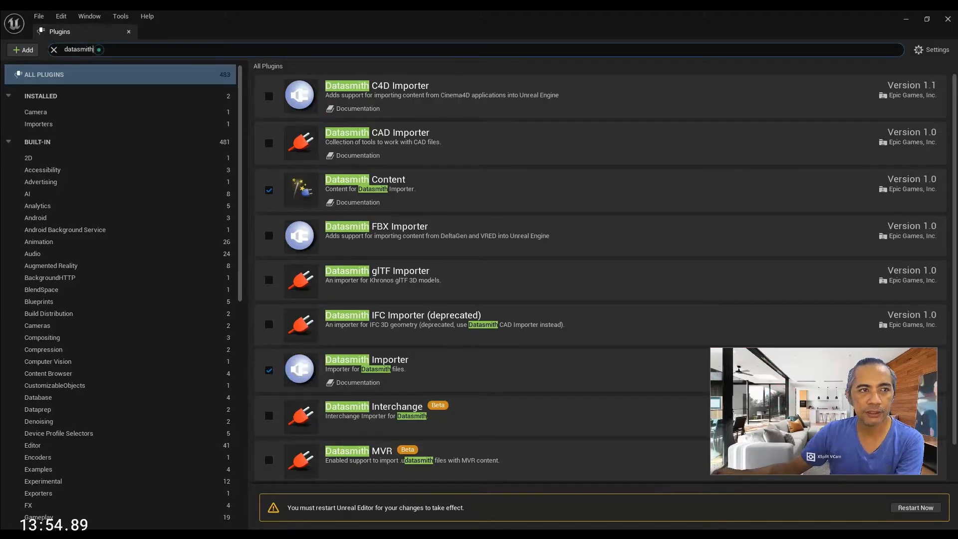
# - Search the plugins for "queue" and enable Movie Render Queue
pyautogui.click(73, 50)
pyautogui.click(55, 50)
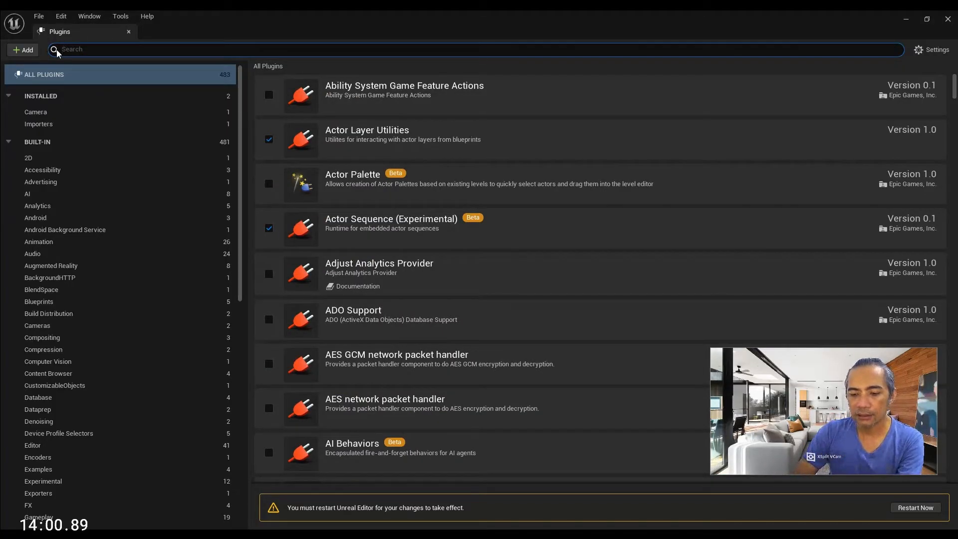
pyautogui.write('que')
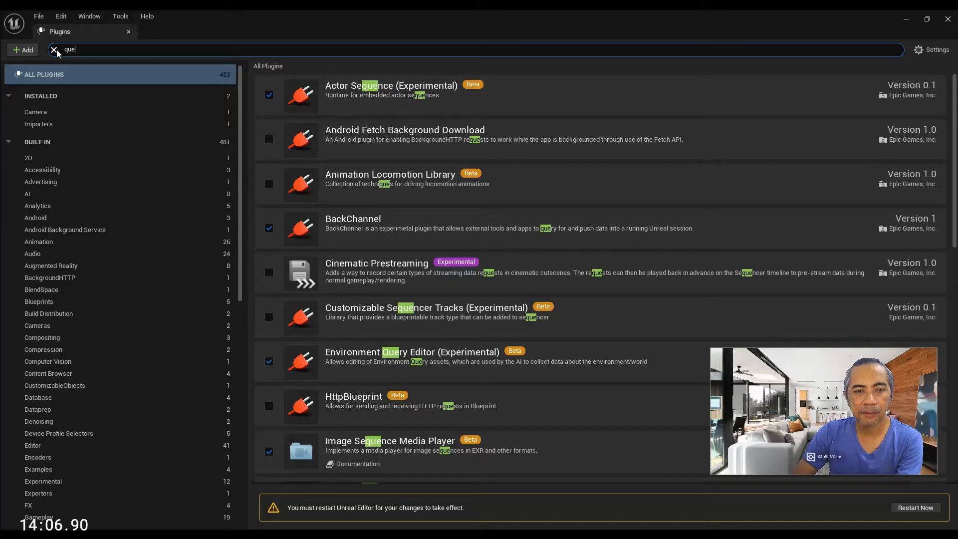
pyautogui.write('u')
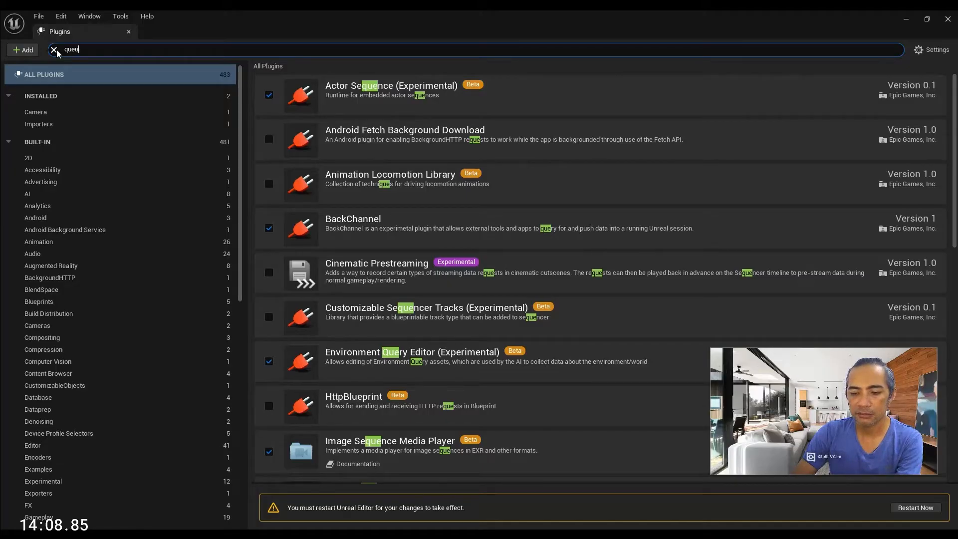
pyautogui.write('e')
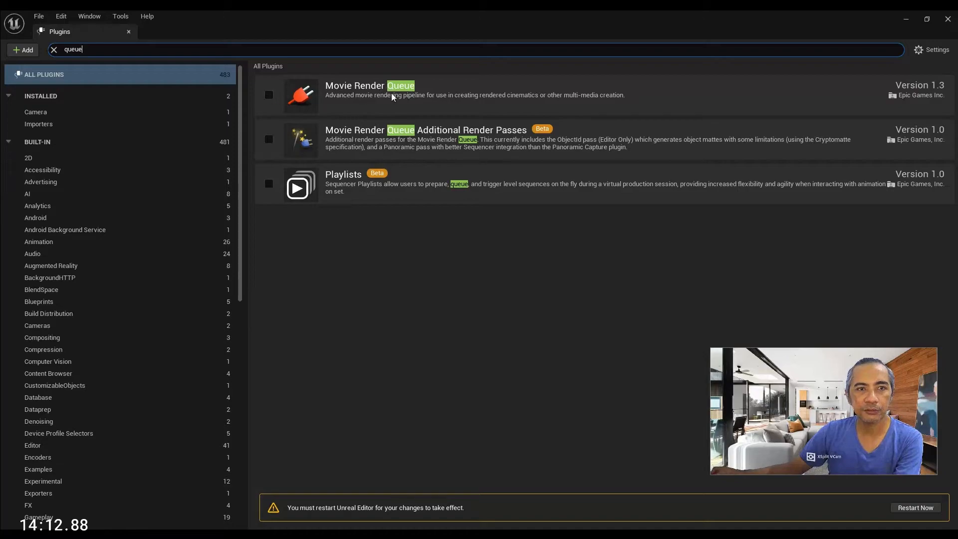
pyautogui.click(268, 96)
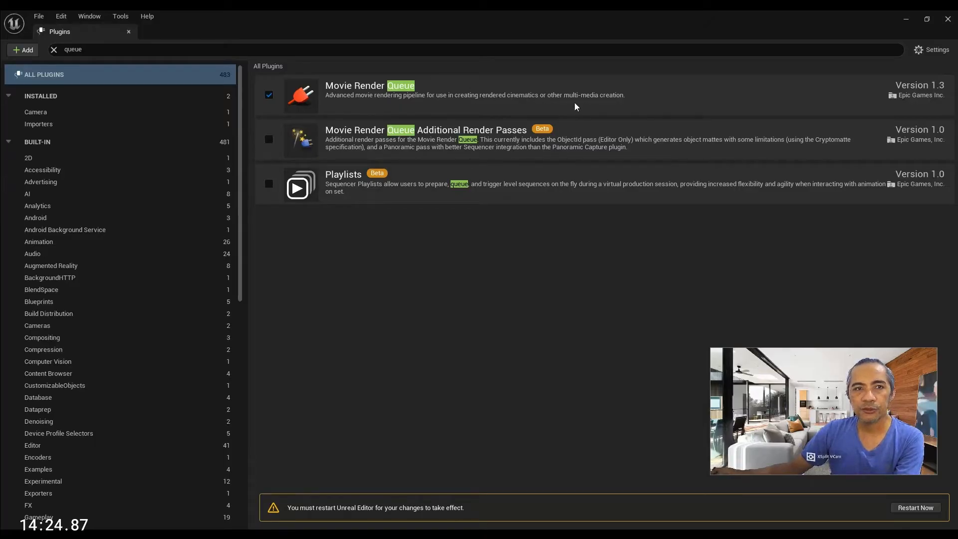
# - Search the plugins for "bridge" to check whether the Quixel Bridge plugin is enabled
pyautogui.doubleClick(90, 49)
pyautogui.press('BackSpace')
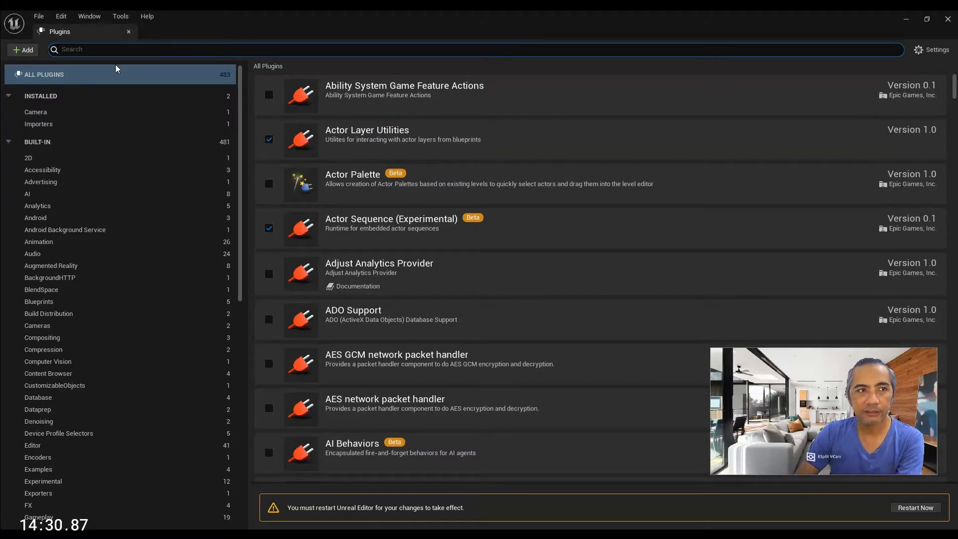
pyautogui.write('qui')
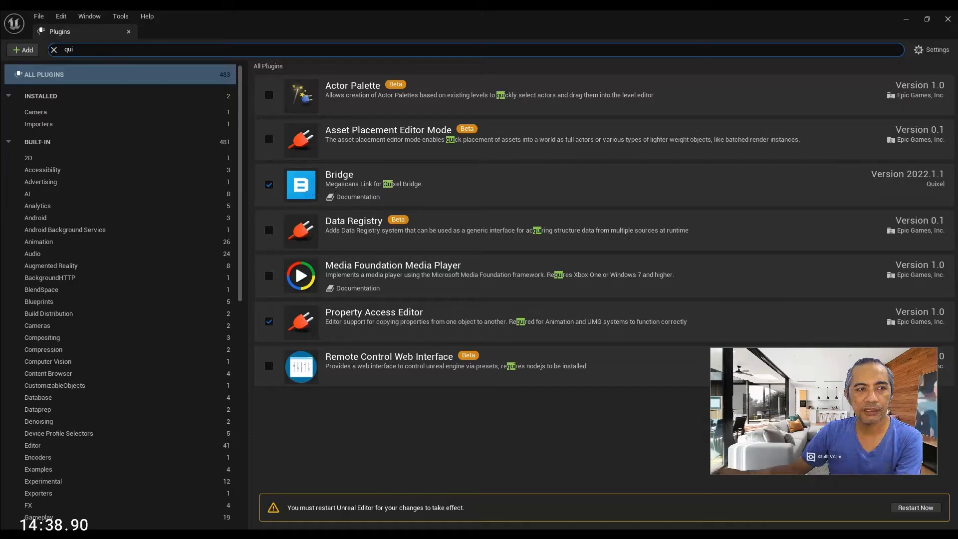
pyautogui.hotkey('ctrl', 'a')
pyautogui.write('b')
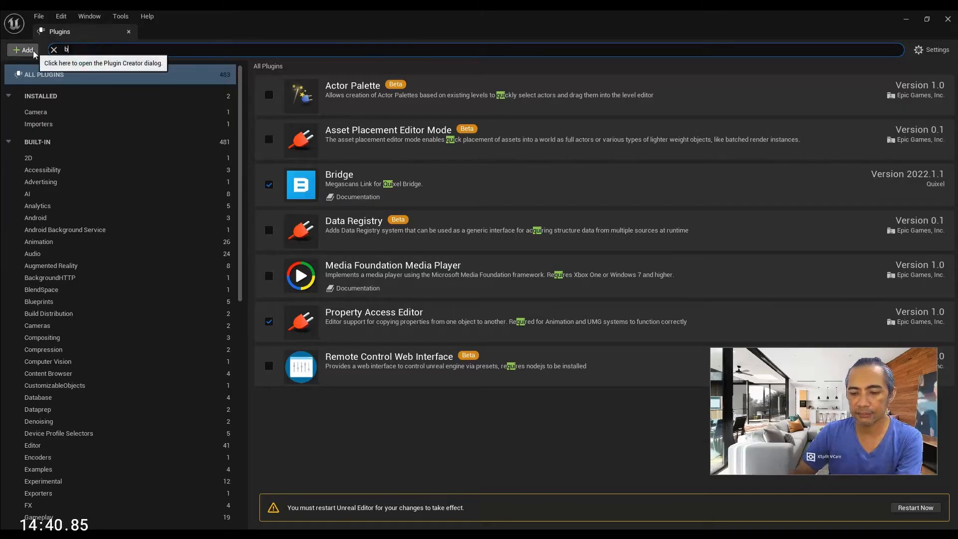
pyautogui.write('ridge')
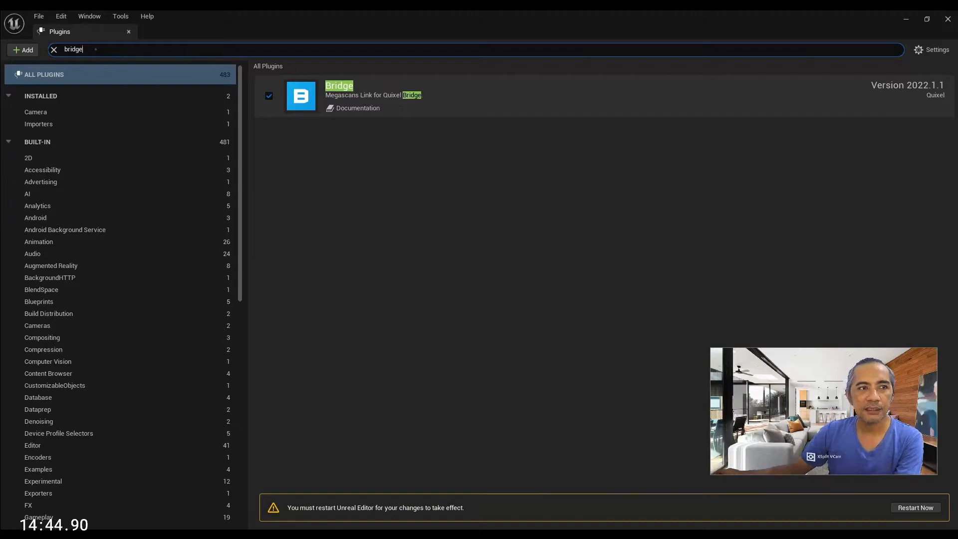
# - Search the plugins for "hdri" and enable HDRIBackdrop
pyautogui.hotkey('ctrl', 'a')
pyautogui.press('BackSpace')
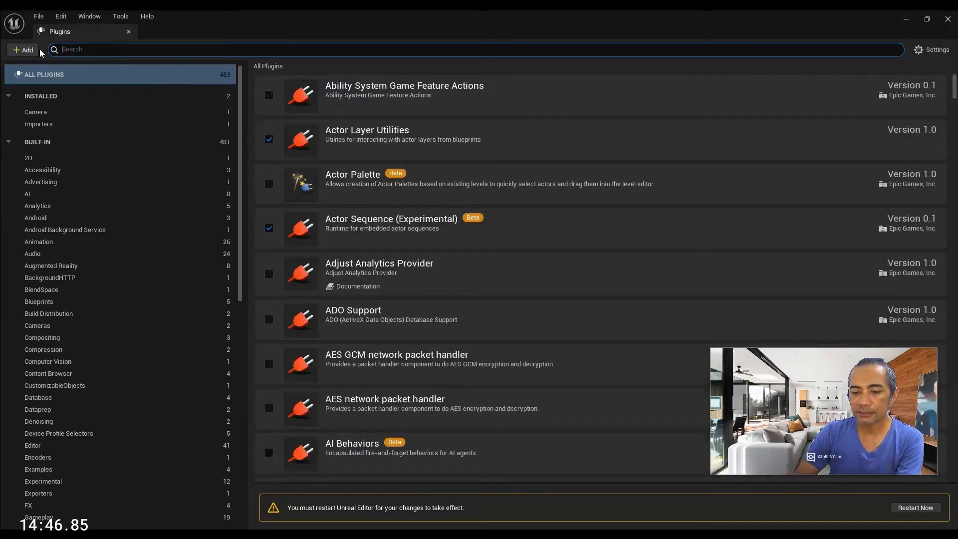
pyautogui.write('hdri')
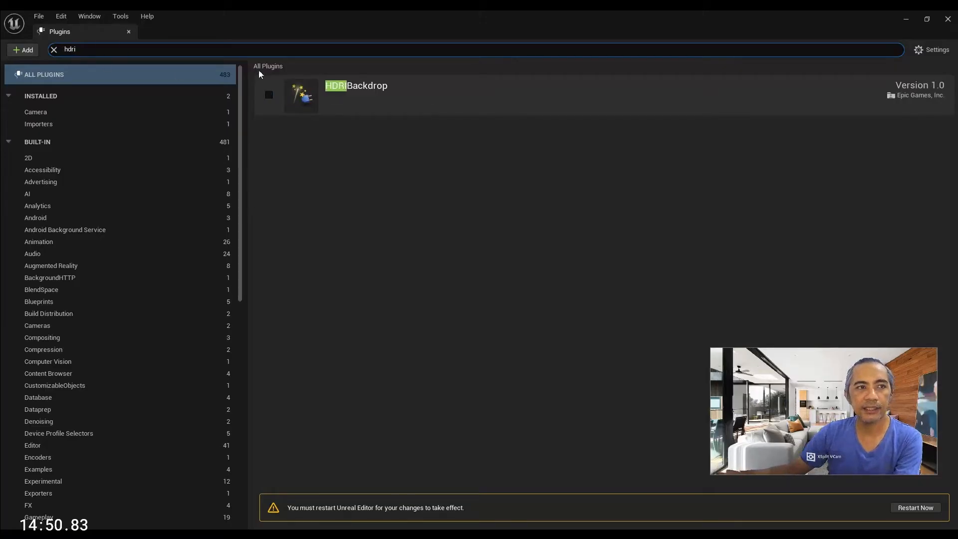
pyautogui.click(269, 95)
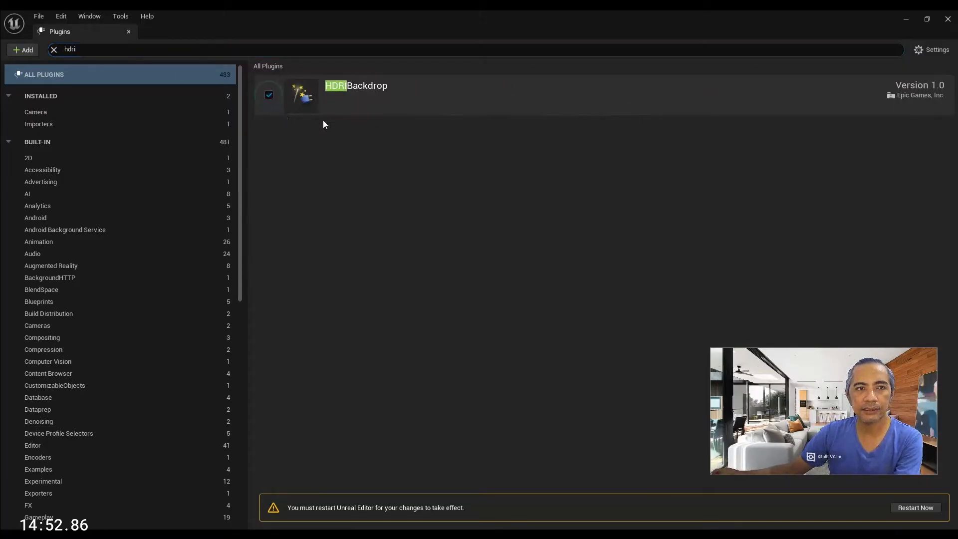
pyautogui.click(91, 50)
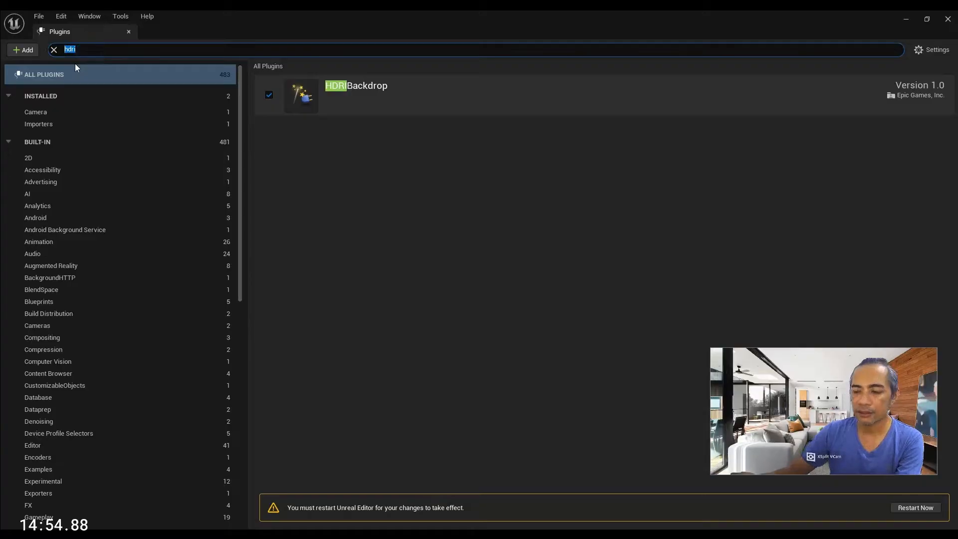
# - Search the plugins for "gpu" and enable GPU Lightmass, accepting its beta version
pyautogui.press('BackSpace')
pyautogui.write('gpu')
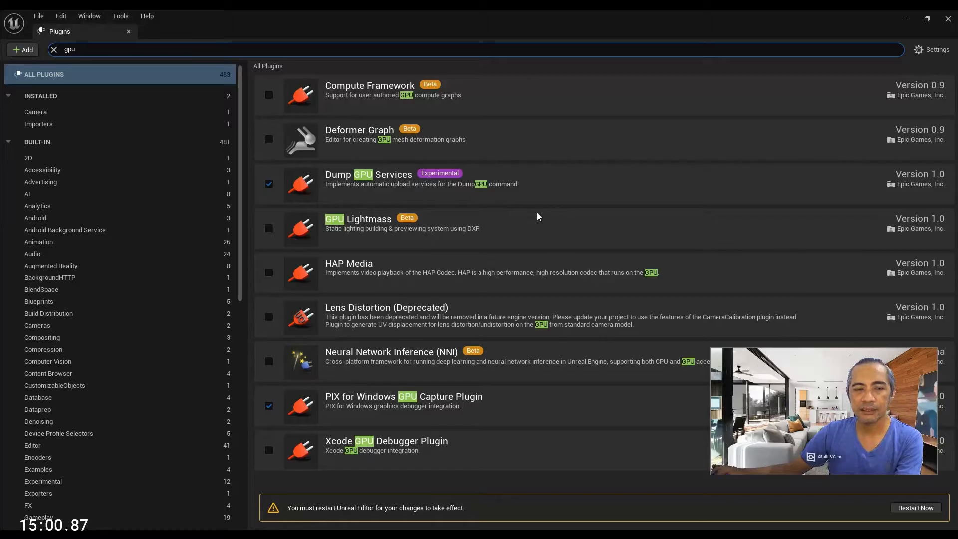
pyautogui.click(269, 229)
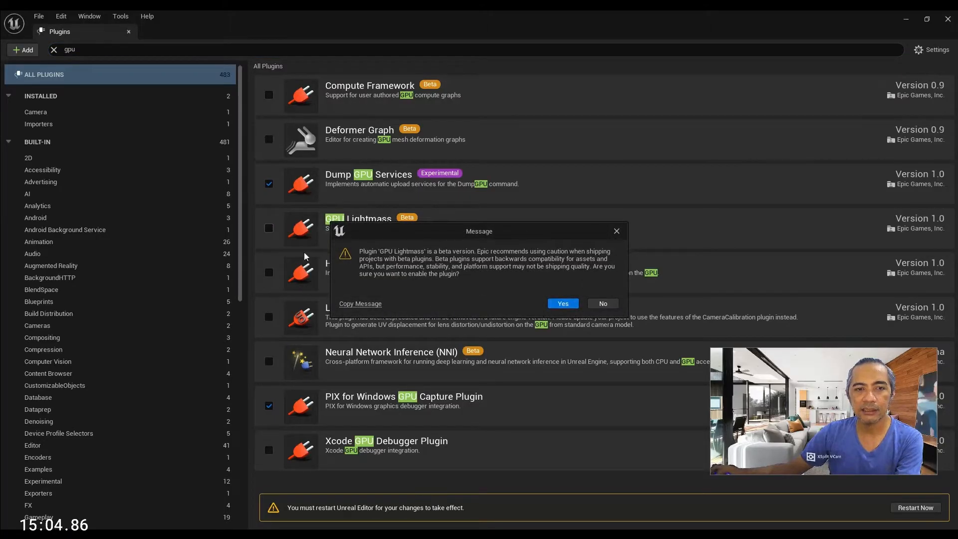
pyautogui.click(564, 304)
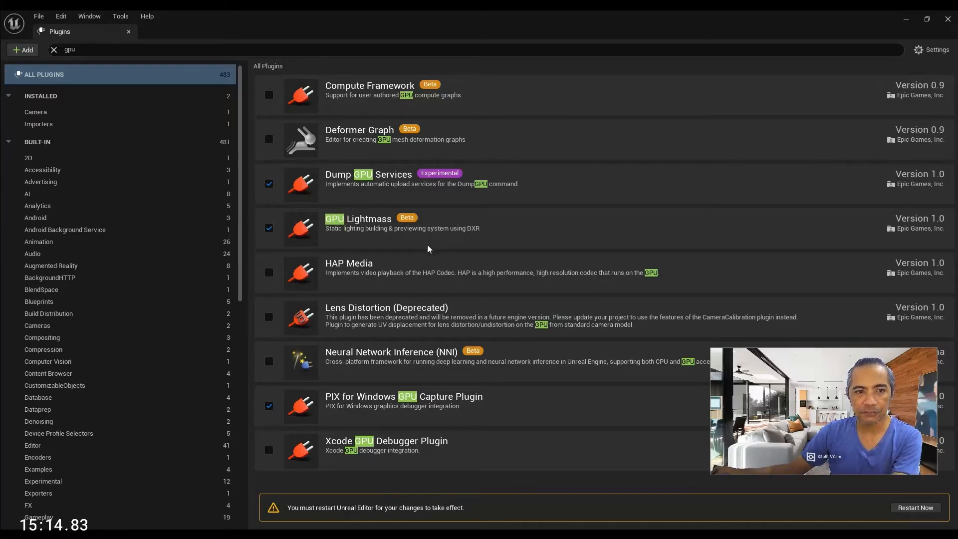
# - Search the plugins for "model" and enable Blend File Importer
pyautogui.click(68, 53)
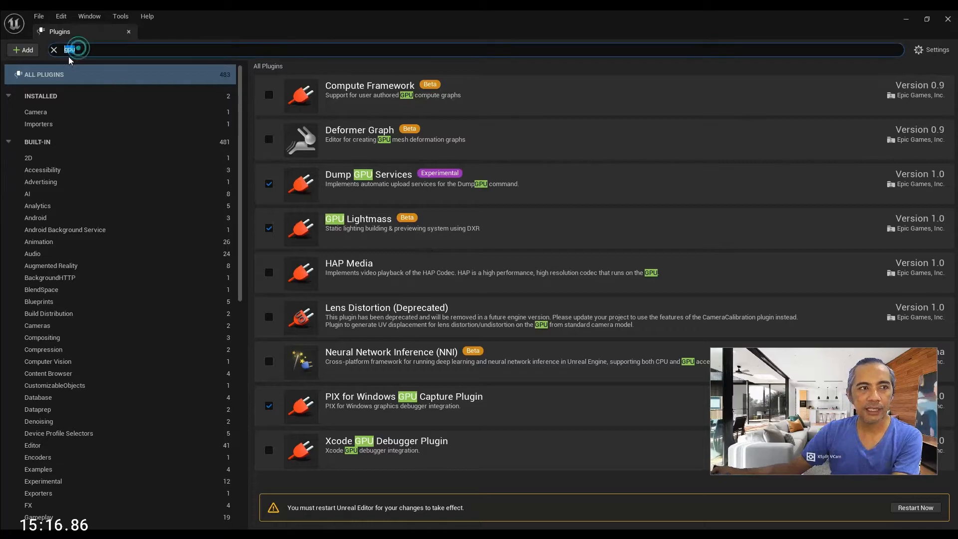
pyautogui.press('BackSpace')
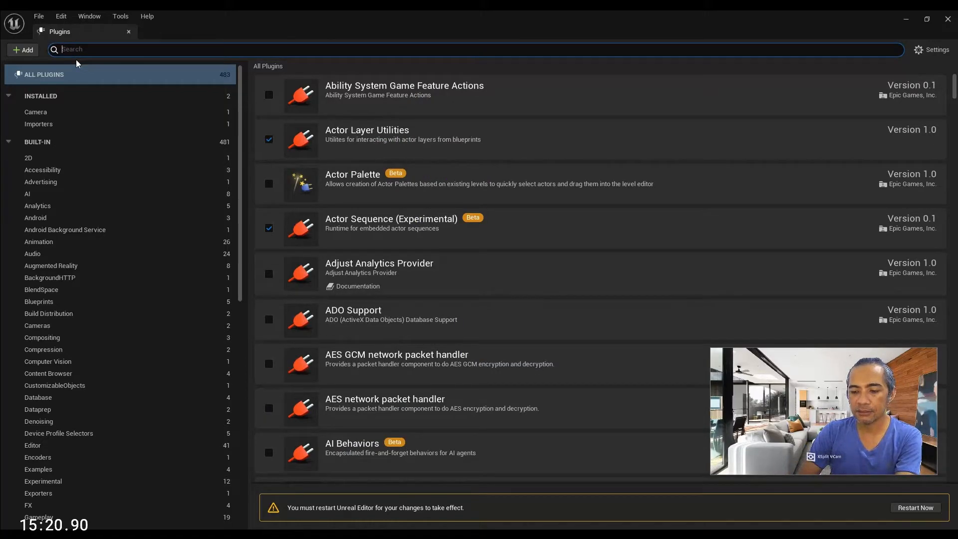
pyautogui.write('model')
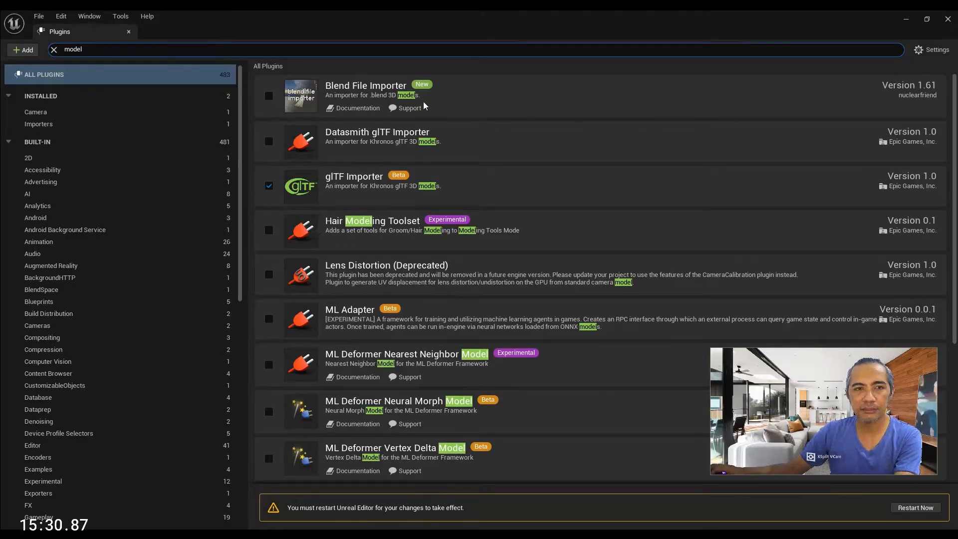
pyautogui.click(269, 97)
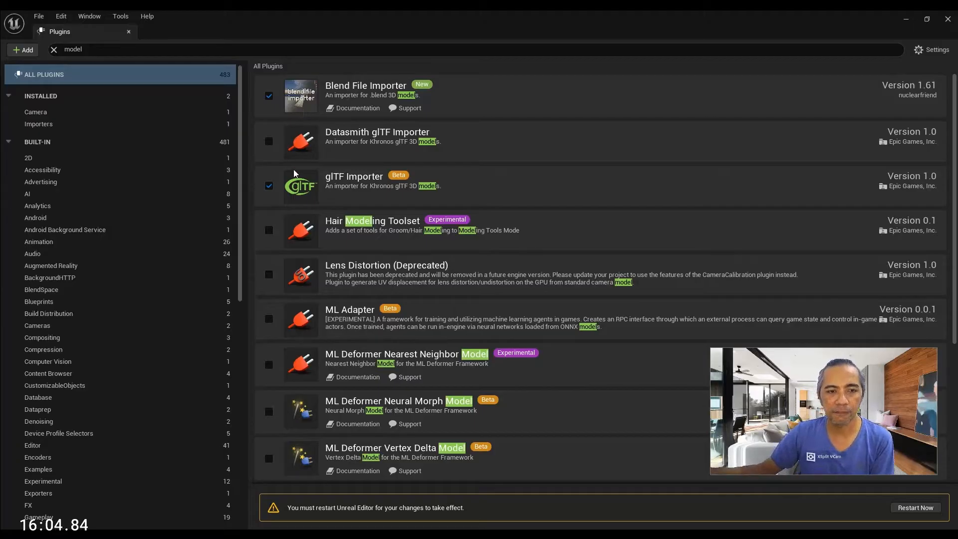
# - Look through the remaining "model" plugins to check whether Modeling Tools Editor Mode is enabled
pyautogui.scroll(-2, 376, 250)
pyautogui.scroll(-4, 376, 250)
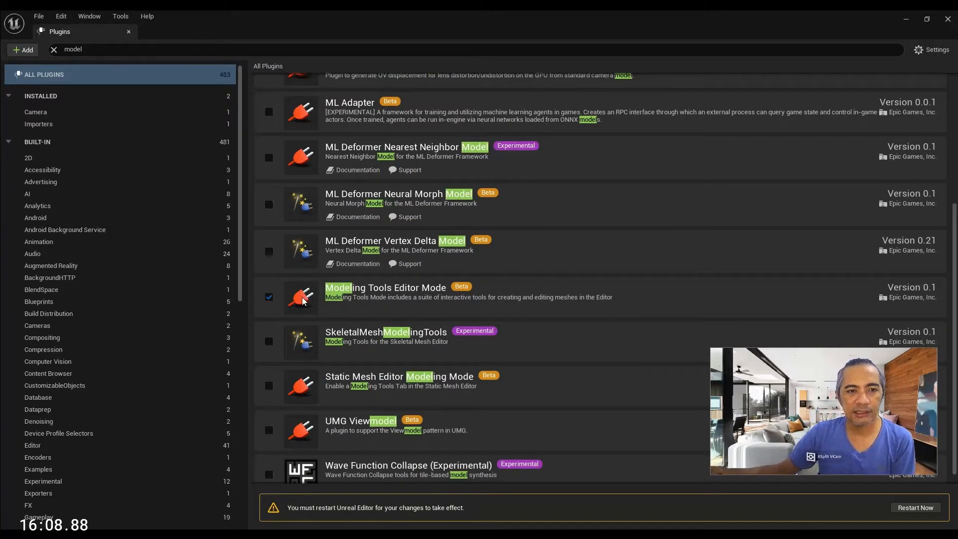
pyautogui.scroll(-1, 349, 294)
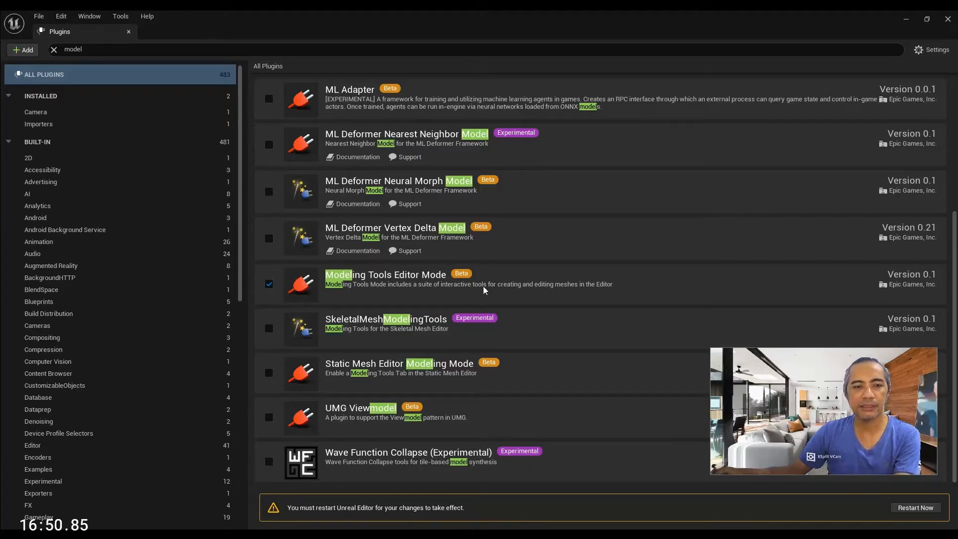
pyautogui.scroll(1, 483, 286)
pyautogui.scroll(-1, 482, 287)
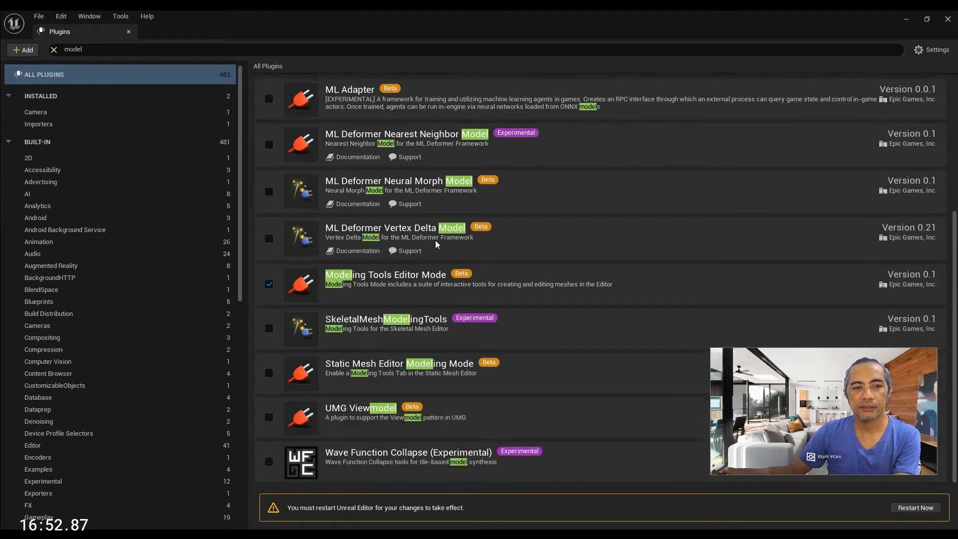
# - Search the plugins for "sun" to find Sun Position Calculator, and clear the search to browse the full plugin list
pyautogui.click(54, 49)
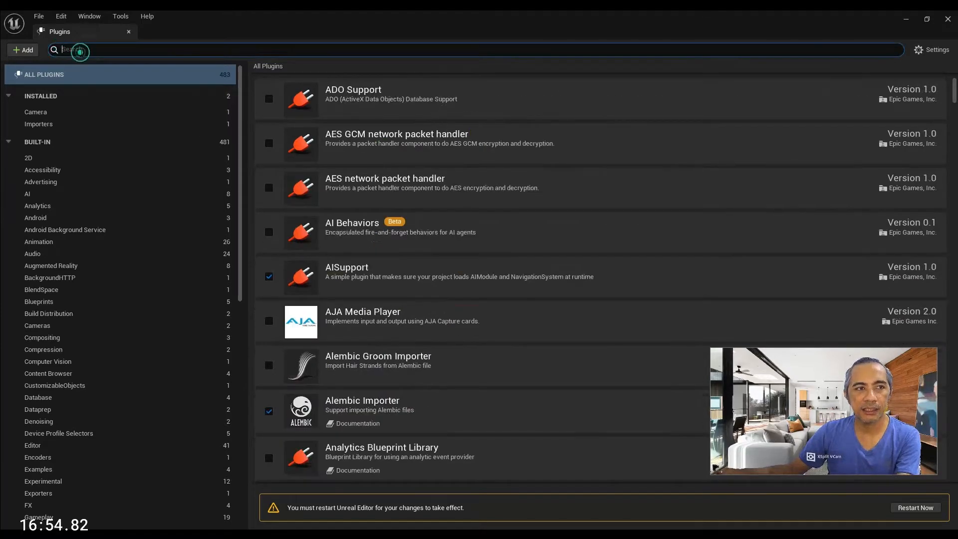
pyautogui.write('sun')
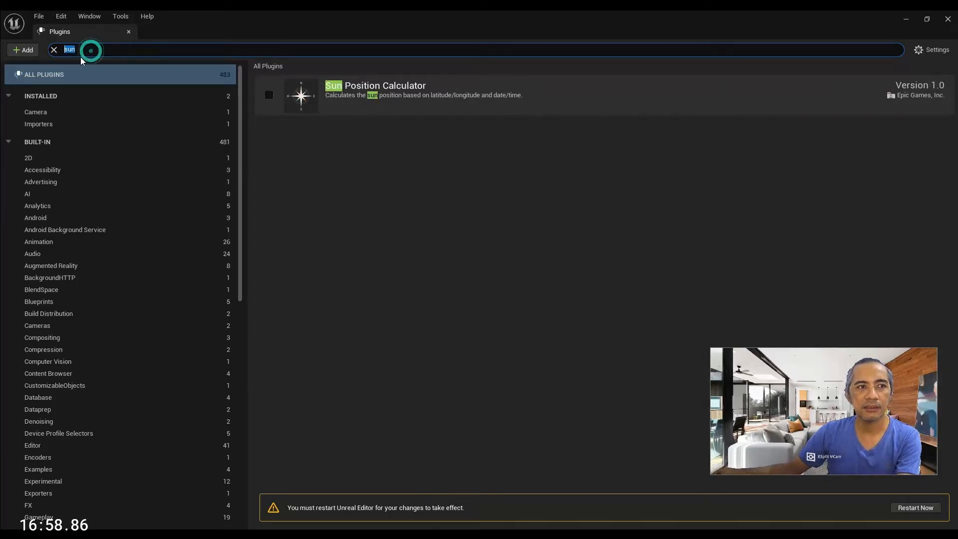
pyautogui.press('BackSpace')
pyautogui.scroll(-1, 464, 278)
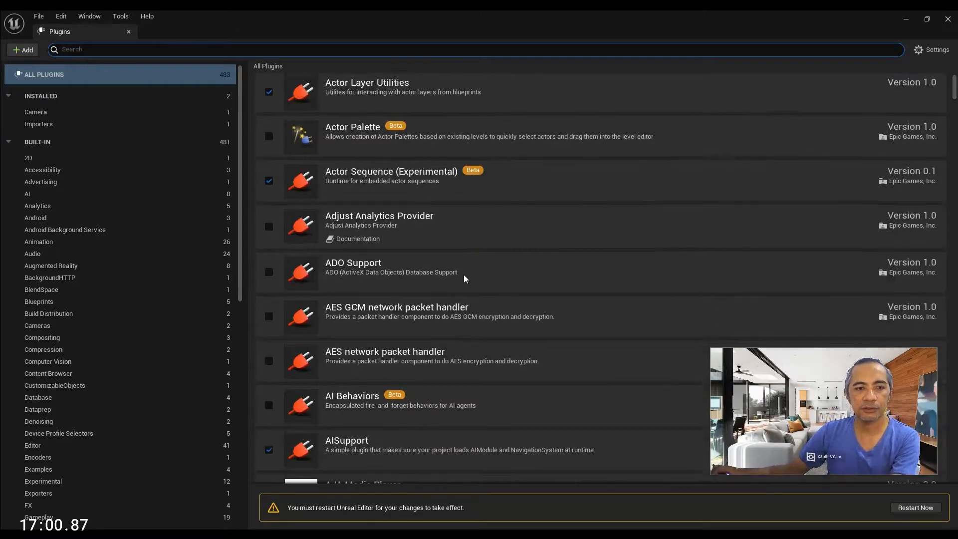
pyautogui.scroll(1, 463, 278)
pyautogui.scroll(-5, 457, 279)
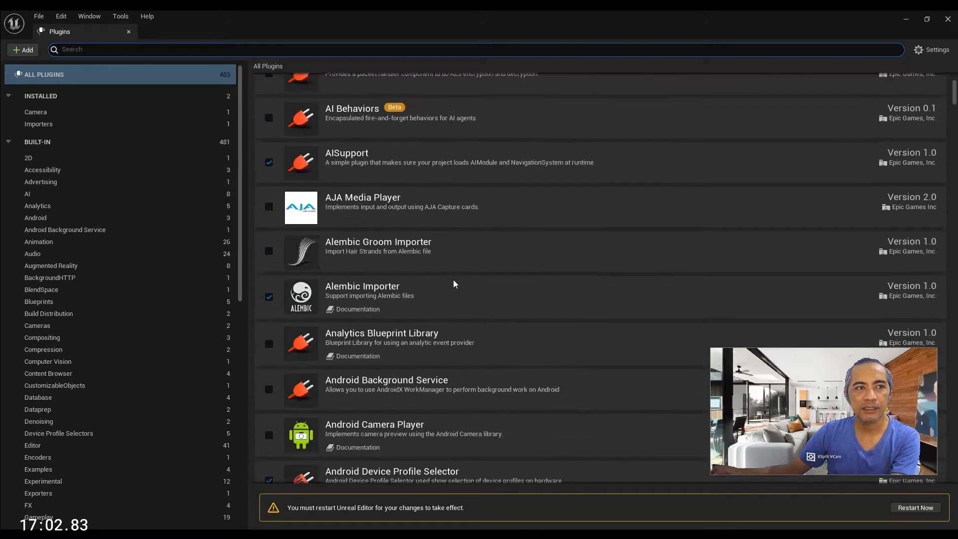
pyautogui.scroll(-3, 453, 279)
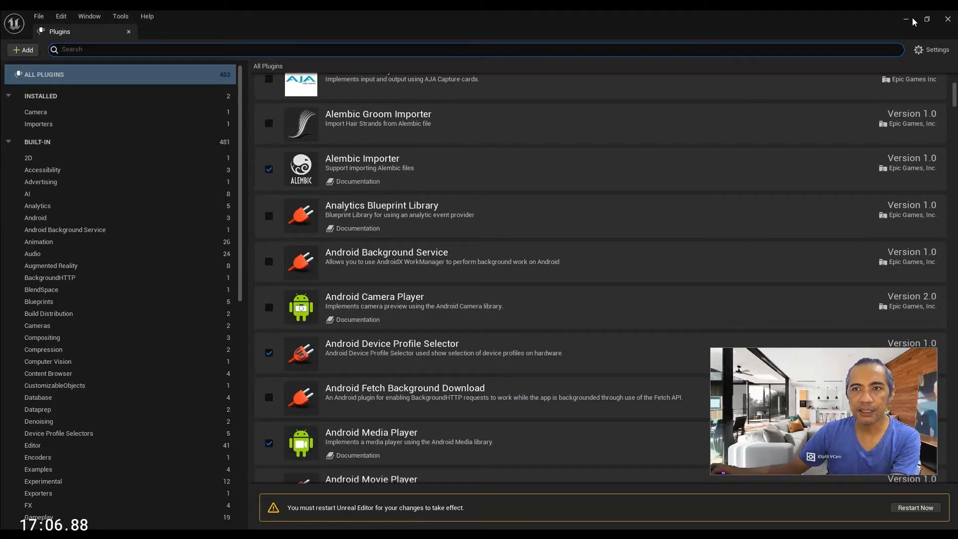
# - Restore the Plugins window to a smaller size, move it aside, and open the Project Settings maximized
pyautogui.click(927, 19)
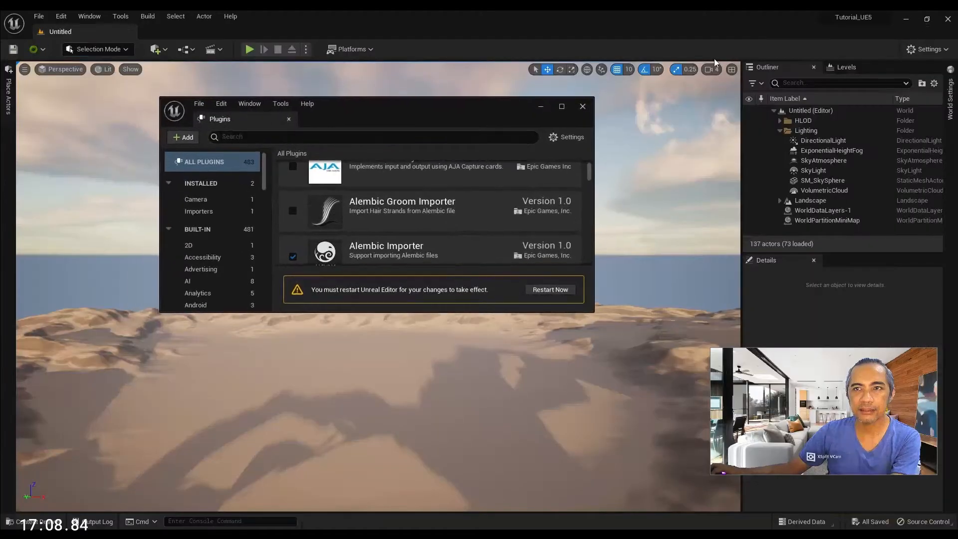
pyautogui.moveTo(475, 110); pyautogui.dragTo(360, 85)
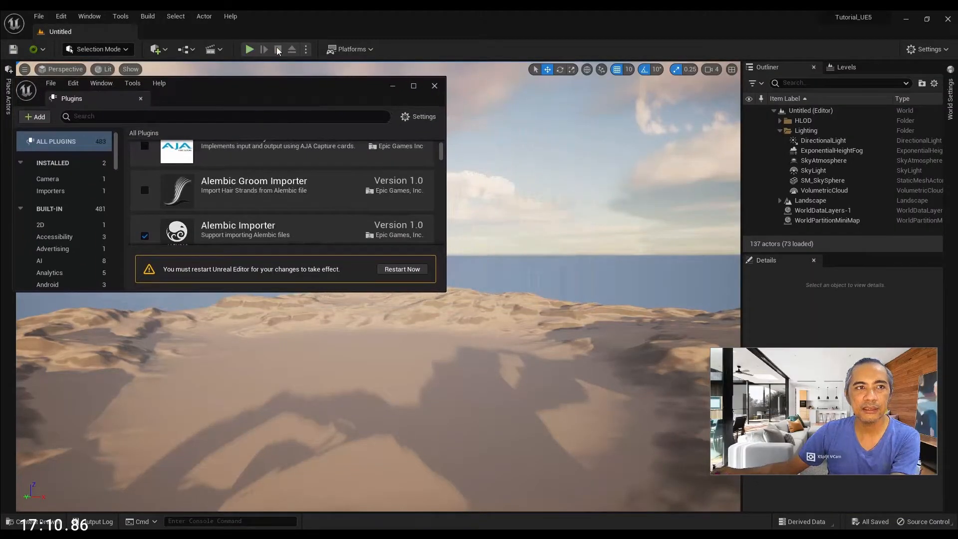
pyautogui.click(61, 17)
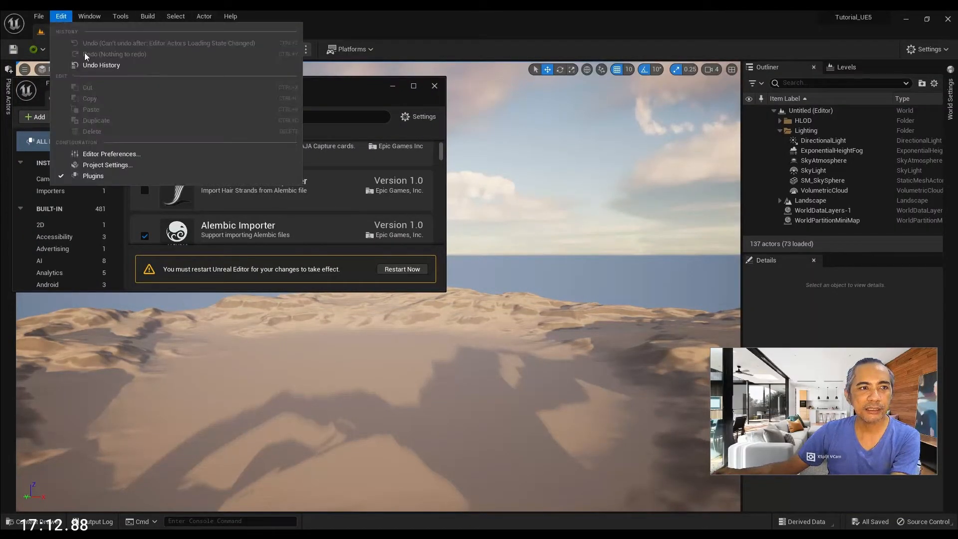
pyautogui.click(117, 165)
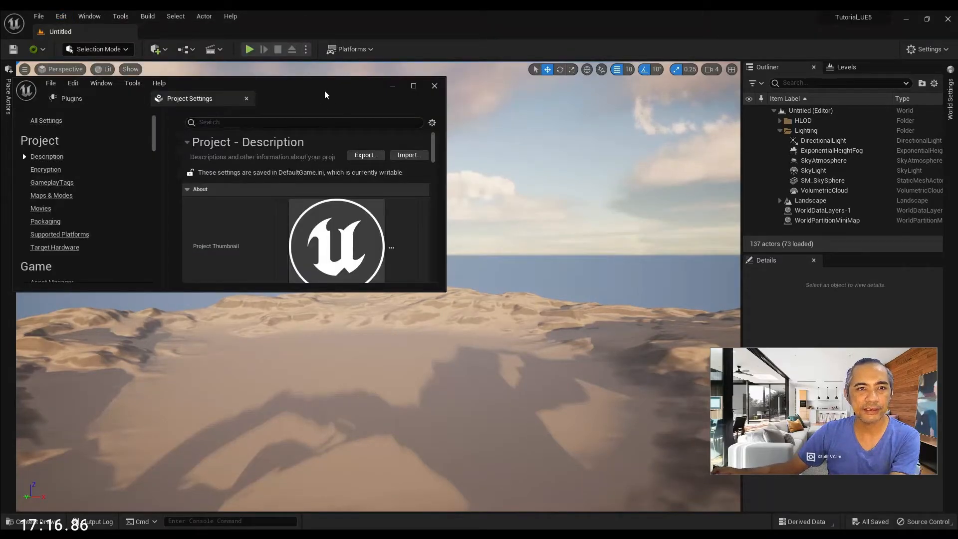
pyautogui.click(413, 86)
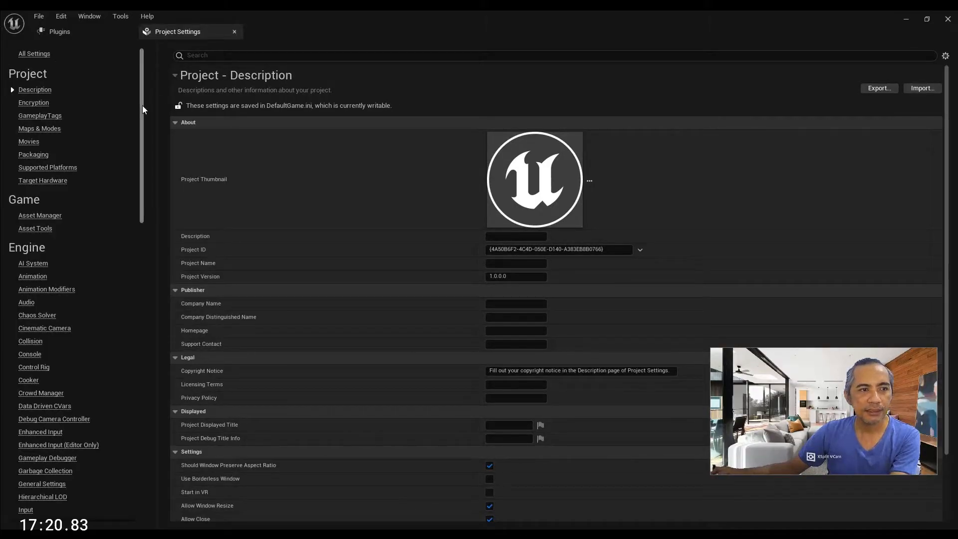
# - Show the Rendering page of the Engine category in the Project Settings
pyautogui.moveTo(142, 107); pyautogui.dragTo(143, 161)
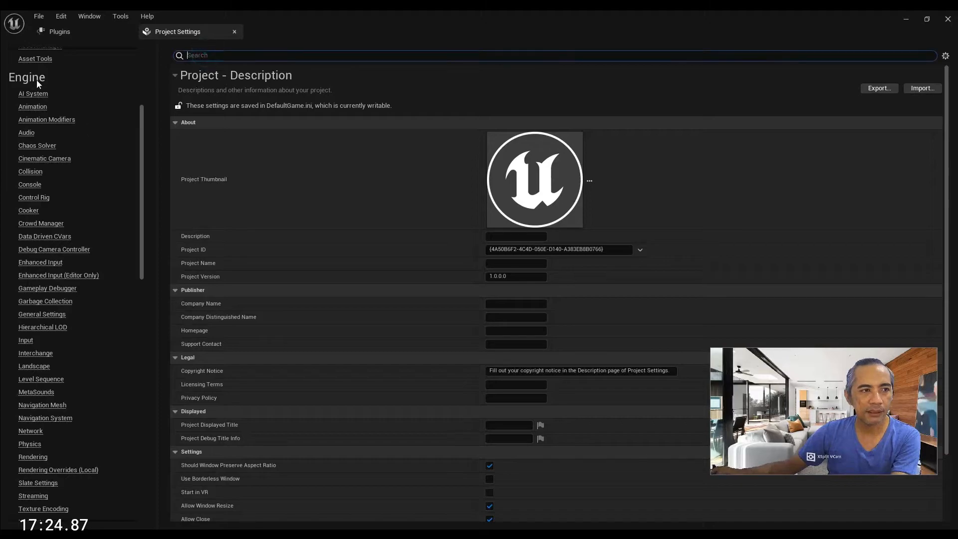
pyautogui.scroll(3, 40, 70)
pyautogui.scroll(-3, 50, 269)
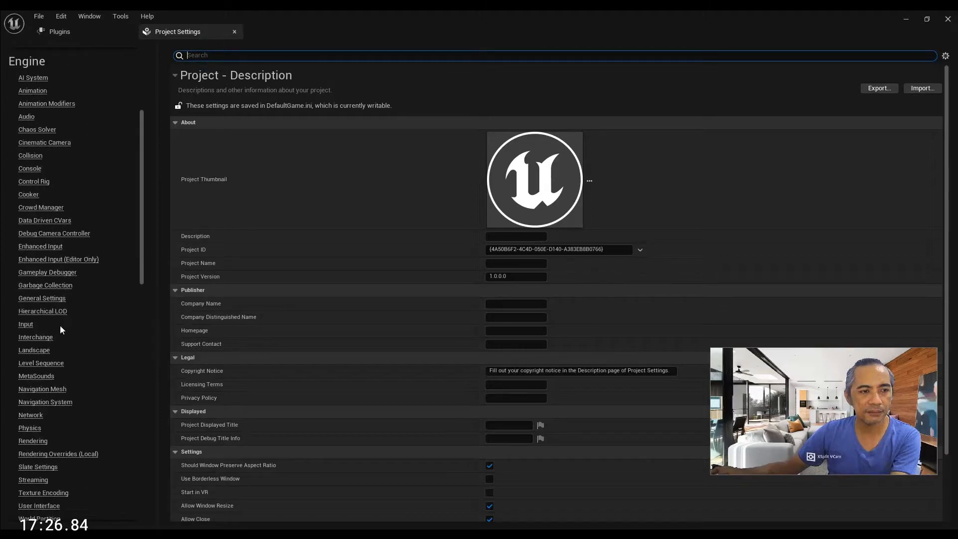
pyautogui.scroll(-2, 52, 344)
pyautogui.click(33, 393)
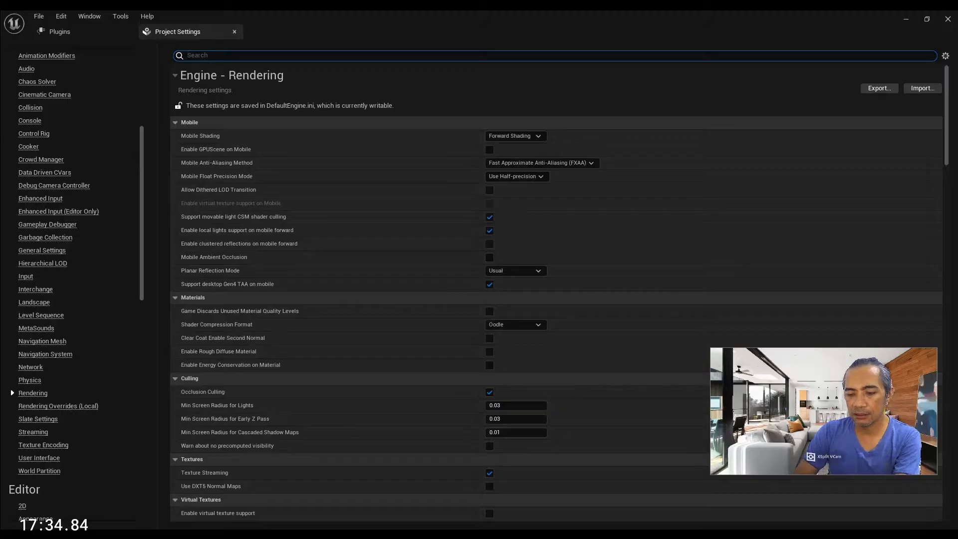
# - Search the project settings for "reflec" and examine the available Reflection Method options
pyautogui.write('ref')
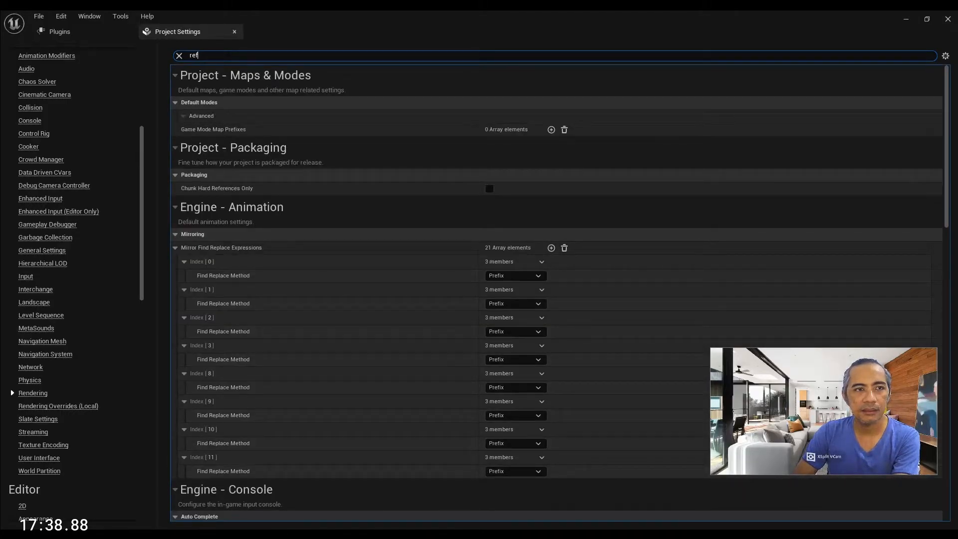
pyautogui.write('lec')
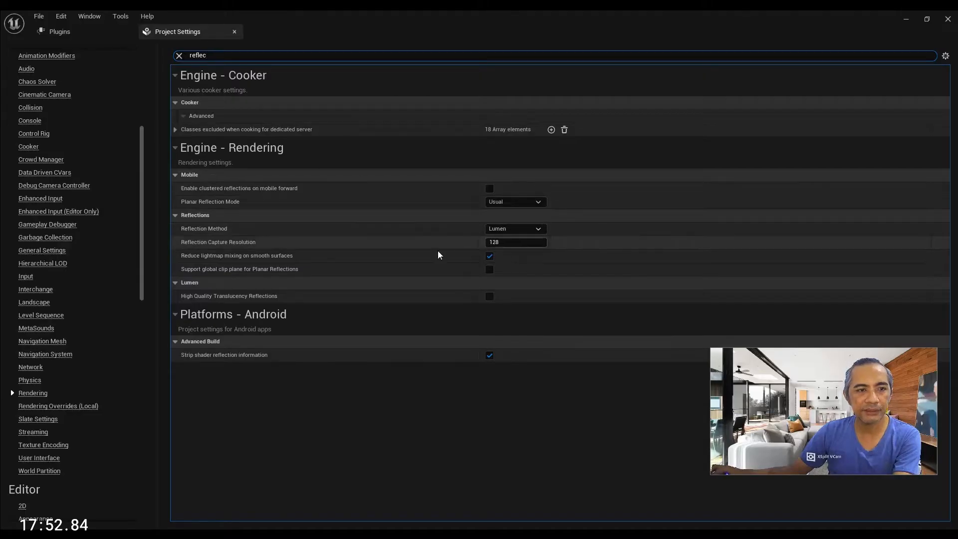
pyautogui.moveTo(279, 272)
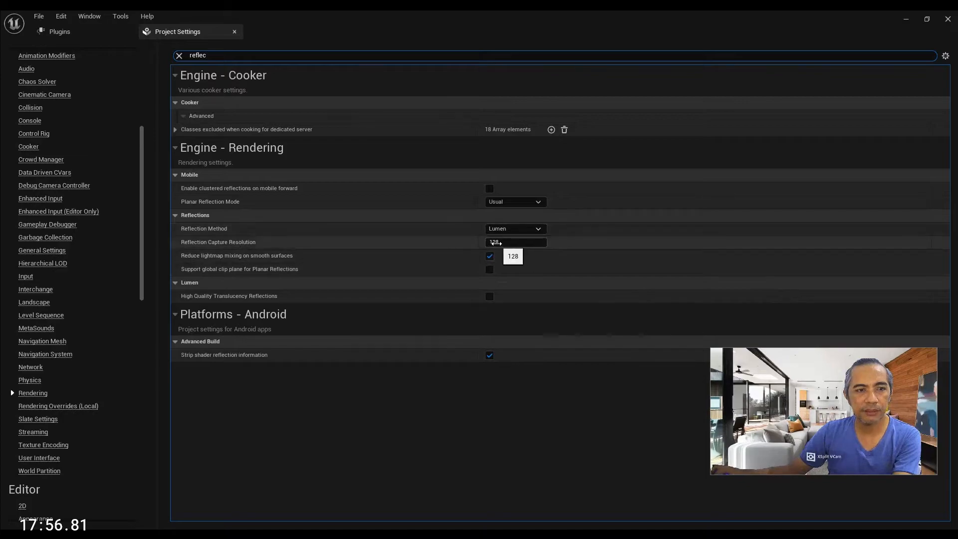
pyautogui.click(533, 229)
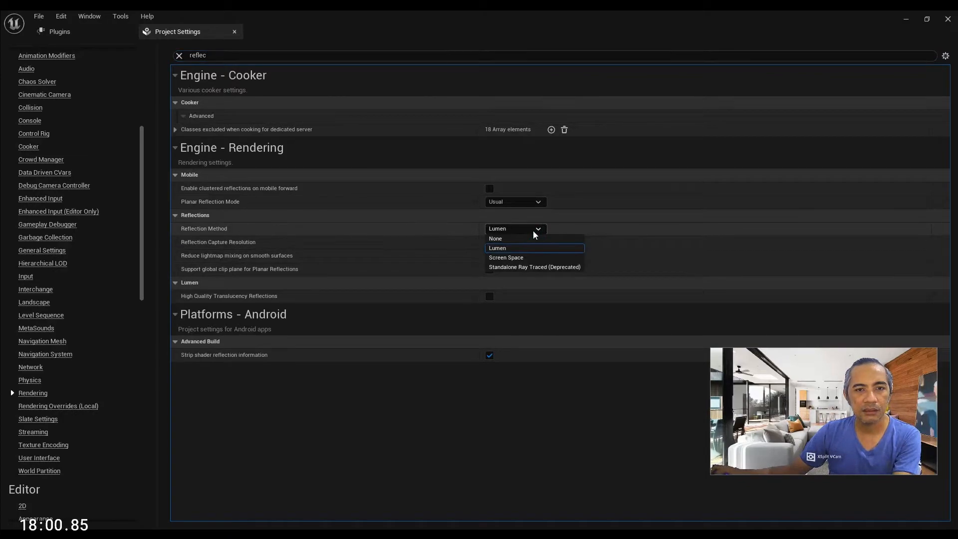
pyautogui.click(532, 229)
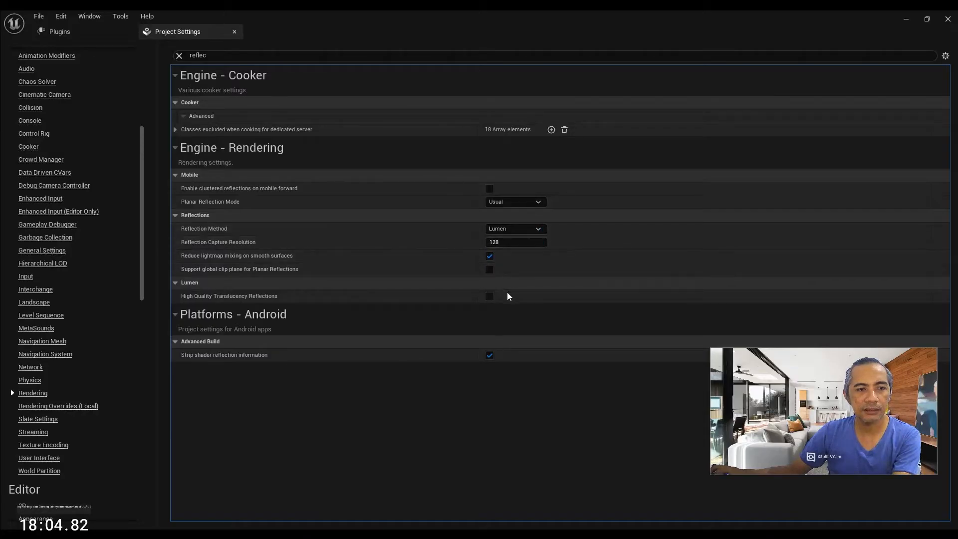
# - Search the project settings for "path tr" to check whether Path Tracing is enabled, and clear the search
pyautogui.click(196, 55)
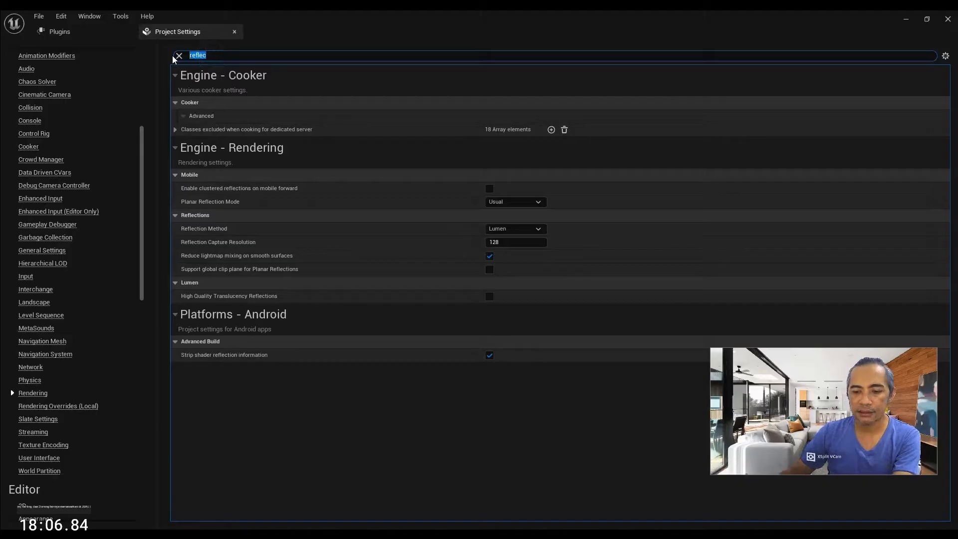
pyautogui.click(174, 56)
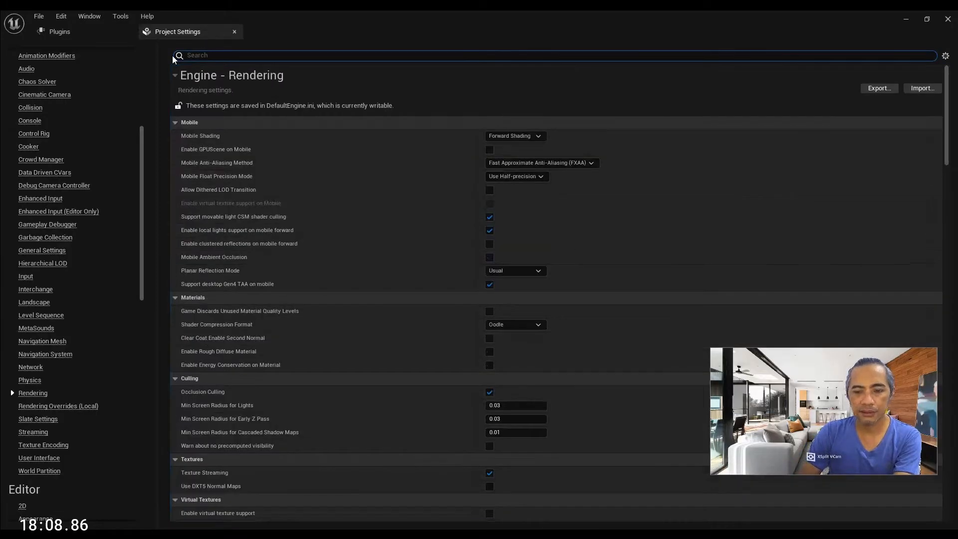
pyautogui.write('path tr')
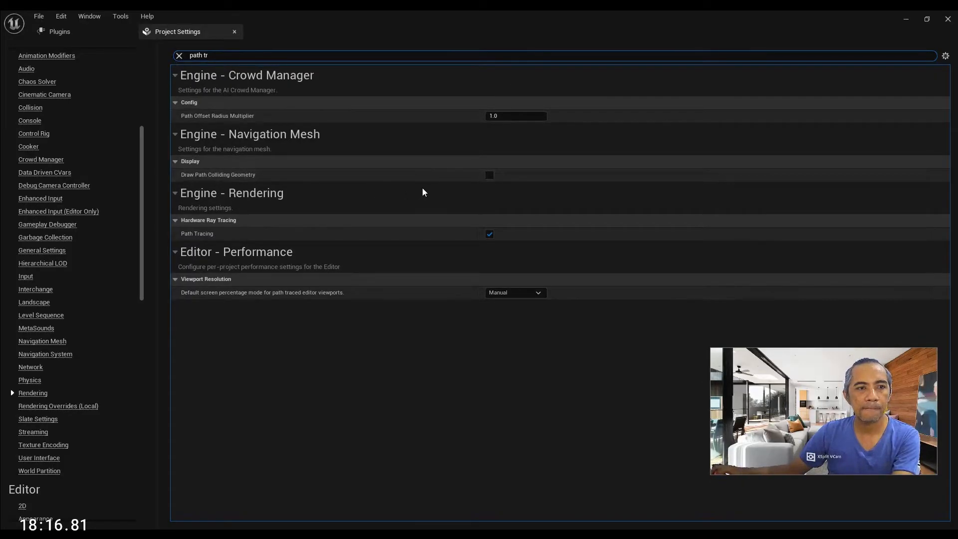
pyautogui.moveTo(215, 53); pyautogui.dragTo(157, 63)
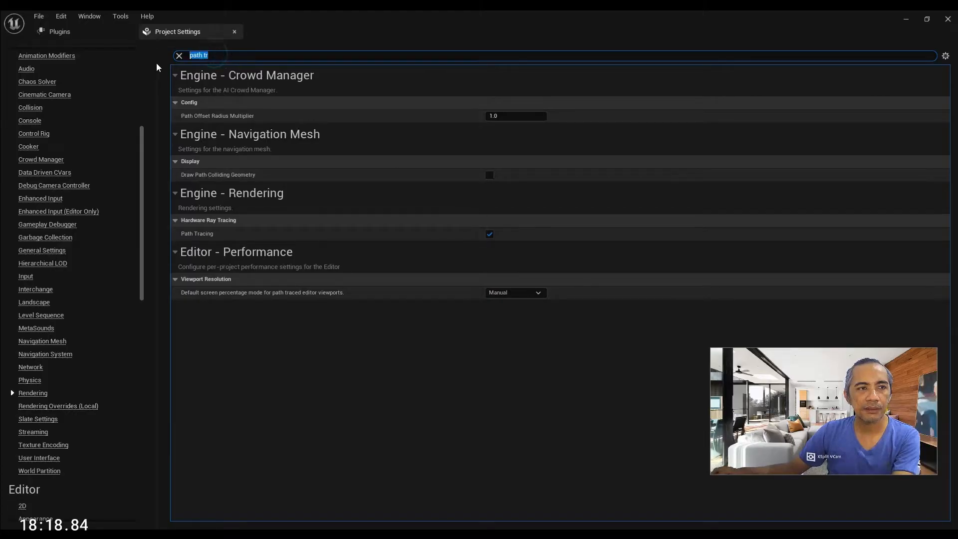
pyautogui.press('BackSpace')
# - Search all project settings for "path tra" to check the Path Tracing option under Hardware Ray Tracing
pyautogui.scroll(5, 113, 111)
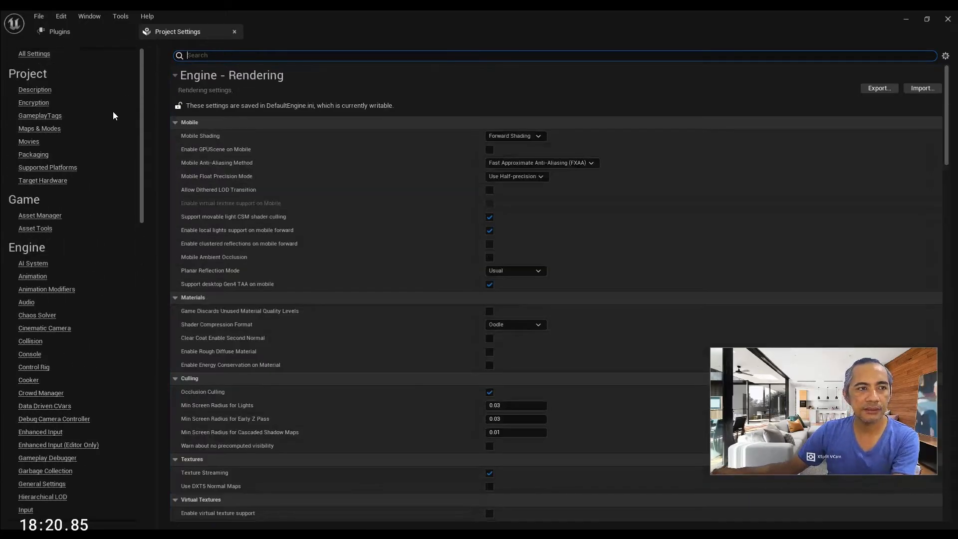
pyautogui.click(35, 53)
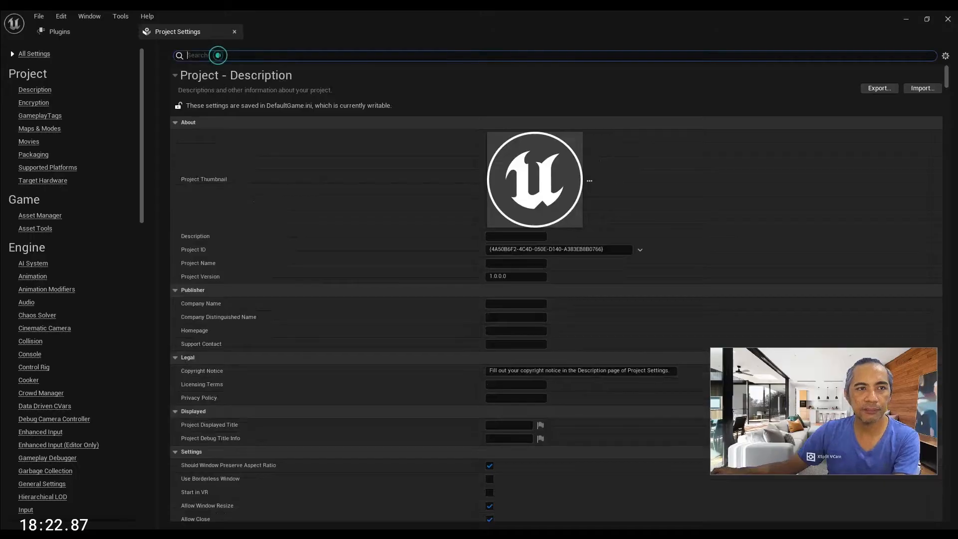
pyautogui.write('path')
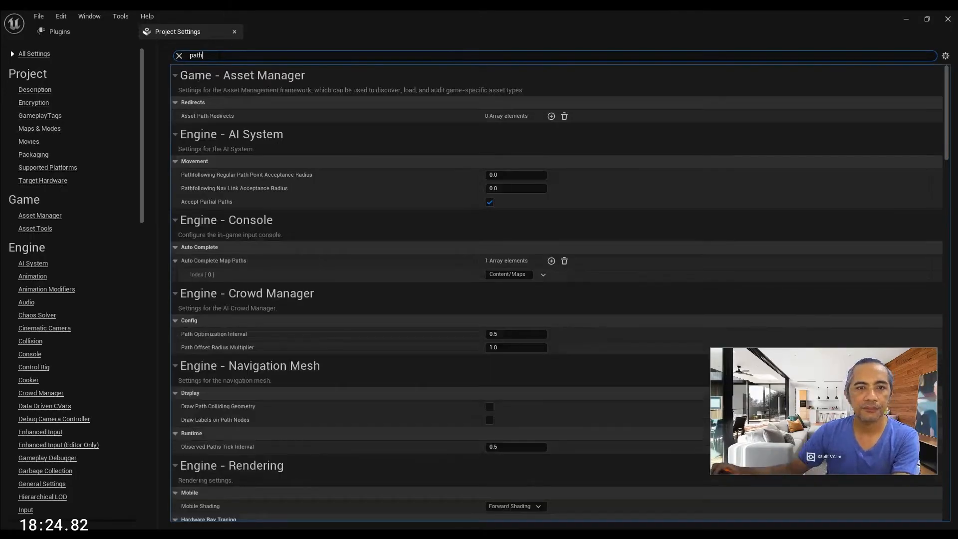
pyautogui.write(' tra')
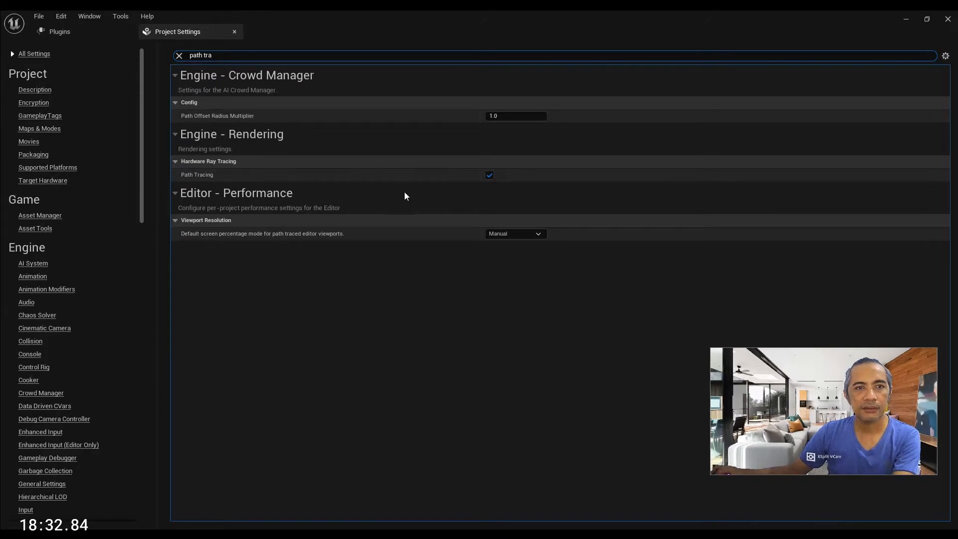
# - Search the project settings for "shadow" and examine the available Shadow Map Method options without changing the selection
pyautogui.moveTo(222, 55); pyautogui.dragTo(166, 52)
pyautogui.write('sha')
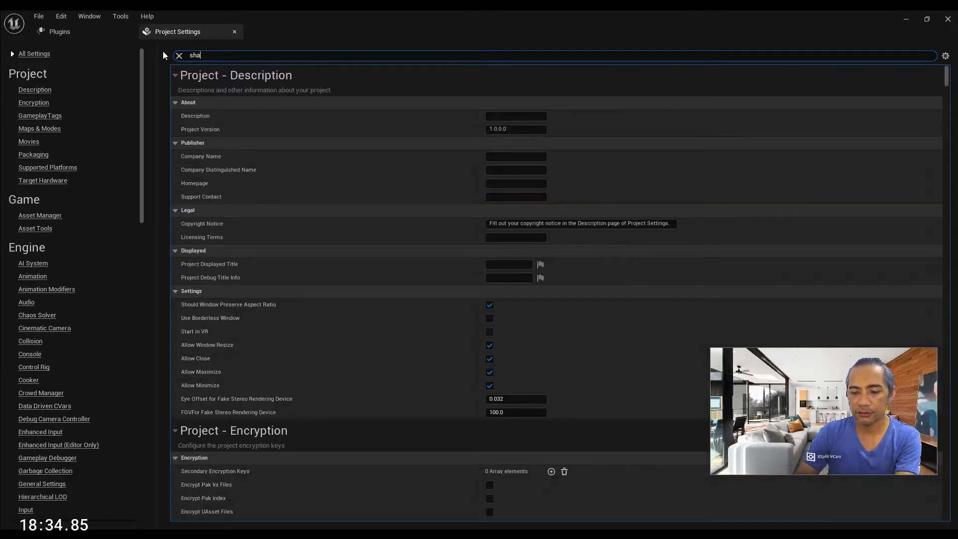
pyautogui.write('dow')
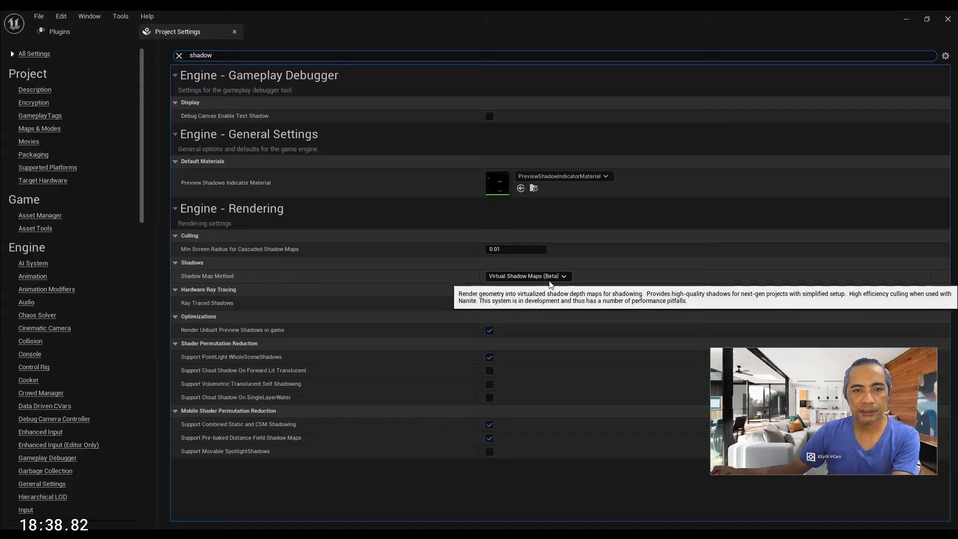
pyautogui.click(554, 276)
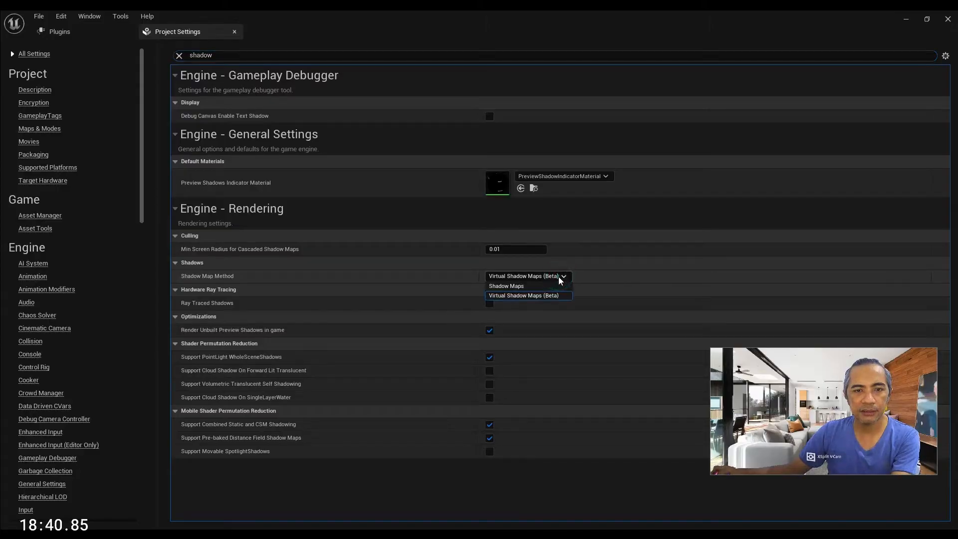
pyautogui.click(558, 277)
pyautogui.click(557, 276)
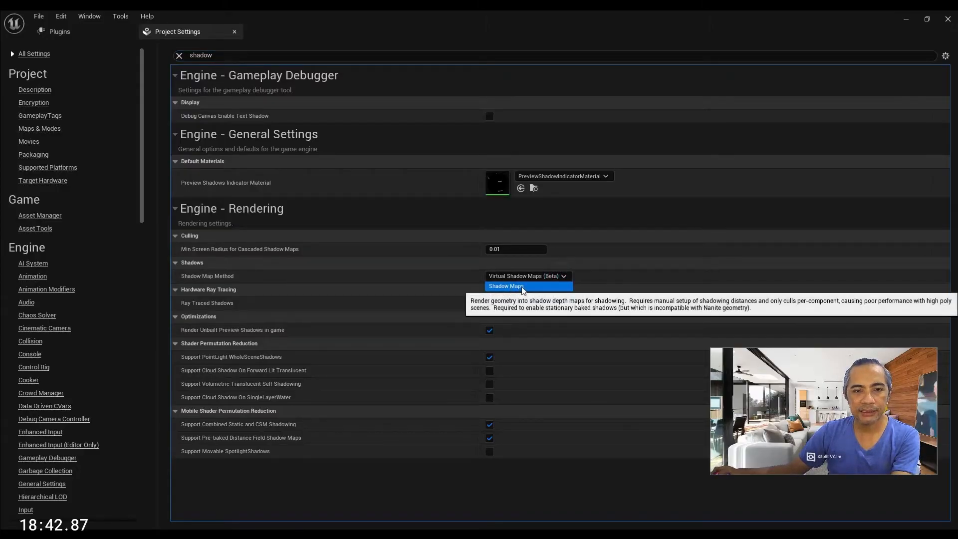
pyautogui.click(551, 276)
pyautogui.click(517, 274)
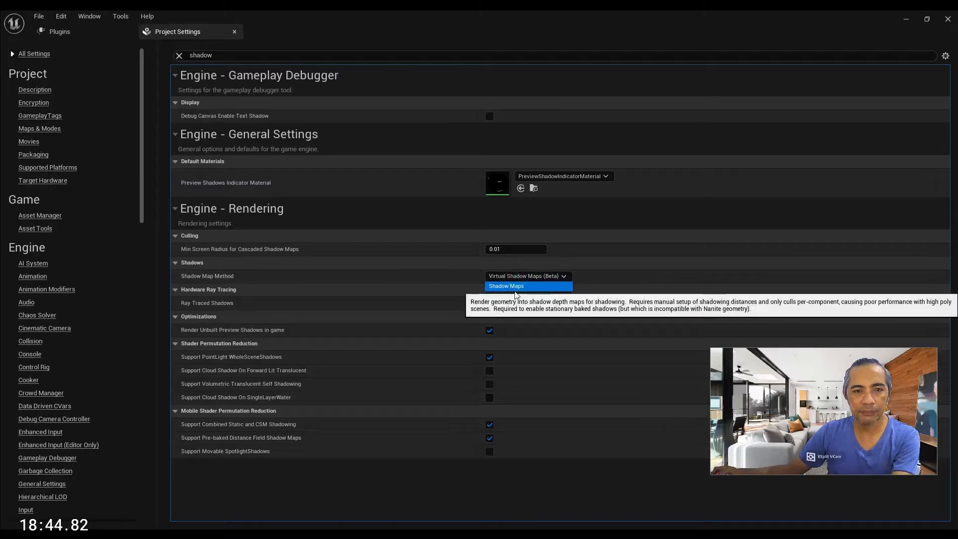
pyautogui.click(598, 274)
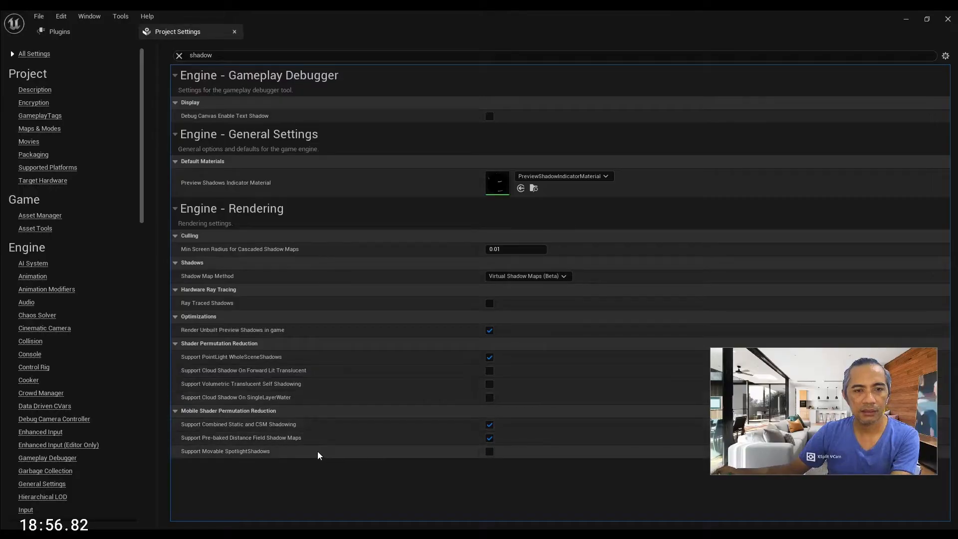
# - Close the Project Settings and restart the editor to apply the plugin changes
pyautogui.click(190, 32)
pyautogui.click(234, 31)
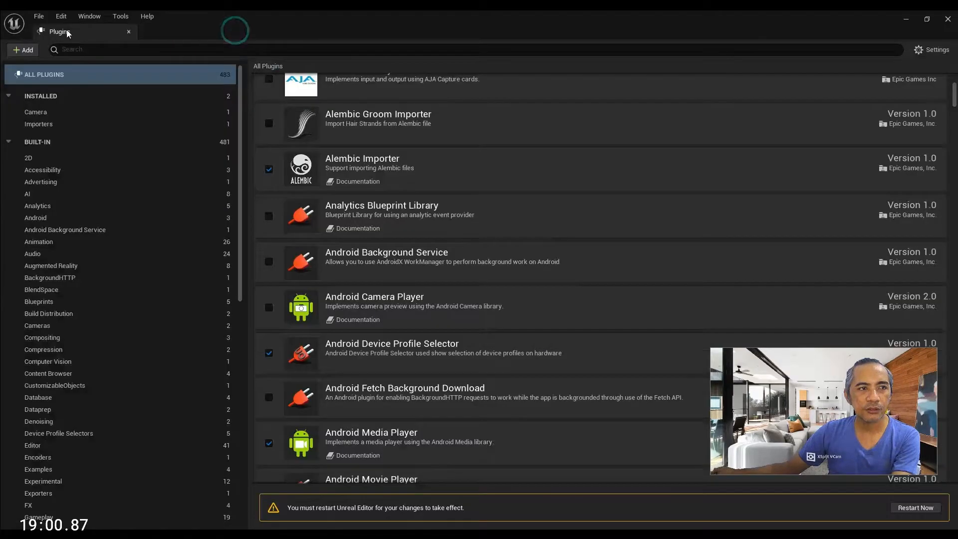
pyautogui.click(44, 31)
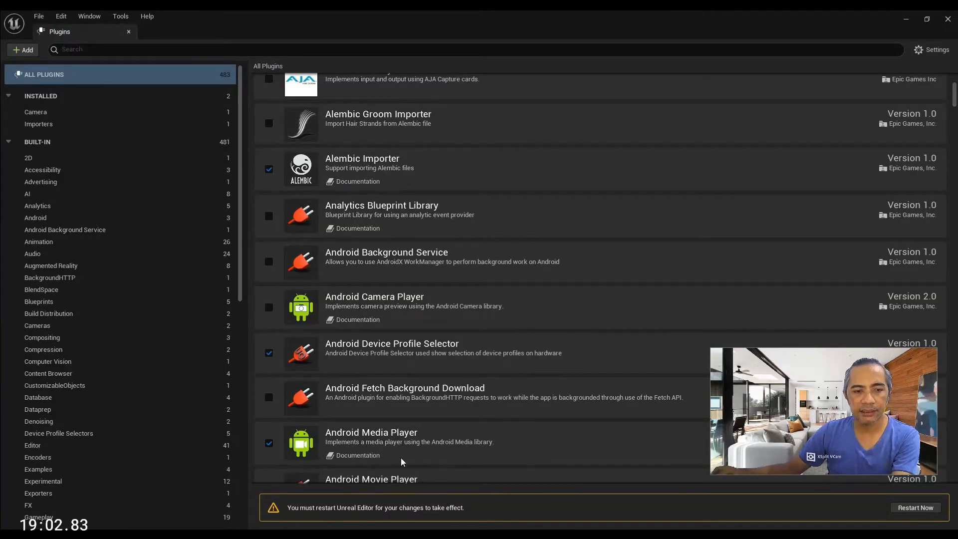
pyautogui.click(916, 508)
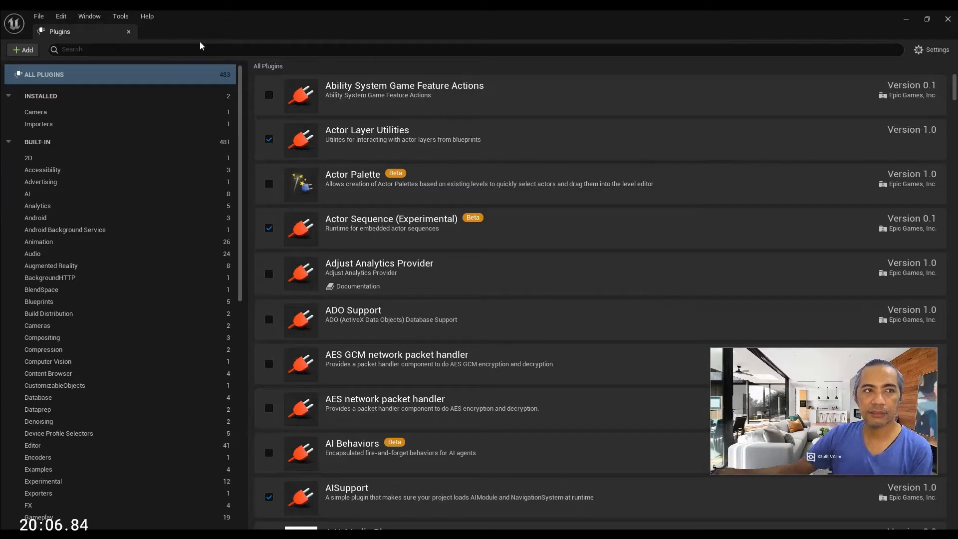
# - Close the Plugins window and create a new level from the Basic template
pyautogui.click(129, 31)
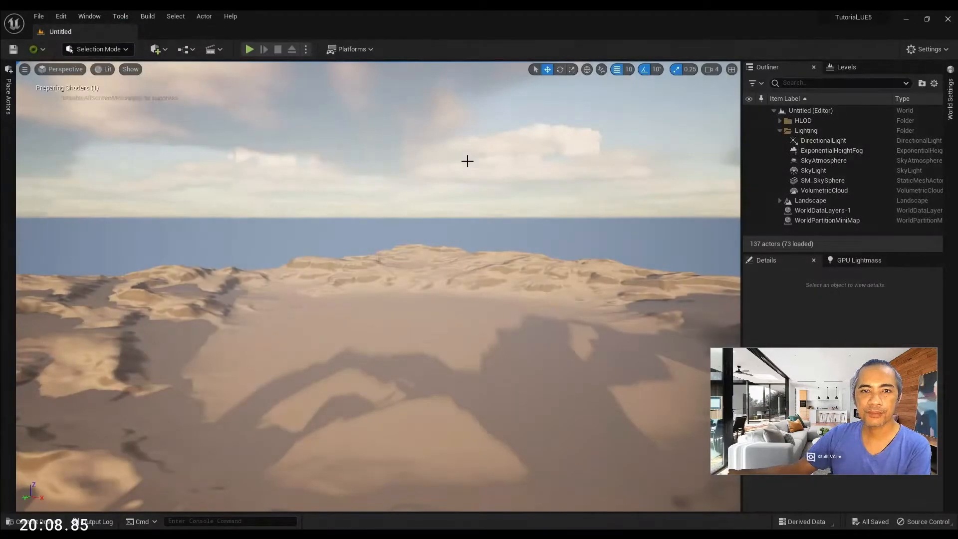
pyautogui.moveTo(432, 158); pyautogui.dragTo(331, 149, button='right')
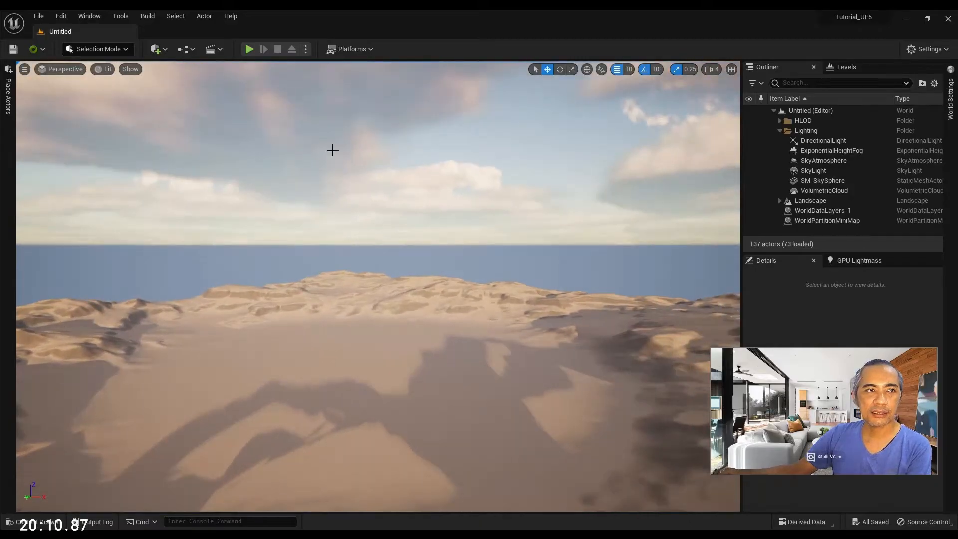
pyautogui.click(40, 17)
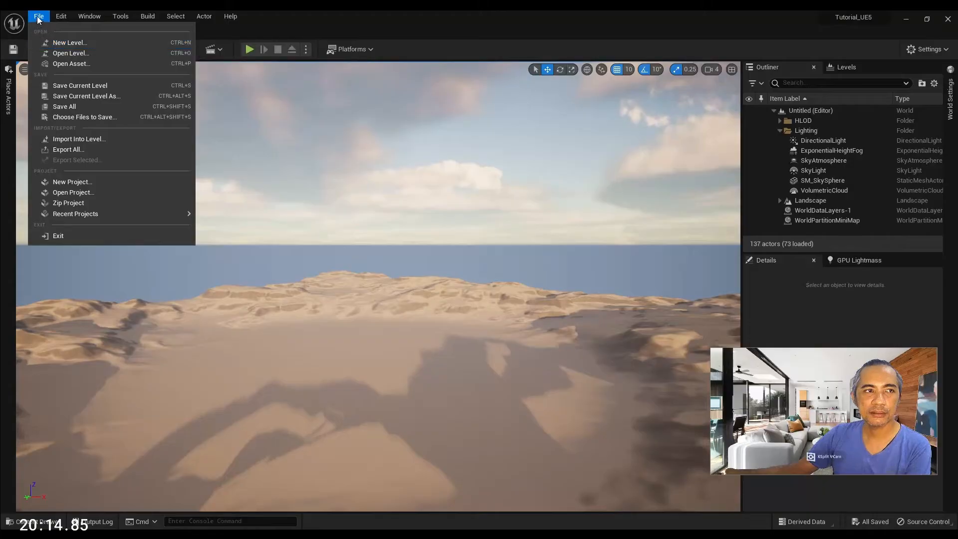
pyautogui.click(56, 43)
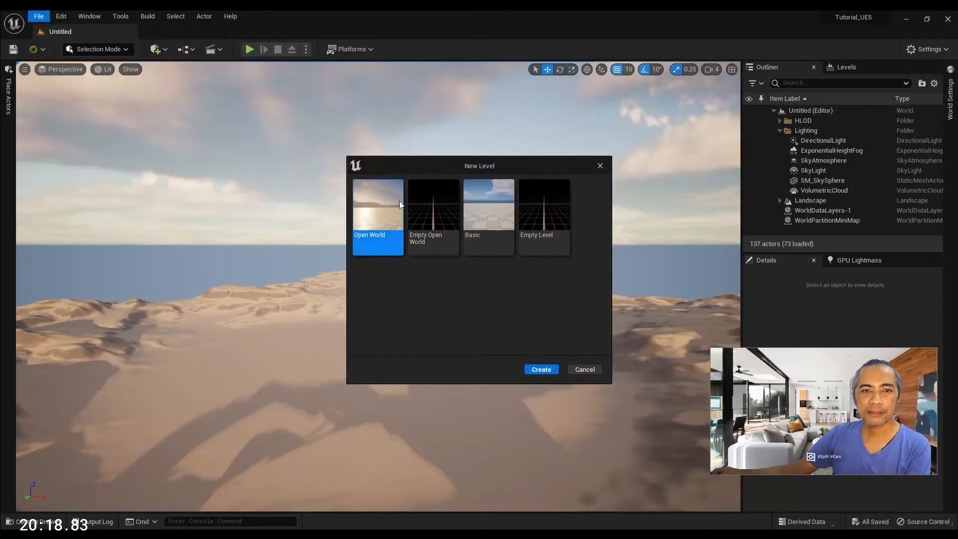
pyautogui.click(484, 205)
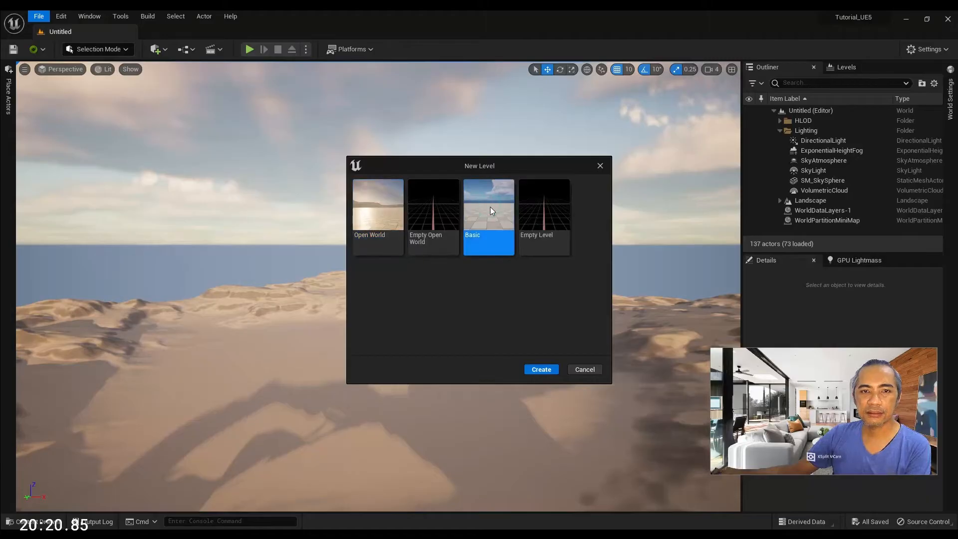
pyautogui.click(370, 211)
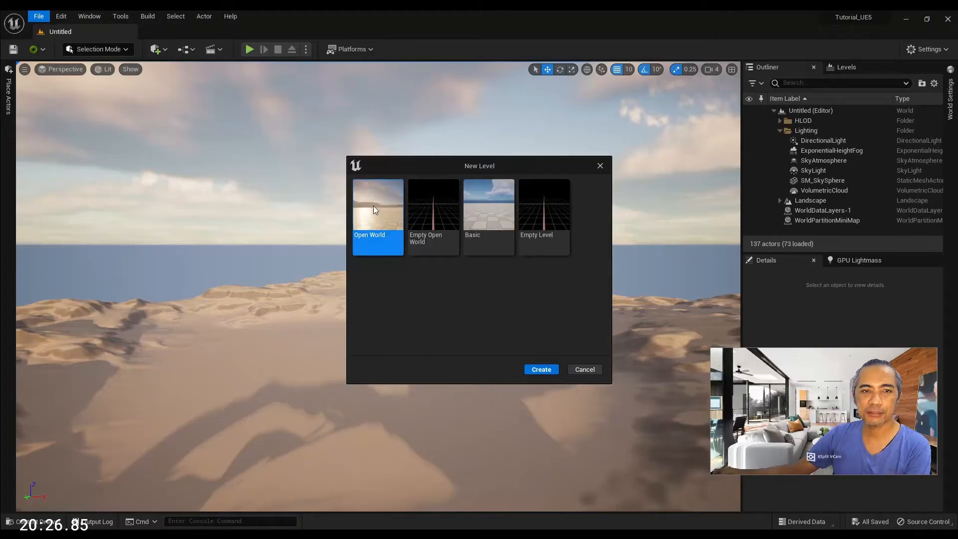
pyautogui.click(494, 210)
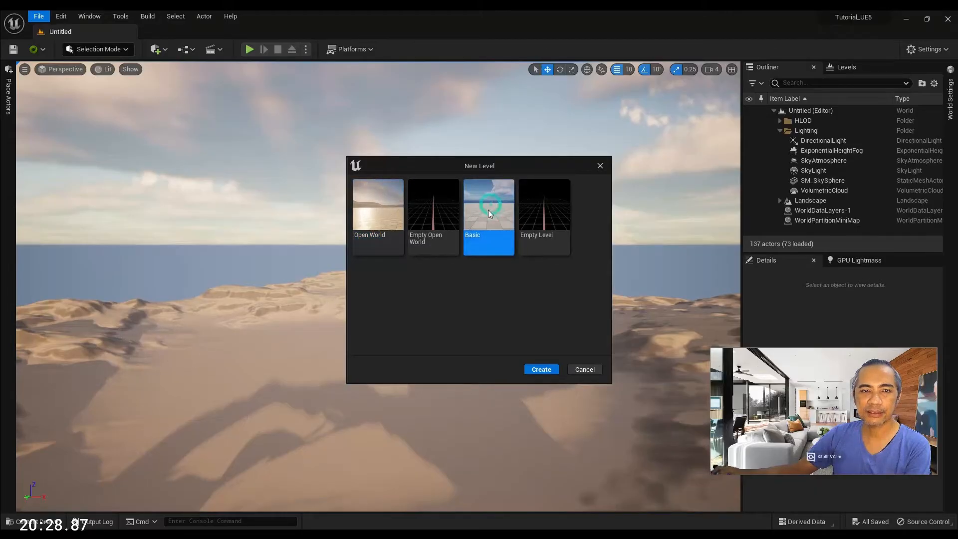
pyautogui.click(549, 367)
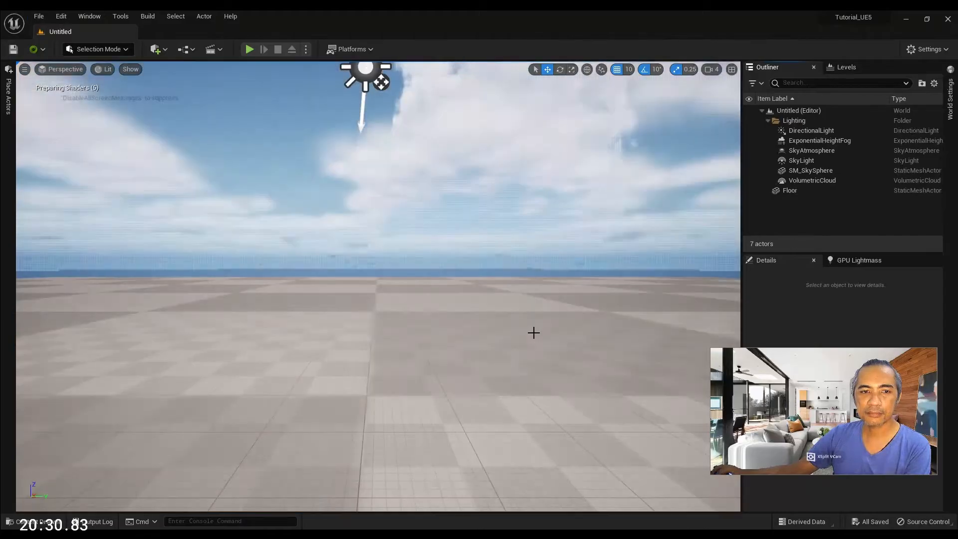
# - Look around the new level and inspect the DirectionalLight actor in the Lighting folder
pyautogui.moveTo(504, 301); pyautogui.dragTo(529, 289, button='right')
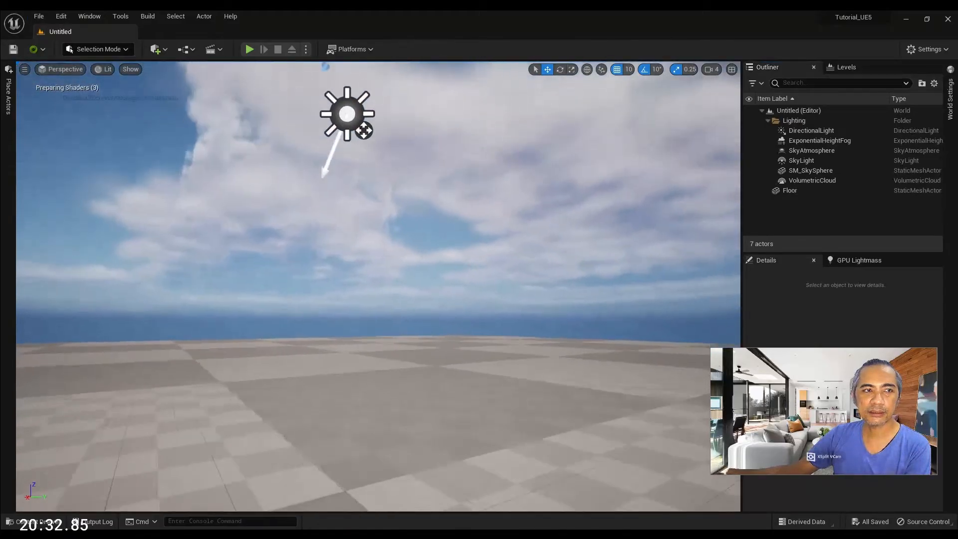
pyautogui.moveTo(365, 239)
pyautogui.mouseDown(button='right')
pyautogui.moveTo(289, 227)
pyautogui.moveTo(269, 240)
pyautogui.moveTo(345, 267)
pyautogui.moveTo(382, 255)
pyautogui.moveTo(360, 252)
pyautogui.moveTo(395, 262)
pyautogui.moveTo(334, 255)
pyautogui.moveTo(379, 265)
pyautogui.moveTo(376, 244)
pyautogui.mouseUp(button='right')
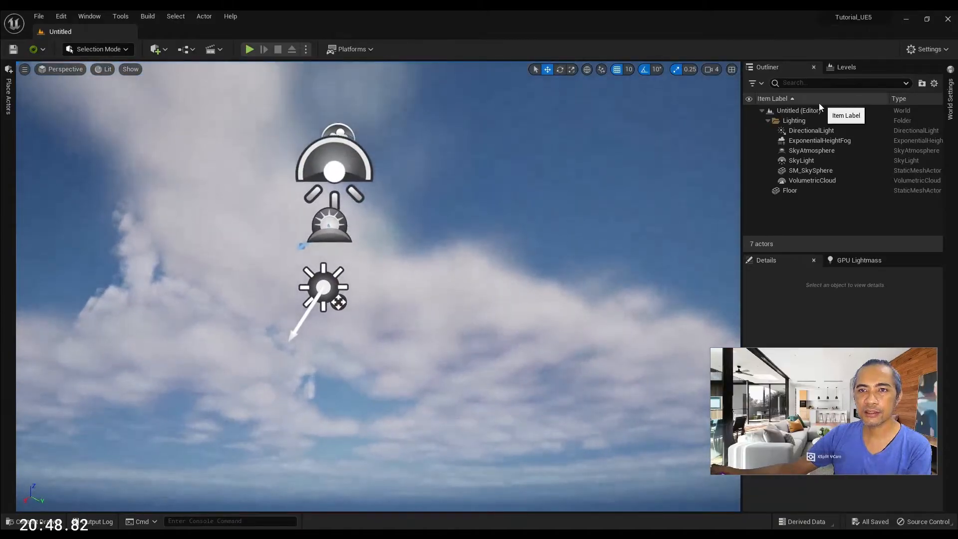
pyautogui.click(794, 120)
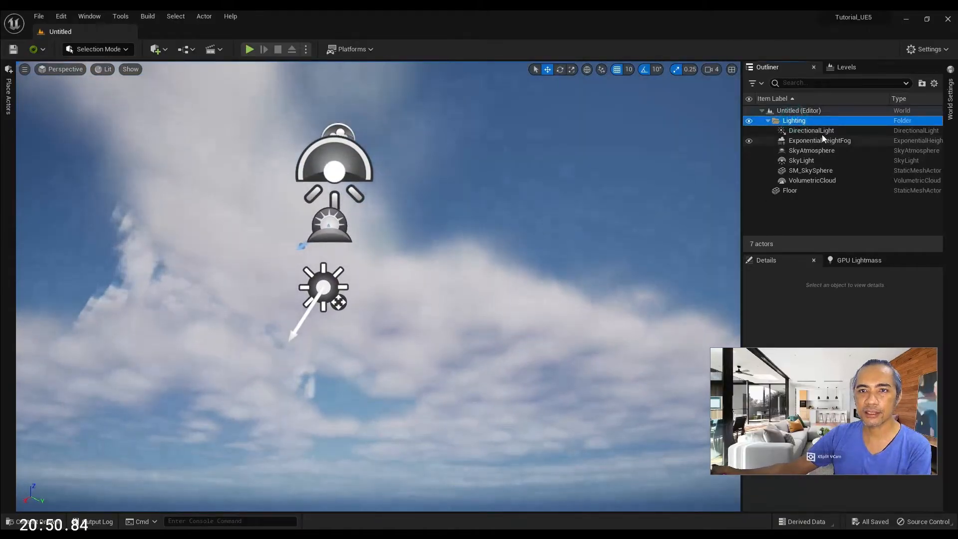
pyautogui.click(821, 131)
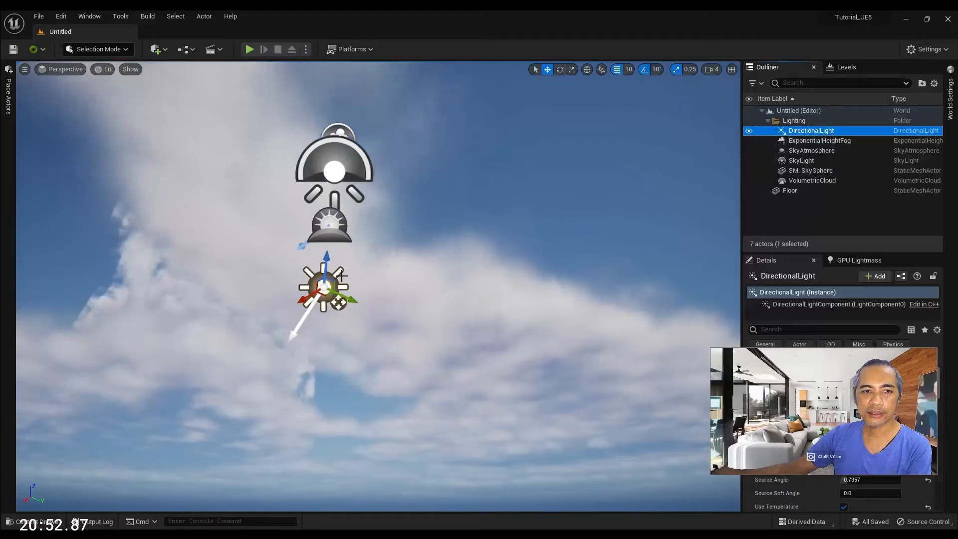
pyautogui.moveTo(334, 278); pyautogui.dragTo(334, 278, button='right')
pyautogui.press('a')
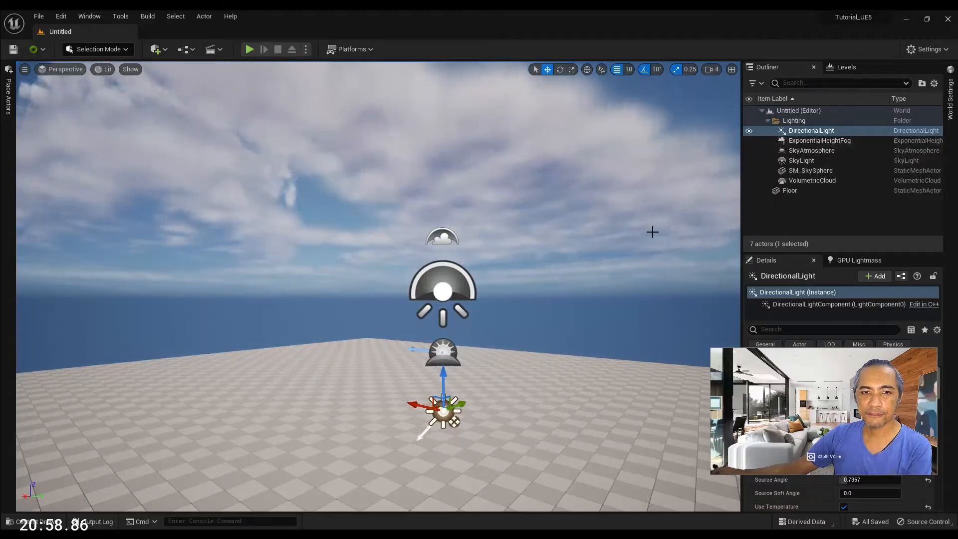
# - Inspect the SkyAtmosphere, SkyLight, SM_SkySphere and VolumetricCloud actors one after another, checking the sky sphere's visibility toggle
pyautogui.click(817, 152)
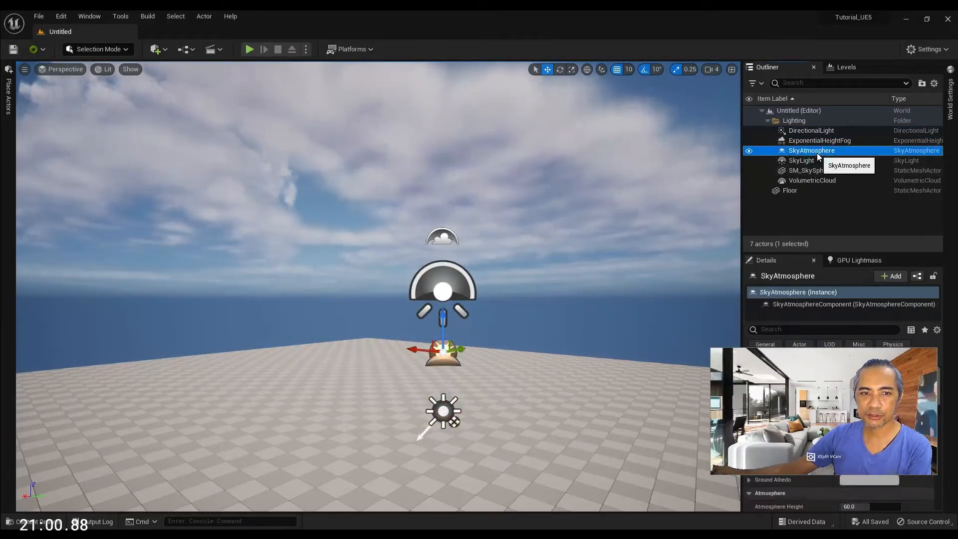
pyautogui.click(807, 162)
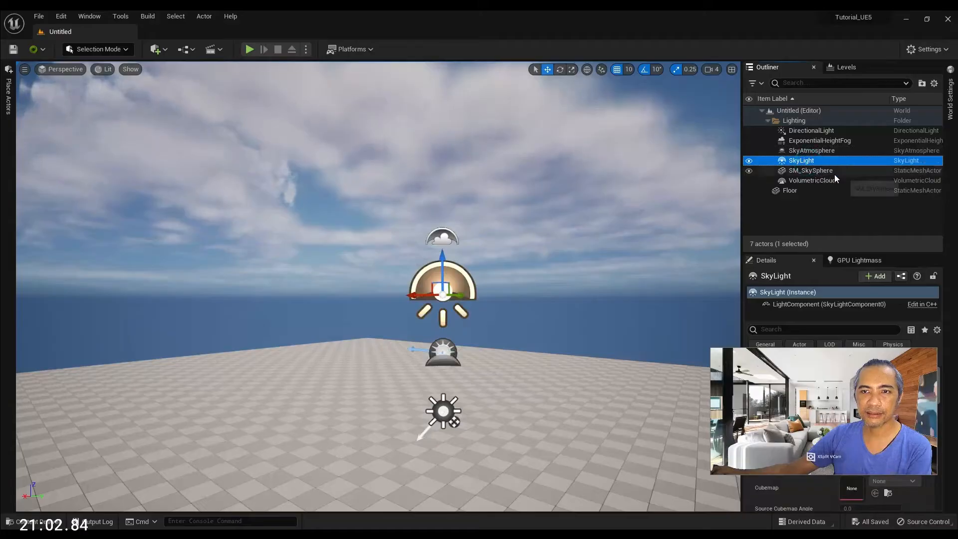
pyautogui.click(827, 171)
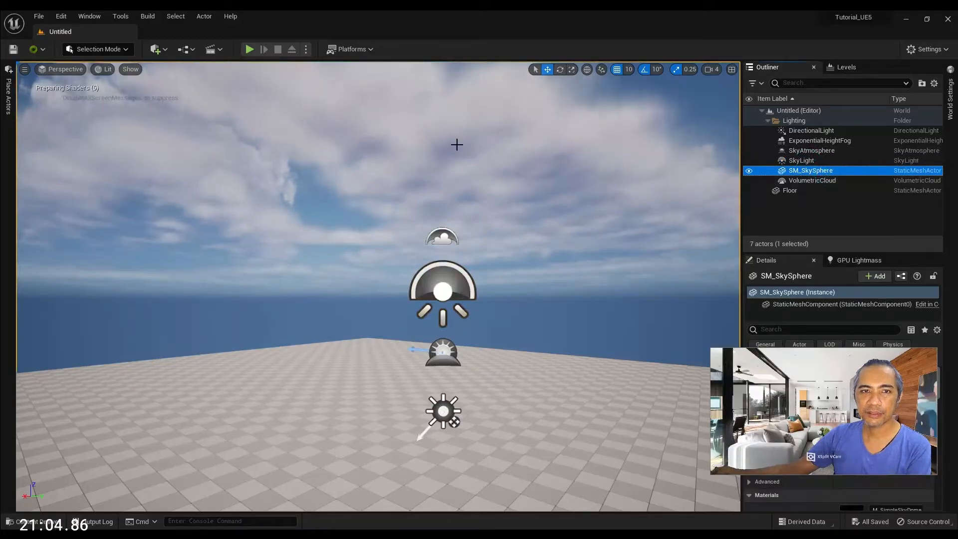
pyautogui.moveTo(537, 195); pyautogui.dragTo(565, 179, button='right')
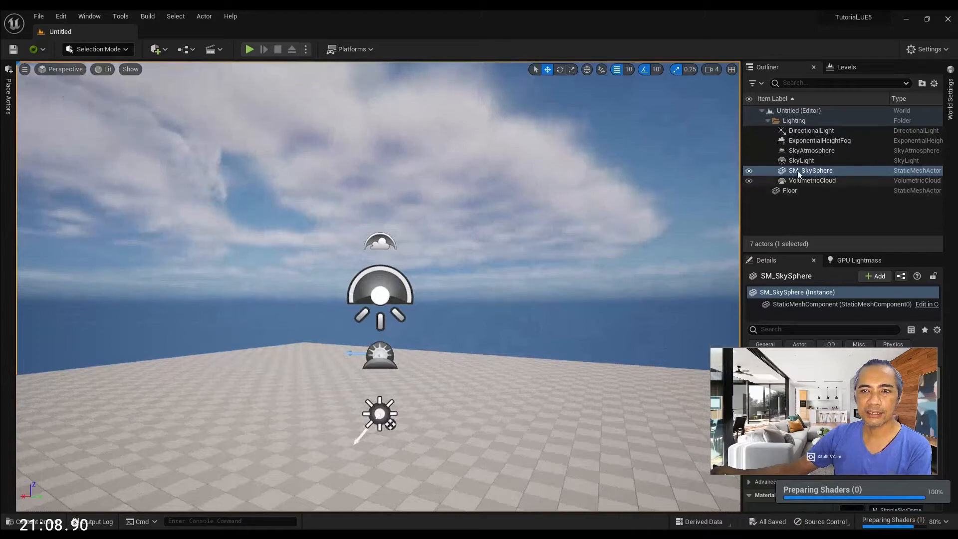
pyautogui.click(748, 170)
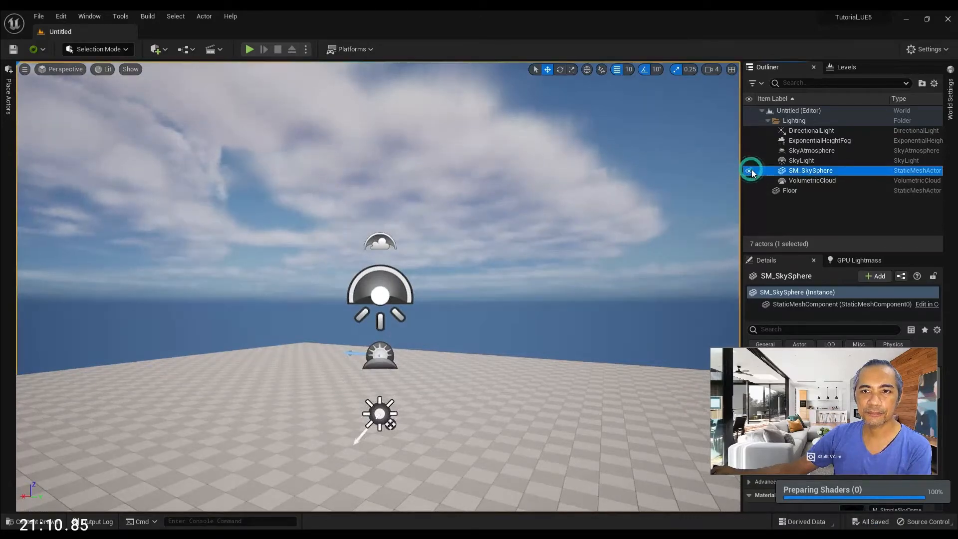
pyautogui.moveTo(640, 188); pyautogui.dragTo(562, 193, button='right')
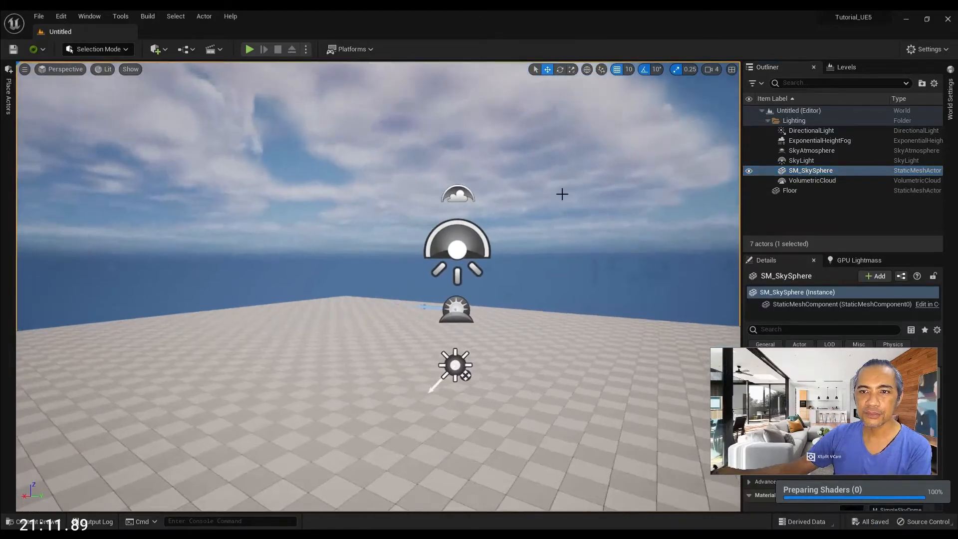
pyautogui.click(811, 181)
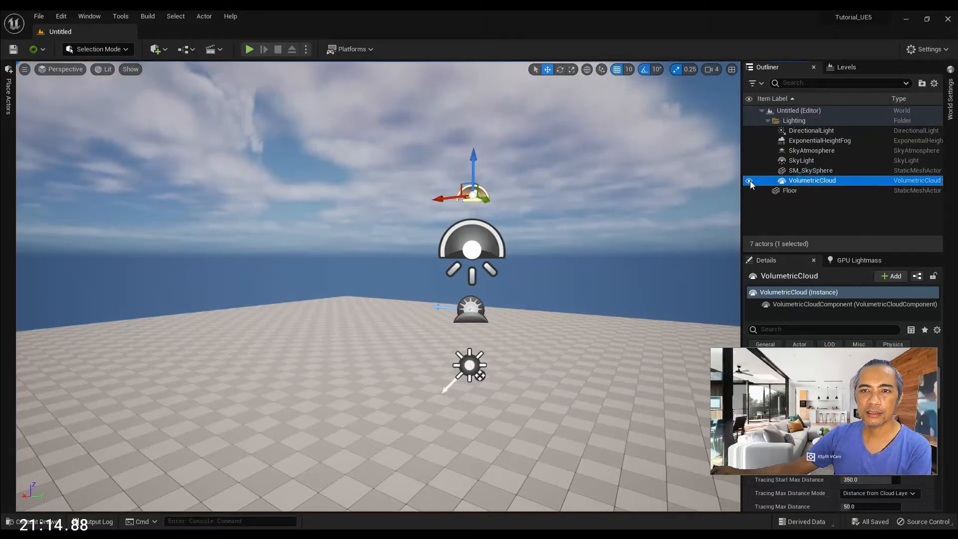
# - Select the floor and explore the level by turning the camera and flying it forward, backward, sideways and down
pyautogui.moveTo(479, 200); pyautogui.dragTo(528, 270, button='right')
pyautogui.click(517, 248)
pyautogui.press('s')
pyautogui.press('w')
pyautogui.moveTo(472, 280); pyautogui.dragTo(454, 271, button='right')
pyautogui.press('d')
pyautogui.press('q')
pyautogui.press('w')
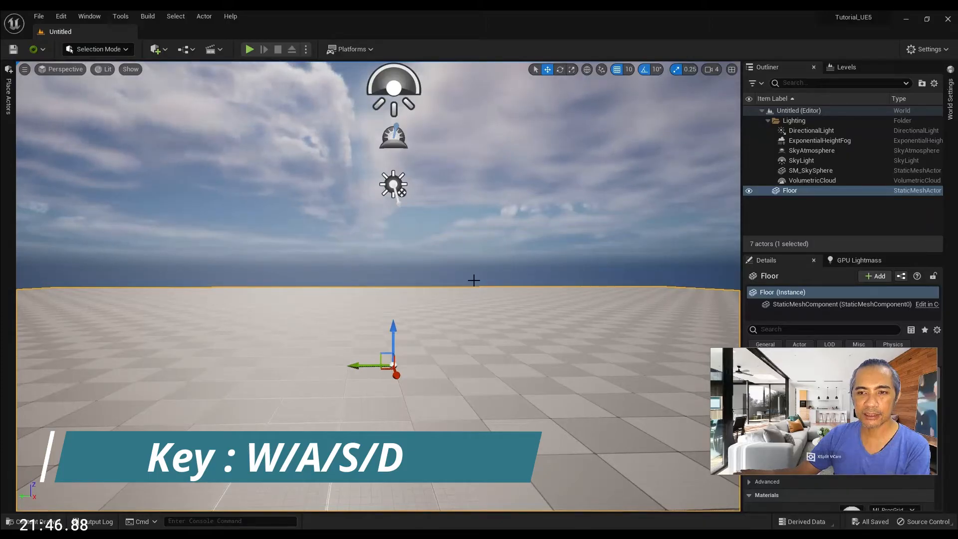
pyautogui.moveTo(474, 280)
pyautogui.mouseDown(button='right')
pyautogui.moveTo(425, 274)
pyautogui.moveTo(470, 270)
pyautogui.moveTo(438, 268)
pyautogui.moveTo(465, 273)
pyautogui.moveTo(452, 276)
pyautogui.moveTo(471, 290)
pyautogui.mouseUp(button='right')
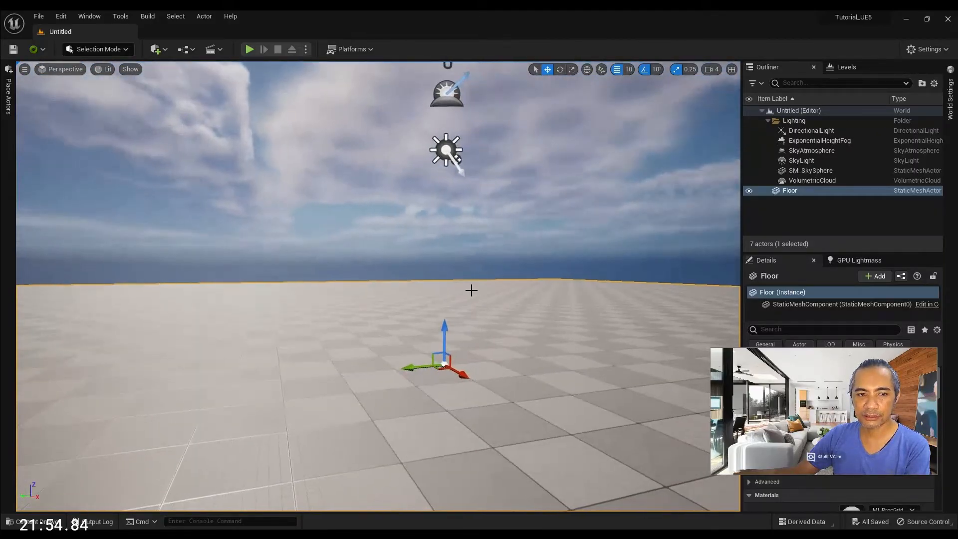
# - Practise flying the camera forward, backward, left and right over the floor while turning the view
pyautogui.press('w')
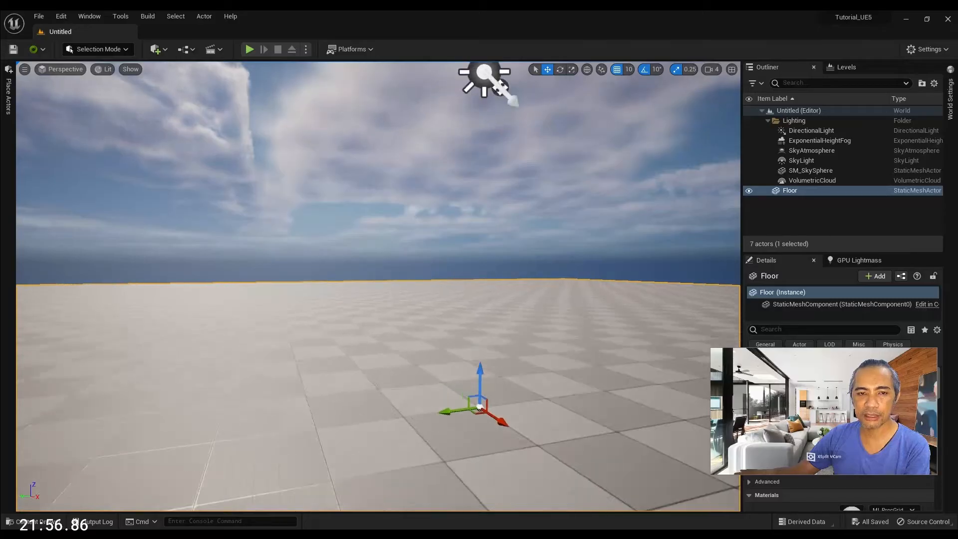
pyautogui.press('s')
pyautogui.moveTo(468, 290); pyautogui.dragTo(469, 299, button='right')
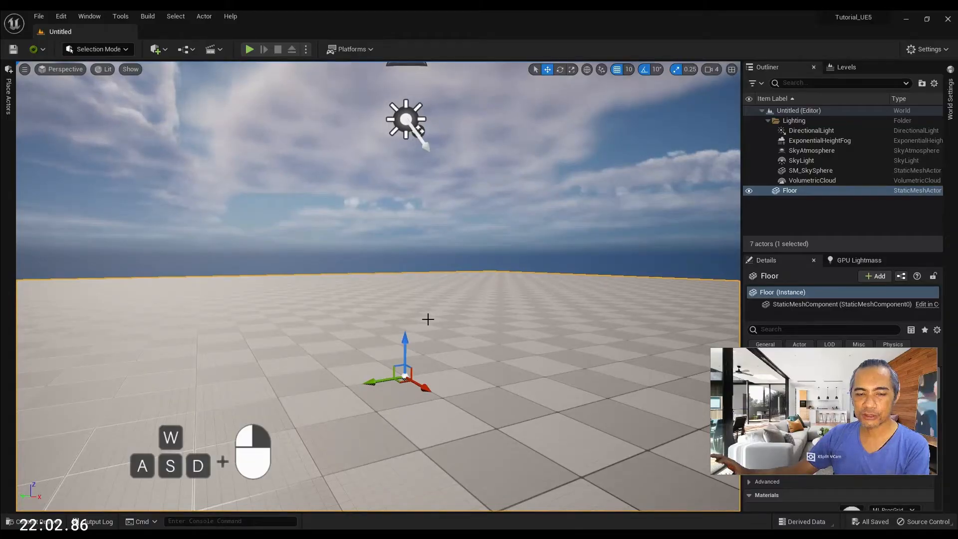
pyautogui.moveTo(469, 299)
pyautogui.mouseDown(button='right')
pyautogui.moveTo(387, 284)
pyautogui.moveTo(564, 286)
pyautogui.moveTo(379, 287)
pyautogui.moveTo(524, 287)
pyautogui.moveTo(440, 287)
pyautogui.moveTo(477, 299)
pyautogui.moveTo(399, 299)
pyautogui.moveTo(467, 305)
pyautogui.moveTo(467, 285)
pyautogui.mouseUp(button='right')
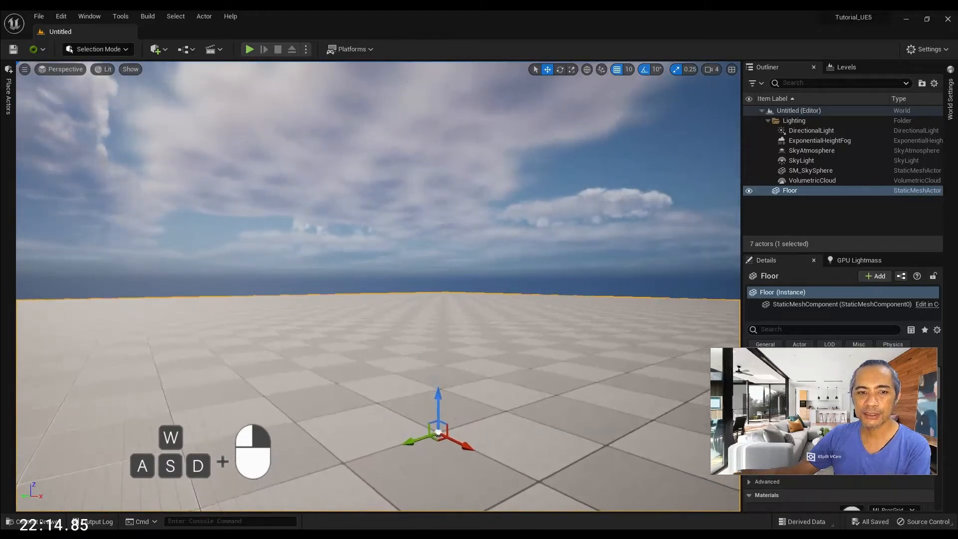
pyautogui.moveTo(466, 285); pyautogui.dragTo(407, 288, button='right')
pyautogui.press('a')
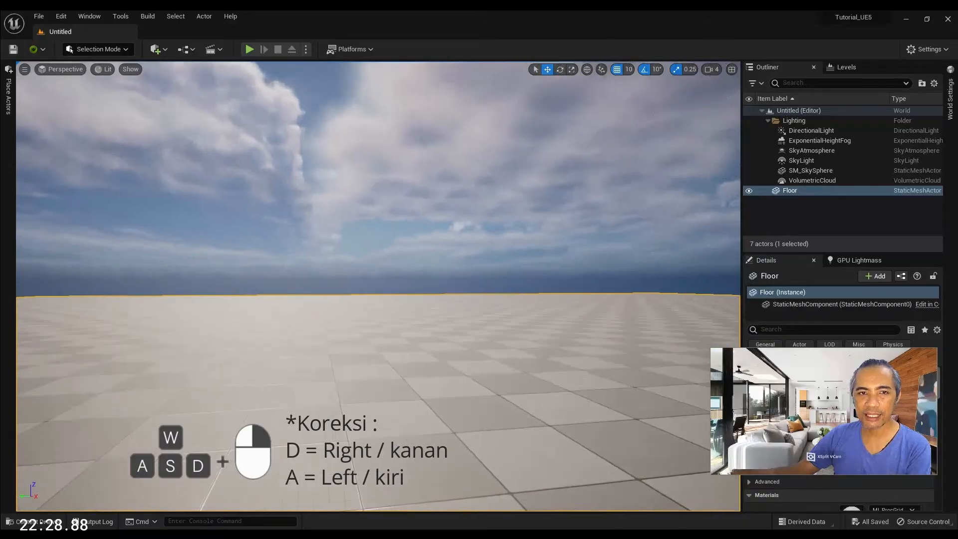
pyautogui.press('d')
pyautogui.moveTo(407, 288); pyautogui.dragTo(340, 291, button='right')
pyautogui.press('w')
pyautogui.press('s')
pyautogui.press('w')
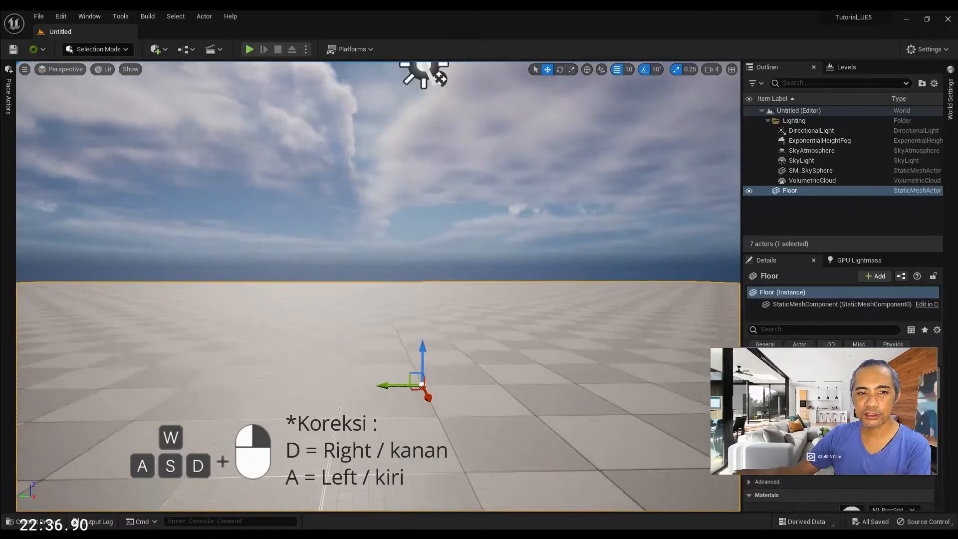
pyautogui.press('s')
pyautogui.moveTo(423, 318); pyautogui.dragTo(451, 332, button='right')
pyautogui.press('d')
pyautogui.press('a')
pyautogui.press('d')
# - Raise and lower the camera several times, and look around and pan to view the lighting actors above the floor
pyautogui.press('q')
pyautogui.press('e')
pyautogui.press('e')
pyautogui.press('q')
pyautogui.press('e')
pyautogui.press('q')
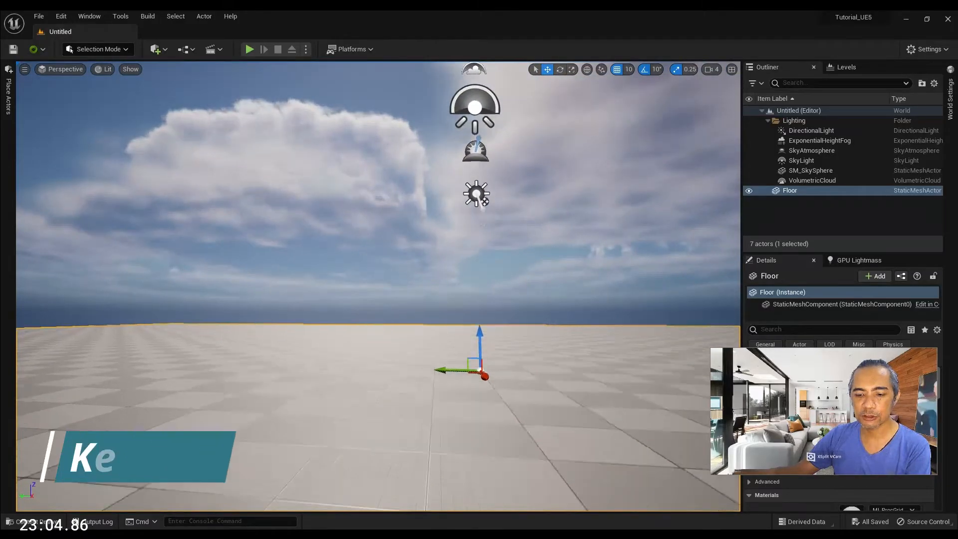
pyautogui.press('e')
pyautogui.press('e')
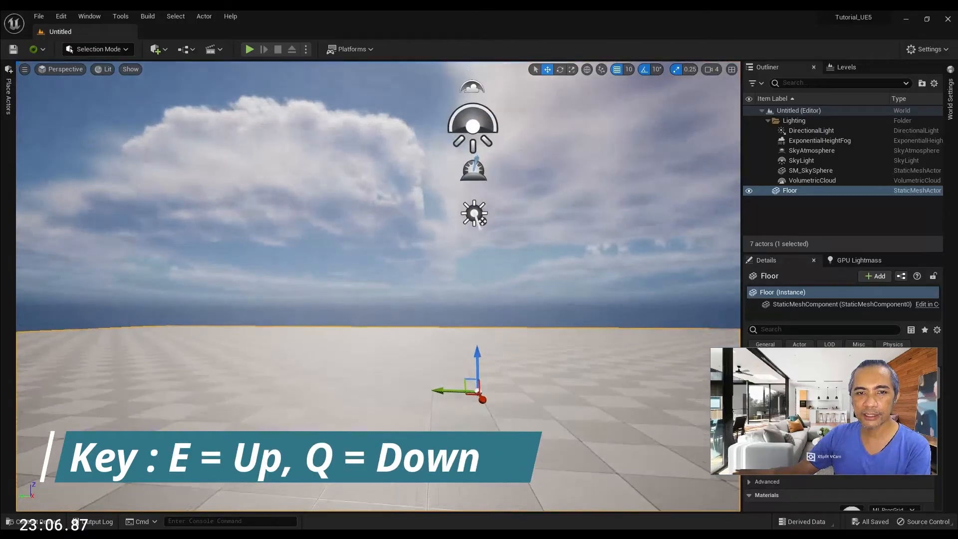
pyautogui.moveTo(452, 332); pyautogui.dragTo(417, 339, button='right')
pyautogui.moveTo(483, 322); pyautogui.dragTo(435, 308, button='right')
pyautogui.moveTo(474, 275); pyautogui.dragTo(482, 177, button='middle')
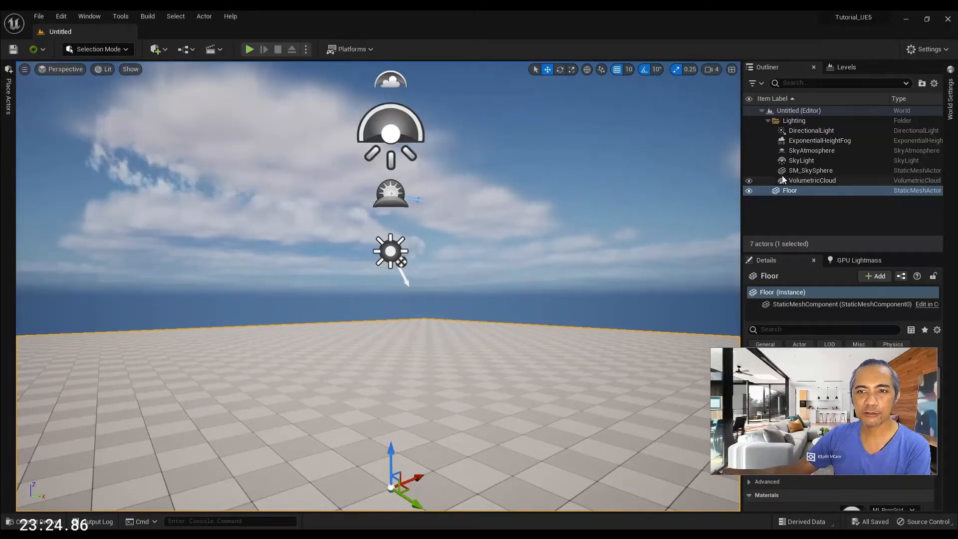
# - Select the VolumetricCloud, SkyAtmosphere, DirectionalLight, Floor and SkyLight in the viewport to identify each one
pyautogui.click(403, 137)
pyautogui.click(391, 78)
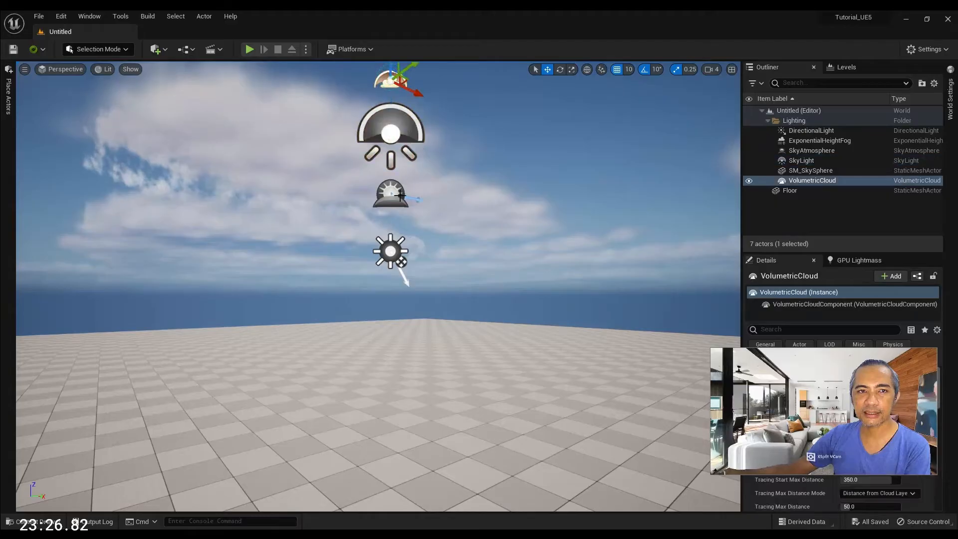
pyautogui.click(392, 194)
pyautogui.click(391, 250)
pyautogui.click(454, 355)
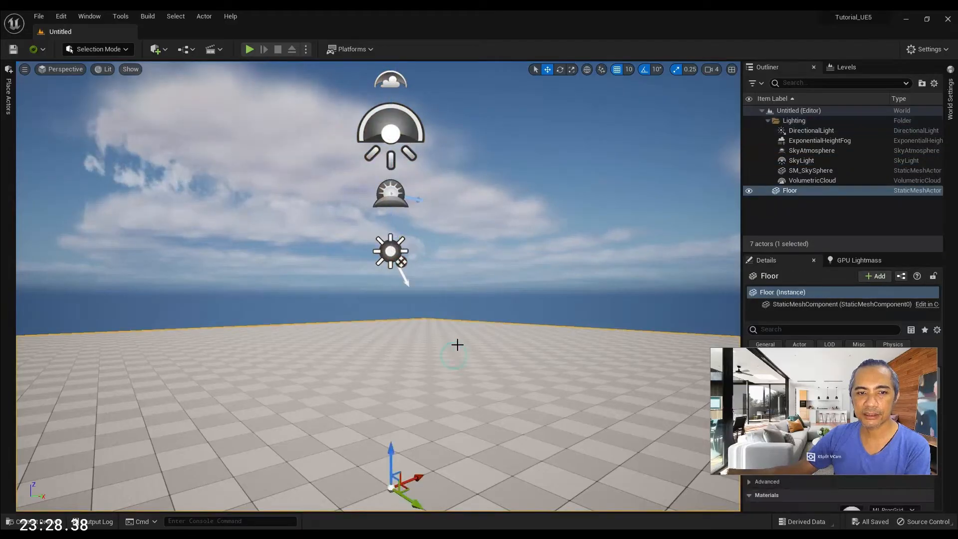
pyautogui.click(389, 254)
pyautogui.click(391, 195)
pyautogui.click(391, 132)
# - Fly around the selected SkyLight, moving the camera sideways, up, down, forward and backward
pyautogui.moveTo(391, 131); pyautogui.dragTo(270, 182, button='right')
pyautogui.press('d')
pyautogui.press('q')
pyautogui.press('e')
pyautogui.press('q')
pyautogui.press('w')
pyautogui.press('a')
pyautogui.press('s')
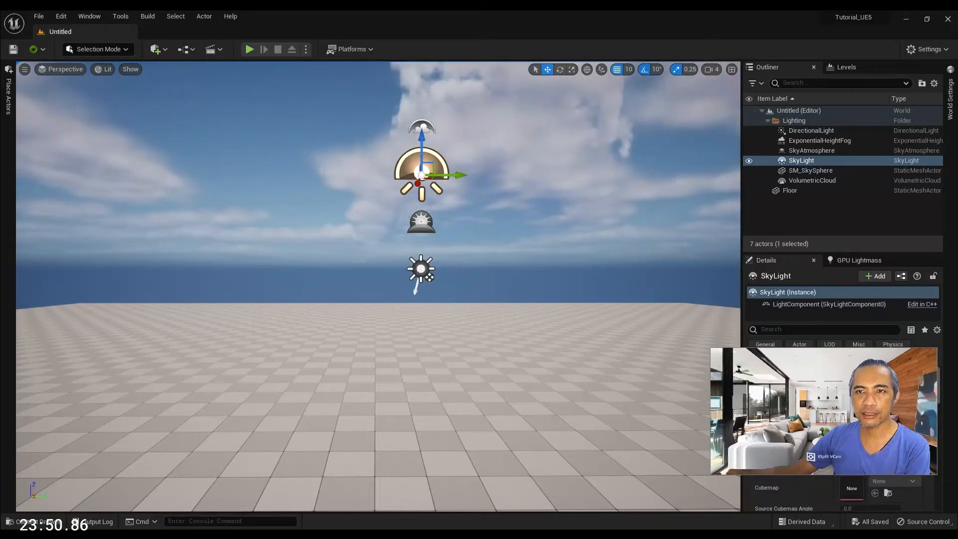
pyautogui.moveTo(357, 267); pyautogui.dragTo(357, 267, button='right')
# - Try different viewport camera speeds, including 2, by flying around the level, and leave the camera speed at 3
pyautogui.click(712, 68)
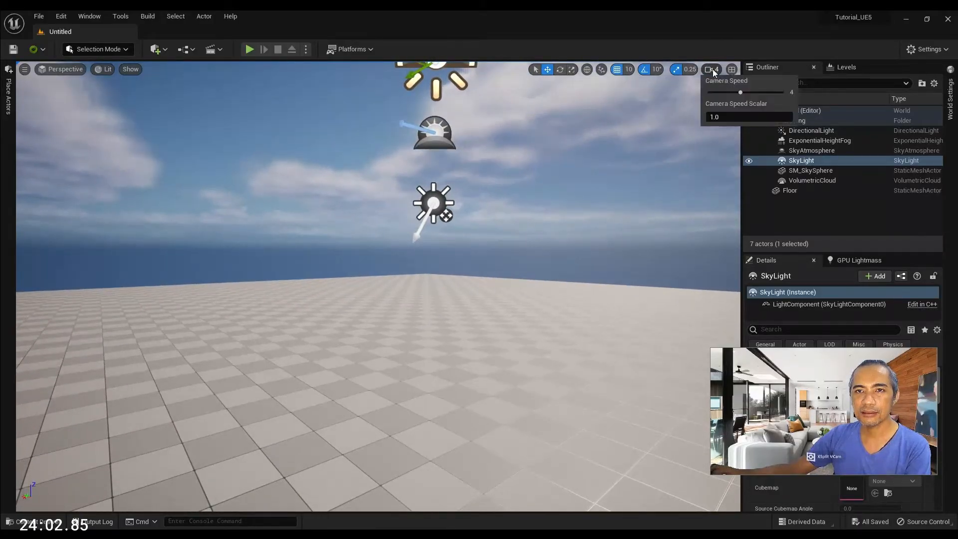
pyautogui.moveTo(741, 92); pyautogui.dragTo(732, 92)
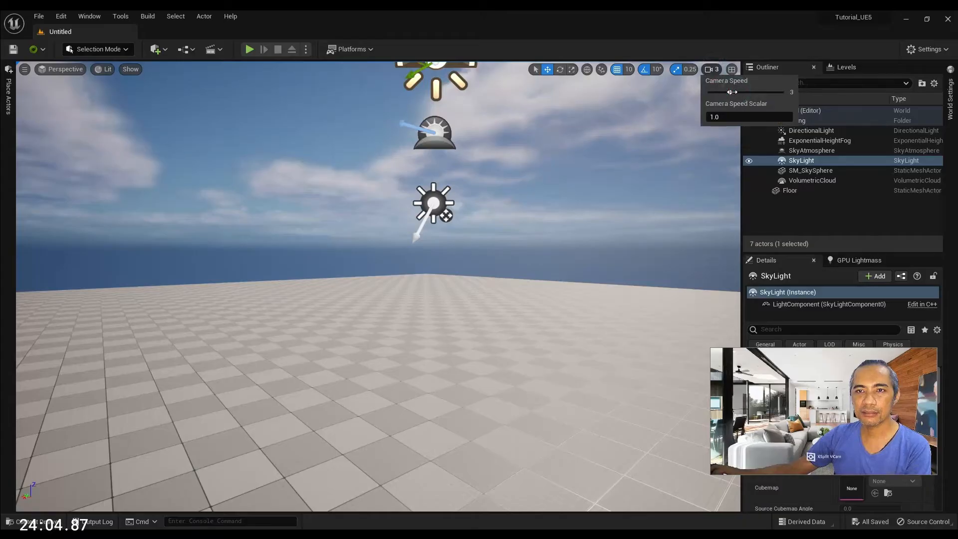
pyautogui.moveTo(570, 196); pyautogui.dragTo(569, 196, button='right')
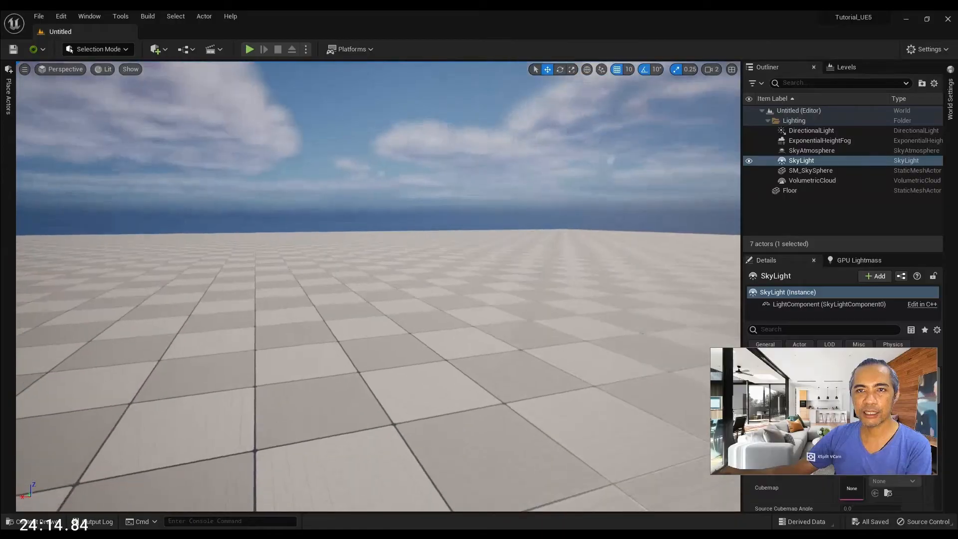
pyautogui.click(710, 69)
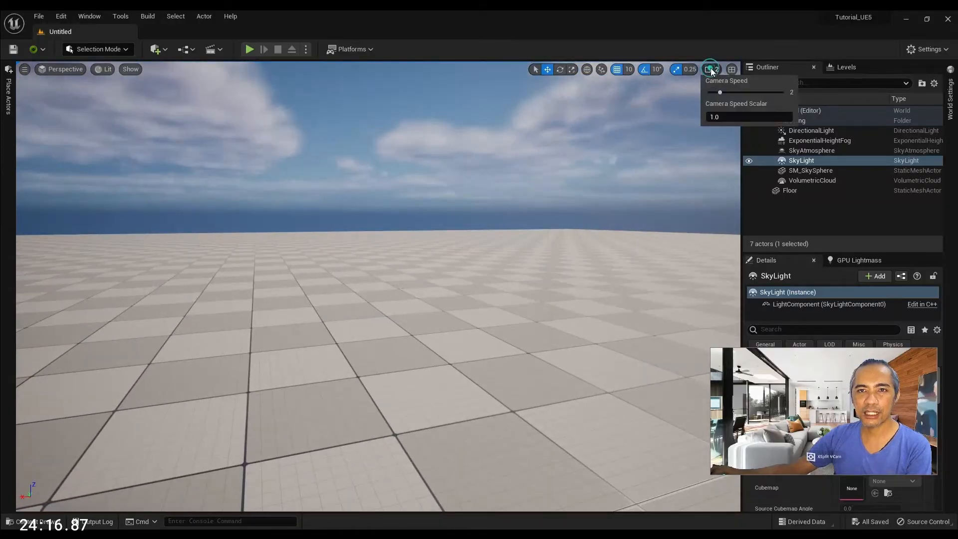
pyautogui.moveTo(435, 206); pyautogui.dragTo(435, 205, button='right')
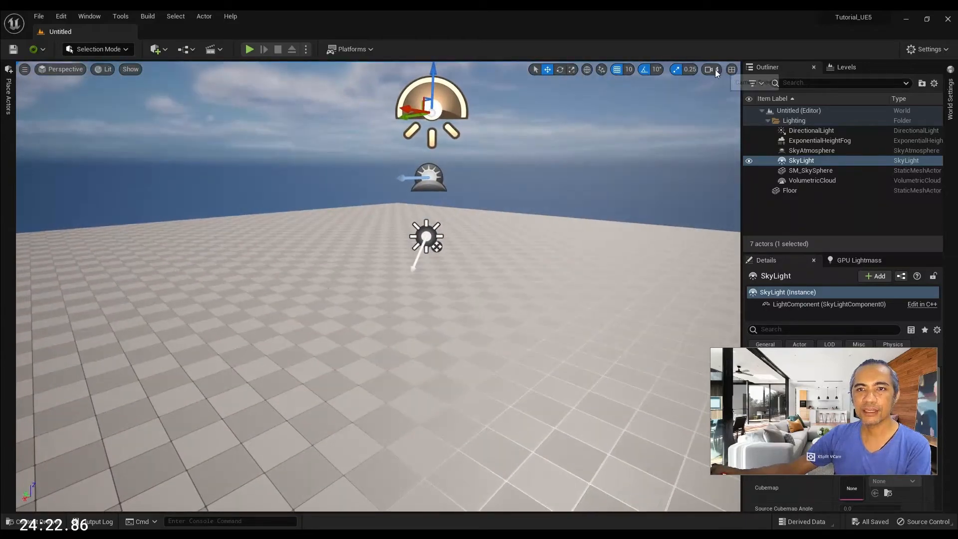
pyautogui.click(714, 70)
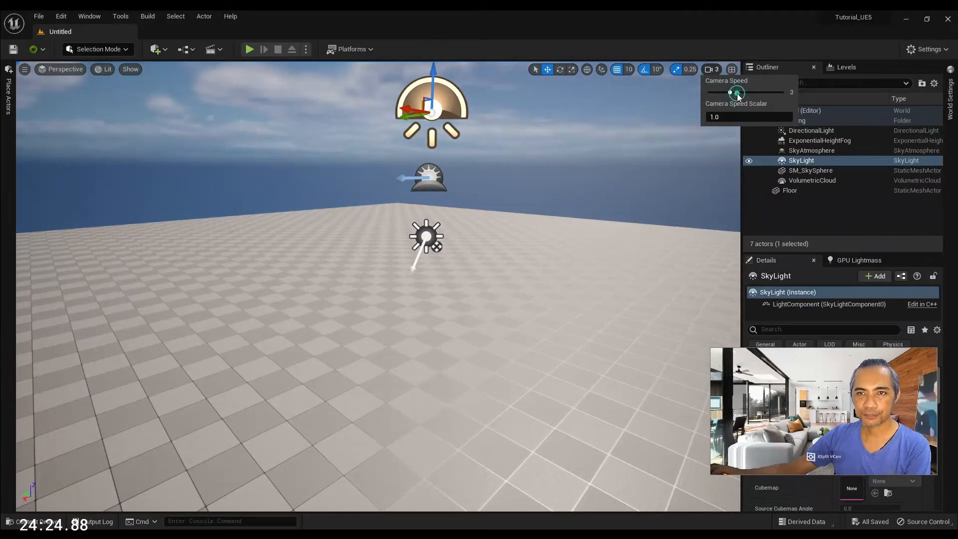
pyautogui.moveTo(603, 157); pyautogui.dragTo(603, 156, button='right')
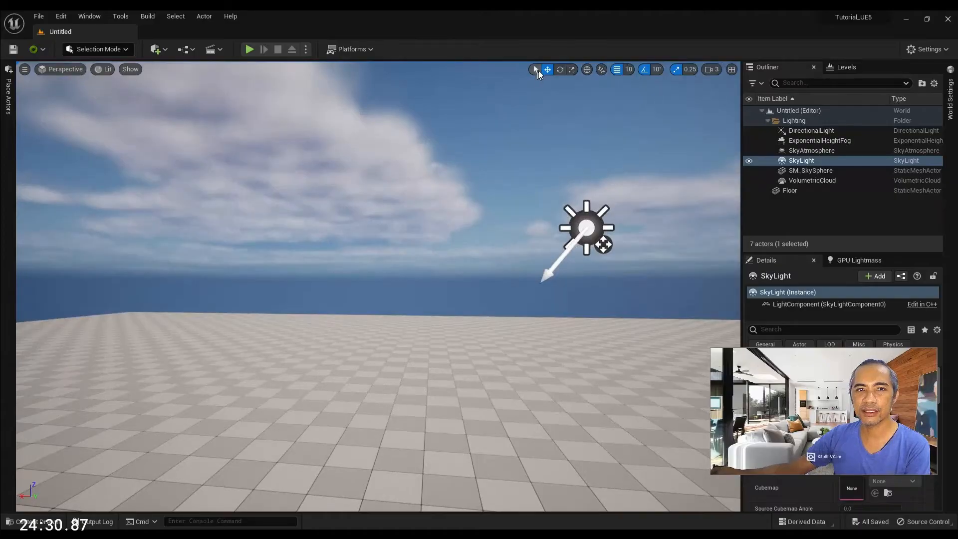
# - Compare the select and translate modes, and nudge the DirectionalLight along its green Y axis in translate mode
pyautogui.click(537, 70)
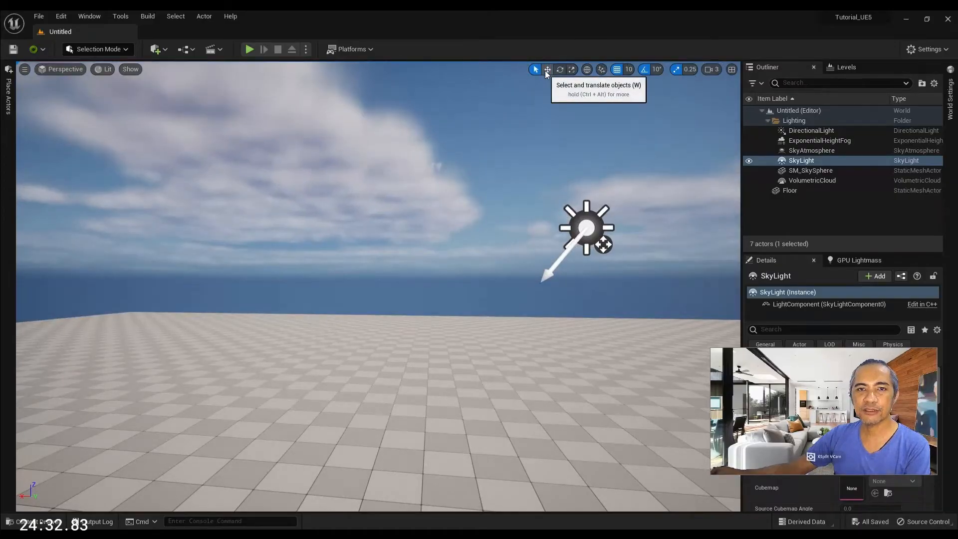
pyautogui.click(546, 70)
pyautogui.moveTo(549, 102); pyautogui.dragTo(489, 169, button='right')
pyautogui.click(509, 270)
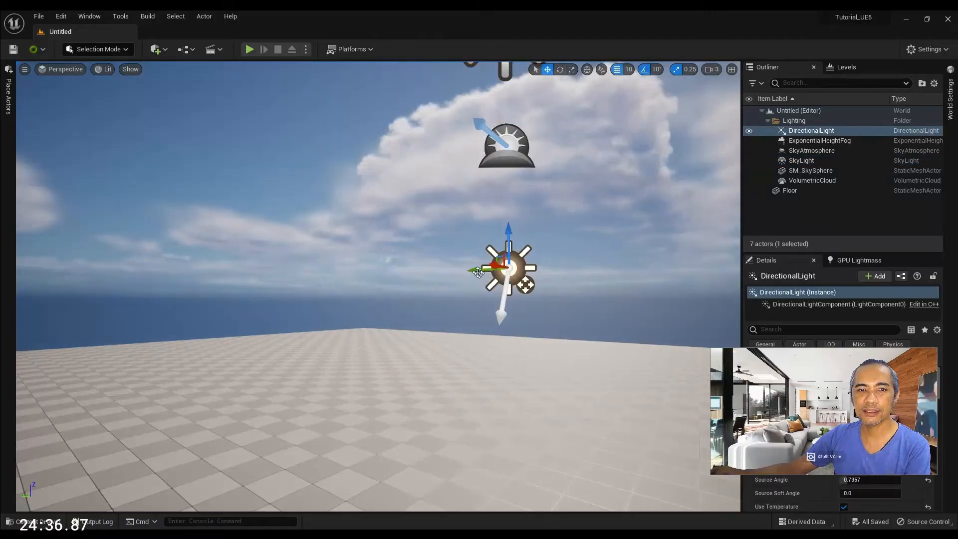
pyautogui.moveTo(473, 269)
pyautogui.mouseDown()
pyautogui.moveTo(462, 271)
pyautogui.moveTo(473, 272)
pyautogui.mouseUp()
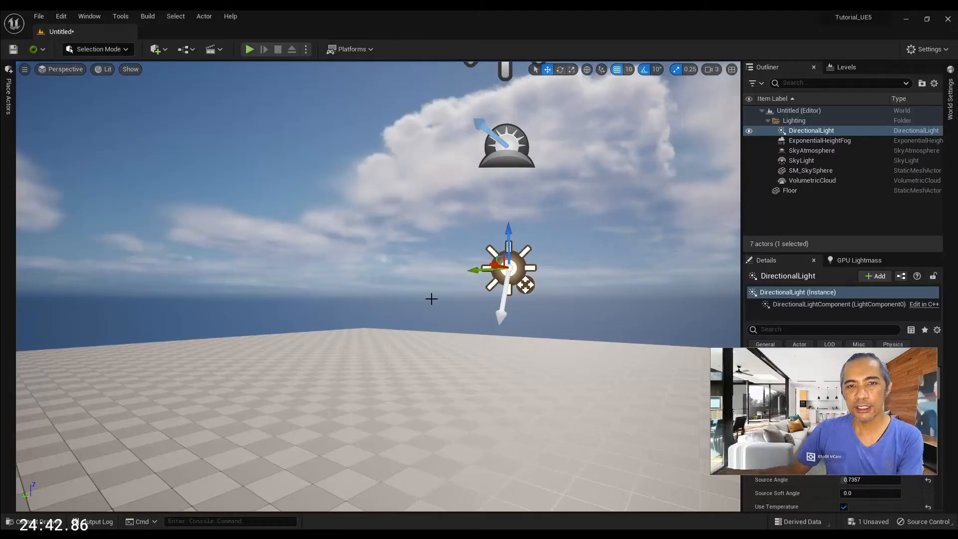
# - Switch to select-only mode, look around the lighting actors and return to translate mode
pyautogui.press('q')
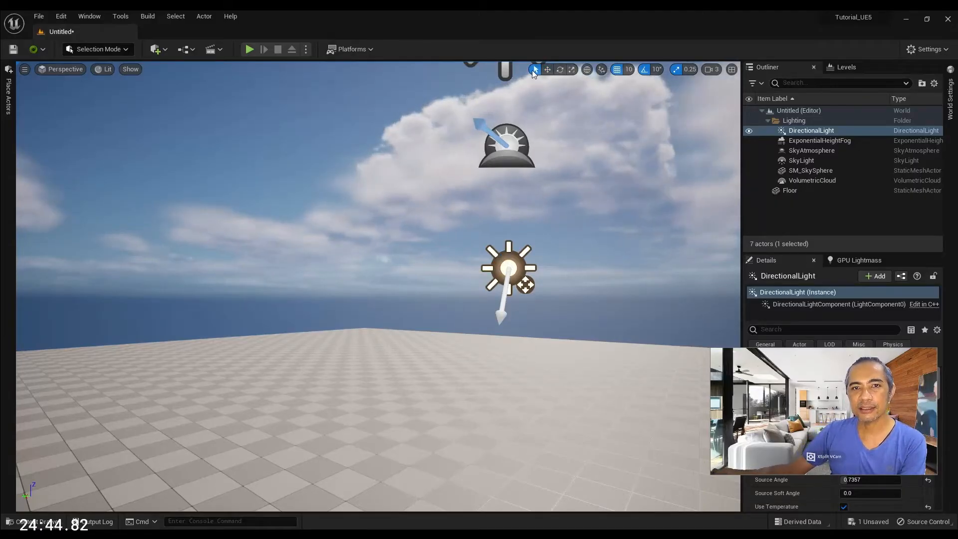
pyautogui.moveTo(486, 273); pyautogui.dragTo(505, 229, button='right')
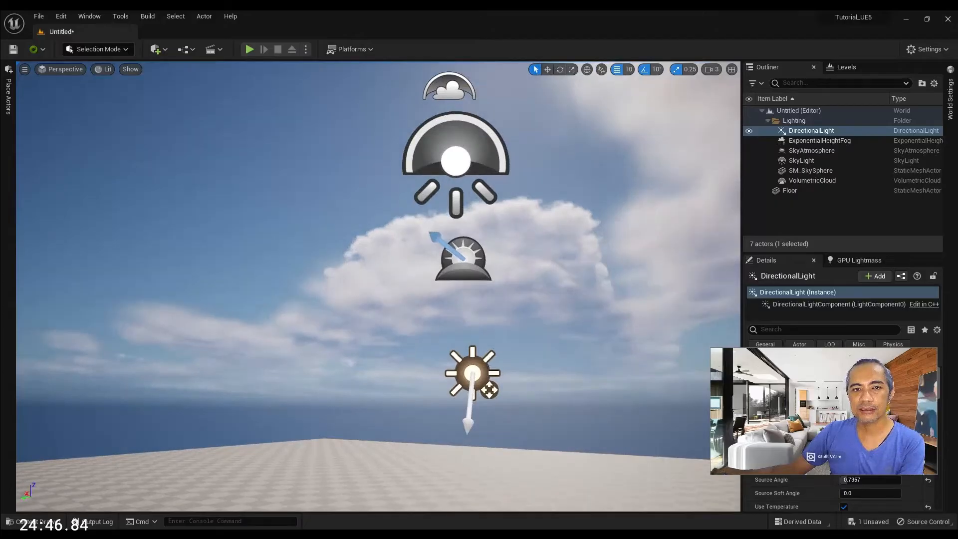
pyautogui.moveTo(466, 253); pyautogui.dragTo(535, 279, button='right')
pyautogui.press('w')
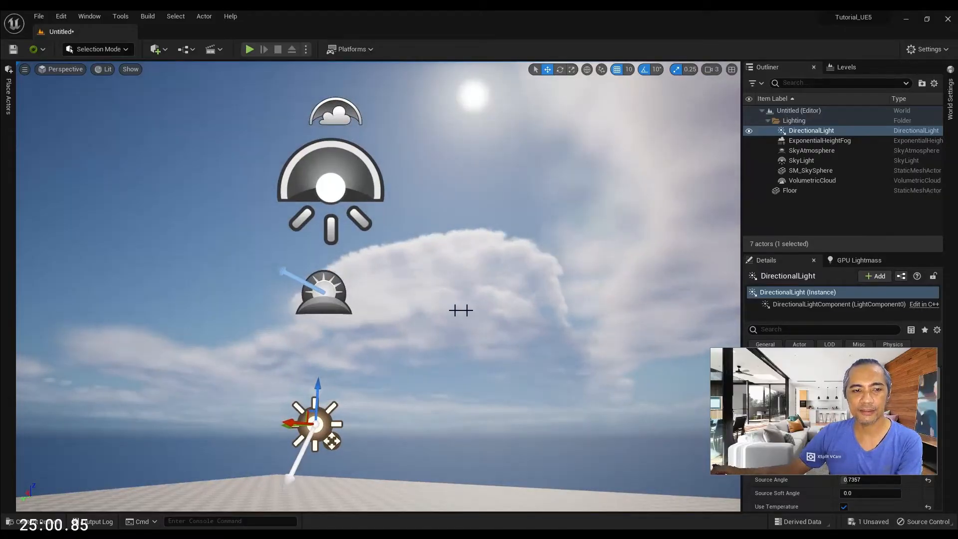
# - Select the SkyAtmosphere, SkyLight and VolumetricCloud in the viewport in turn, ending with the DirectionalLight selected
pyautogui.click(324, 294)
pyautogui.click(334, 170)
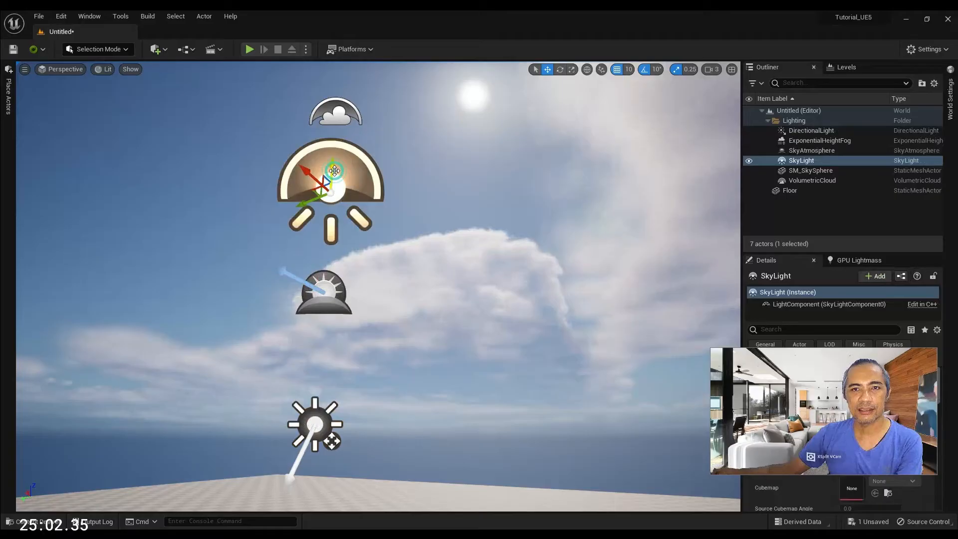
pyautogui.click(338, 112)
pyautogui.click(324, 292)
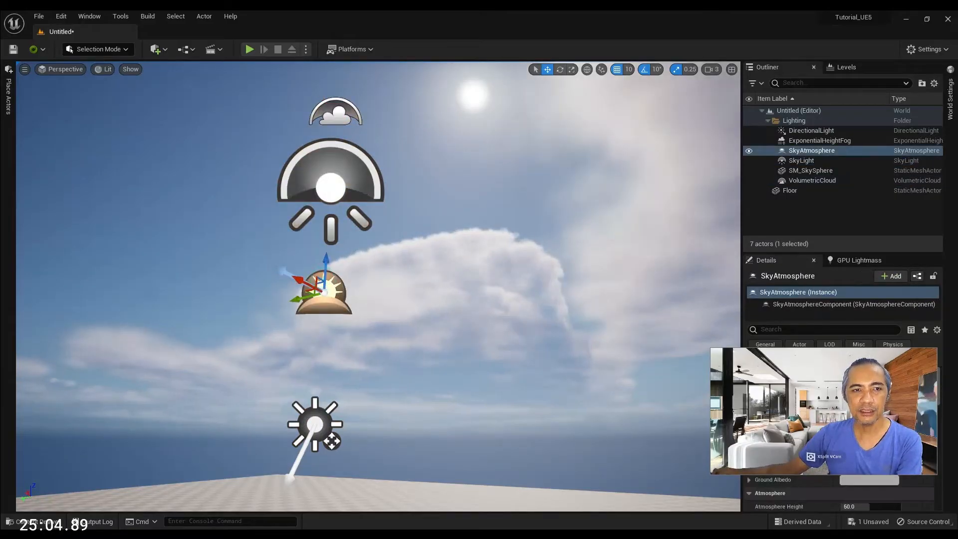
pyautogui.click(332, 189)
pyautogui.moveTo(347, 295); pyautogui.dragTo(332, 309, button='right')
pyautogui.click(347, 294)
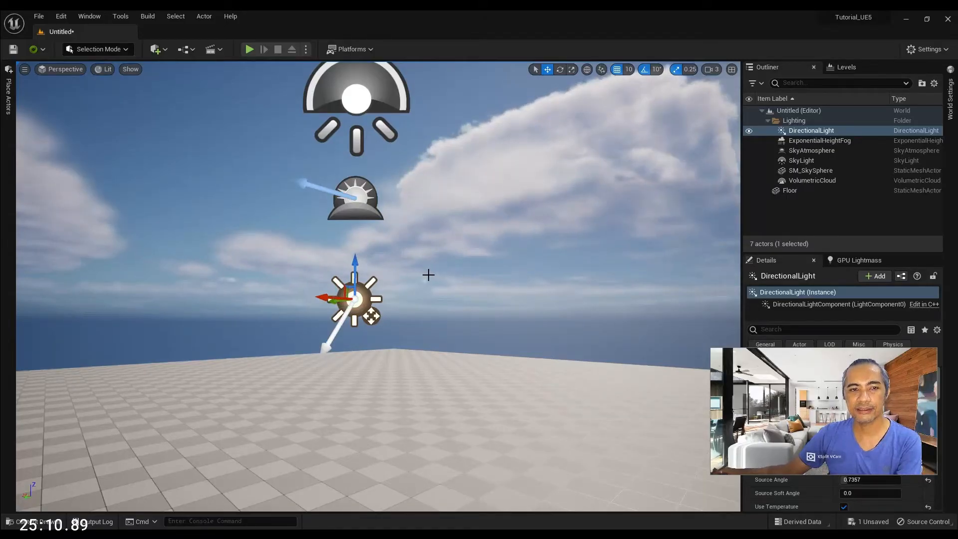
# - Switch the DirectionalLight's transform gizmo to scale mode
pyautogui.moveTo(428, 275); pyautogui.dragTo(385, 252, button='right')
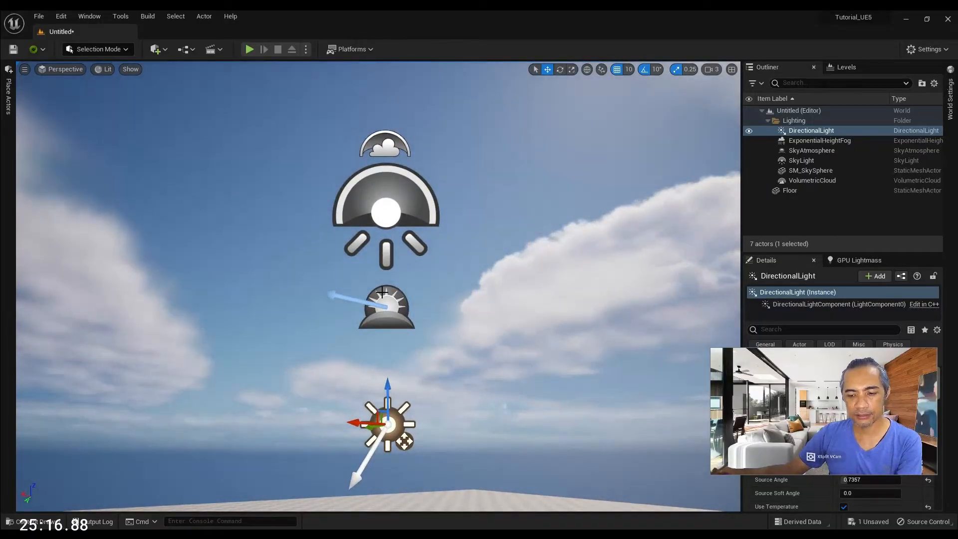
pyautogui.press('r')
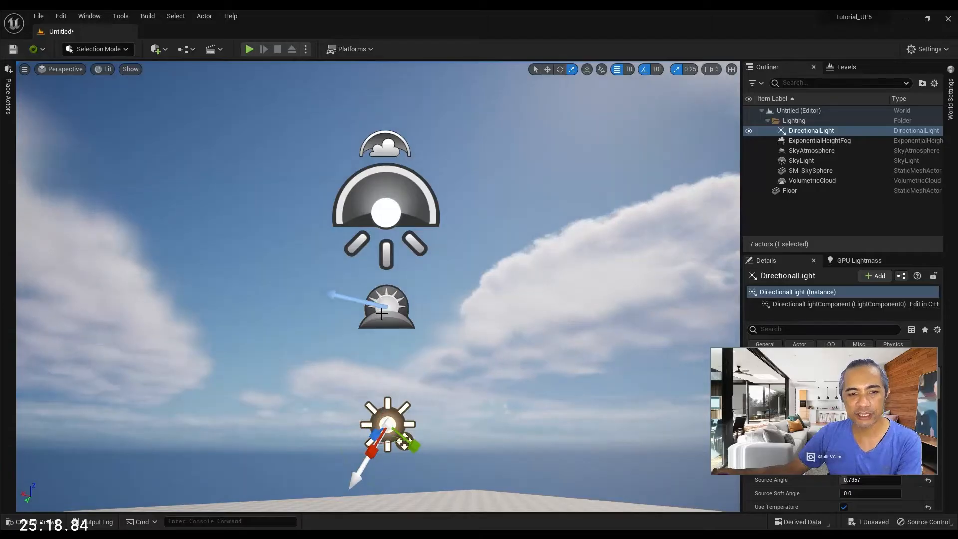
# - Fly around the directional light in the viewport to examine how it sits above the floor
pyautogui.press('e')
pyautogui.moveTo(381, 313); pyautogui.dragTo(382, 330, button='right')
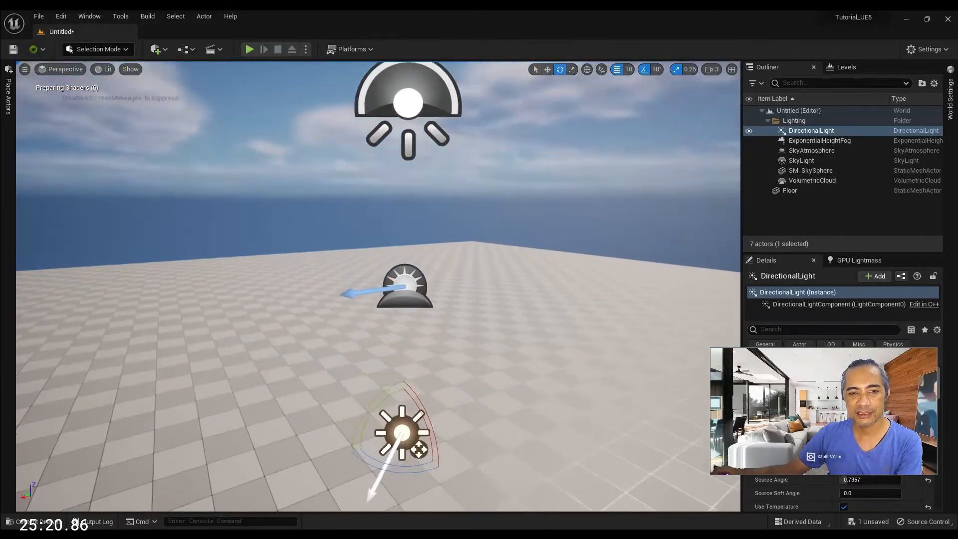
pyautogui.moveTo(469, 231)
pyautogui.mouseDown(button='right')
pyautogui.moveTo(470, 245)
pyautogui.moveTo(469, 231)
pyautogui.moveTo(463, 239)
pyautogui.mouseUp(button='right')
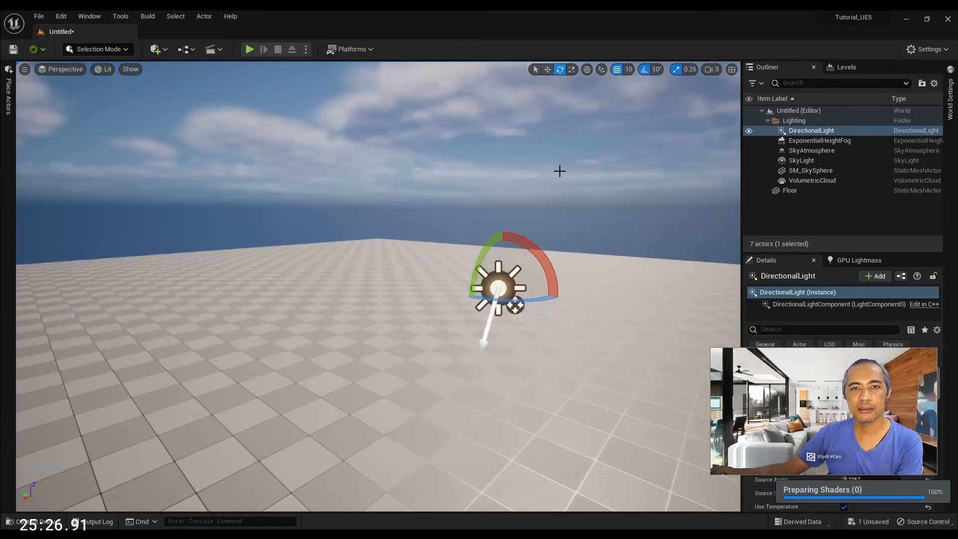
pyautogui.moveTo(559, 171); pyautogui.dragTo(526, 171, button='right')
pyautogui.press('d')
pyautogui.press('a')
pyautogui.press('d')
pyautogui.press('a')
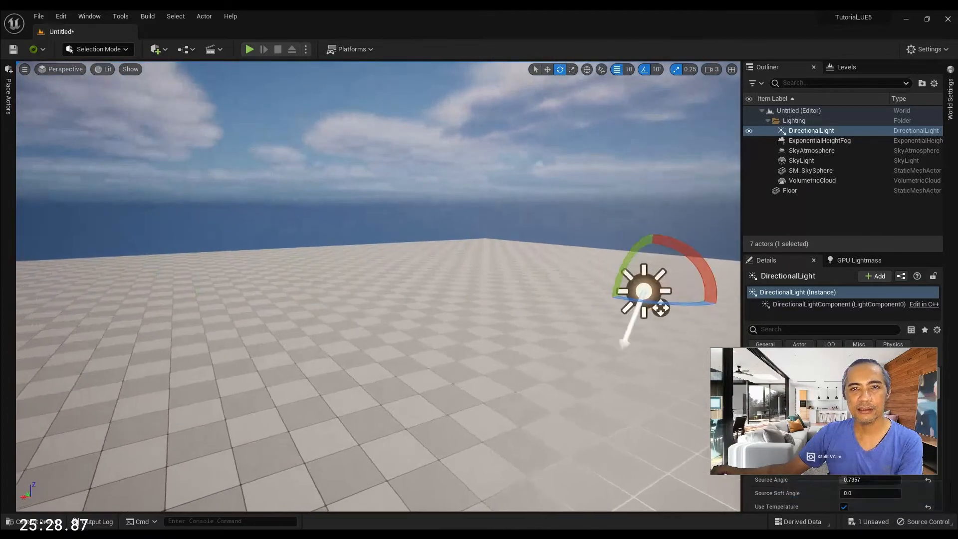
pyautogui.press('d')
# - Set the viewport camera speed to 2 and test it by flying around the directional light
pyautogui.click(713, 70)
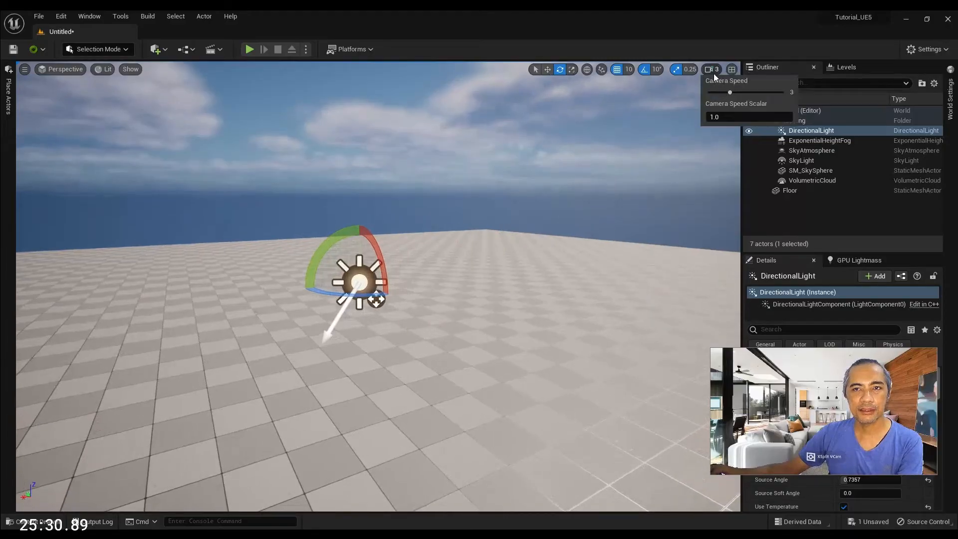
pyautogui.press('a')
pyautogui.moveTo(553, 221); pyautogui.dragTo(560, 205, button='right')
pyautogui.press('d')
pyautogui.press('a')
pyautogui.press('d')
pyautogui.moveTo(455, 255); pyautogui.dragTo(430, 244, button='right')
# - Activate the Scale tool for the directional light and review the coordinate space and surface snapping options
pyautogui.press('r')
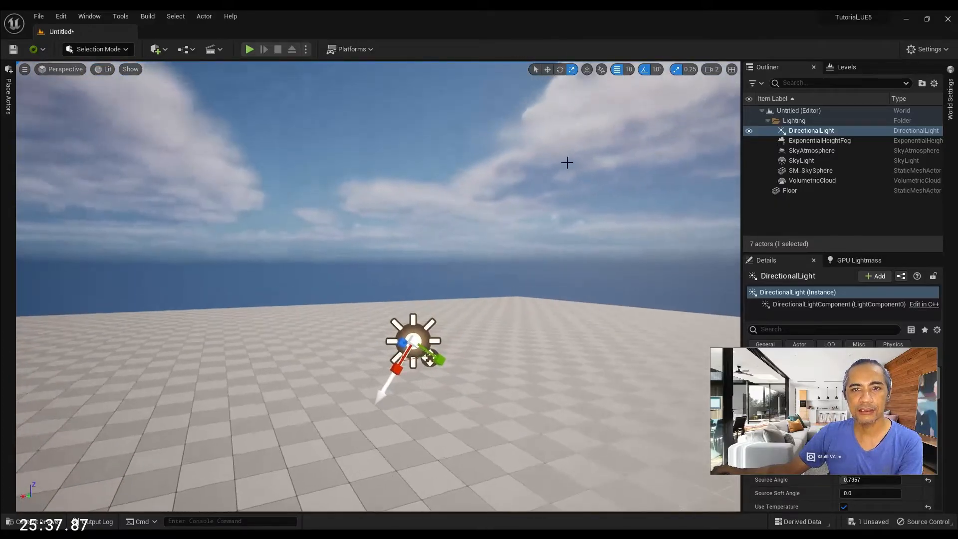
pyautogui.click(585, 71)
pyautogui.moveTo(520, 239); pyautogui.dragTo(485, 262, button='right')
pyautogui.press('d')
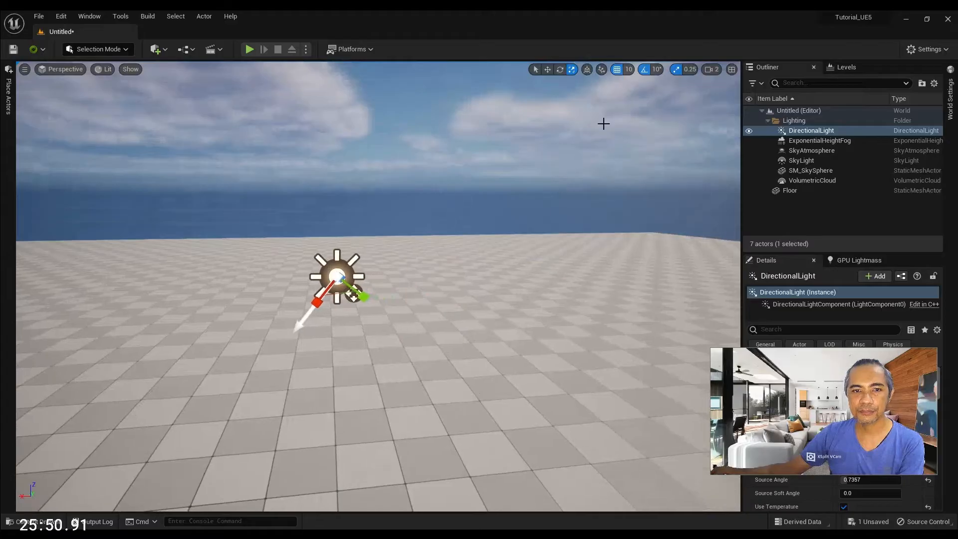
pyautogui.click(602, 70)
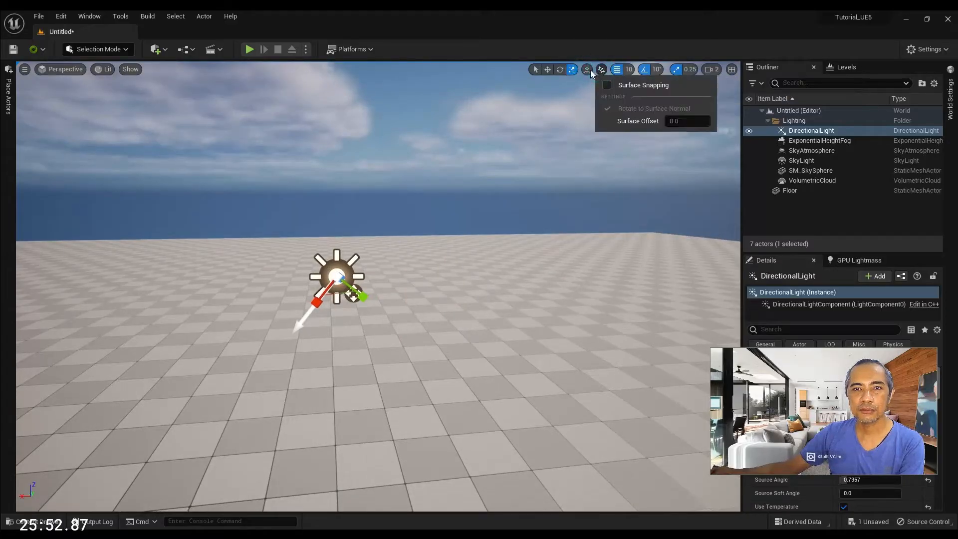
pyautogui.click(589, 69)
pyautogui.moveTo(556, 134); pyautogui.dragTo(535, 134, button='right')
# - Switch to the Move tool and cycle the directional light's gizmo to local space and back to world space
pyautogui.click(548, 69)
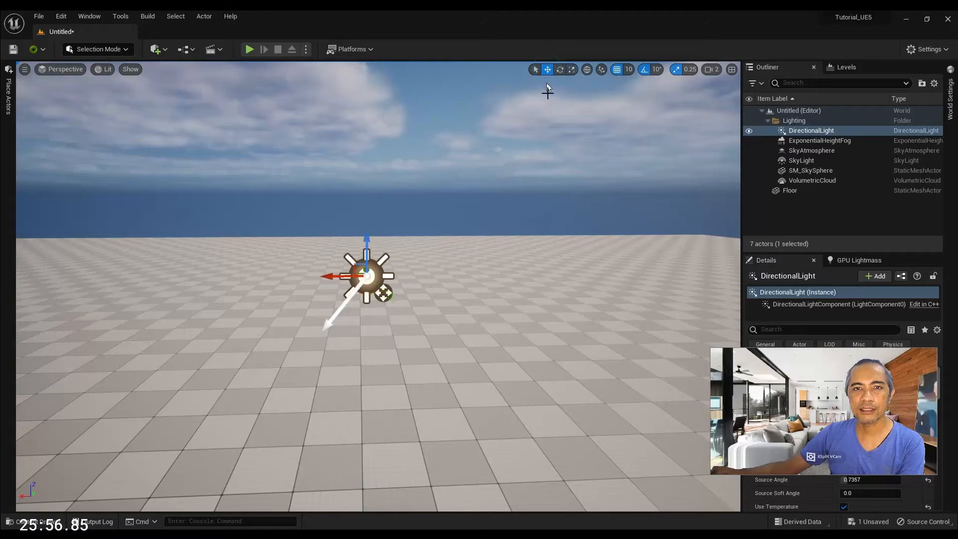
pyautogui.click(587, 70)
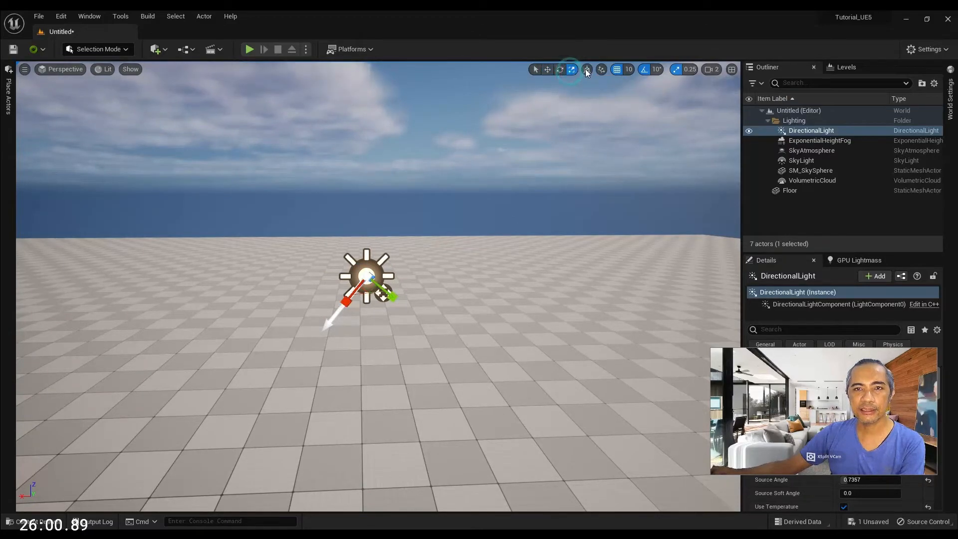
pyautogui.click(587, 70)
pyautogui.click(547, 69)
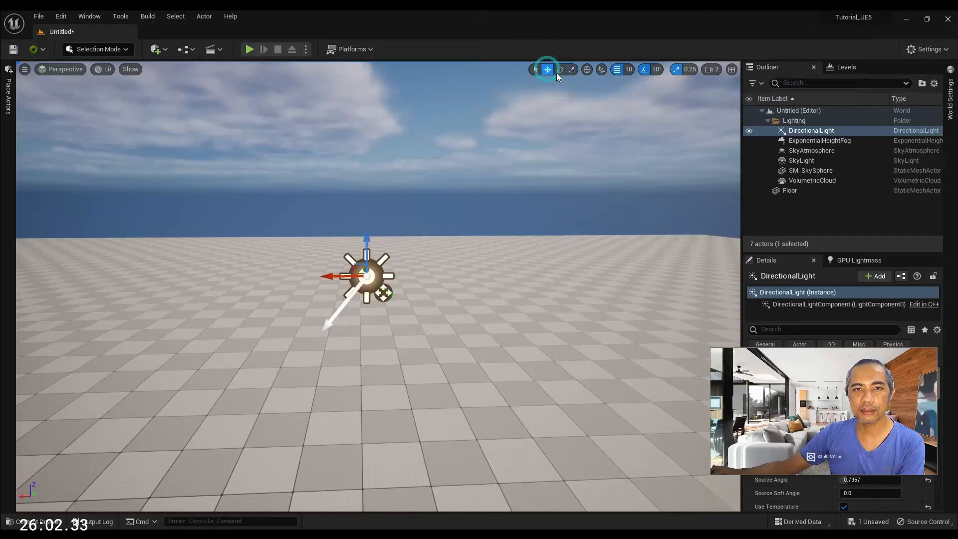
pyautogui.click(586, 70)
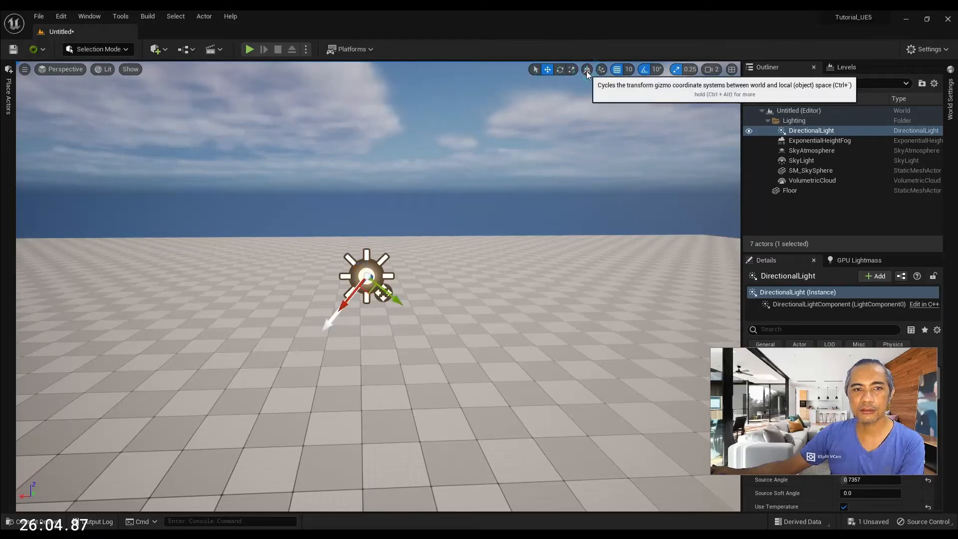
pyautogui.click(588, 71)
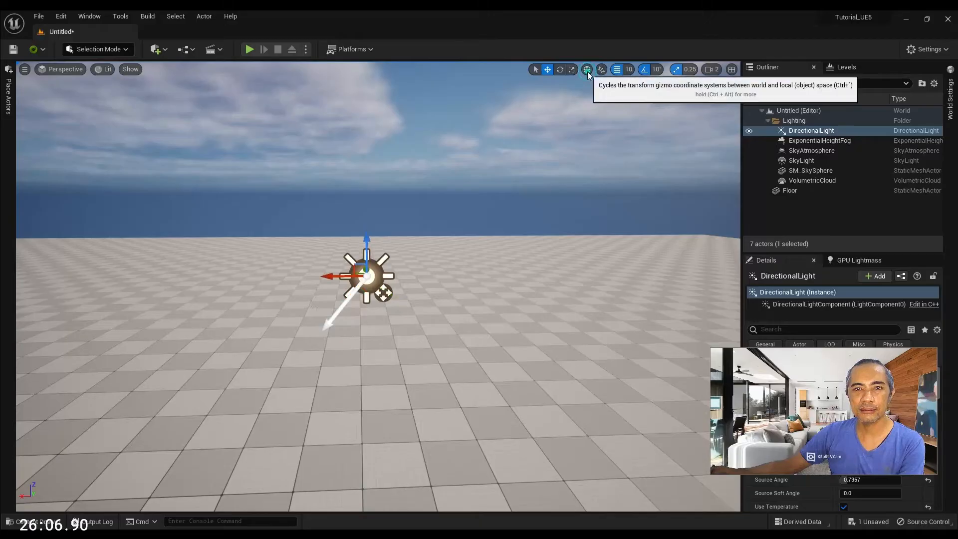
# - Review the grid snap sizes and move the directional light along the X axis with grid snapping at 10
pyautogui.press('a')
pyautogui.moveTo(334, 305); pyautogui.dragTo(528, 133, button='right')
pyautogui.press('d')
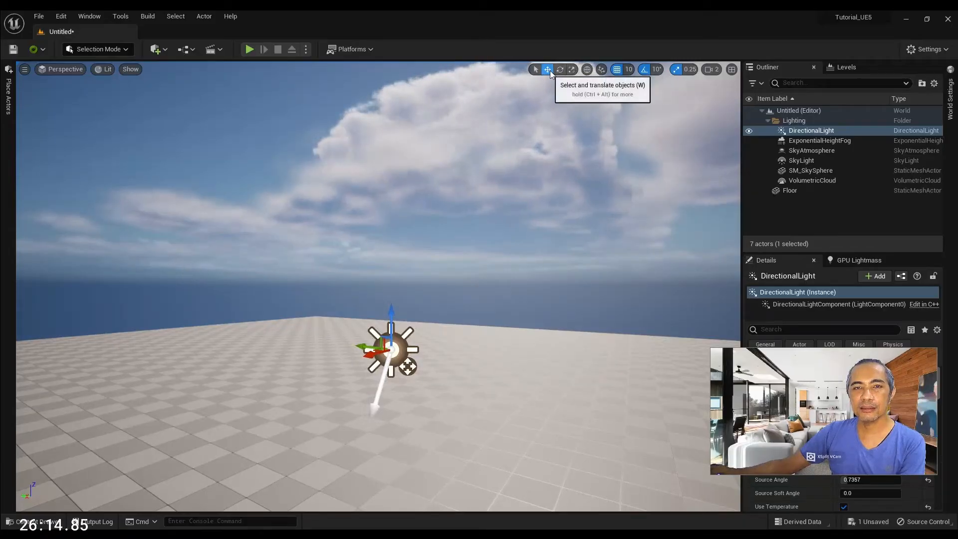
pyautogui.moveTo(486, 267); pyautogui.dragTo(499, 279, button='right')
pyautogui.moveTo(628, 142); pyautogui.dragTo(616, 152, button='right')
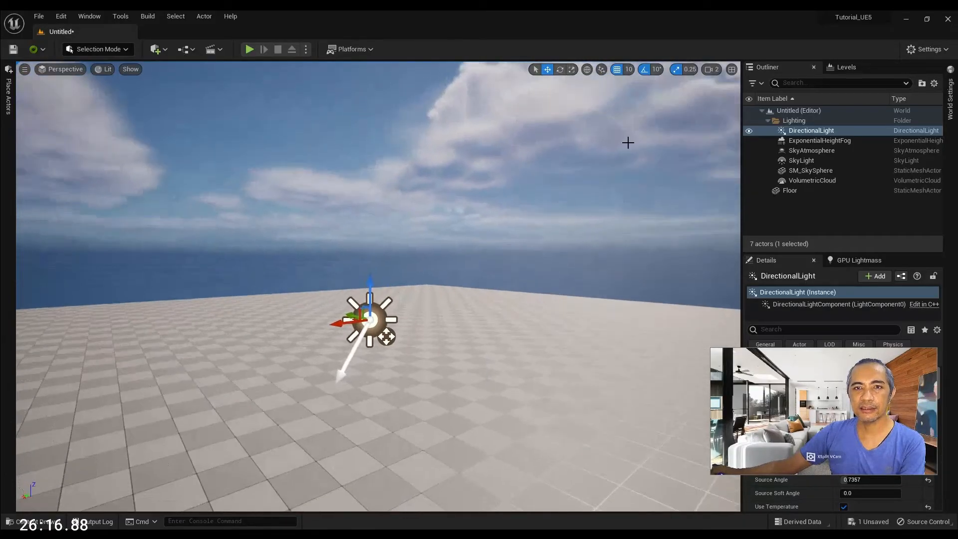
pyautogui.click(628, 70)
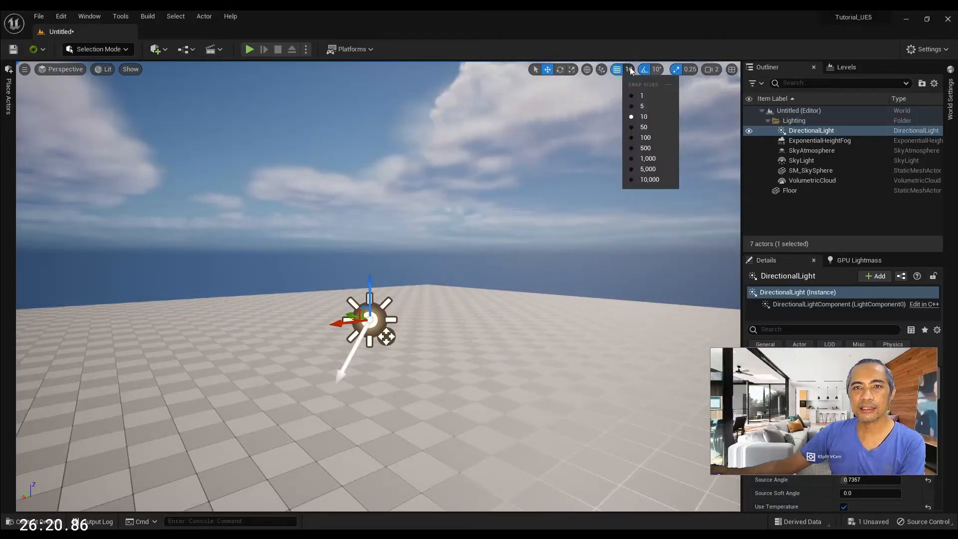
pyautogui.moveTo(373, 328); pyautogui.dragTo(370, 327, button='right')
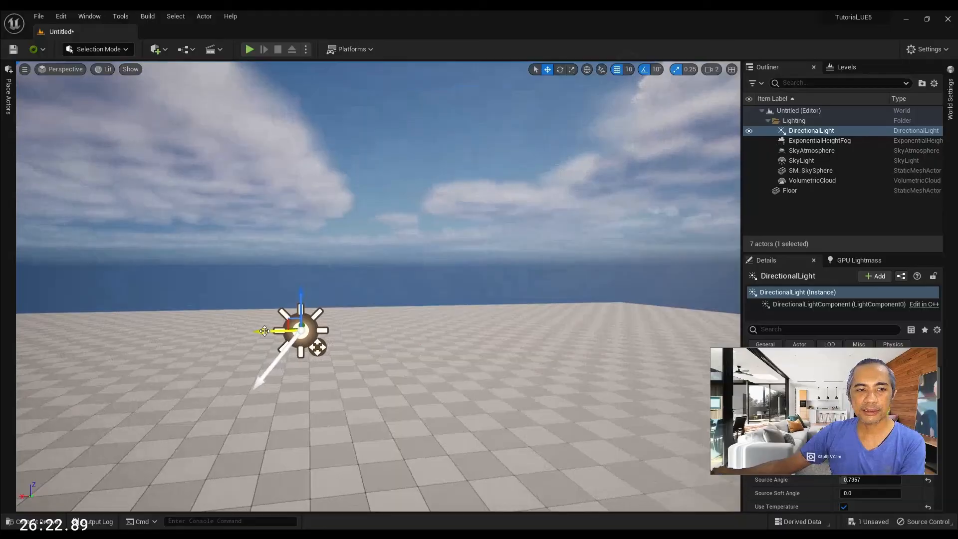
pyautogui.moveTo(299, 331); pyautogui.dragTo(325, 333)
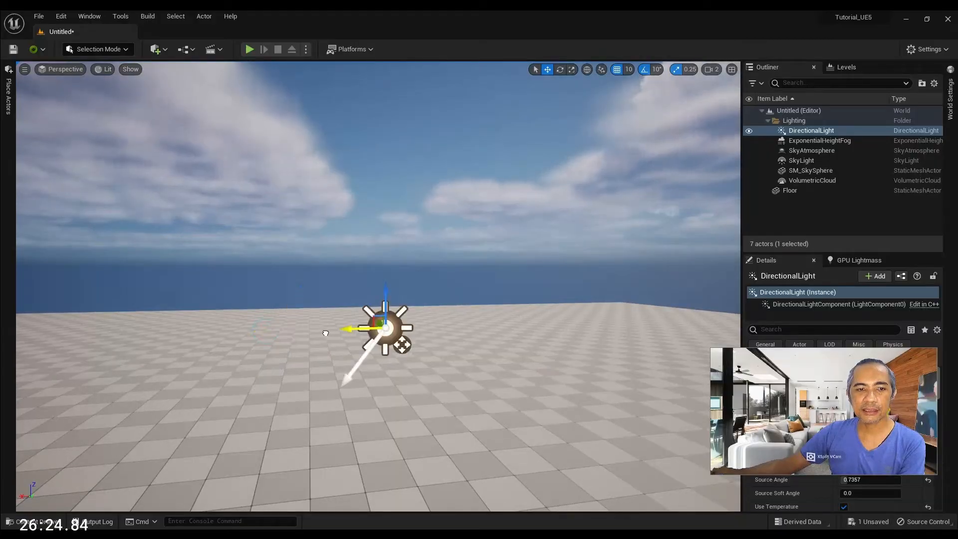
# - Disable grid snapping and move the directional light freely along the X axis
pyautogui.click(626, 69)
pyautogui.click(619, 71)
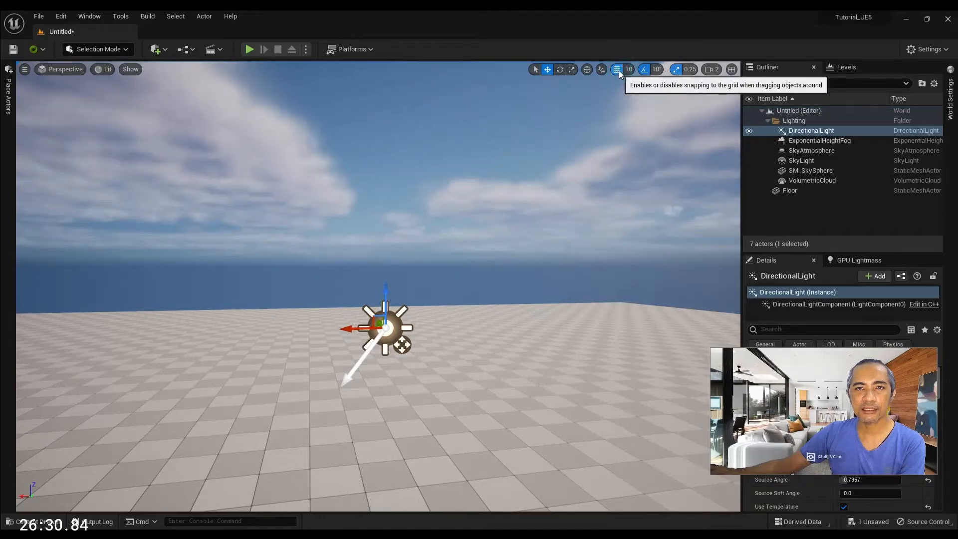
pyautogui.click(619, 71)
pyautogui.moveTo(351, 330); pyautogui.dragTo(451, 364)
pyautogui.moveTo(452, 358)
pyautogui.mouseDown(button='right')
pyautogui.moveTo(459, 317)
pyautogui.moveTo(445, 345)
pyautogui.mouseUp(button='right')
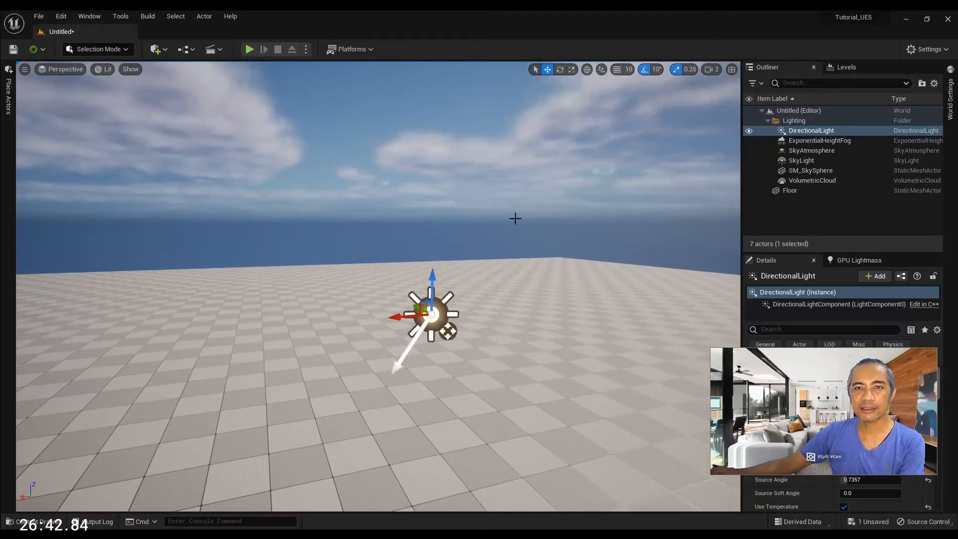
# - Try rotating the directional light about the Y axis with 10° rotation snapping, and undo the rotation
pyautogui.moveTo(482, 304); pyautogui.dragTo(481, 282, button='right')
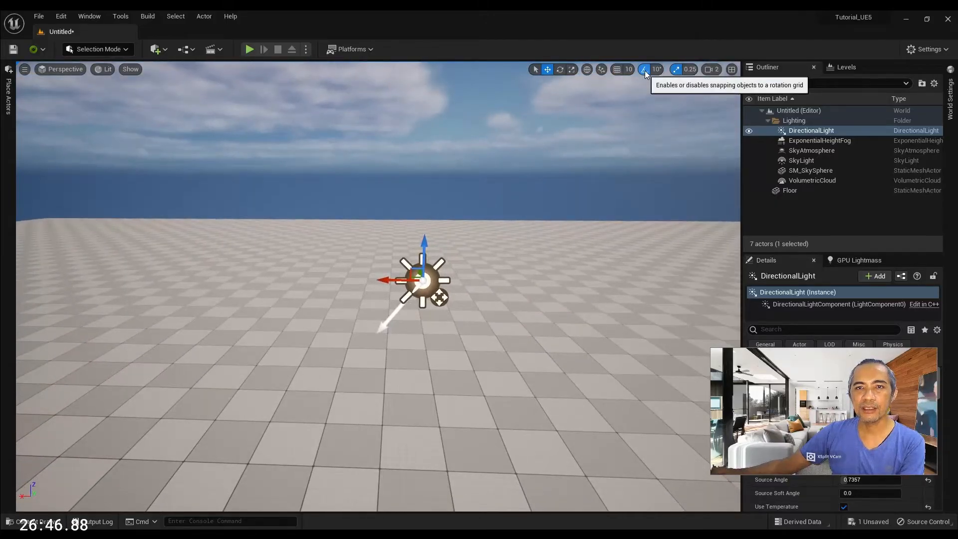
pyautogui.click(560, 69)
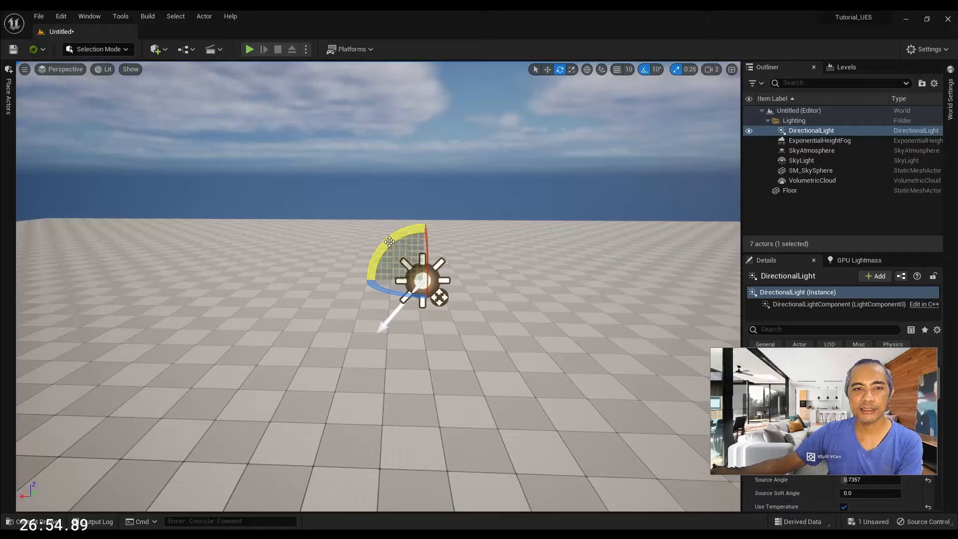
pyautogui.moveTo(382, 248)
pyautogui.mouseDown()
pyautogui.moveTo(377, 262)
pyautogui.moveTo(382, 248)
pyautogui.mouseUp()
pyautogui.hotkey('ctrl', 'z')
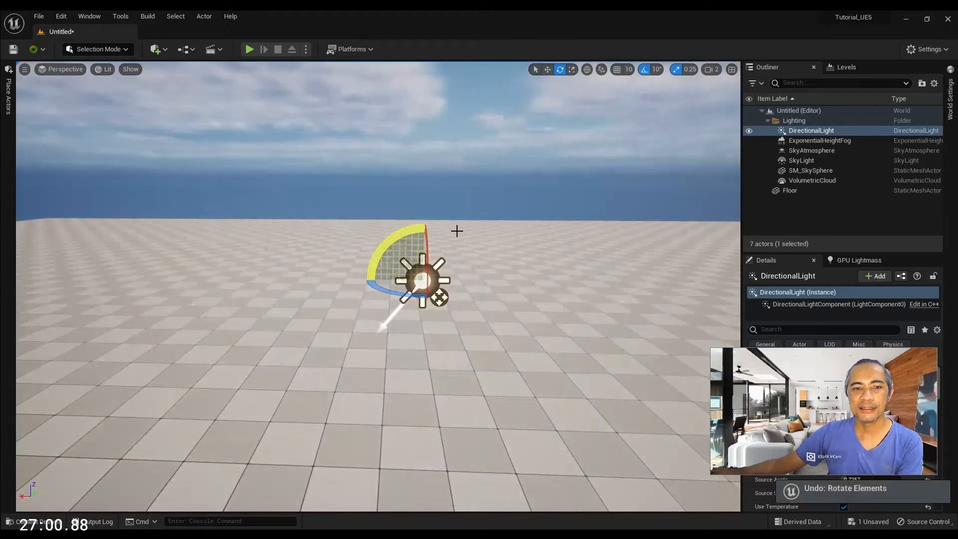
# - Review the available rotation snap angles and scale snap sizes
pyautogui.moveTo(455, 231); pyautogui.dragTo(492, 238, button='right')
pyautogui.click(656, 70)
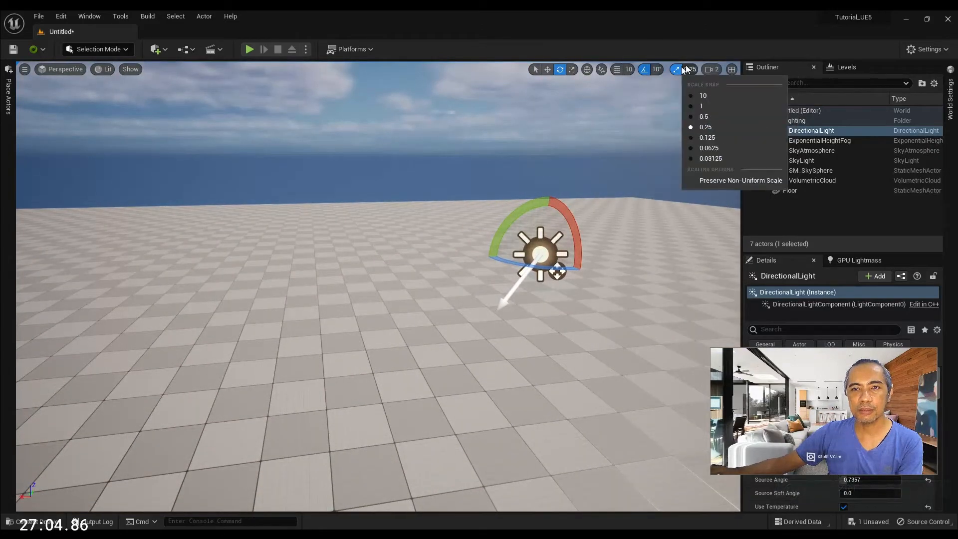
pyautogui.moveTo(513, 237); pyautogui.dragTo(460, 250, button='right')
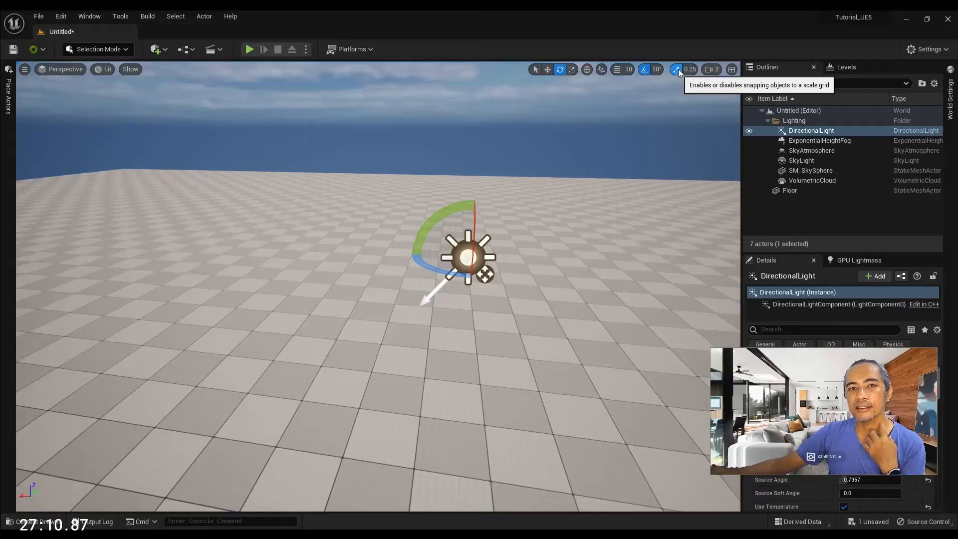
# - Compare the gizmo's coordinate space options between the Scale and Move tools, finishing with the Scale tool active
pyautogui.click(571, 69)
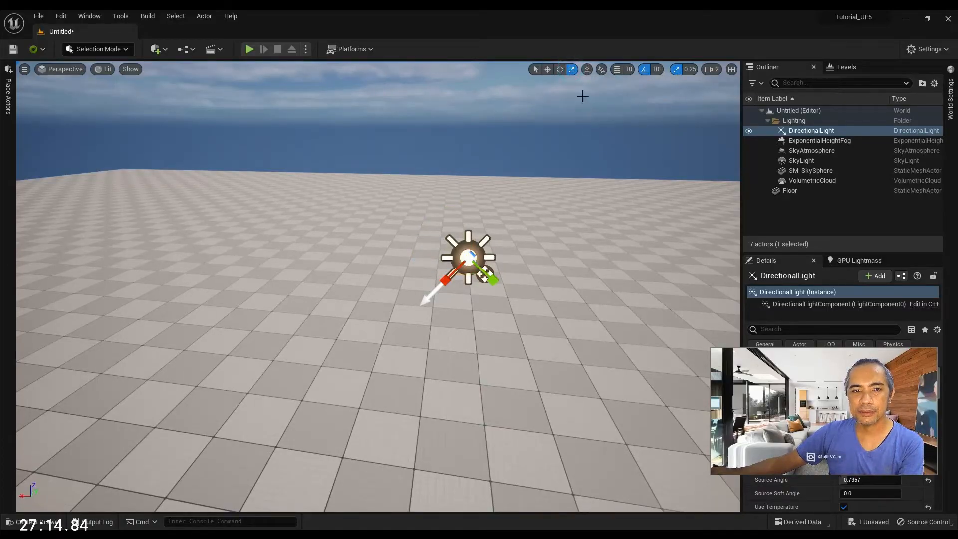
pyautogui.click(547, 69)
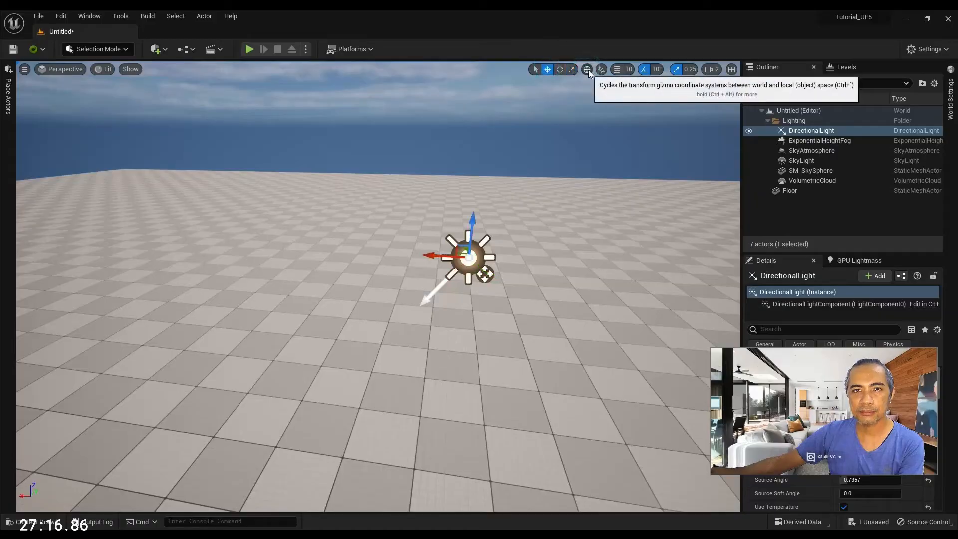
pyautogui.click(588, 70)
pyautogui.click(588, 70)
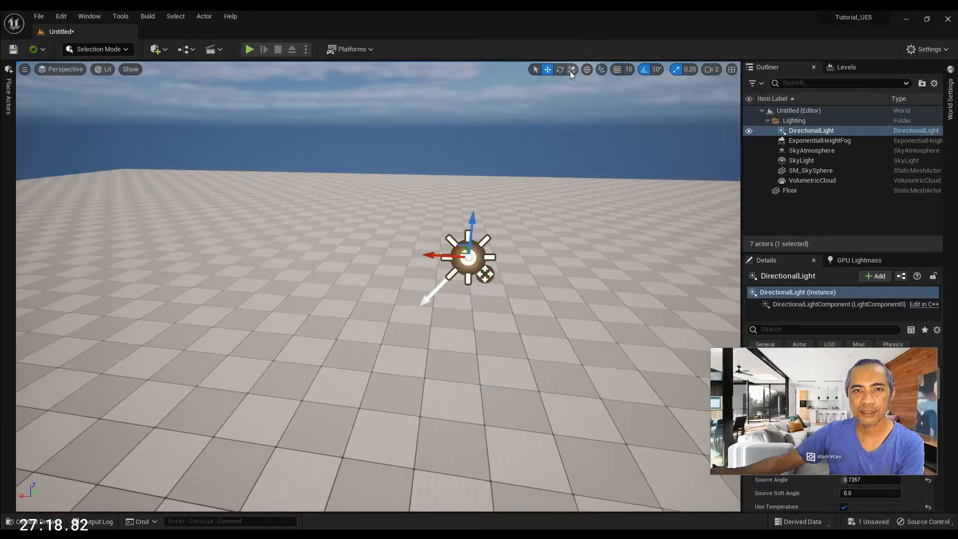
pyautogui.click(571, 71)
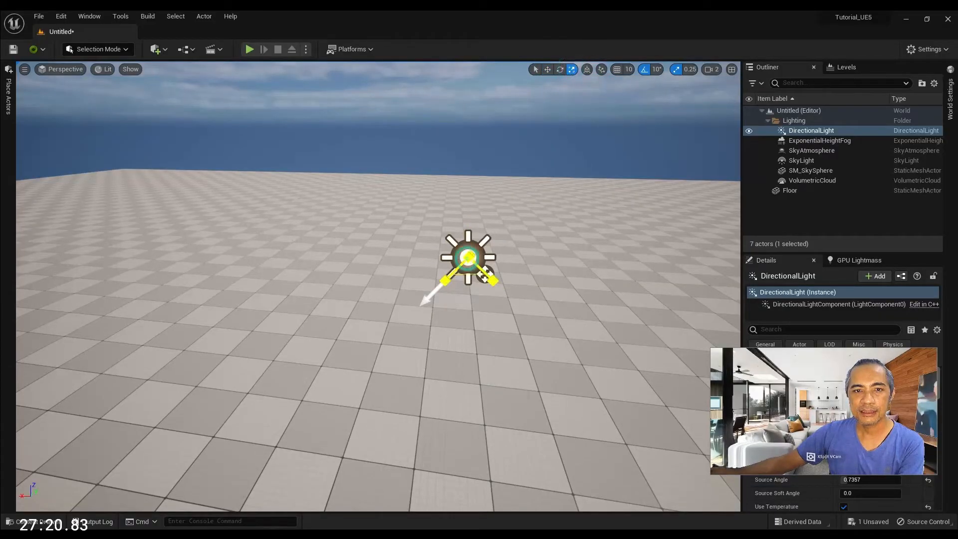
# - Review the editor modes and add a Cube shape to the level
pyautogui.moveTo(468, 257)
pyautogui.mouseDown(button='right')
pyautogui.moveTo(449, 234)
pyautogui.moveTo(481, 261)
pyautogui.mouseUp(button='right')
pyautogui.click(115, 49)
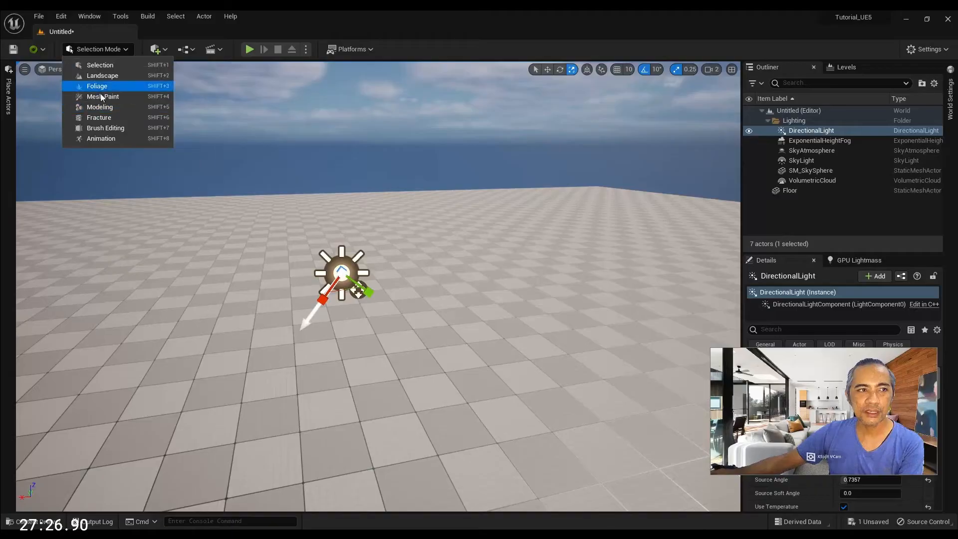
pyautogui.click(167, 51)
pyautogui.click(166, 50)
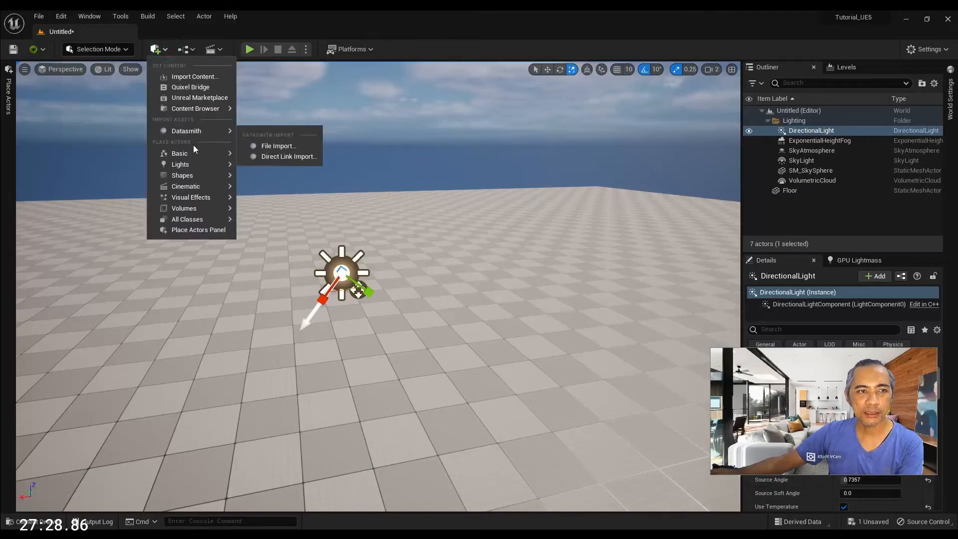
pyautogui.moveTo(195, 176)
pyautogui.click(276, 178)
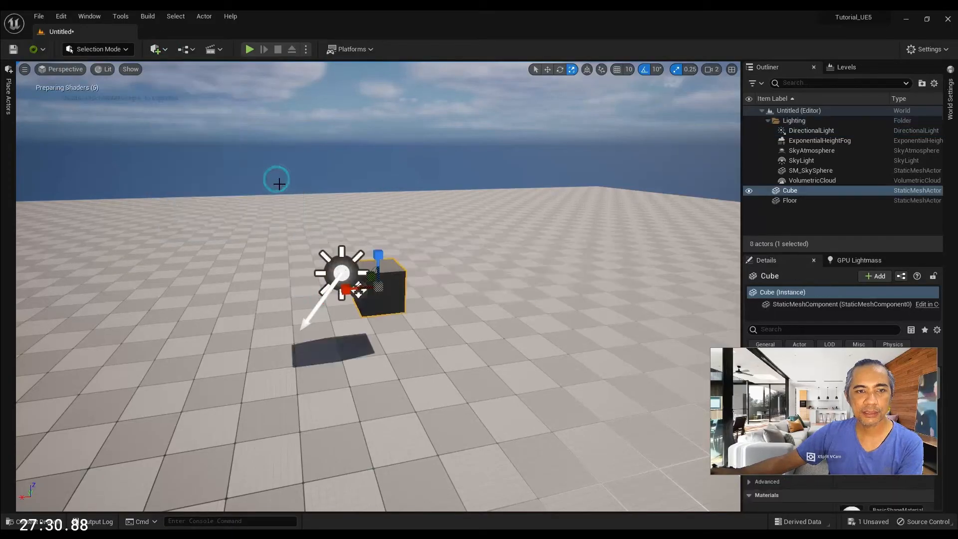
# - Focus on the new cube and scale it down uniformly on all axes
pyautogui.moveTo(409, 274); pyautogui.dragTo(354, 277, button='right')
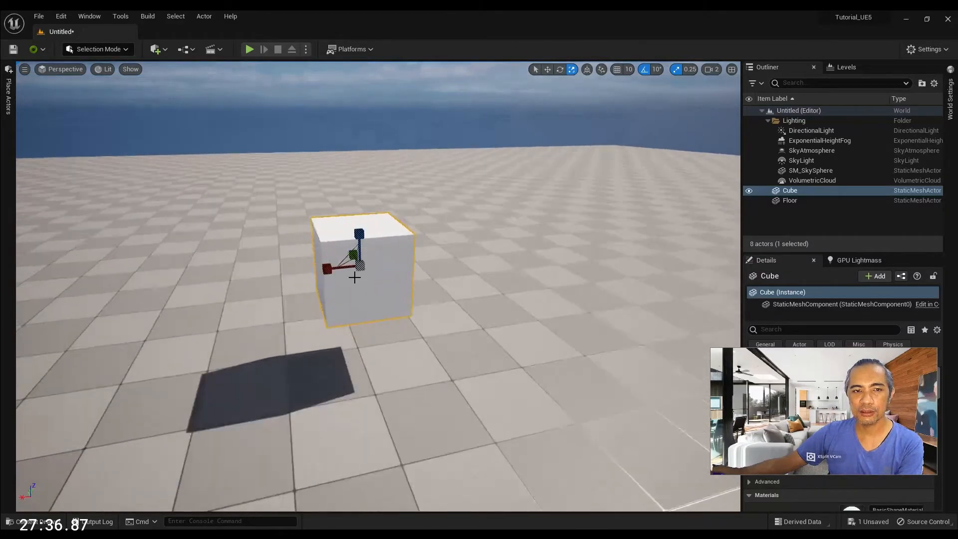
pyautogui.press('f')
pyautogui.scroll(-8, 352, 278)
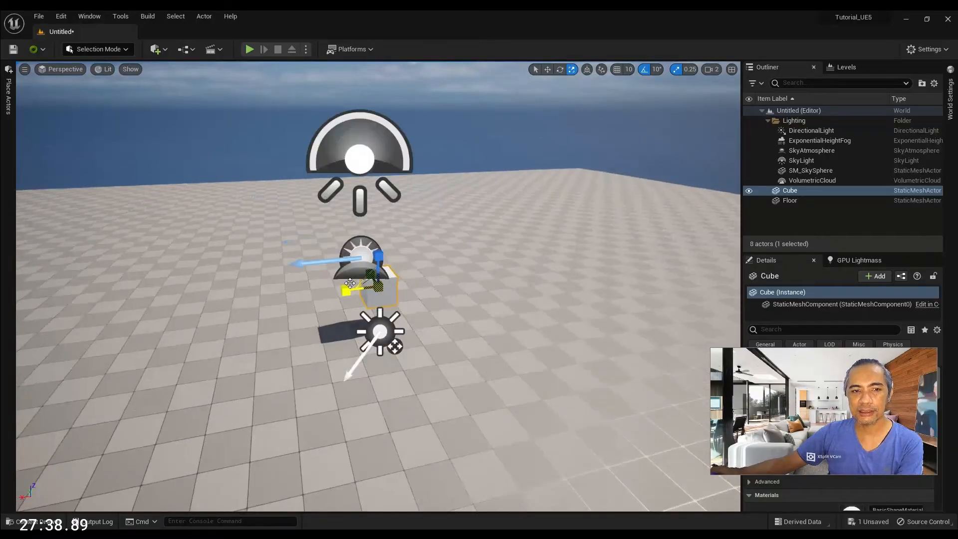
pyautogui.moveTo(350, 283); pyautogui.dragTo(387, 248, button='right')
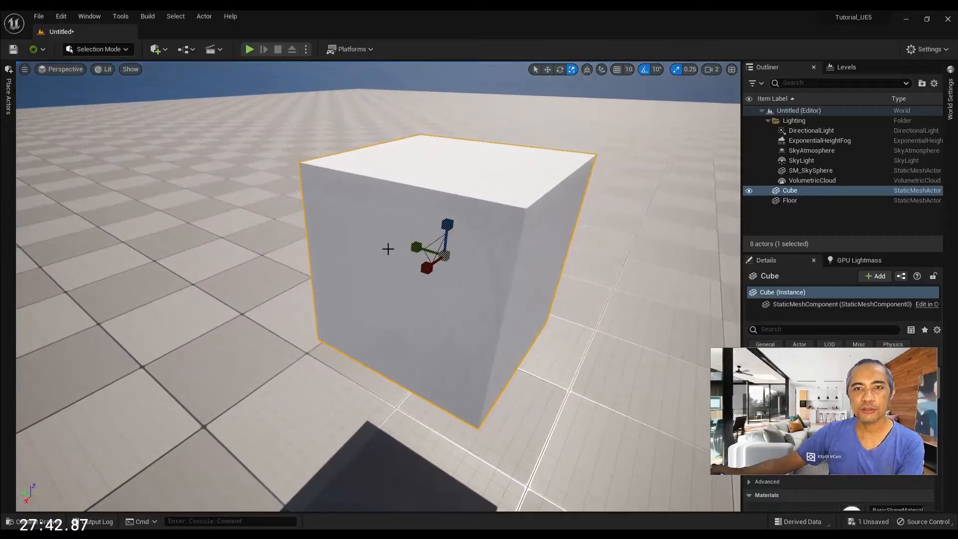
pyautogui.moveTo(446, 255); pyautogui.dragTo(433, 273)
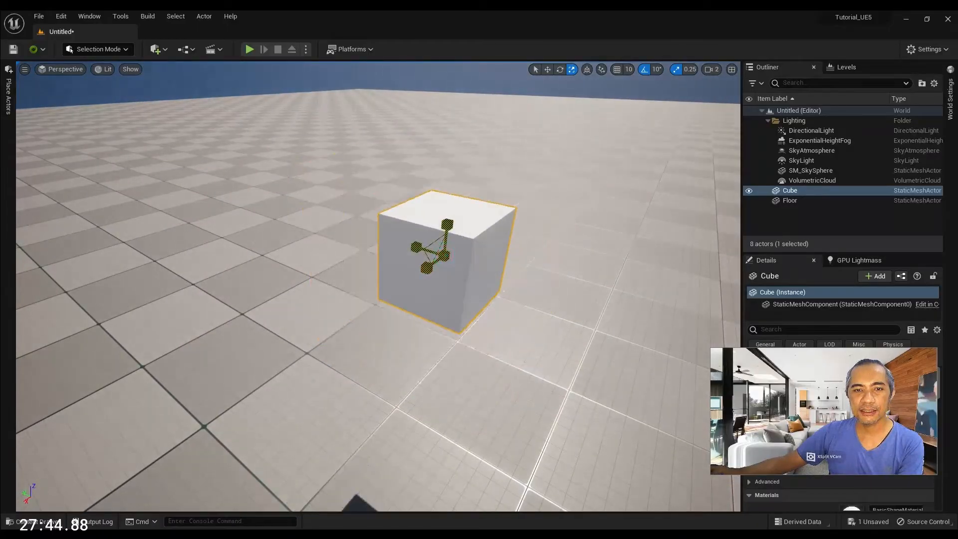
# - Turn off scale snapping and enlarge the cube freely and uniformly on all axes
pyautogui.click(691, 68)
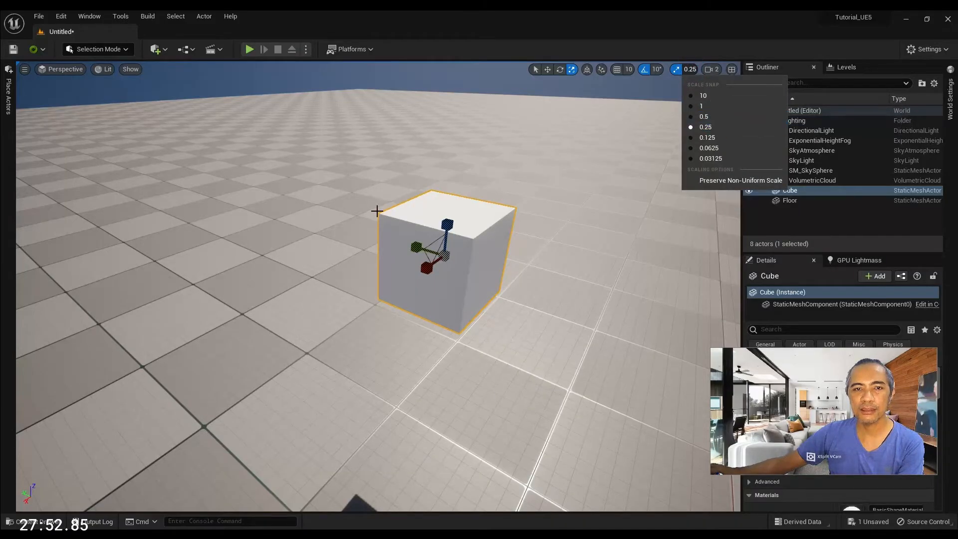
pyautogui.moveTo(448, 260); pyautogui.dragTo(479, 229)
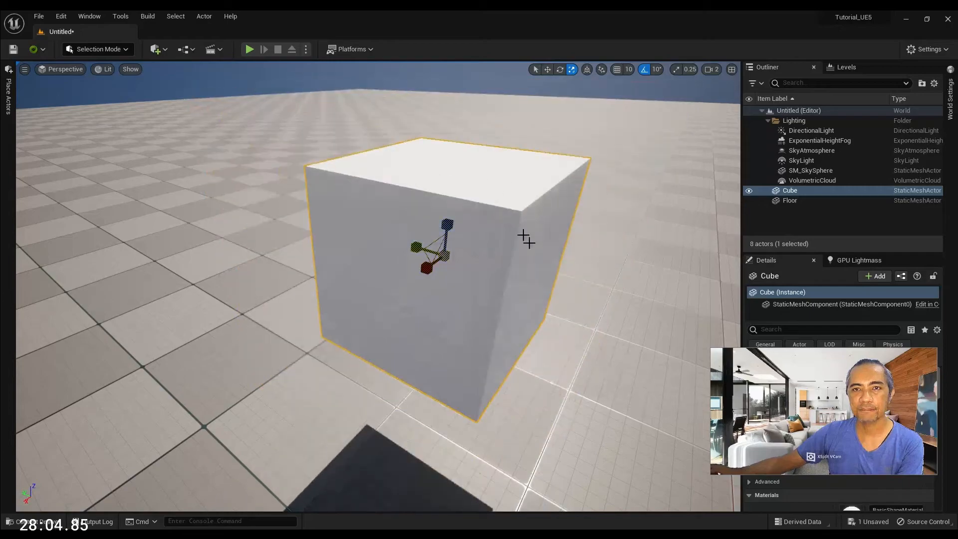
# - Delete the cube from the level
pyautogui.moveTo(527, 240); pyautogui.dragTo(457, 208, button='right')
pyautogui.scroll(-4, 534, 250)
pyautogui.moveTo(535, 250)
pyautogui.mouseDown(button='right')
pyautogui.moveTo(532, 219)
pyautogui.moveTo(549, 248)
pyautogui.moveTo(542, 262)
pyautogui.mouseUp(button='right')
pyautogui.scroll(-3, 544, 265)
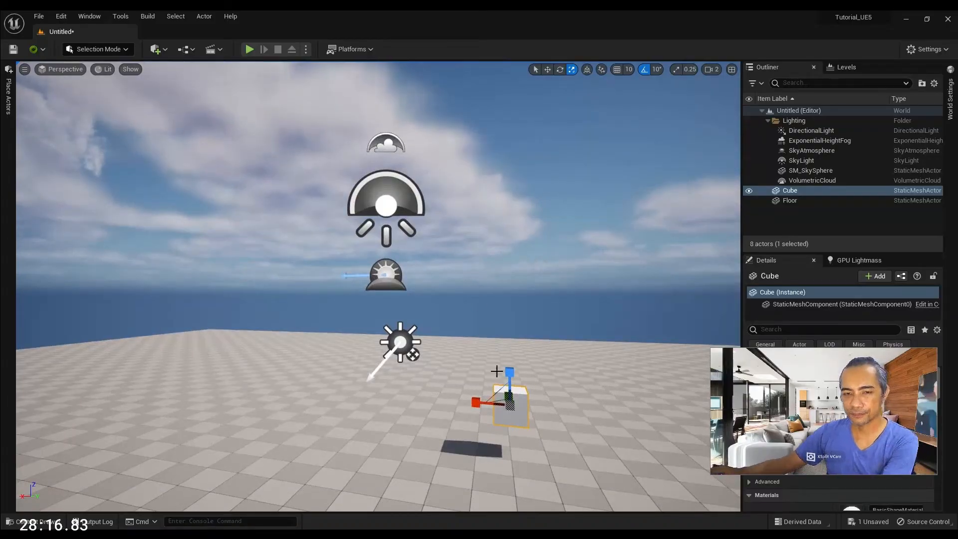
pyautogui.moveTo(482, 285); pyautogui.dragTo(503, 377, button='right')
pyautogui.press('Delete')
# - Set the viewport camera speed to 3 and try it out by moving around the level
pyautogui.moveTo(429, 246)
pyautogui.mouseDown(button='right')
pyautogui.moveTo(442, 254)
pyautogui.moveTo(430, 255)
pyautogui.mouseUp(button='right')
pyautogui.click(712, 70)
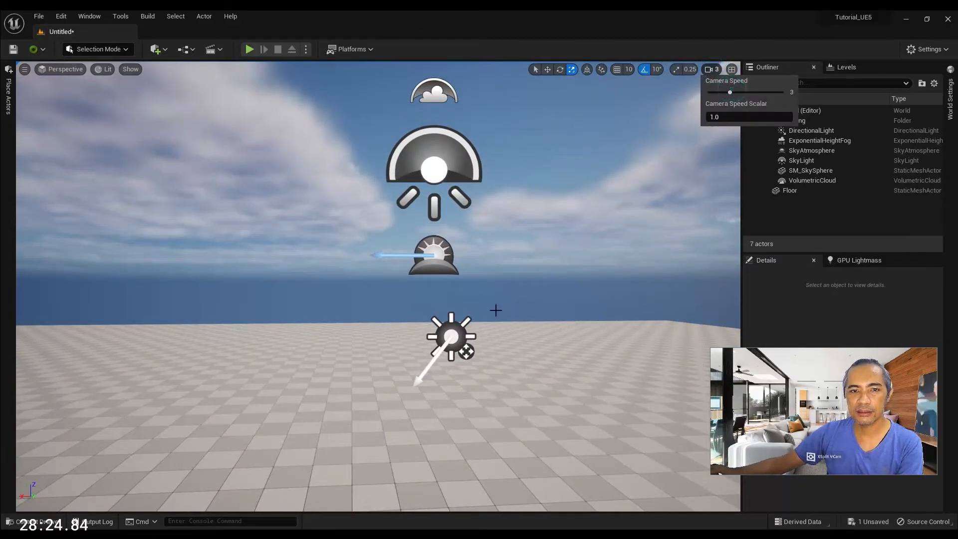
pyautogui.moveTo(496, 311); pyautogui.dragTo(468, 326, button='right')
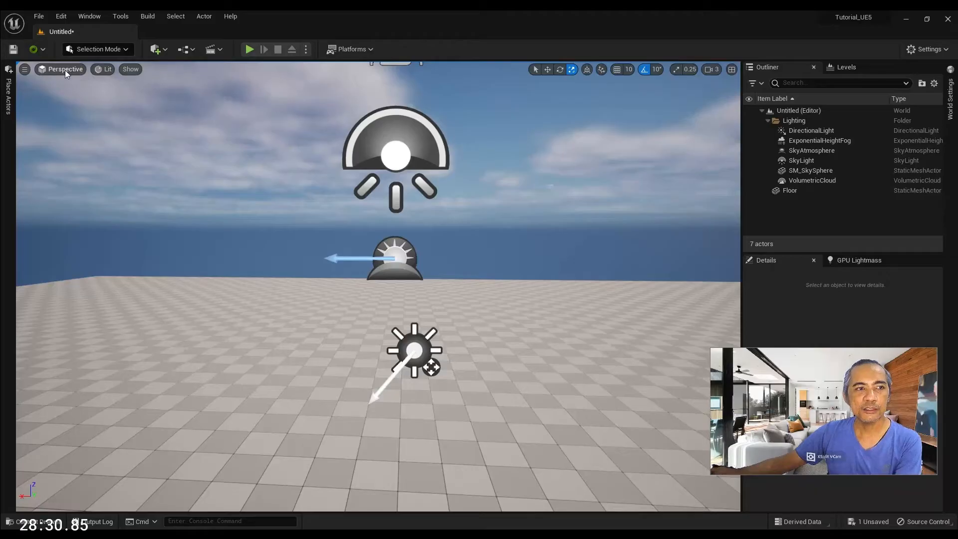
# - Switch the viewport from Perspective to the Top orthographic view and examine the level from above
pyautogui.click(66, 70)
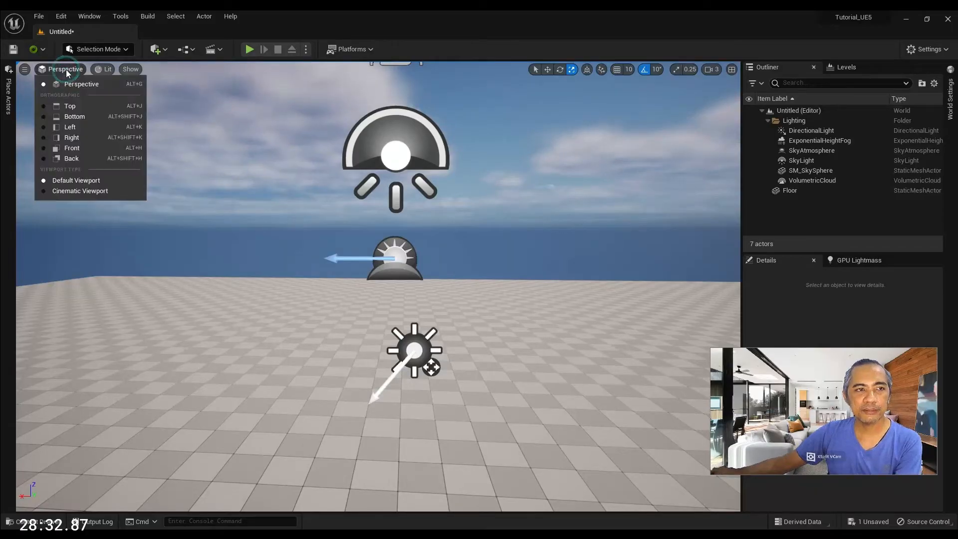
pyautogui.click(65, 70)
pyautogui.moveTo(173, 155); pyautogui.dragTo(192, 145, button='right')
pyautogui.click(66, 69)
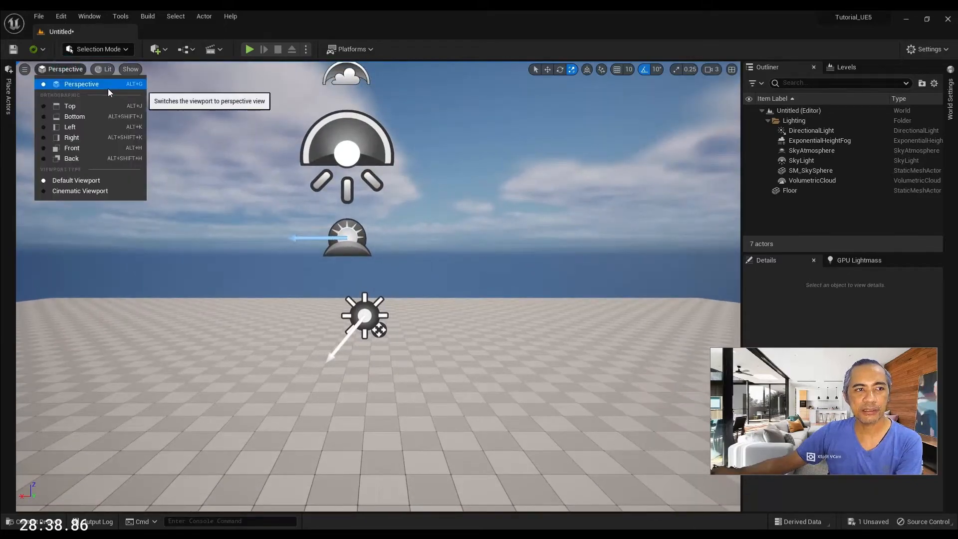
pyautogui.click(73, 106)
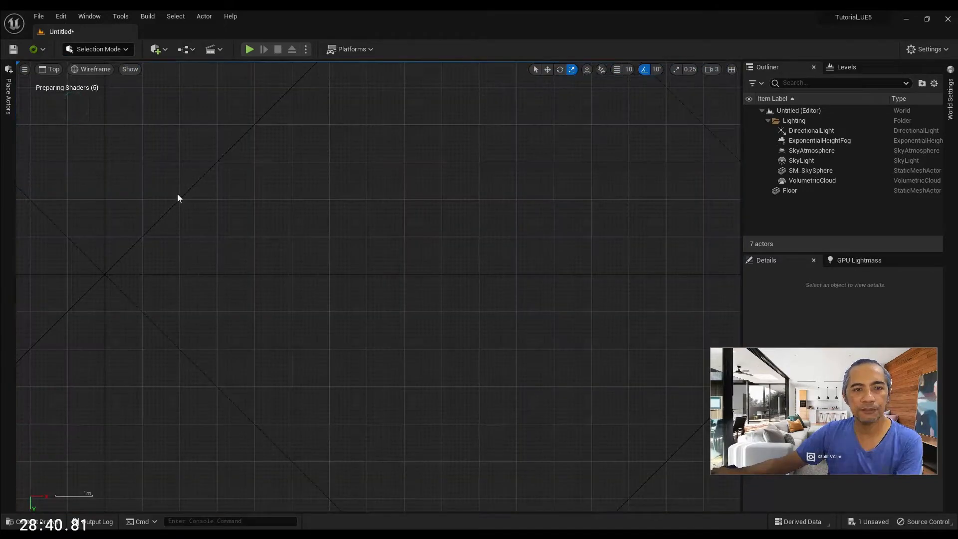
pyautogui.scroll(-5, 257, 262)
pyautogui.scroll(5, 363, 259)
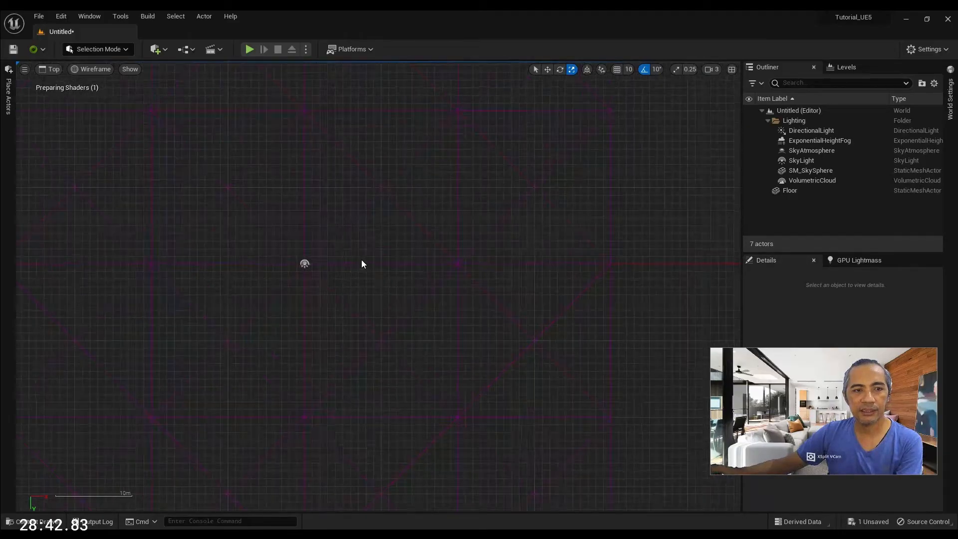
pyautogui.scroll(-8, 362, 259)
pyautogui.scroll(5, 359, 259)
# - Examine the level in the Right orthographic view and in the Front orthographic view
pyautogui.click(50, 70)
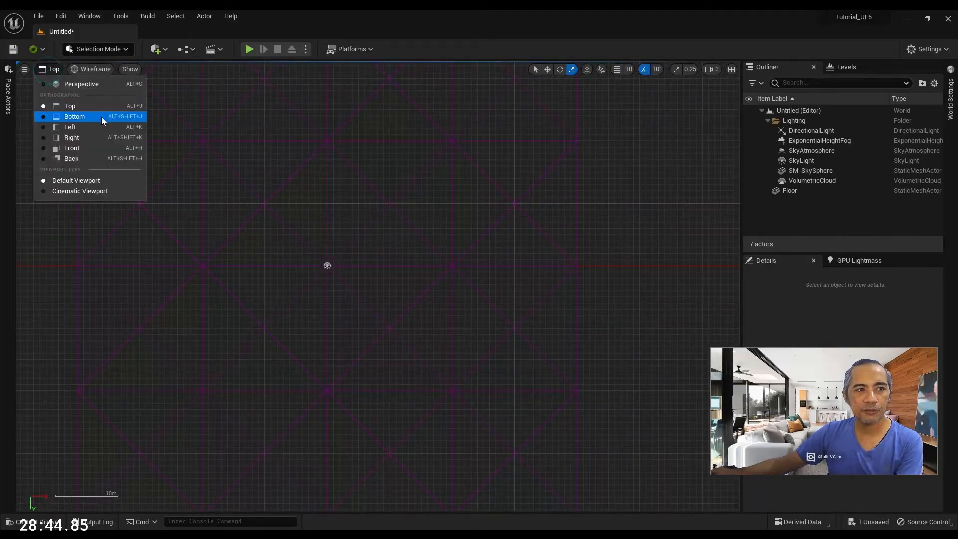
pyautogui.click(75, 138)
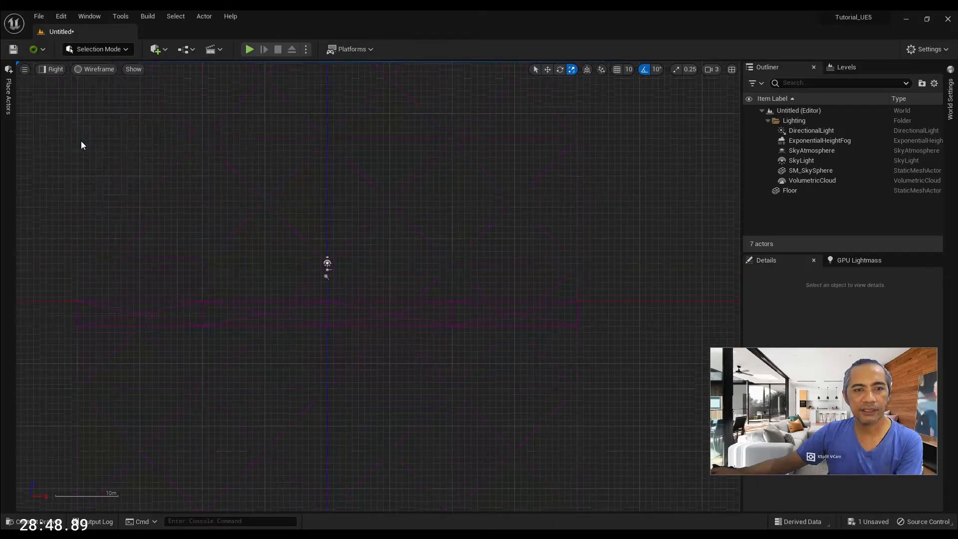
pyautogui.click(58, 71)
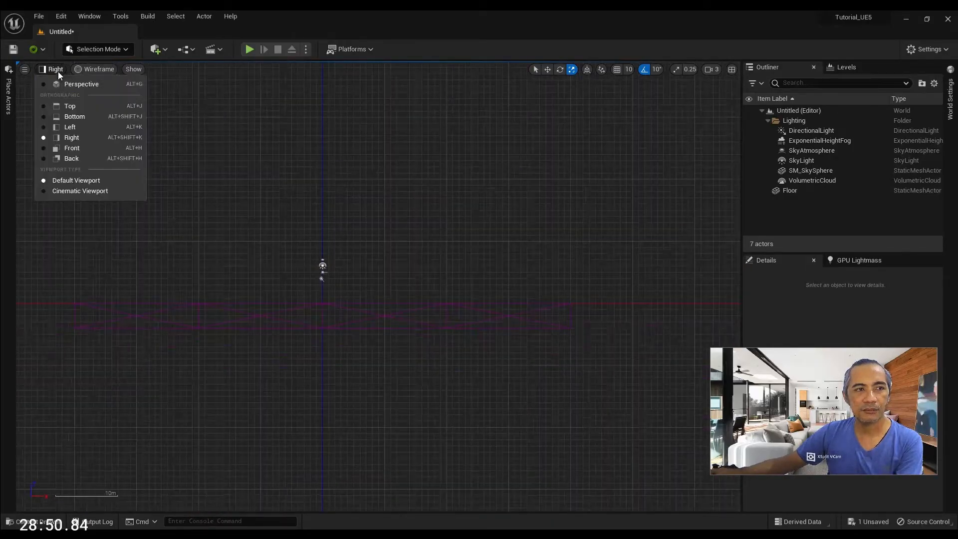
pyautogui.click(78, 147)
pyautogui.scroll(5, 439, 271)
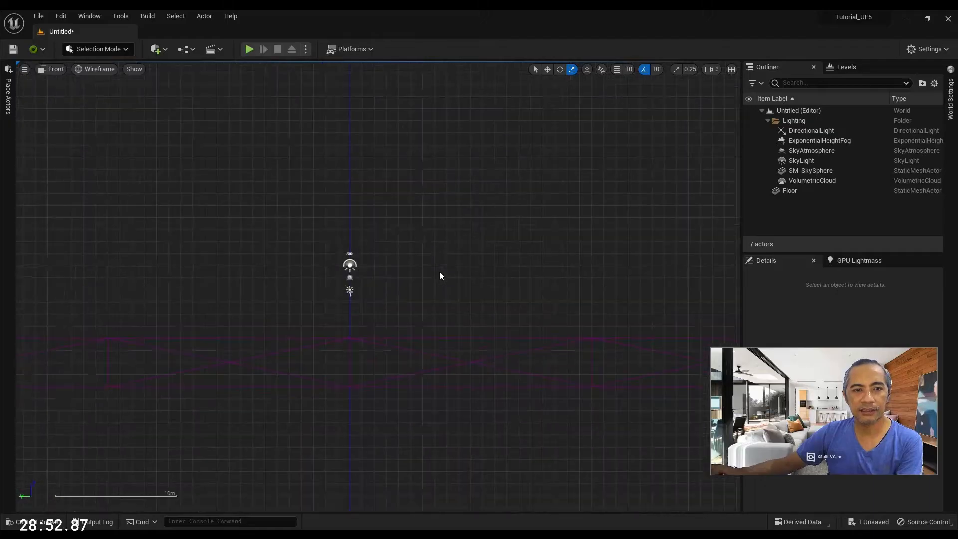
pyautogui.scroll(-8, 402, 268)
pyautogui.scroll(2, 342, 220)
pyautogui.scroll(-1, 331, 222)
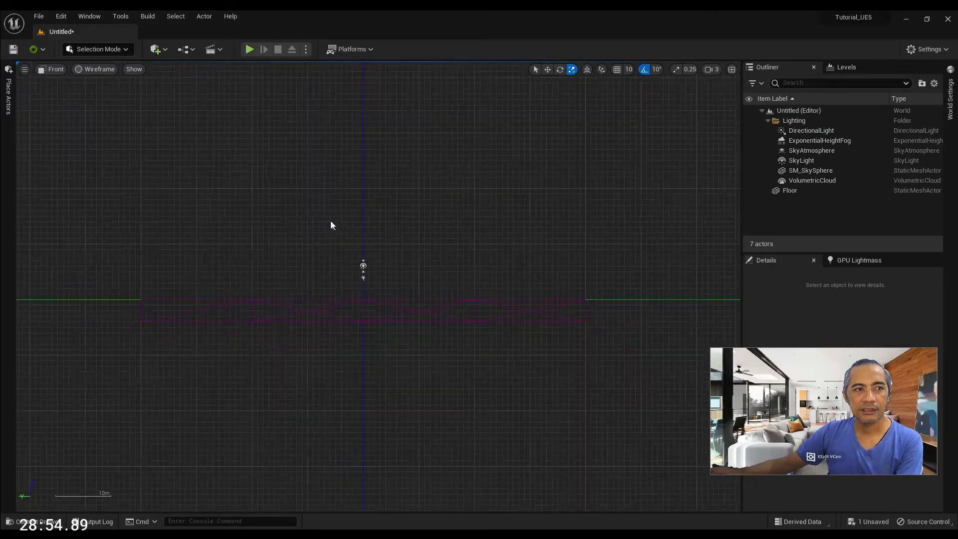
# - Return the viewport to Perspective and switch to the four-pane viewport layout
pyautogui.click(55, 70)
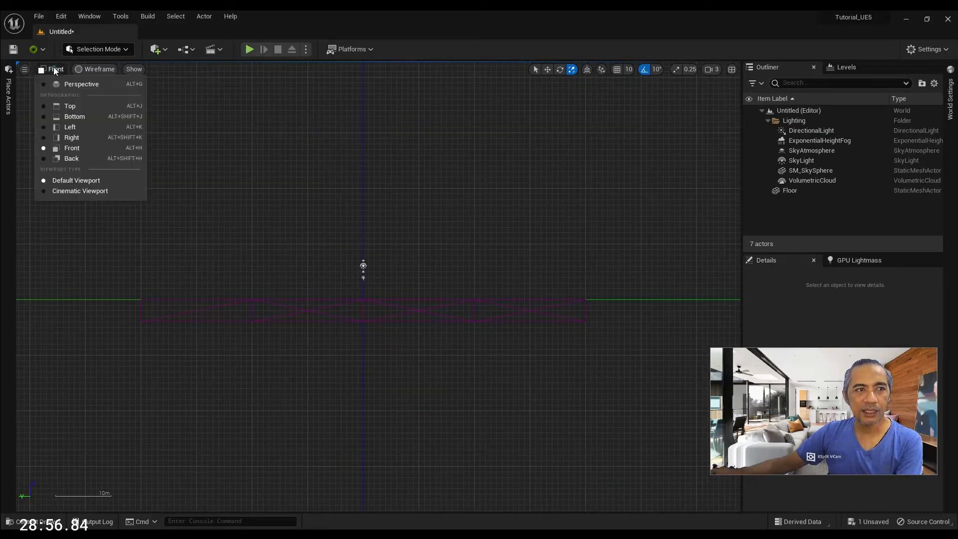
pyautogui.click(71, 85)
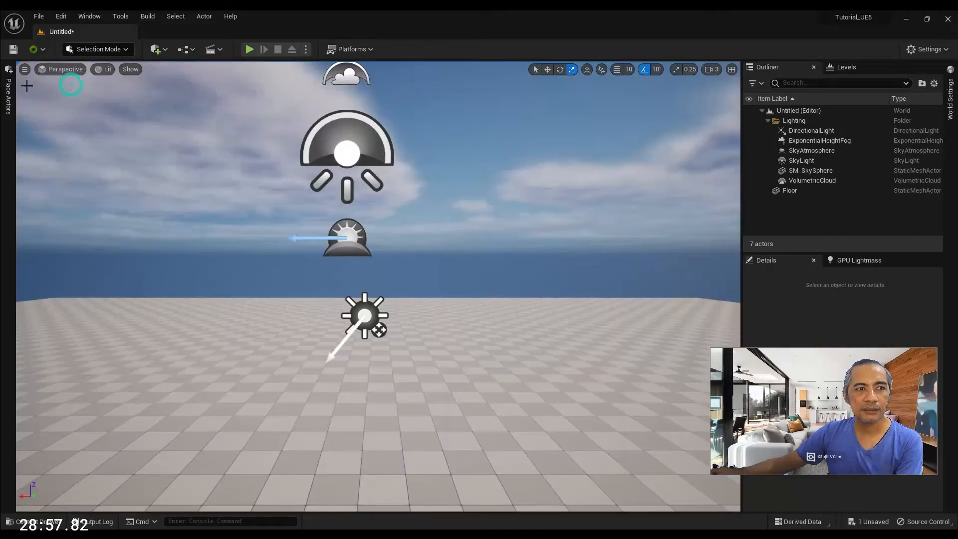
pyautogui.click(731, 70)
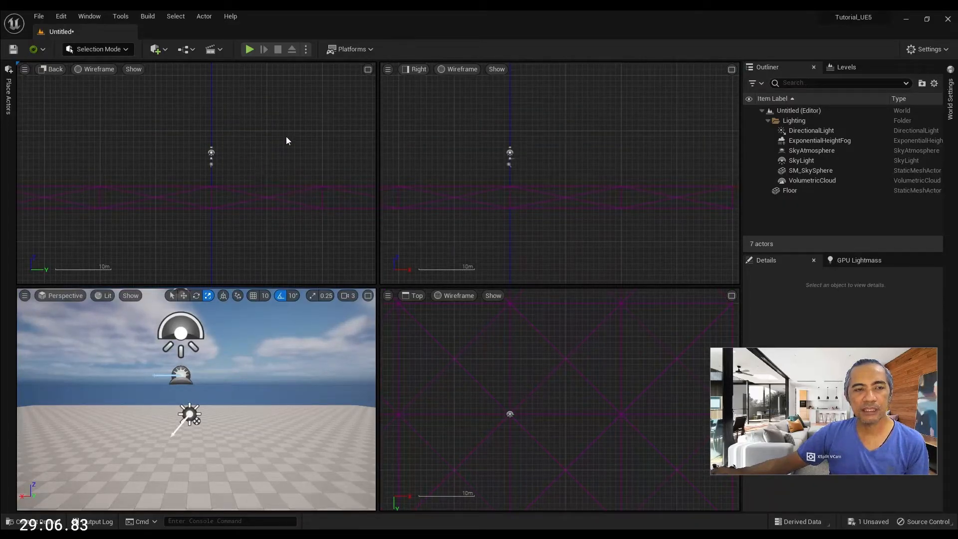
# - Change the Back pane to the Top view and the existing Top pane to the Front view, keeping the Right pane
pyautogui.click(274, 159)
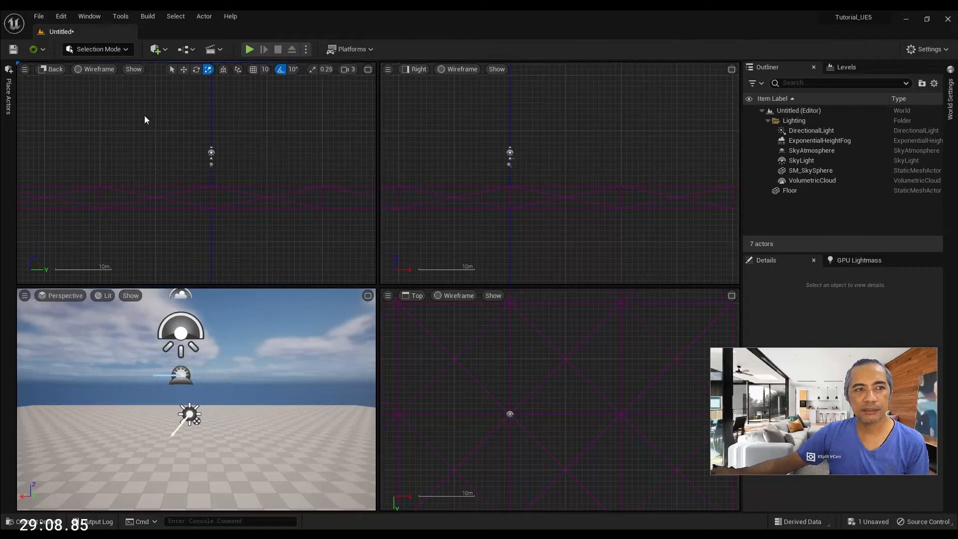
pyautogui.click(54, 70)
pyautogui.click(73, 102)
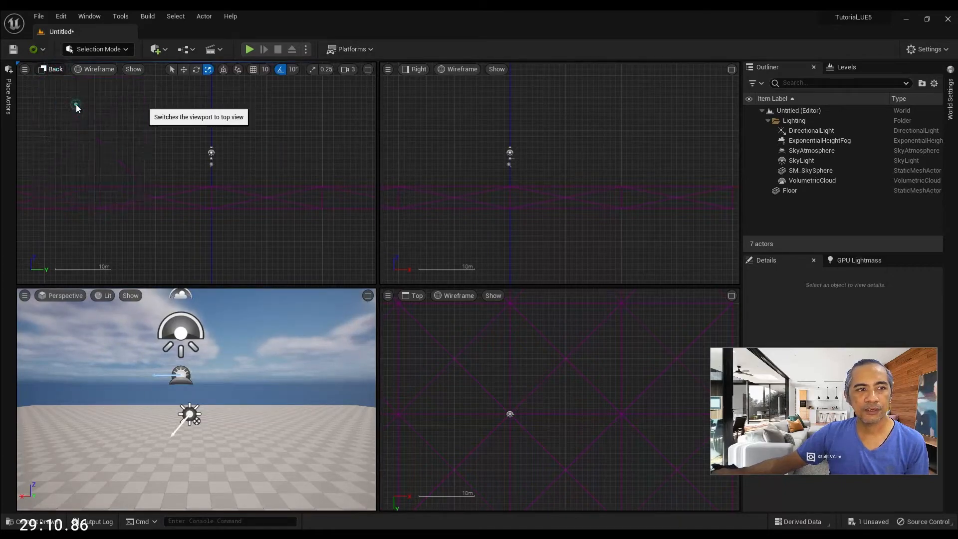
pyautogui.click(415, 70)
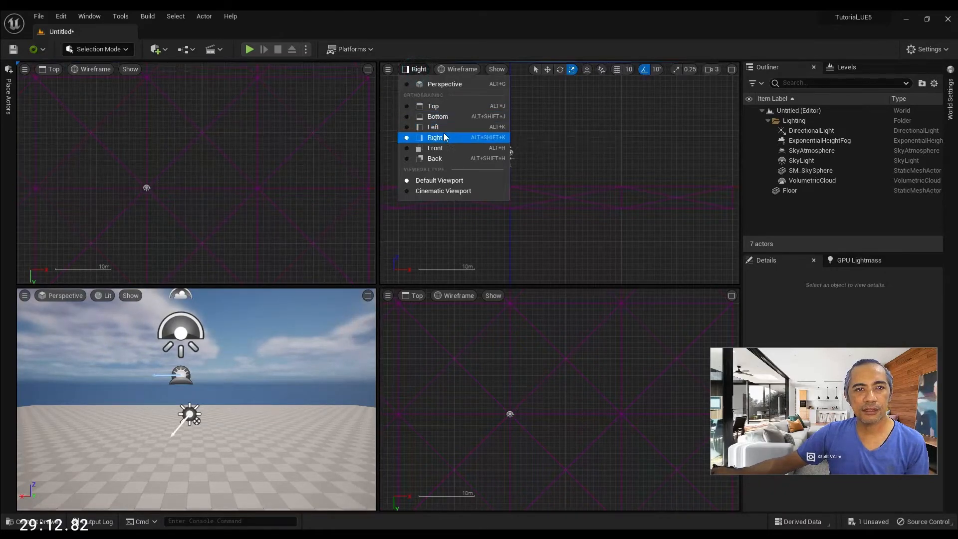
pyautogui.click(417, 296)
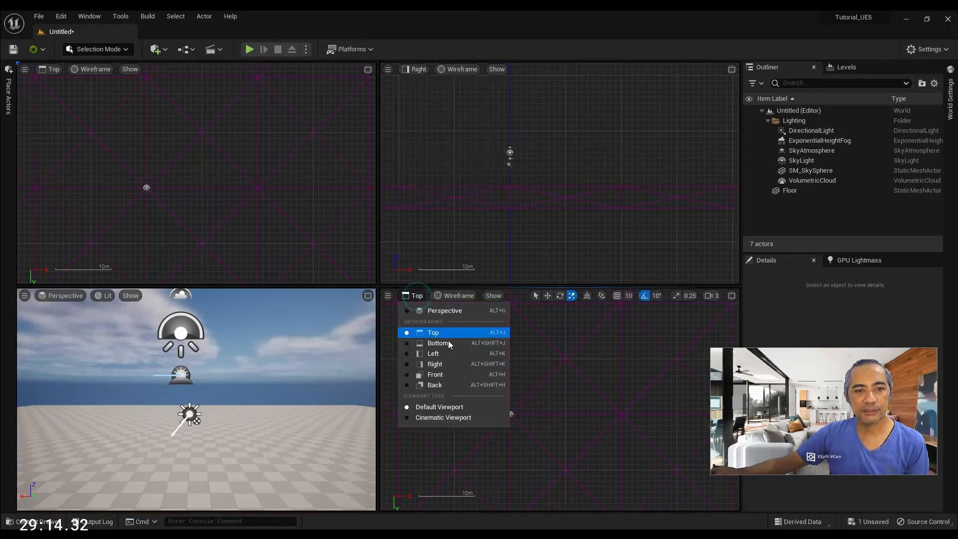
pyautogui.click(447, 375)
# - Try panning and zooming in the orthographic panes, and maximize the Perspective pane to a single viewport
pyautogui.moveTo(471, 214); pyautogui.dragTo(504, 216, button='right')
pyautogui.scroll(2, 250, 380)
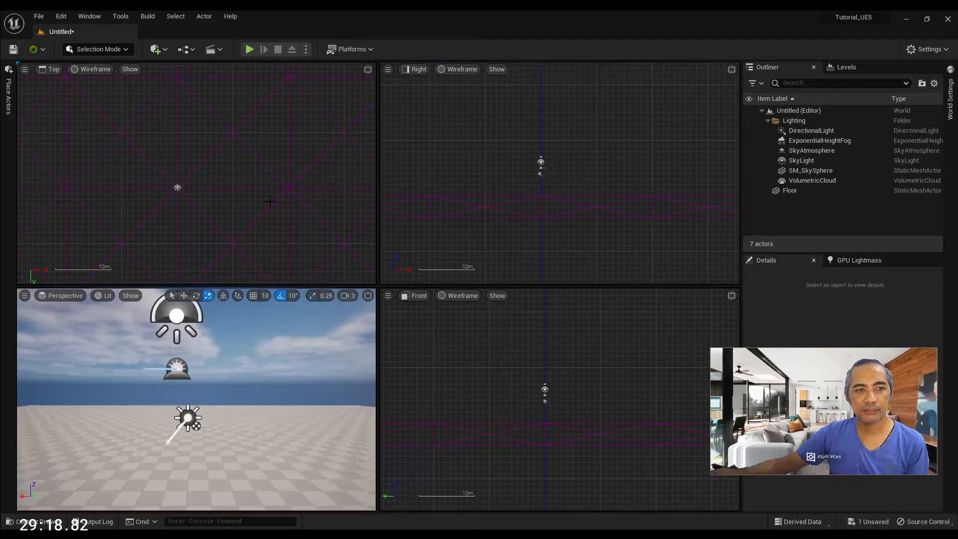
pyautogui.moveTo(271, 204); pyautogui.dragTo(295, 208, button='right')
pyautogui.scroll(6, 235, 180)
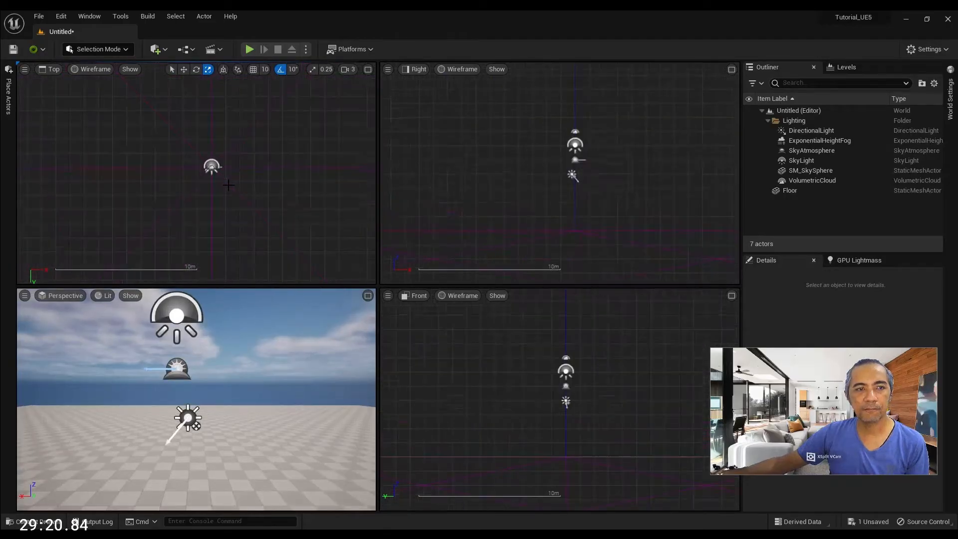
pyautogui.scroll(-4, 241, 178)
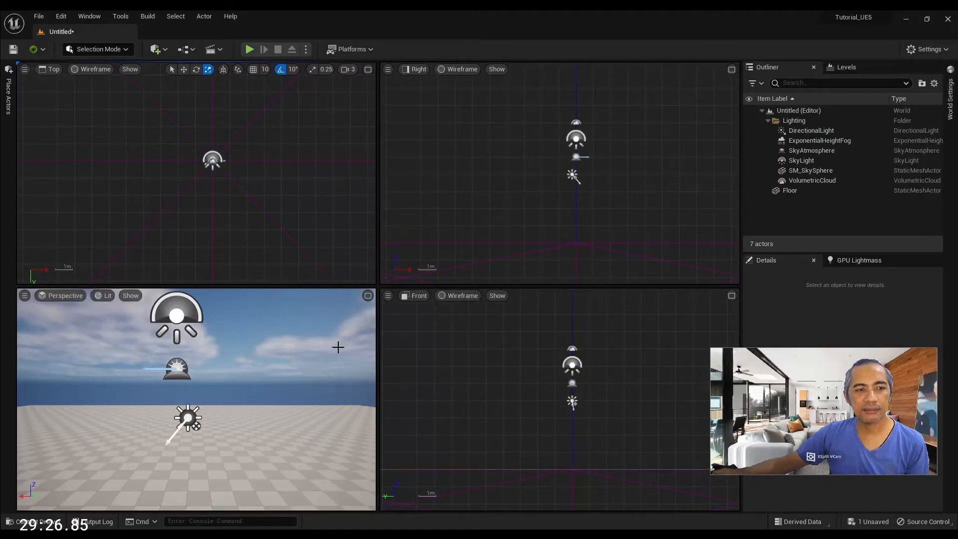
pyautogui.click(368, 296)
# - Review the view modes available for the Perspective viewport
pyautogui.moveTo(368, 297); pyautogui.dragTo(287, 296, button='right')
pyautogui.press('d')
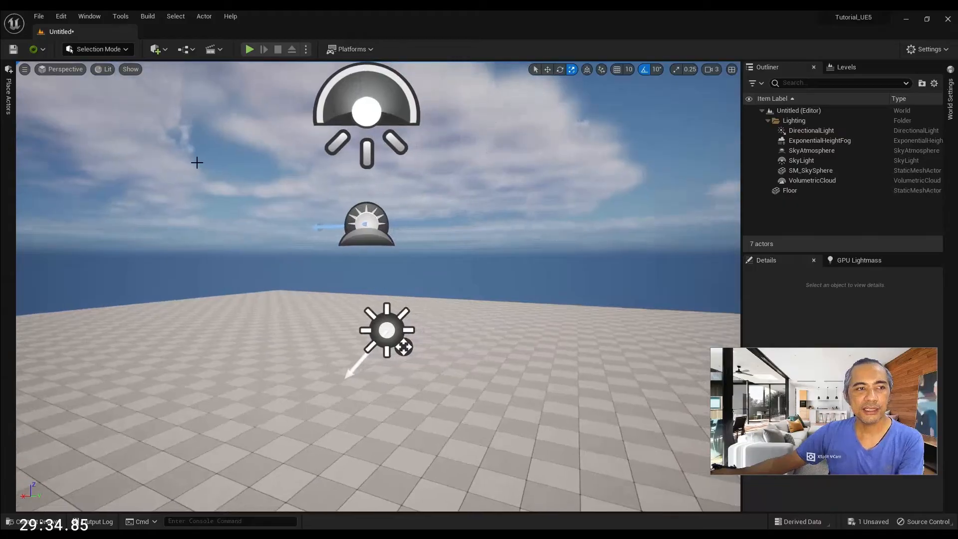
pyautogui.press('a')
pyautogui.moveTo(194, 159); pyautogui.dragTo(214, 147, button='right')
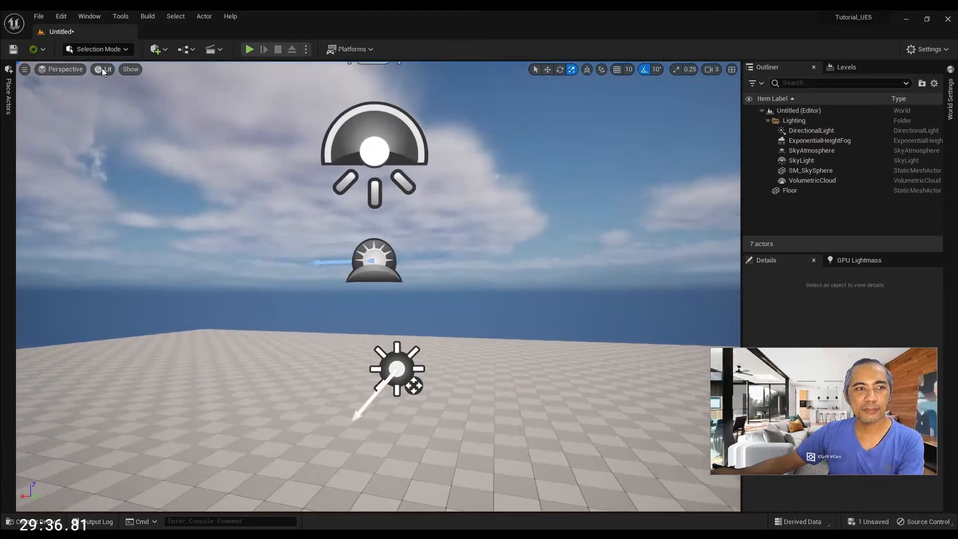
pyautogui.click(102, 68)
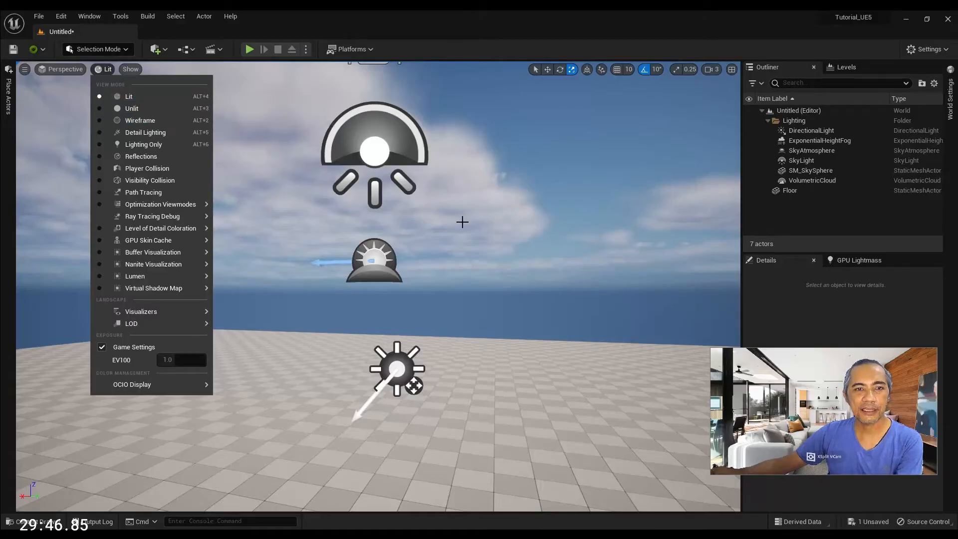
# - Switch the Perspective viewport's view mode from Lit to Unlit
pyautogui.moveTo(462, 222); pyautogui.dragTo(347, 211, button='right')
pyautogui.press('d')
pyautogui.press('q')
pyautogui.press('d')
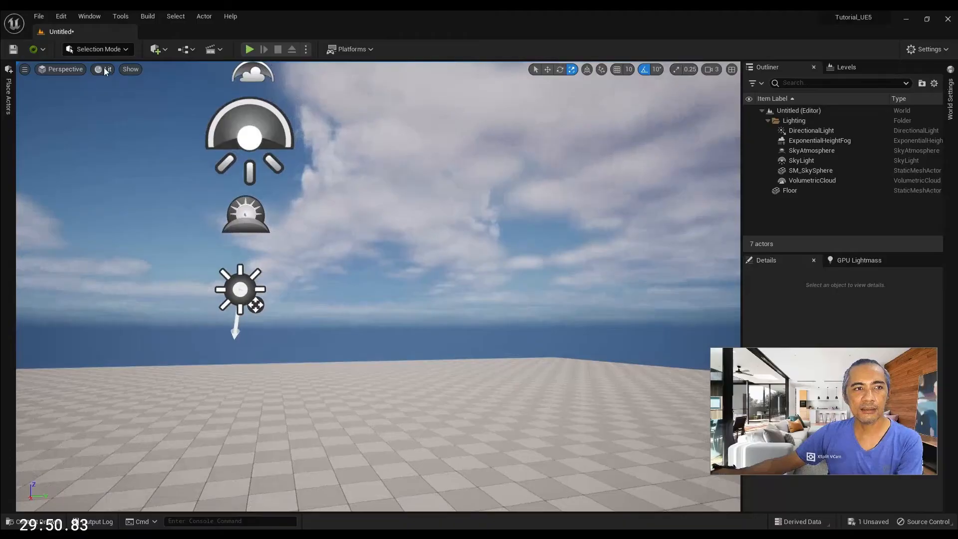
pyautogui.click(106, 70)
pyautogui.click(132, 107)
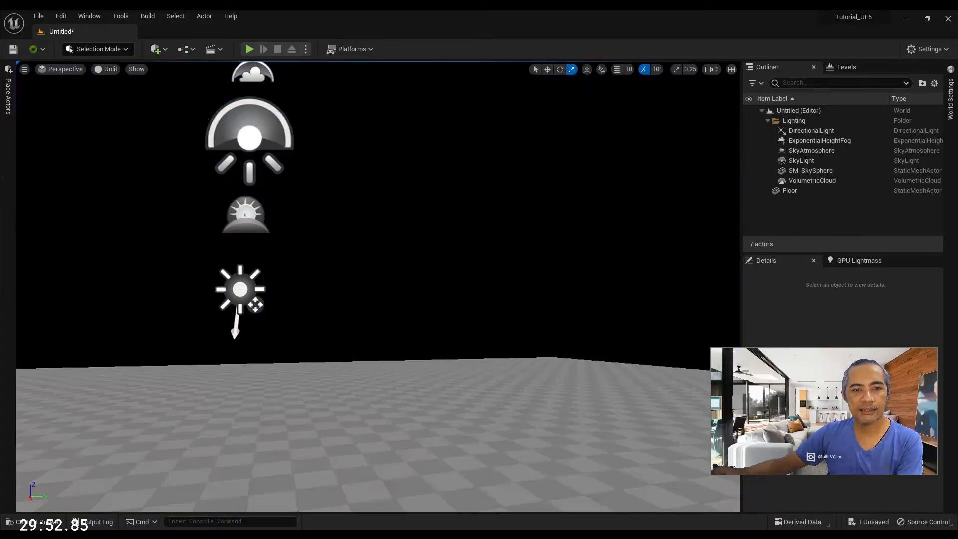
# - Fly around the unlit level and switch the view mode to Wireframe
pyautogui.moveTo(350, 214); pyautogui.dragTo(211, 245, button='right')
pyautogui.press('e')
pyautogui.press('q')
pyautogui.press('d')
pyautogui.press('w')
pyautogui.press('s')
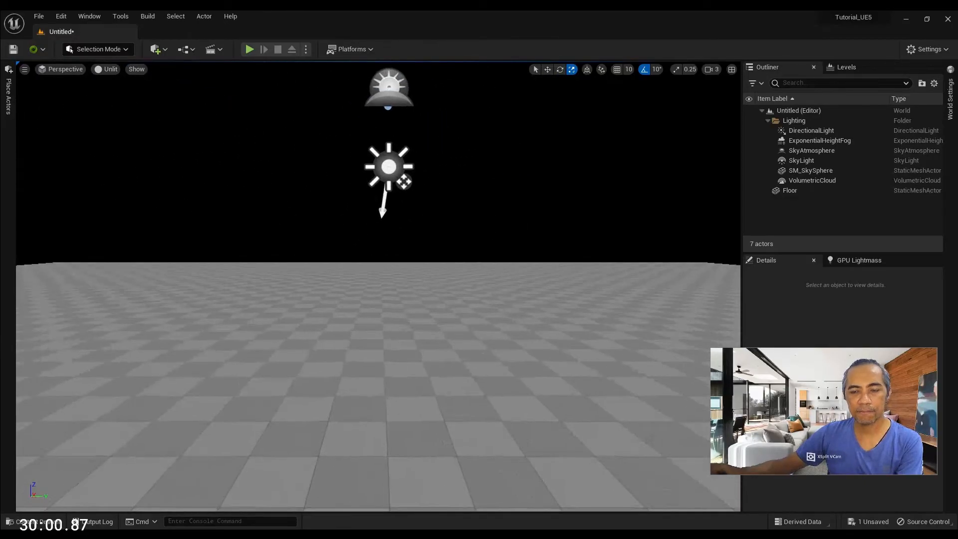
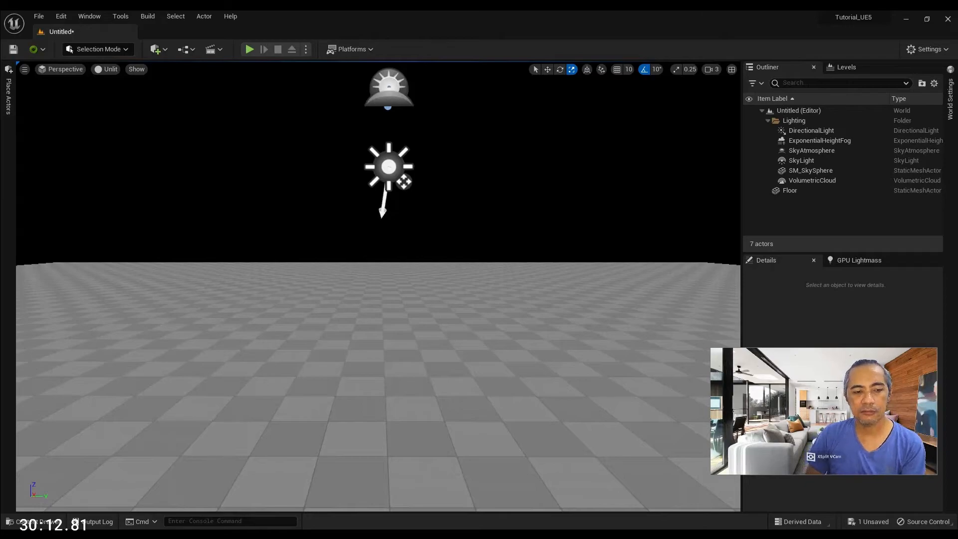
pyautogui.click(111, 70)
pyautogui.click(131, 120)
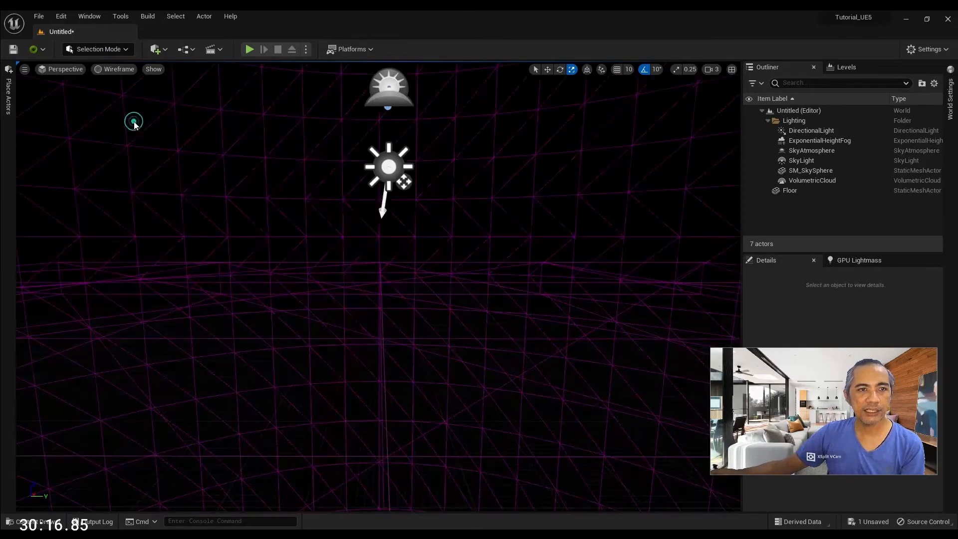
# - Switch the Perspective viewport's view mode to Path Tracing, and return it to Lit
pyautogui.click(122, 72)
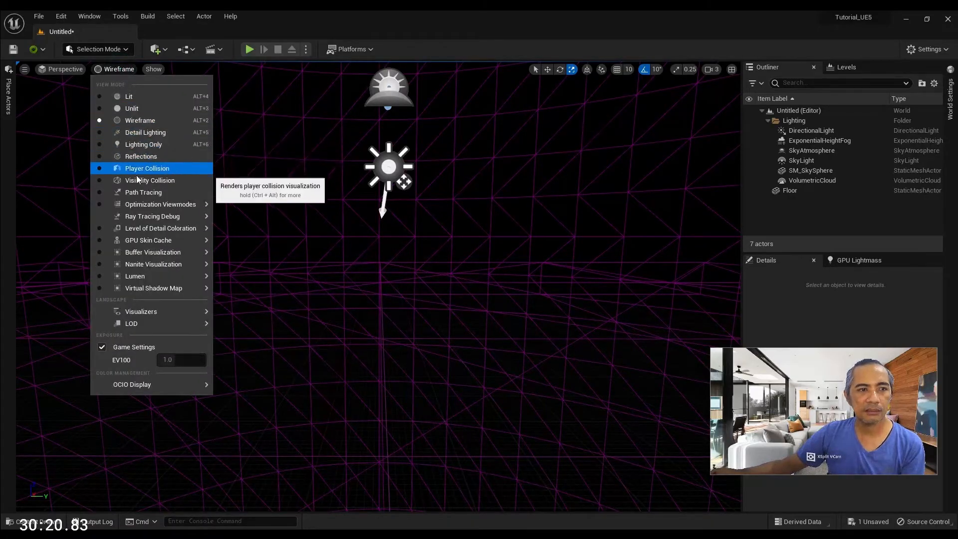
pyautogui.click(156, 192)
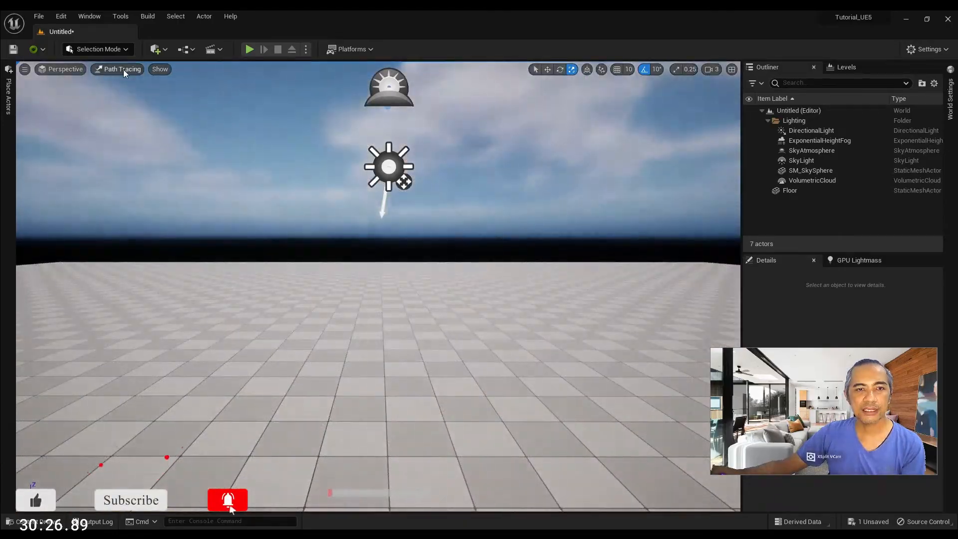
pyautogui.click(124, 72)
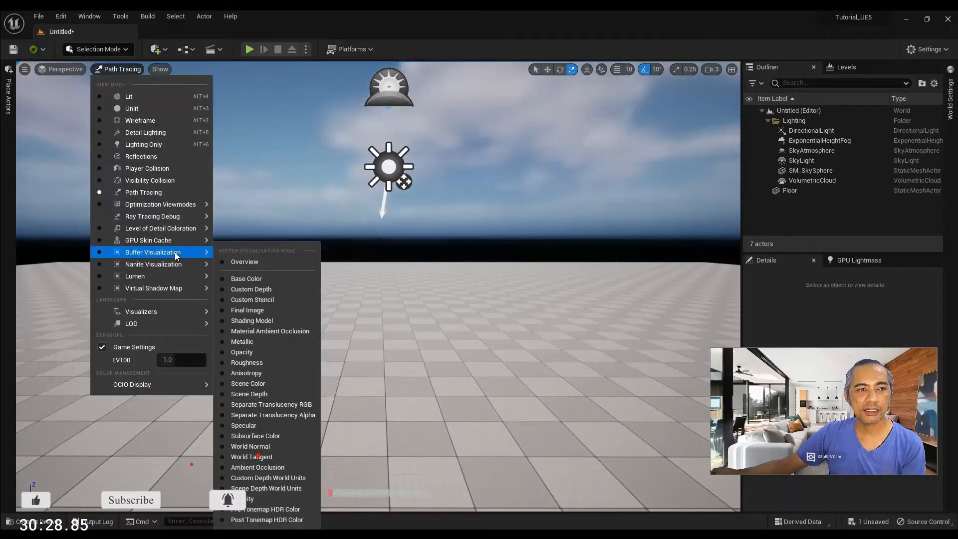
pyautogui.moveTo(163, 244)
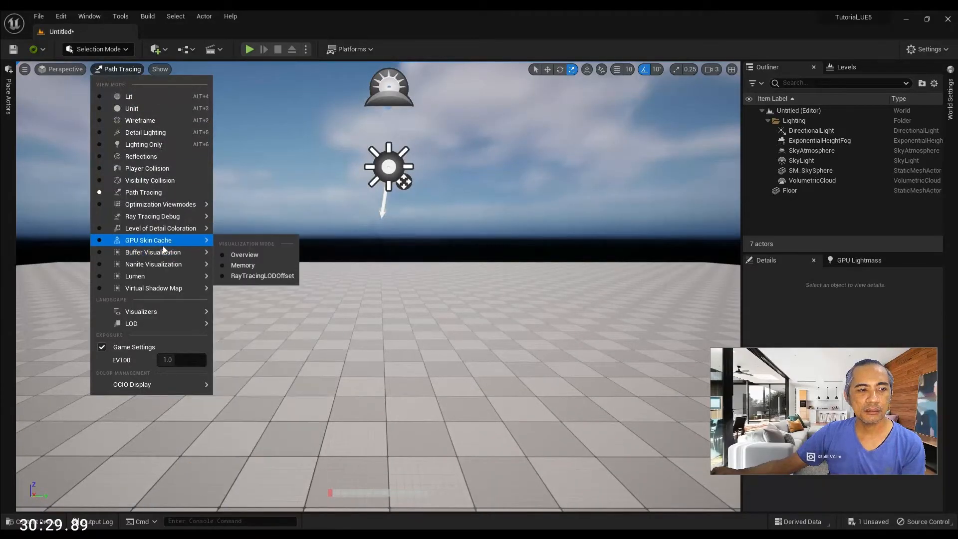
pyautogui.click(141, 97)
# - Toggle the viewport's Collision and Navigation show flags on and off again
pyautogui.click(132, 69)
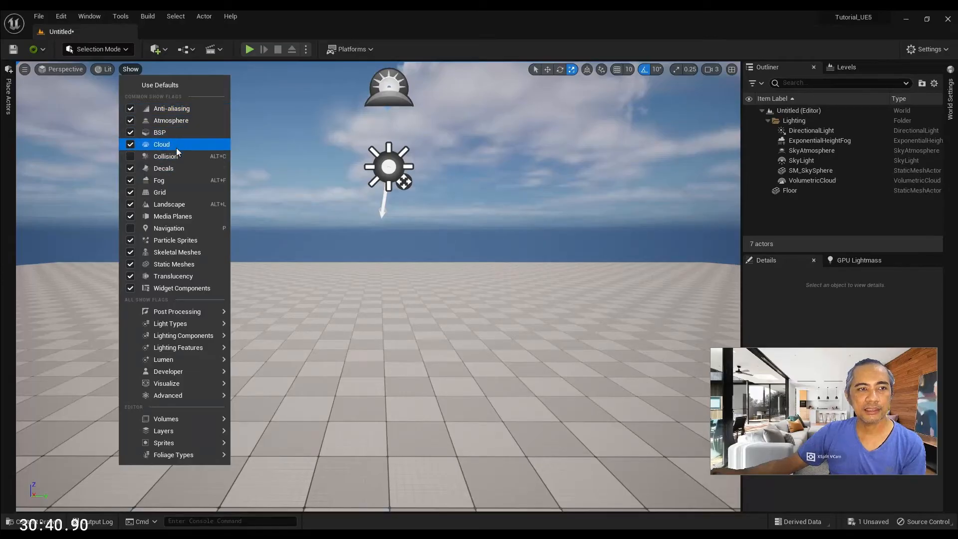
pyautogui.click(130, 157)
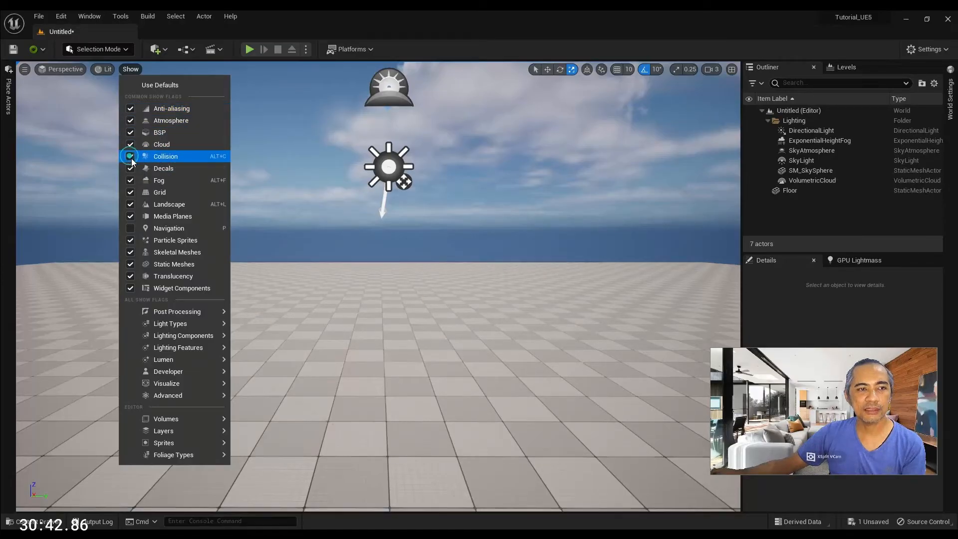
pyautogui.click(129, 158)
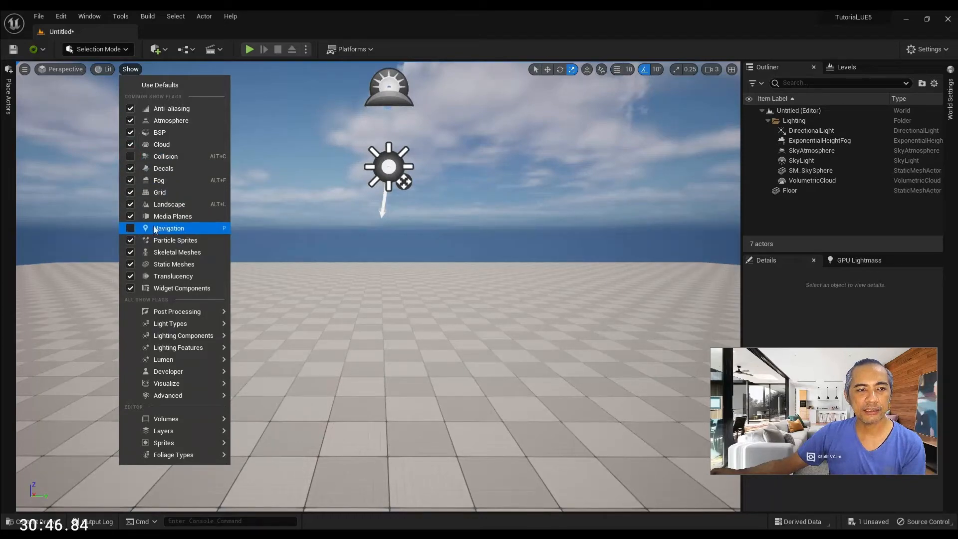
pyautogui.click(130, 228)
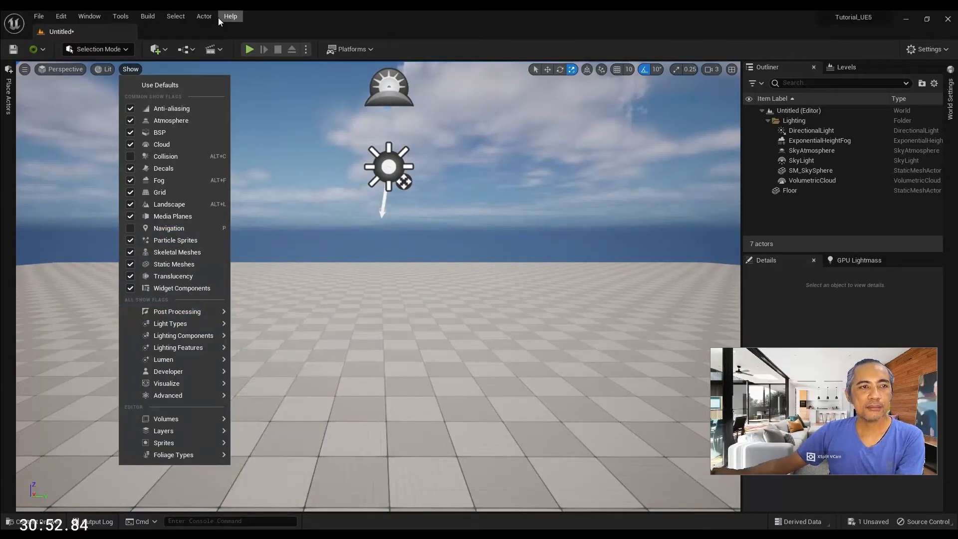
# - Turn the viewport's Realtime rendering off and back on
pyautogui.click(24, 70)
pyautogui.click(24, 70)
pyautogui.click(24, 70)
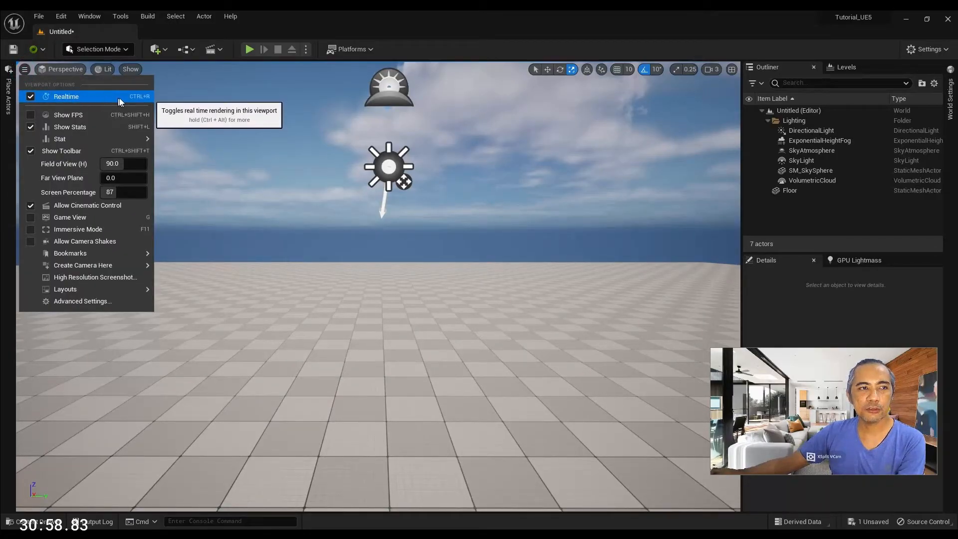
pyautogui.click(31, 97)
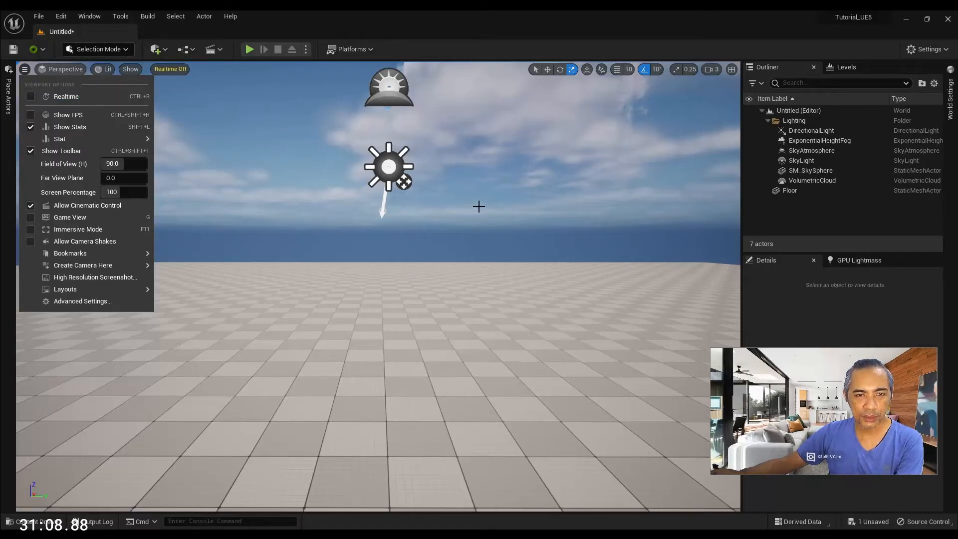
pyautogui.click(31, 96)
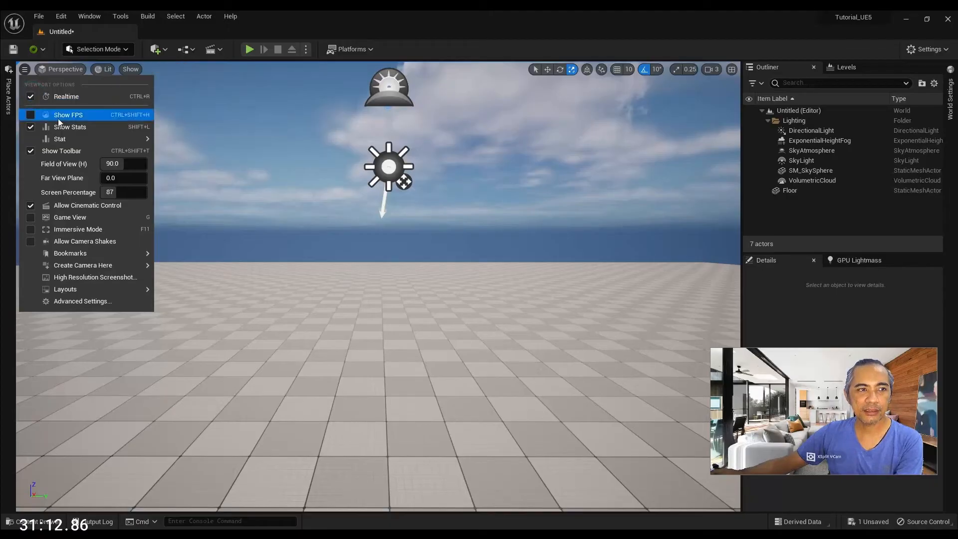
# - Enable the Show FPS display for the viewport and fly around the level to check the frame rate
pyautogui.click(30, 115)
pyautogui.moveTo(406, 139); pyautogui.dragTo(386, 128, button='right')
pyautogui.moveTo(671, 154); pyautogui.dragTo(748, 141, button='right')
pyautogui.press('a')
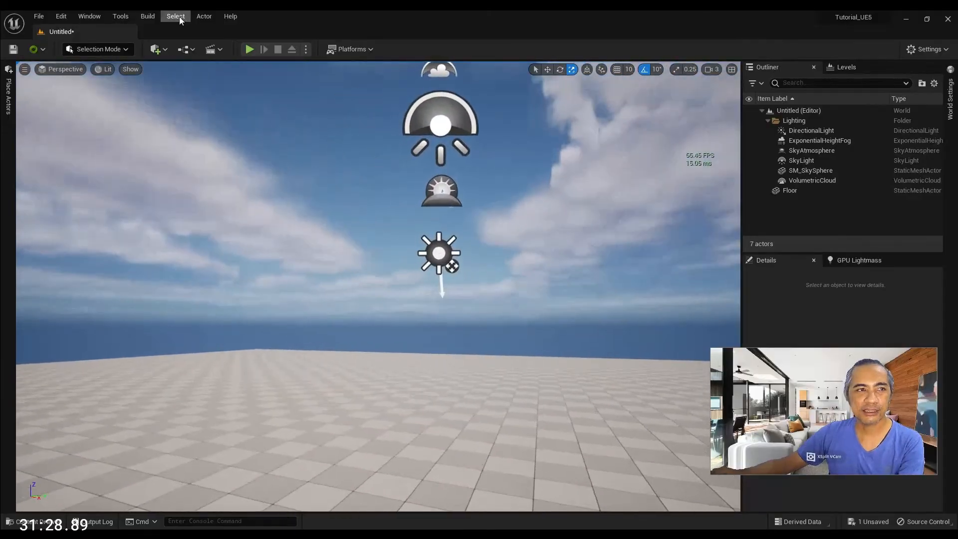
# - Review the Stat command categories and the Show Toolbar setting among the viewport options
pyautogui.click(24, 69)
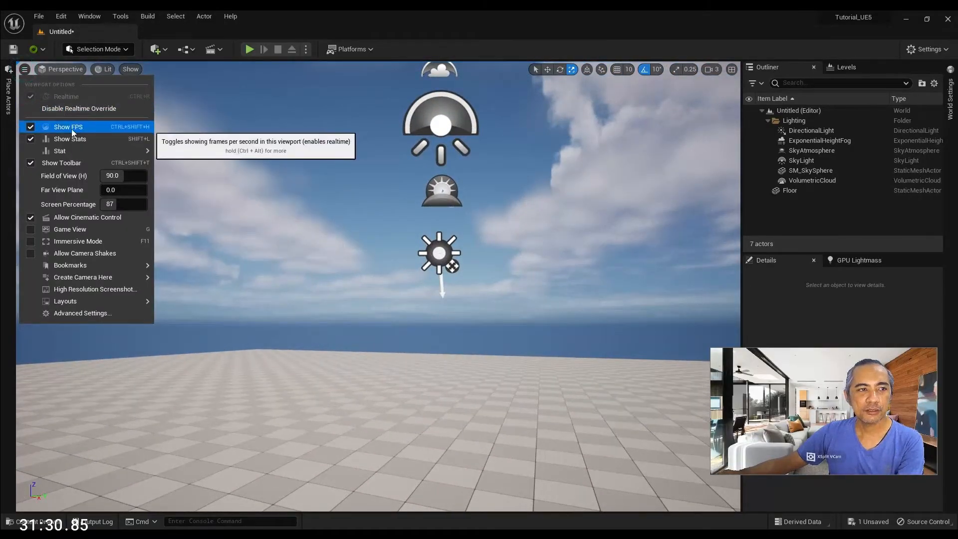
pyautogui.moveTo(106, 149)
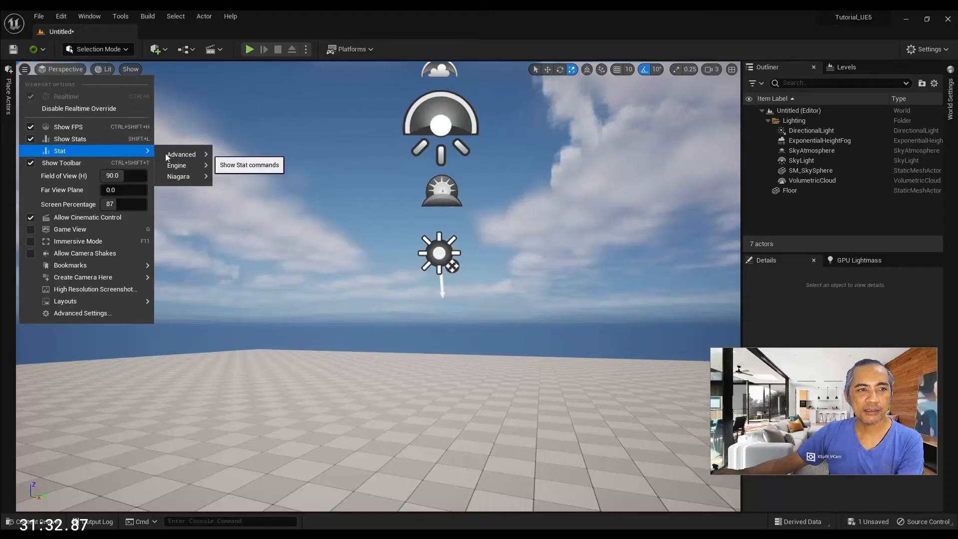
pyautogui.moveTo(189, 155)
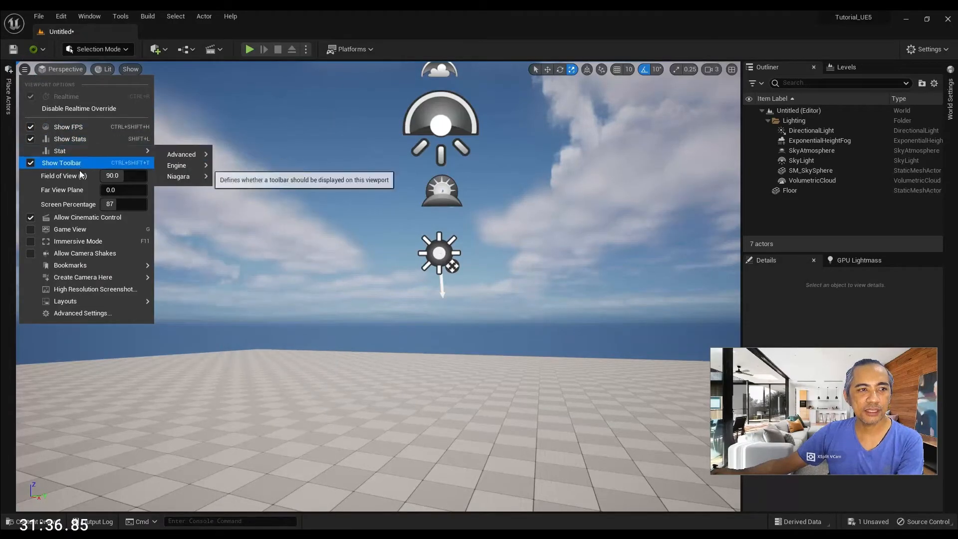
pyautogui.moveTo(427, 232)
pyautogui.mouseDown(button='right')
pyautogui.moveTo(430, 205)
pyautogui.moveTo(442, 230)
pyautogui.mouseUp(button='right')
# - Try a wider horizontal field of view for the viewport and reset it to 90
pyautogui.click(25, 70)
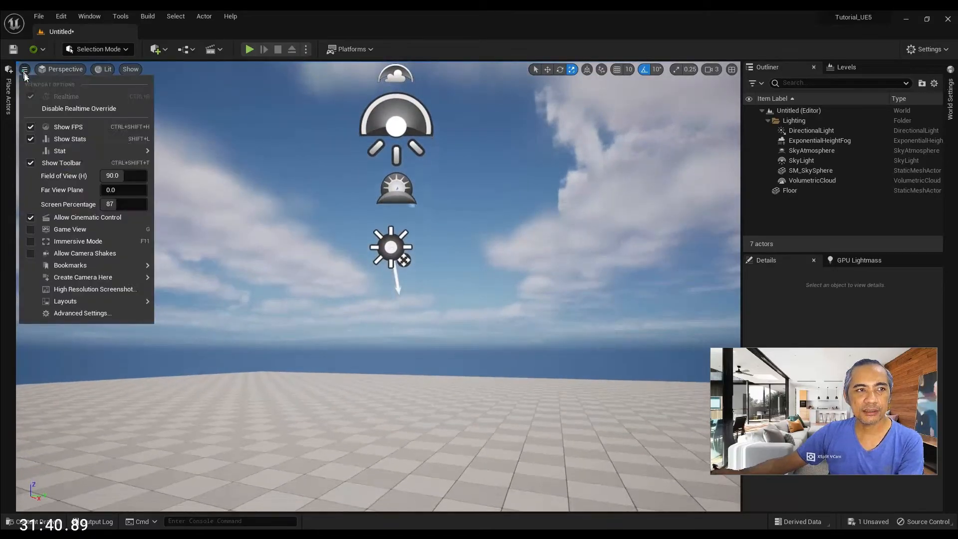
pyautogui.moveTo(128, 175); pyautogui.dragTo(133, 175)
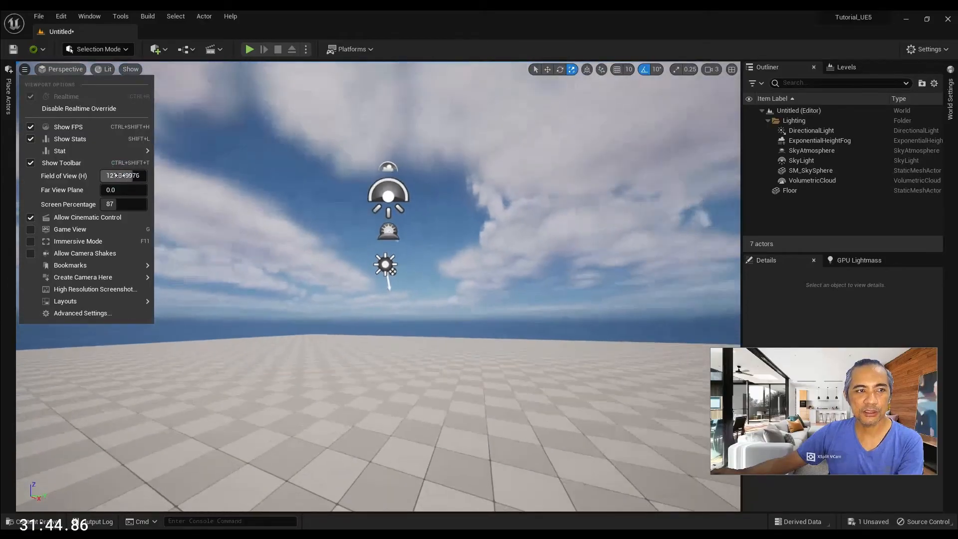
pyautogui.press('Return')
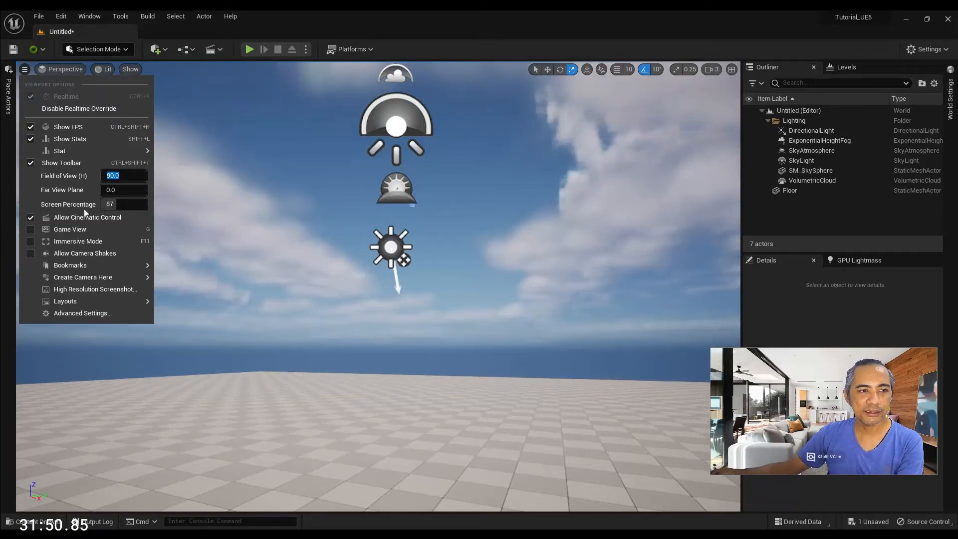
# - Try a screen percentage of 80 for the viewport
pyautogui.click(127, 209)
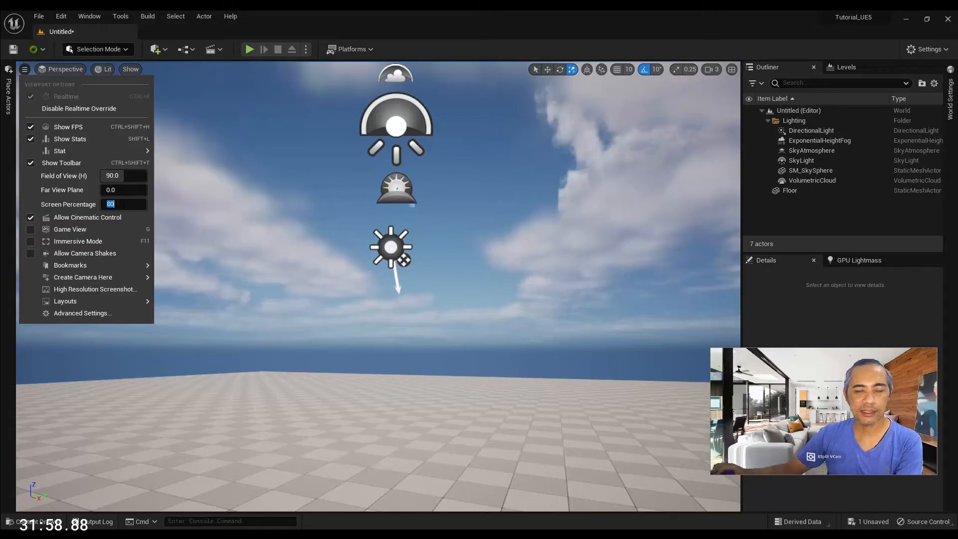
pyautogui.moveTo(364, 266)
pyautogui.mouseDown(button='right')
pyautogui.moveTo(346, 251)
pyautogui.moveTo(360, 259)
pyautogui.mouseUp(button='right')
pyautogui.click(25, 70)
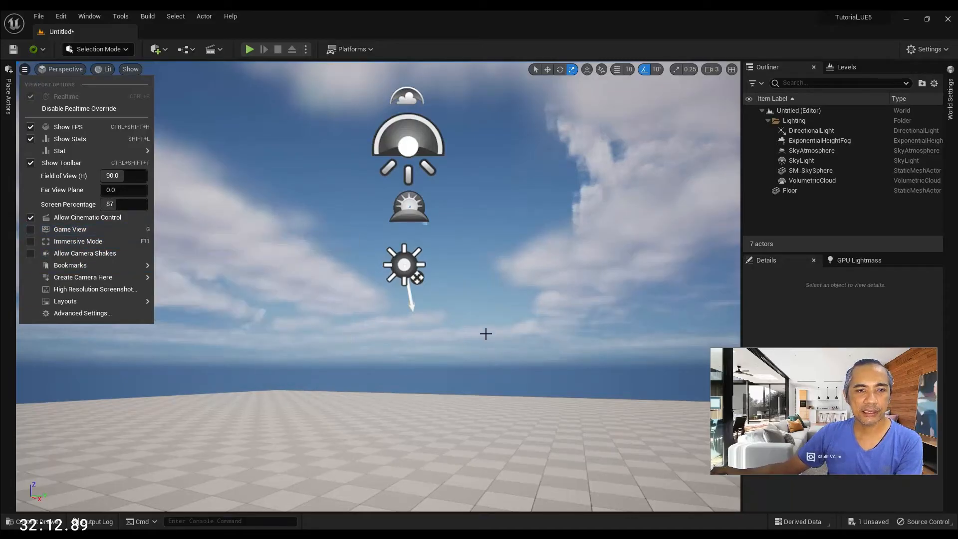
# - Place a Point Light on the floor in front of the camera
pyautogui.moveTo(486, 333); pyautogui.dragTo(506, 319, button='right')
pyautogui.click(125, 49)
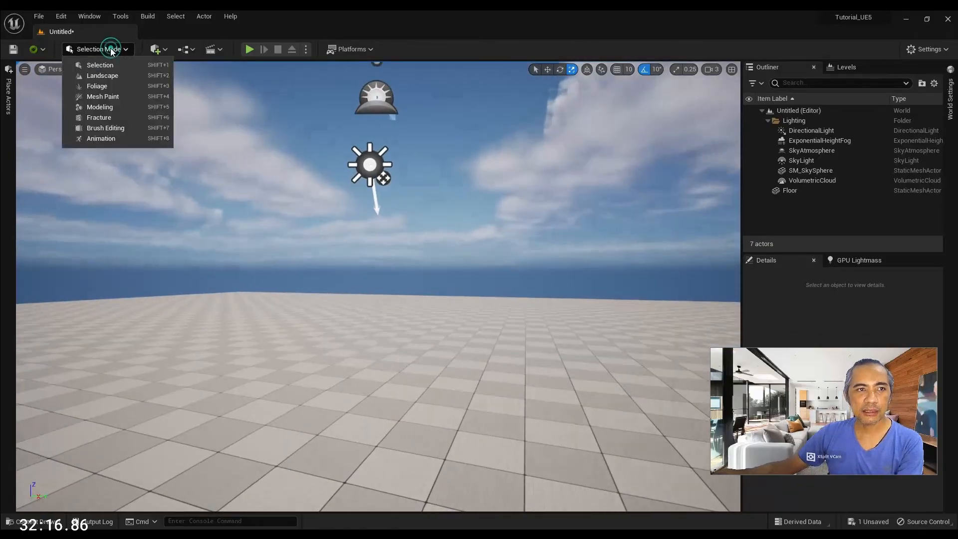
pyautogui.click(163, 51)
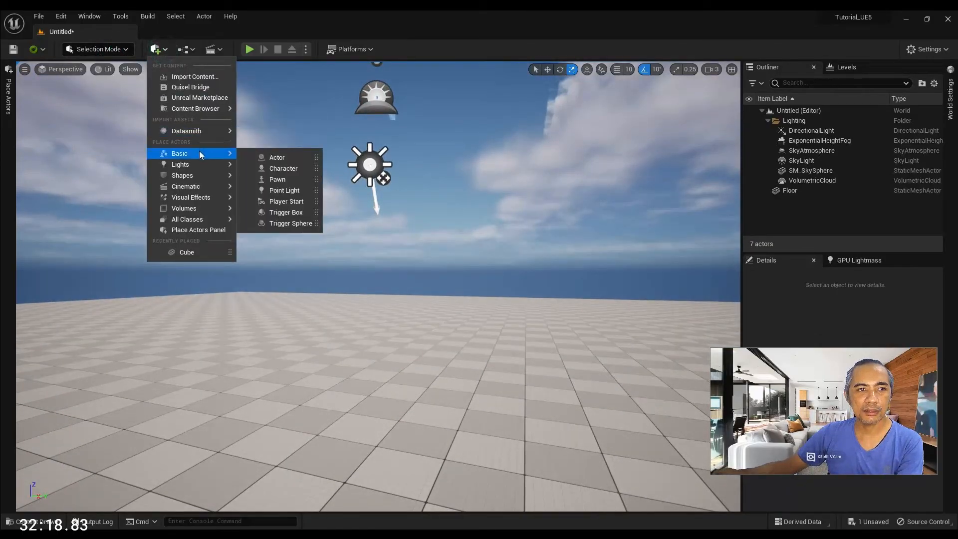
pyautogui.moveTo(196, 163)
pyautogui.moveTo(285, 179); pyautogui.dragTo(400, 348)
pyautogui.click(109, 70)
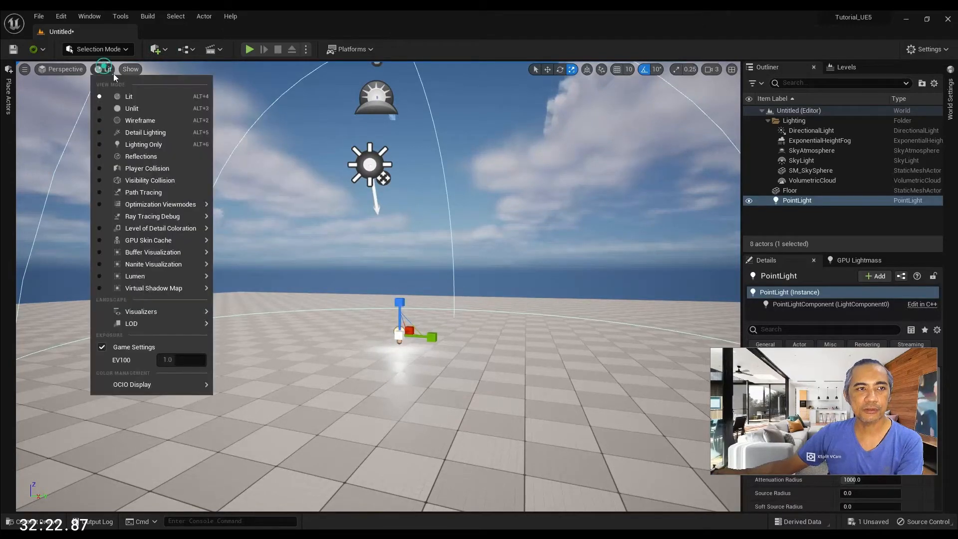
# - Add a Spot Light above the floor near the point light and activate the Move tool
pyautogui.click(164, 49)
pyautogui.click(165, 49)
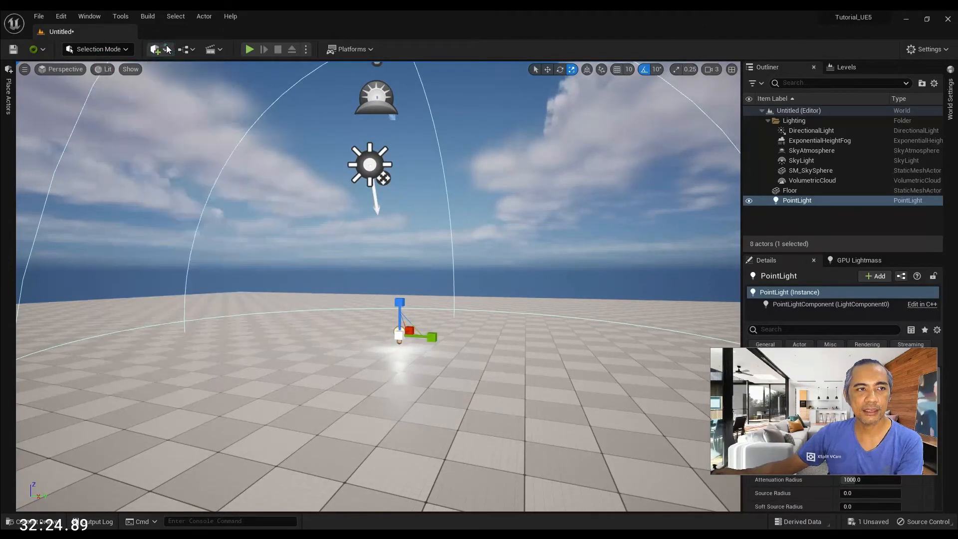
pyautogui.click(165, 49)
pyautogui.moveTo(206, 164)
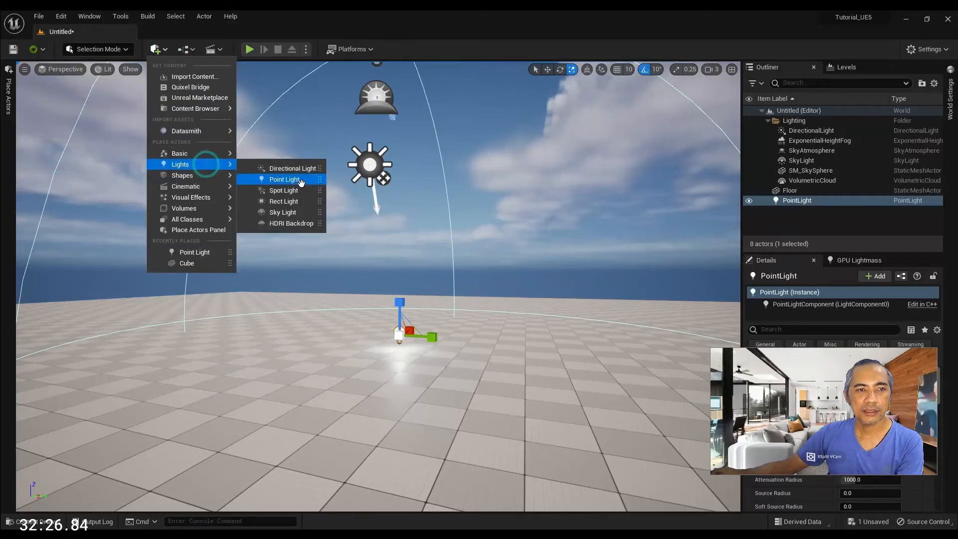
pyautogui.moveTo(289, 192); pyautogui.dragTo(498, 215)
pyautogui.press('w')
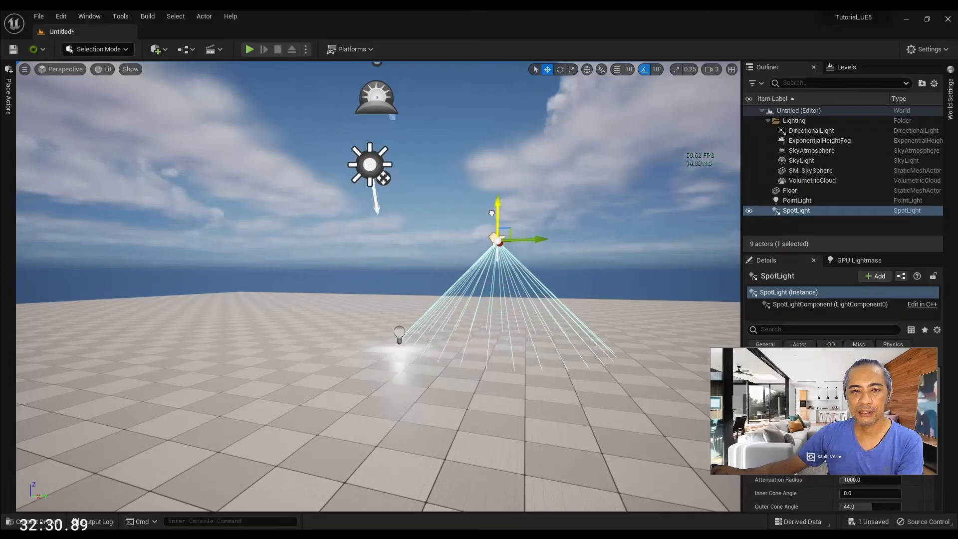
# - Fly around the level to examine the point light and spot light from different viewpoints
pyautogui.moveTo(498, 215); pyautogui.dragTo(475, 176, button='right')
pyautogui.press('w')
pyautogui.press('d')
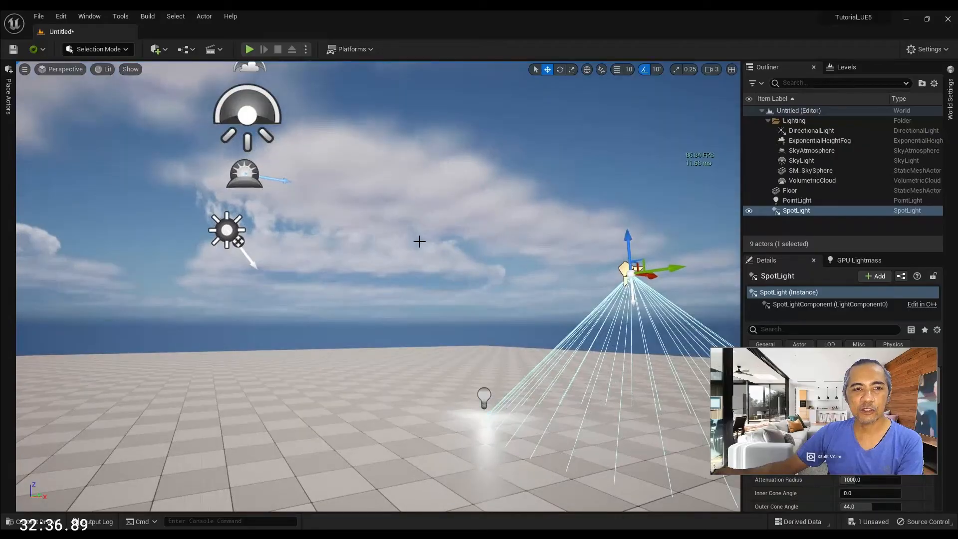
pyautogui.press('s')
pyautogui.moveTo(420, 241)
pyautogui.mouseDown(button='right')
pyautogui.moveTo(394, 249)
pyautogui.moveTo(425, 250)
pyautogui.moveTo(435, 237)
pyautogui.mouseUp(button='right')
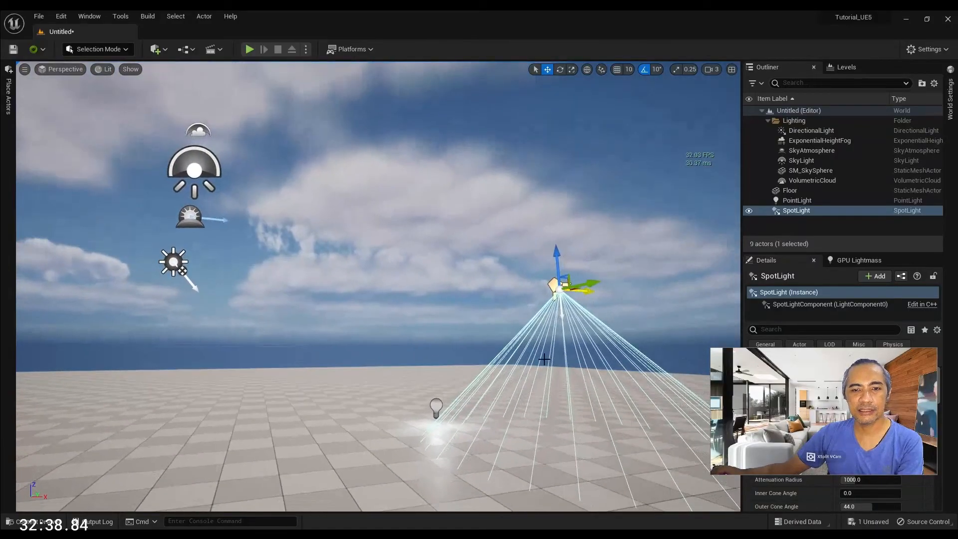
pyautogui.moveTo(572, 324)
pyautogui.mouseDown(button='right')
pyautogui.moveTo(559, 314)
pyautogui.moveTo(571, 333)
pyautogui.moveTo(554, 334)
pyautogui.moveTo(567, 331)
pyautogui.moveTo(561, 313)
pyautogui.mouseUp(button='right')
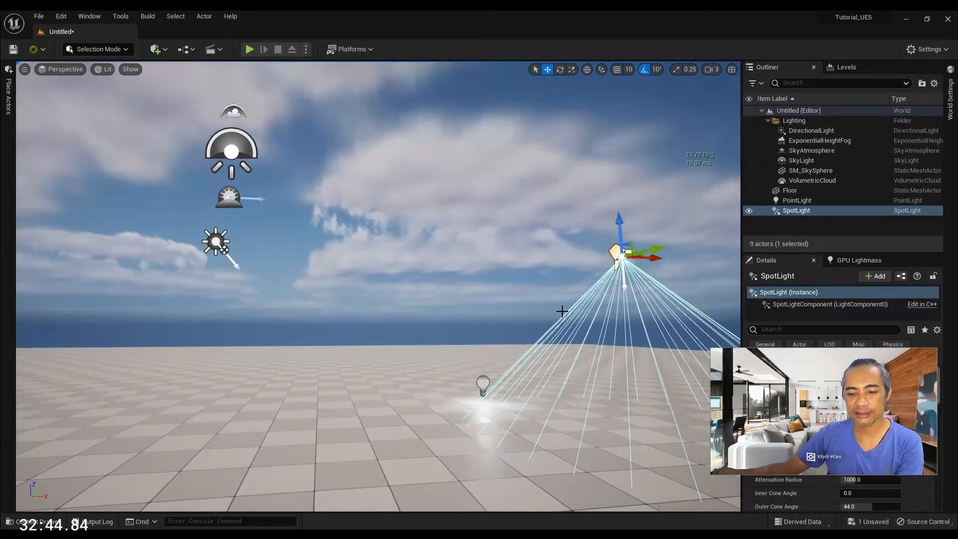
pyautogui.moveTo(585, 364); pyautogui.dragTo(553, 339, button='right')
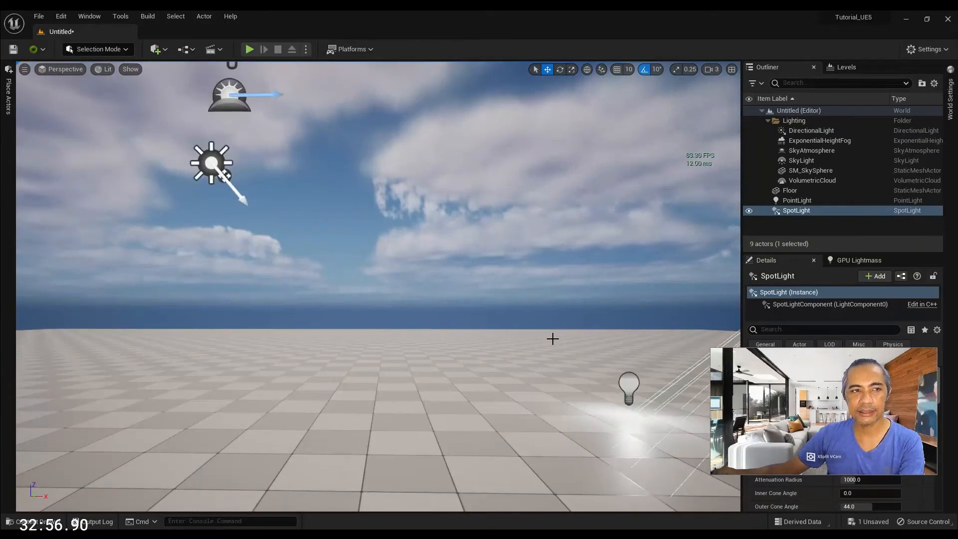
pyautogui.moveTo(496, 323)
pyautogui.mouseDown(button='right')
pyautogui.moveTo(482, 324)
pyautogui.moveTo(489, 315)
pyautogui.mouseUp(button='right')
# - Show the viewport full screen in Immersive Mode, look around, and exit to the normal editor layout
pyautogui.click(24, 68)
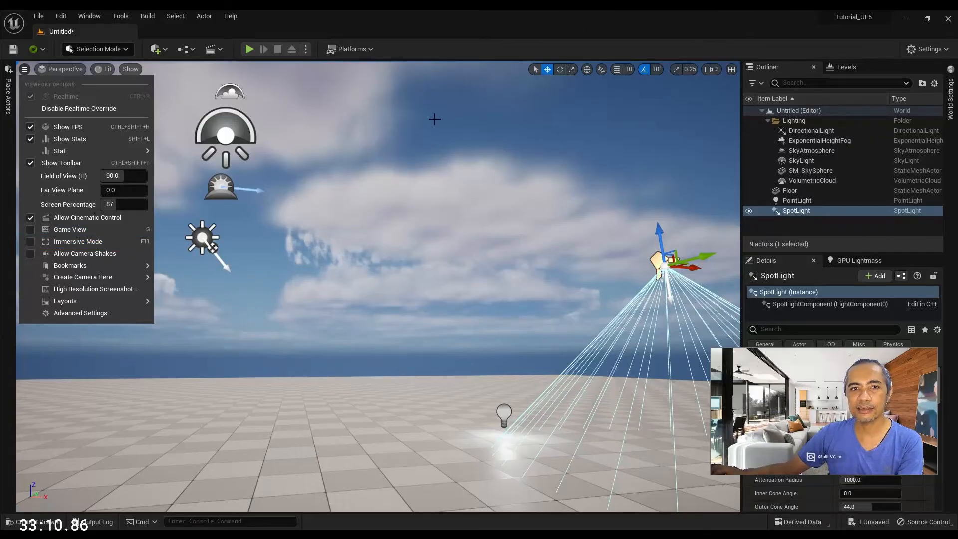
pyautogui.moveTo(374, 169)
pyautogui.mouseDown(button='right')
pyautogui.moveTo(429, 162)
pyautogui.moveTo(373, 169)
pyautogui.mouseUp(button='right')
pyautogui.press('F11')
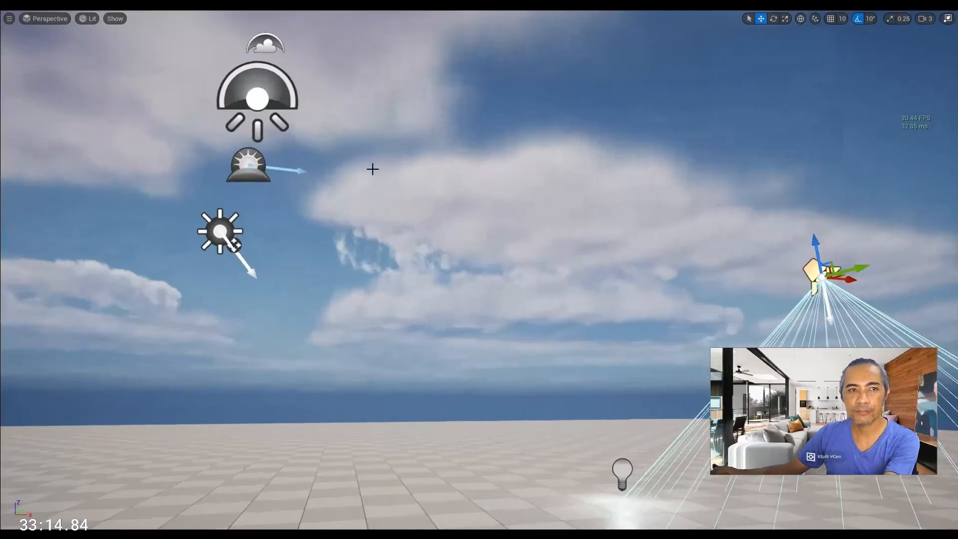
pyautogui.moveTo(478, 152)
pyautogui.mouseDown(button='right')
pyautogui.moveTo(524, 124)
pyautogui.moveTo(516, 151)
pyautogui.moveTo(439, 169)
pyautogui.moveTo(465, 178)
pyautogui.moveTo(432, 165)
pyautogui.moveTo(519, 161)
pyautogui.moveTo(464, 150)
pyautogui.moveTo(479, 151)
pyautogui.moveTo(485, 172)
pyautogui.moveTo(487, 156)
pyautogui.mouseUp(button='right')
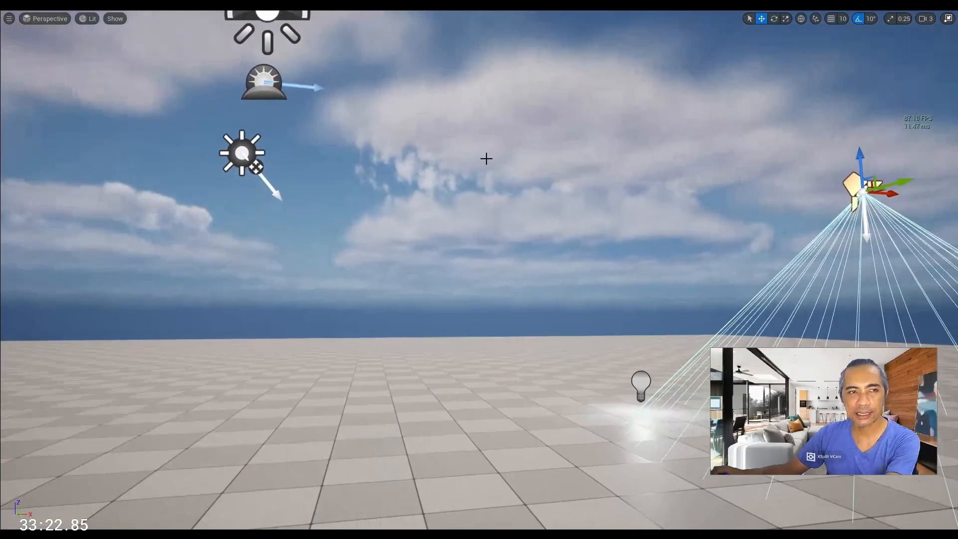
pyautogui.press('F11')
# - Reframe the view on the spot light and point light and create a Cine Camera Actor at the current viewpoint
pyautogui.click(38, 16)
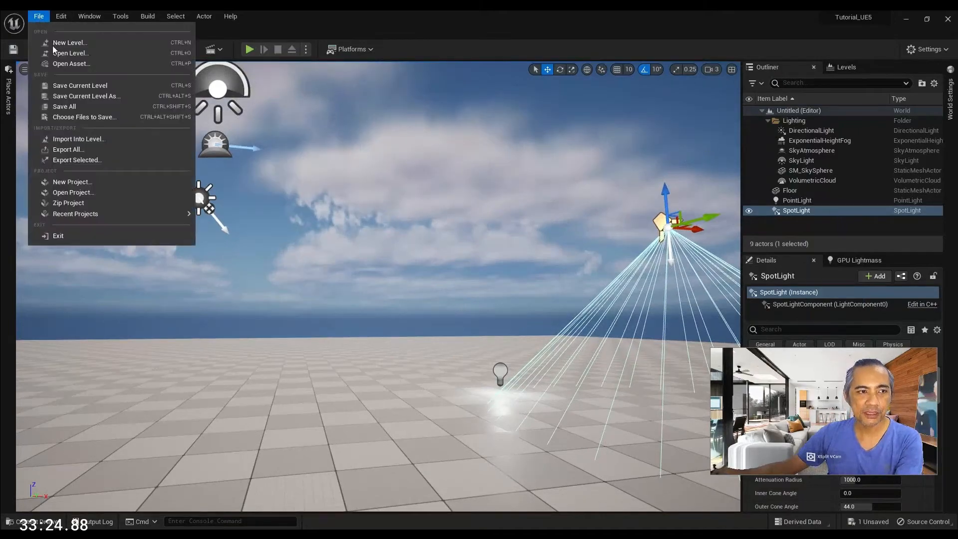
pyautogui.click(24, 69)
pyautogui.click(24, 68)
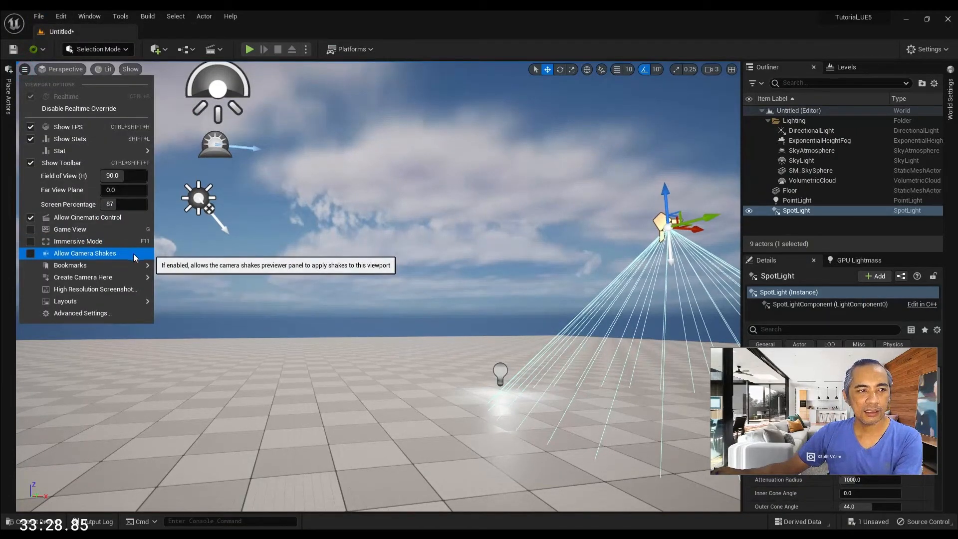
pyautogui.moveTo(129, 279)
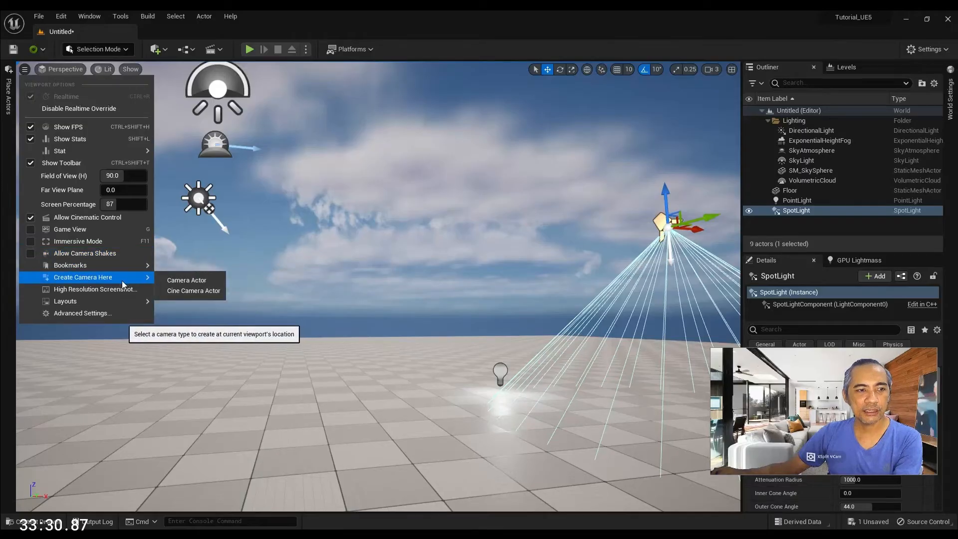
pyautogui.press('s')
pyautogui.moveTo(467, 264)
pyautogui.mouseDown(button='right')
pyautogui.moveTo(486, 262)
pyautogui.moveTo(464, 257)
pyautogui.mouseUp(button='right')
pyautogui.press('d')
pyautogui.click(24, 69)
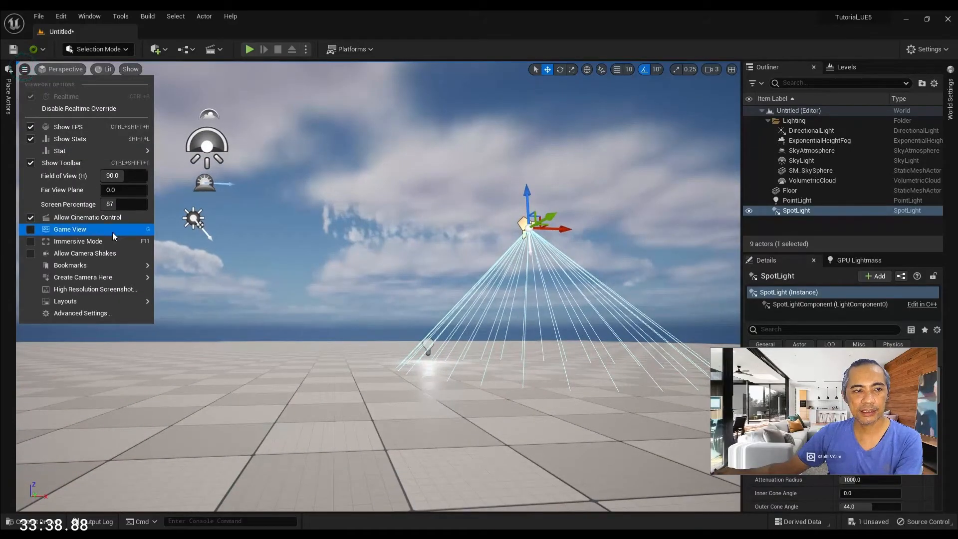
pyautogui.moveTo(128, 275)
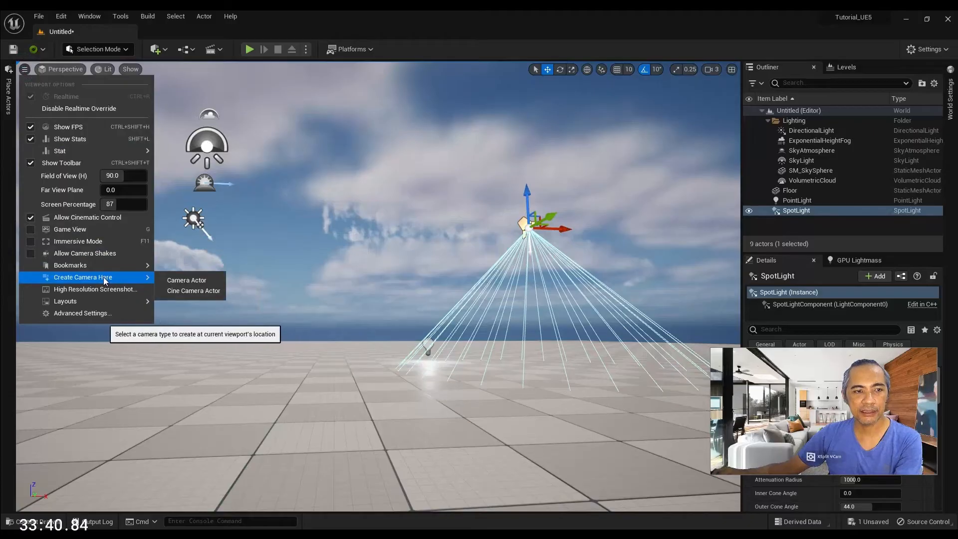
pyautogui.click(192, 292)
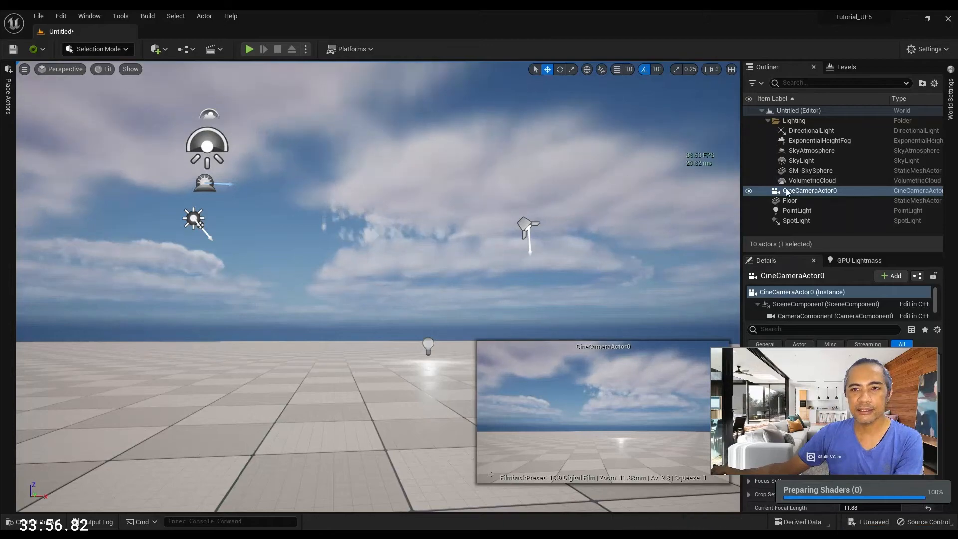
# - Pilot the new cine camera in the viewport and reframe its shot slightly
pyautogui.rightClick(786, 192)
pyautogui.click(65, 70)
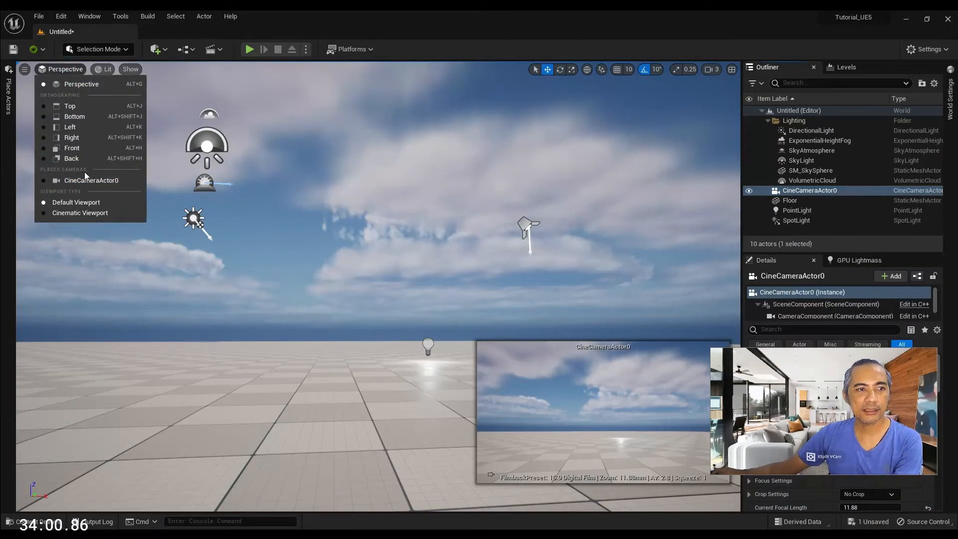
pyautogui.click(94, 181)
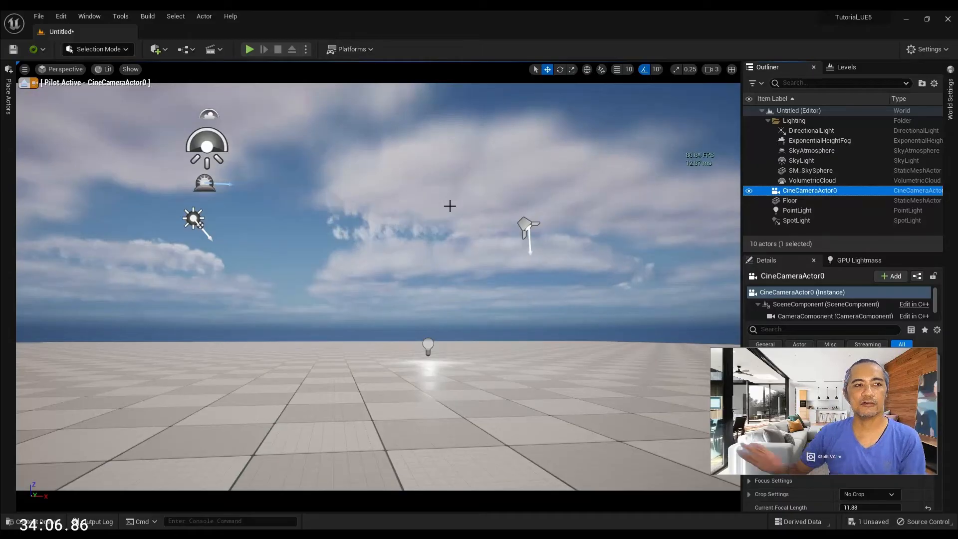
pyautogui.moveTo(268, 195)
pyautogui.mouseDown(button='right')
pyautogui.moveTo(291, 196)
pyautogui.moveTo(282, 193)
pyautogui.mouseUp(button='right')
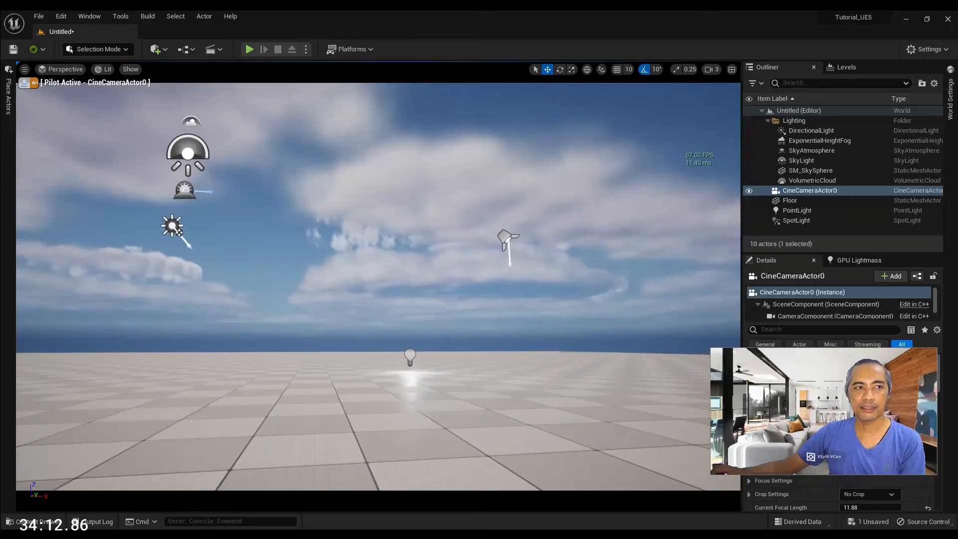
# - Stop piloting the cine camera, look around freely in the perspective view and clear the selection
pyautogui.click(24, 82)
pyautogui.moveTo(310, 194); pyautogui.dragTo(211, 154, button='right')
pyautogui.press('Escape')
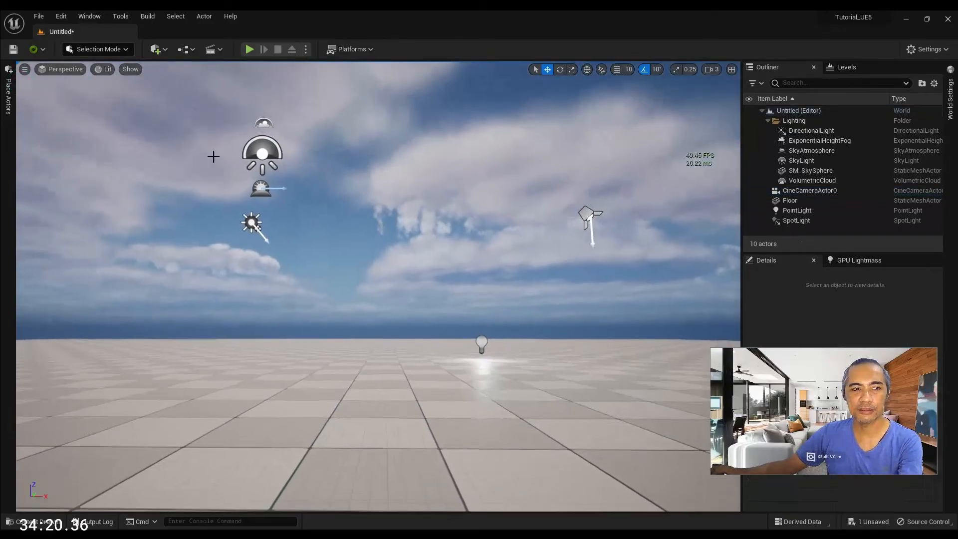
# - Examine the High Resolution Screenshot options and close them without capturing
pyautogui.click(25, 69)
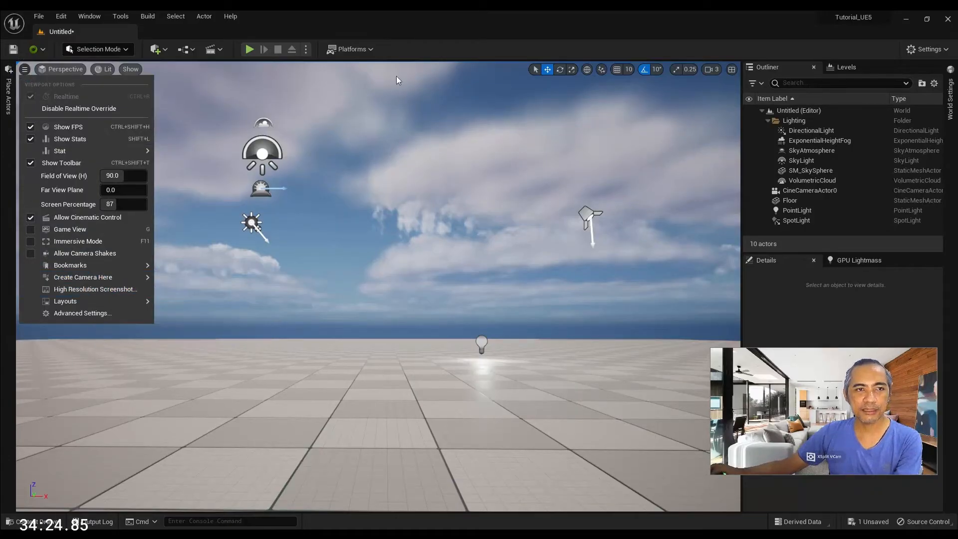
pyautogui.click(106, 291)
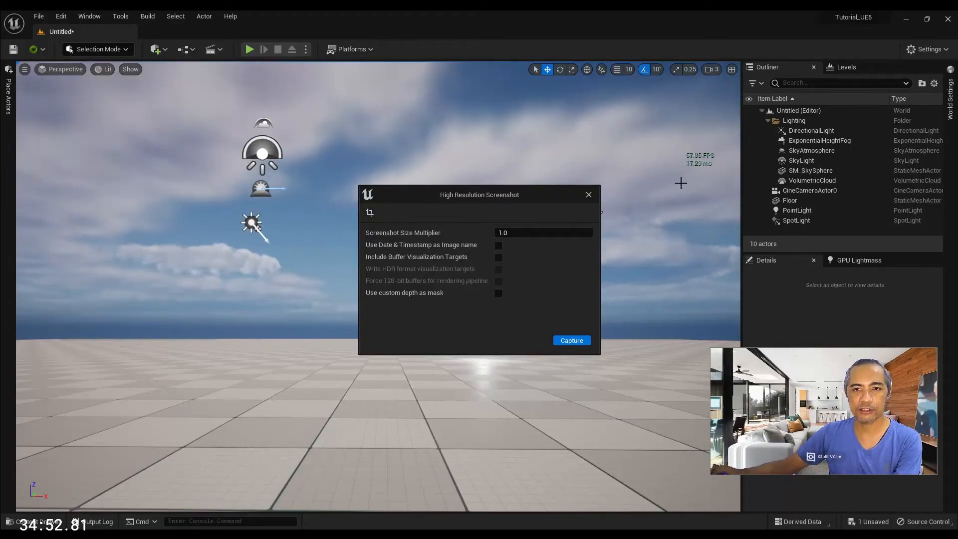
pyautogui.click(589, 195)
# - Examine the viewport pane layouts and the advanced Level Editor viewport preferences, and check where Editor Preferences can be opened
pyautogui.click(24, 68)
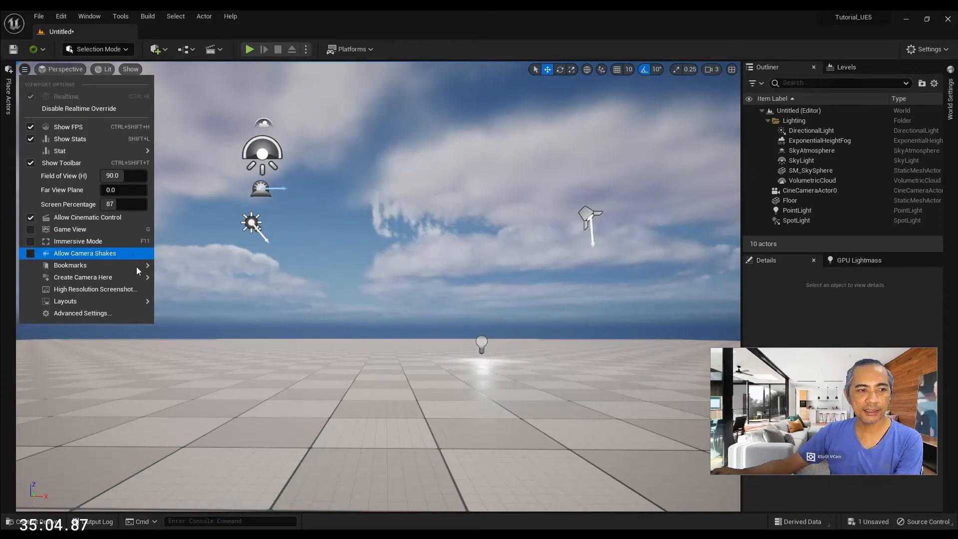
pyautogui.moveTo(94, 306)
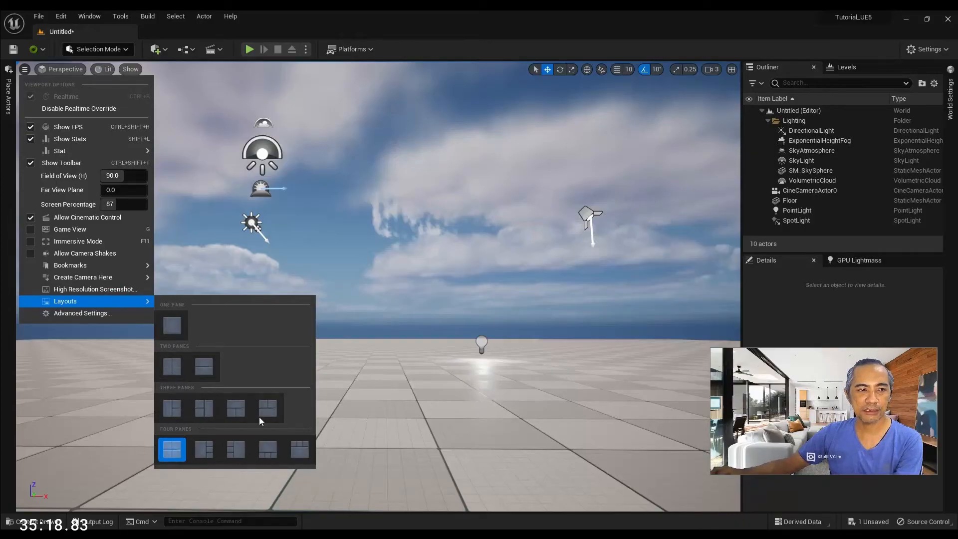
pyautogui.click(81, 314)
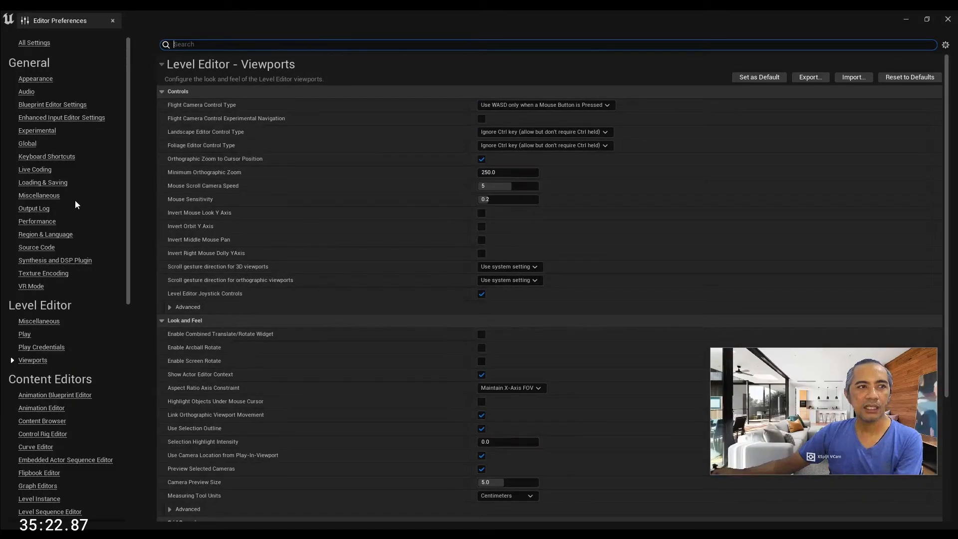
pyautogui.scroll(-1, 89, 59)
pyautogui.scroll(1, 67, 43)
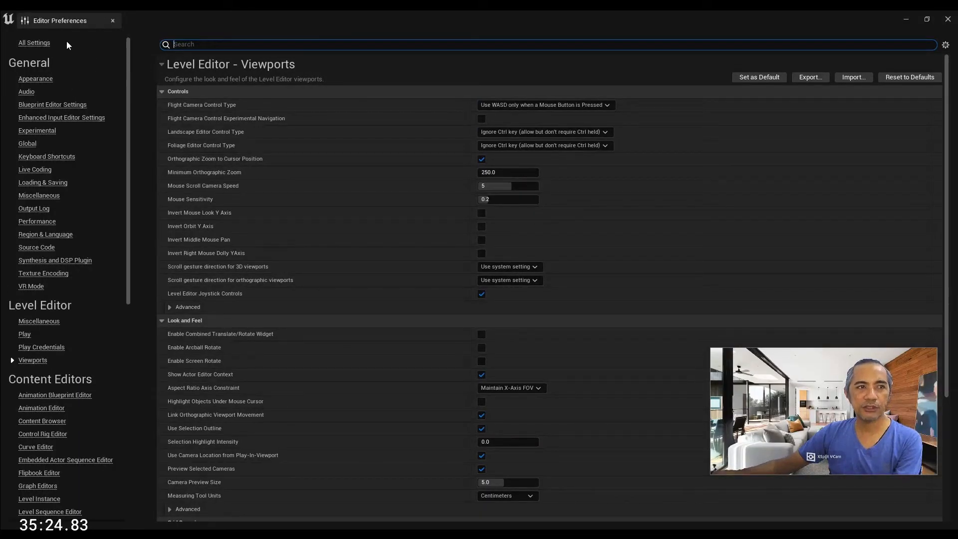
pyautogui.click(113, 21)
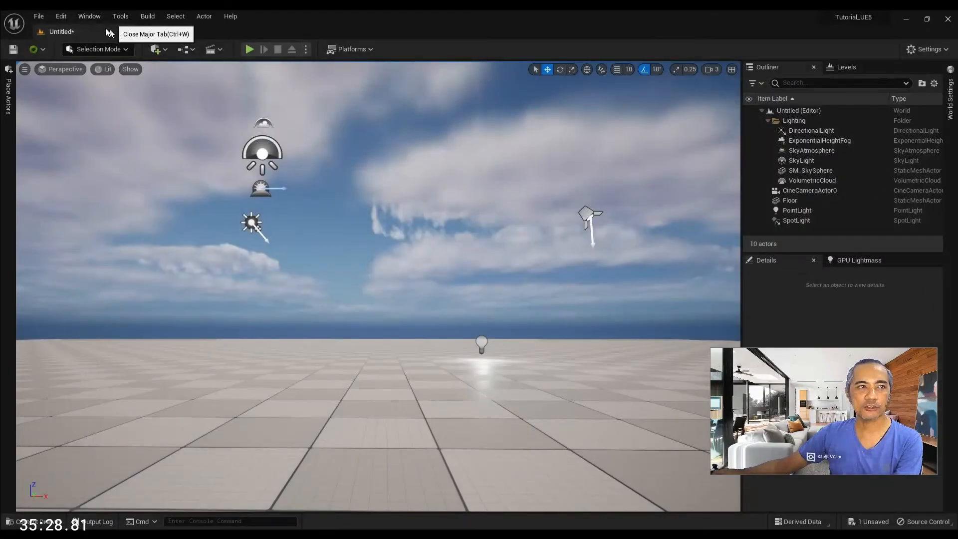
pyautogui.click(62, 18)
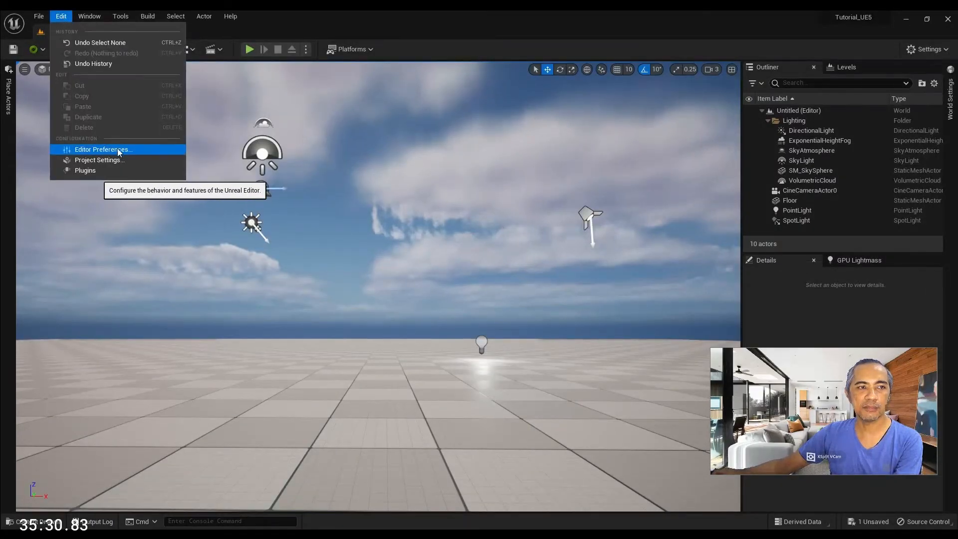
pyautogui.click(354, 17)
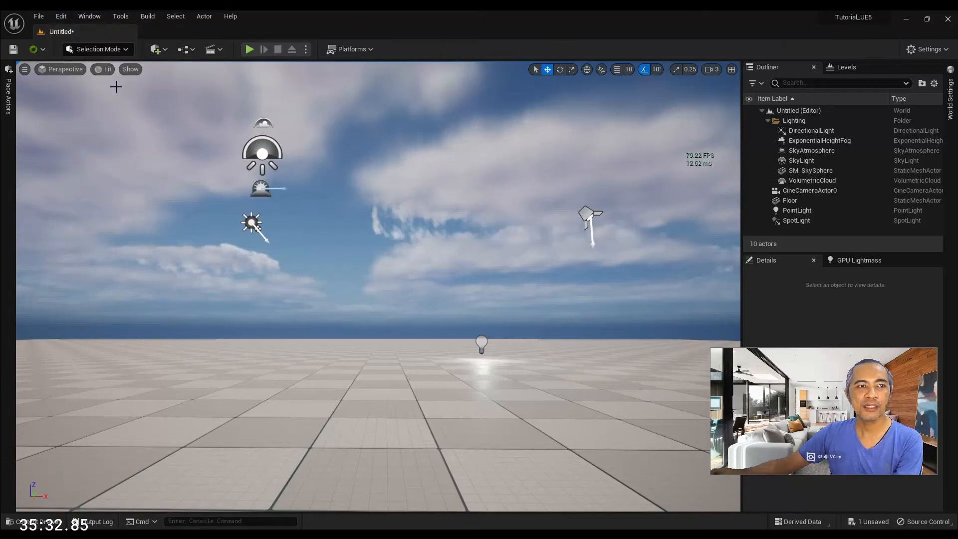
# - Select the DirectionalLight and examine its transform and light properties
pyautogui.moveTo(378, 286); pyautogui.dragTo(431, 243, button='right')
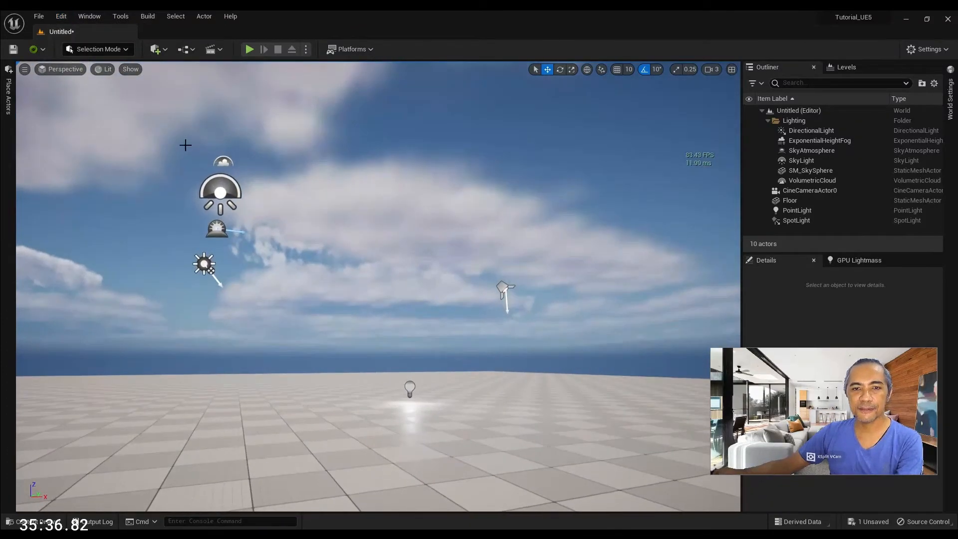
pyautogui.moveTo(793, 391); pyautogui.dragTo(627, 423)
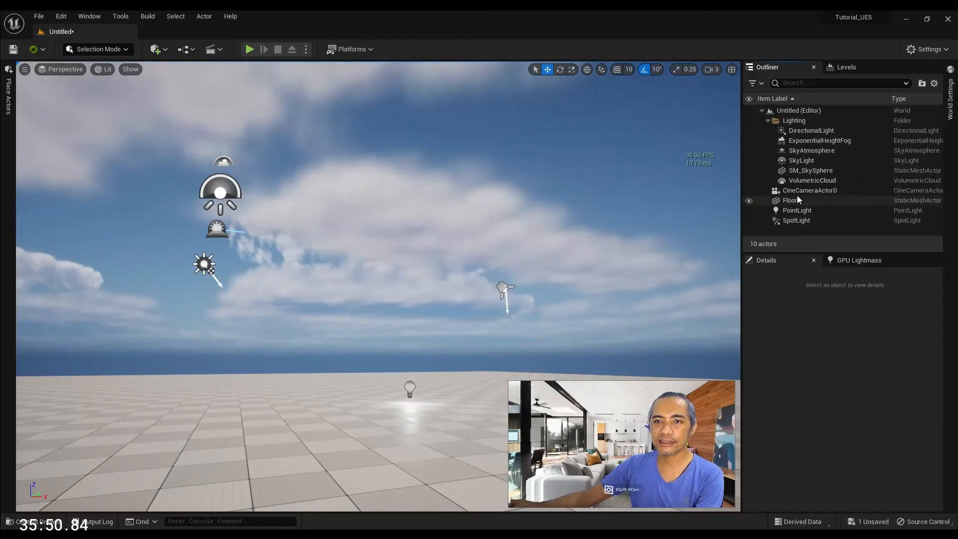
pyautogui.click(808, 130)
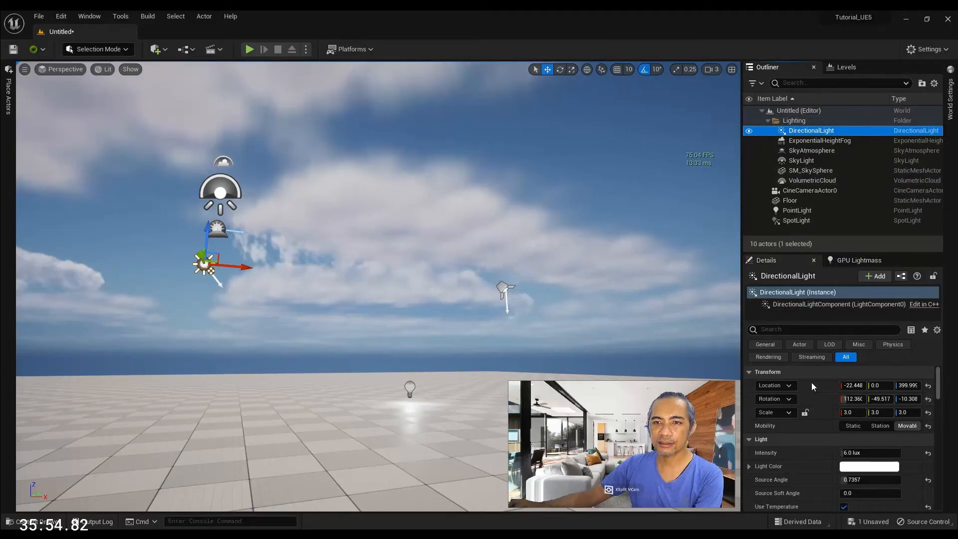
pyautogui.scroll(-5, 808, 419)
pyautogui.scroll(5, 810, 426)
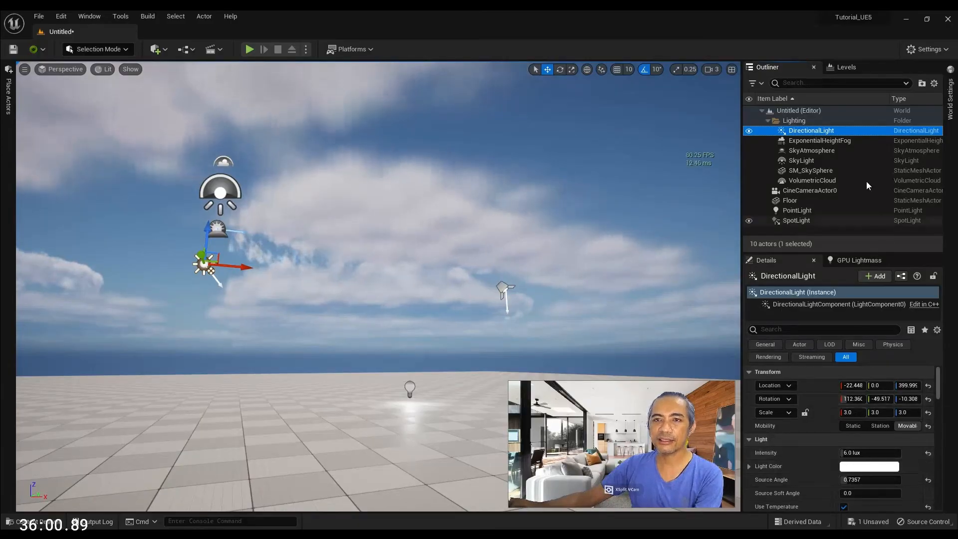
# - Examine the GPU Lightmass settings and the lighting build commands, and return to the directional light's details
pyautogui.click(846, 260)
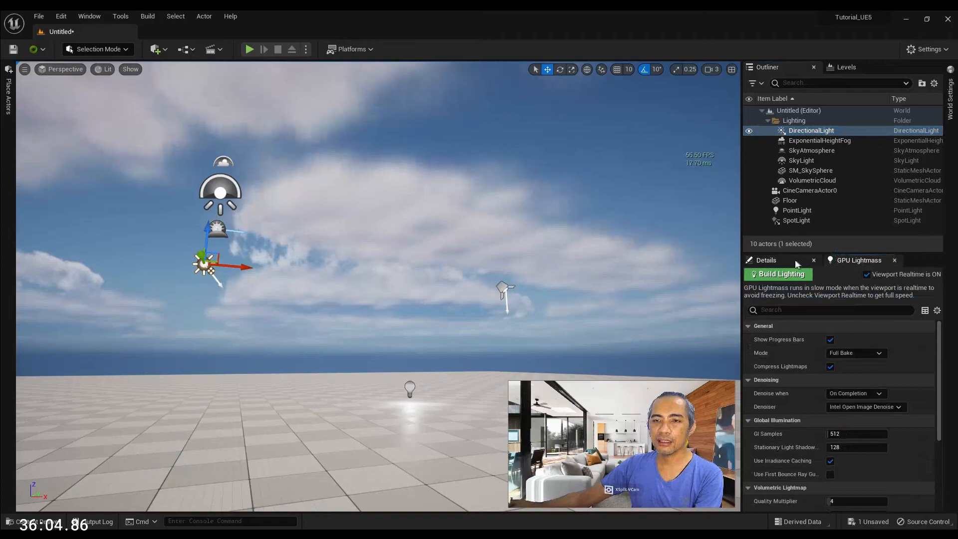
pyautogui.click(148, 16)
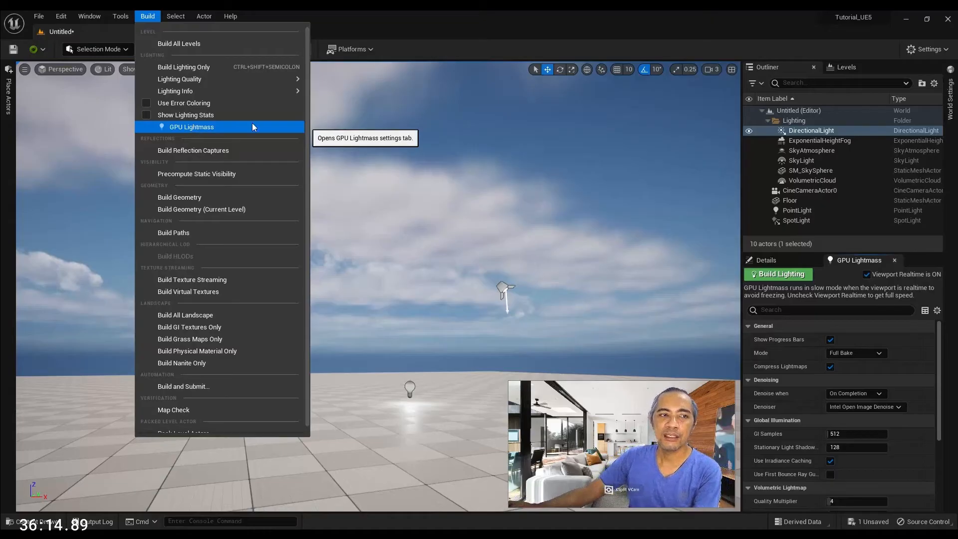
pyautogui.click(452, 17)
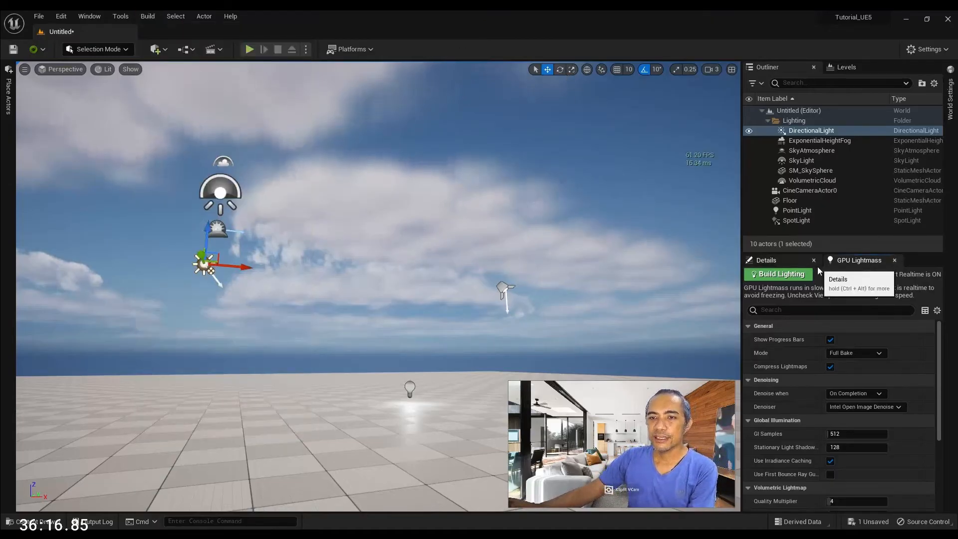
pyautogui.click(774, 259)
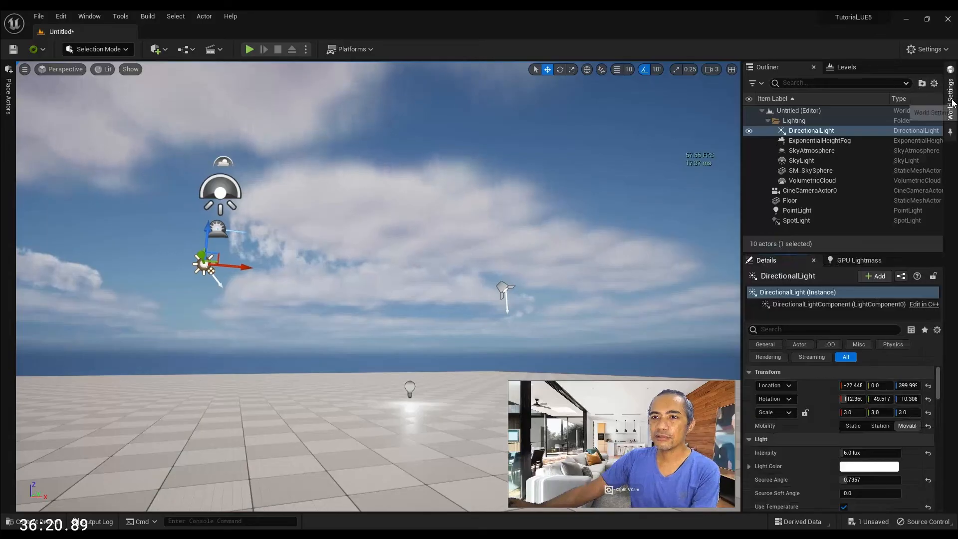
# - Examine the Levels list, the available editor windows and the World Settings, and return to the Outliner
pyautogui.click(850, 69)
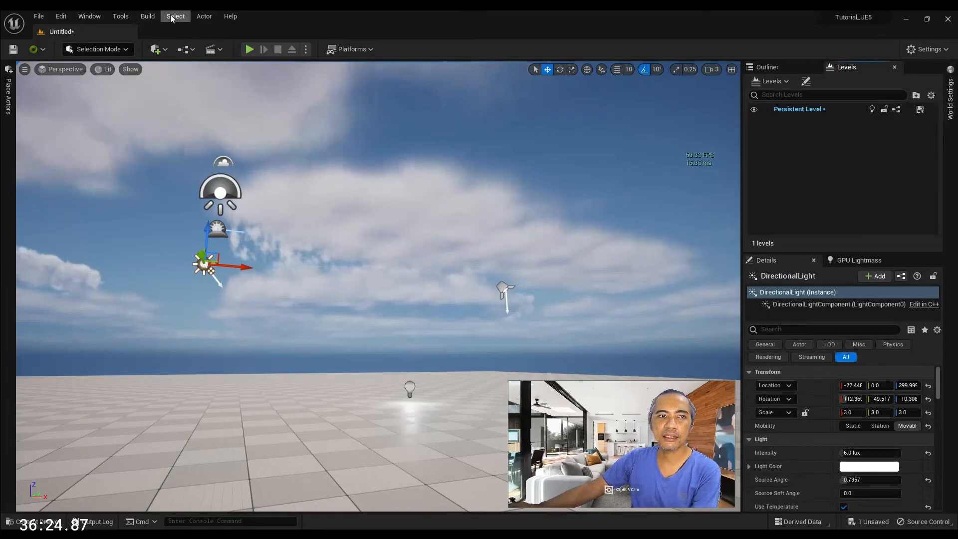
pyautogui.click(90, 17)
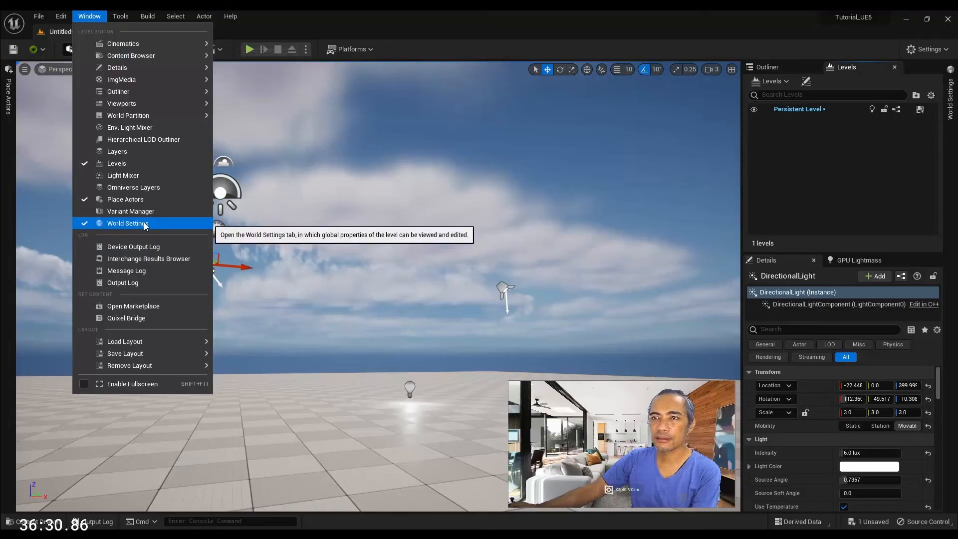
pyautogui.click(951, 96)
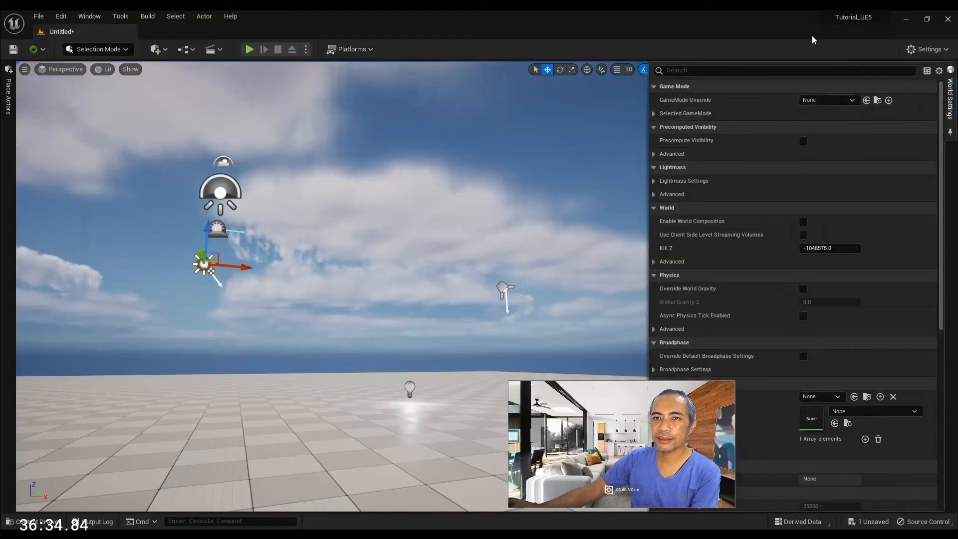
pyautogui.click(951, 96)
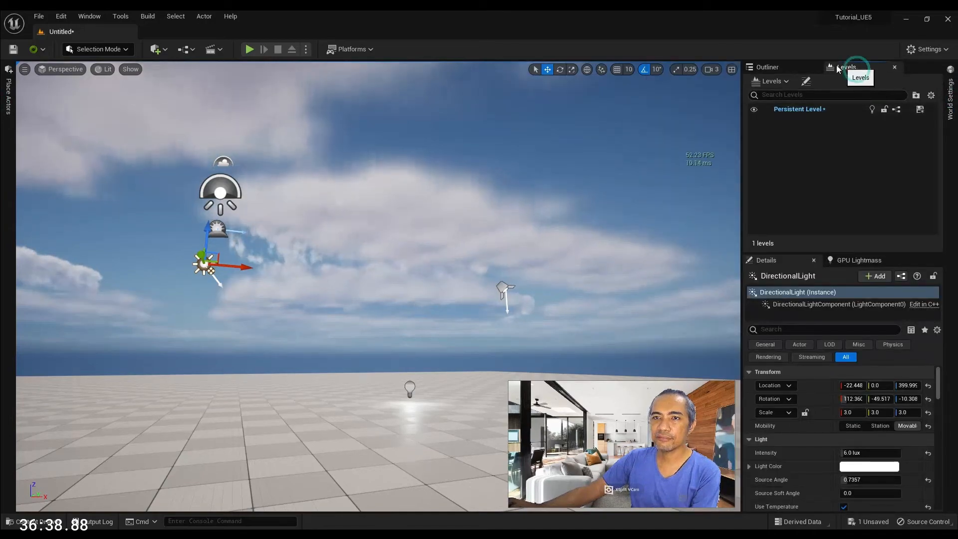
pyautogui.click(785, 68)
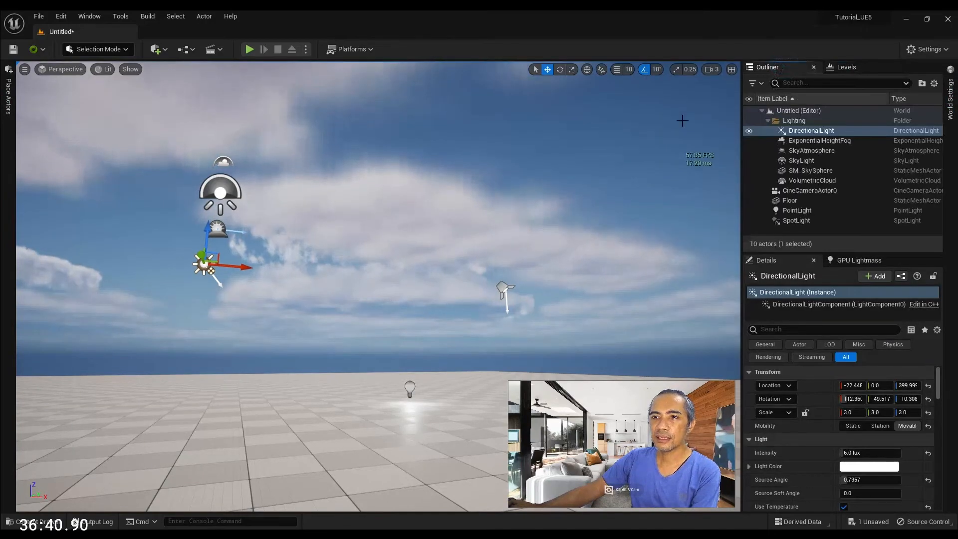
# - Examine the project and editor settings list, including the engine scalability settings and the material quality levels
pyautogui.click(947, 50)
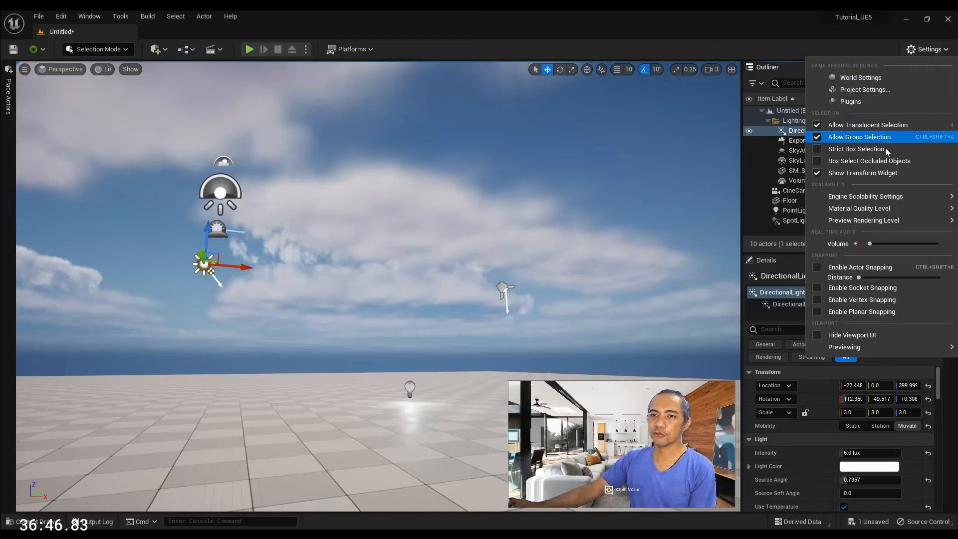
pyautogui.moveTo(878, 194)
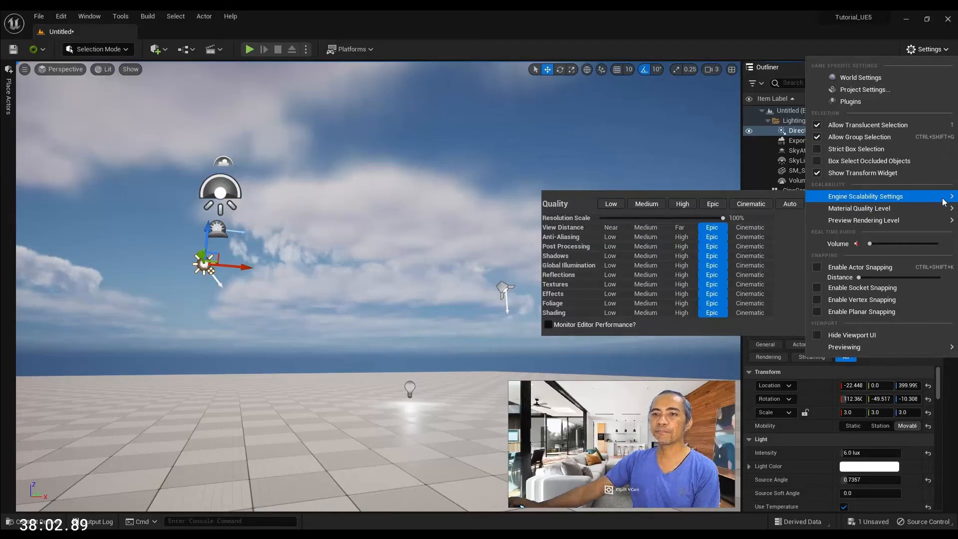
pyautogui.moveTo(935, 213)
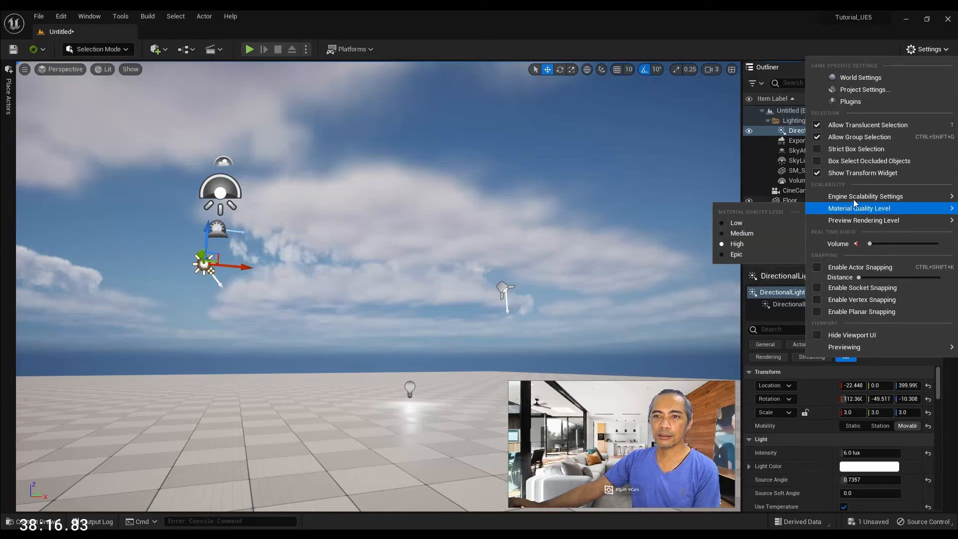
pyautogui.moveTo(866, 196)
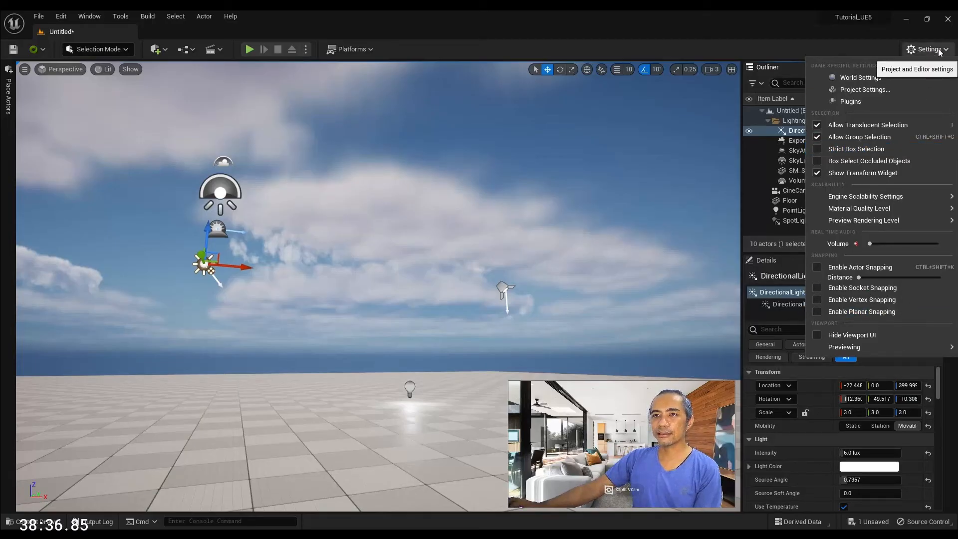
pyautogui.click(779, 25)
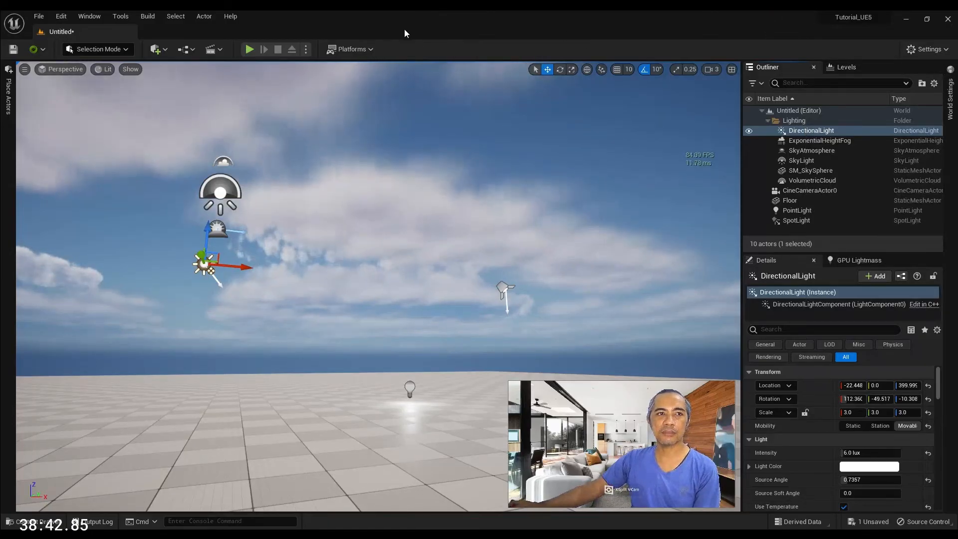
# - Examine the target platform options, including the packaging and build configuration choices for Android and Windows
pyautogui.click(374, 47)
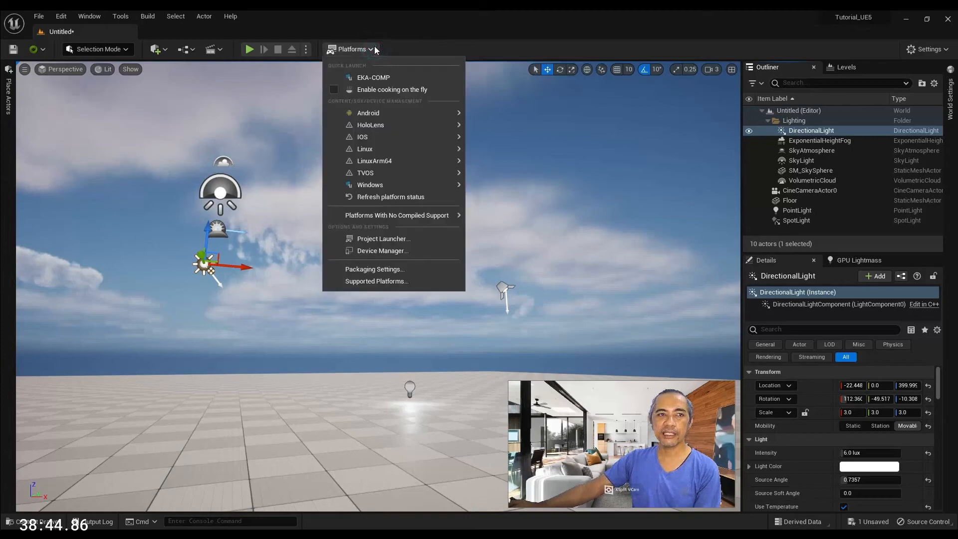
pyautogui.moveTo(379, 116)
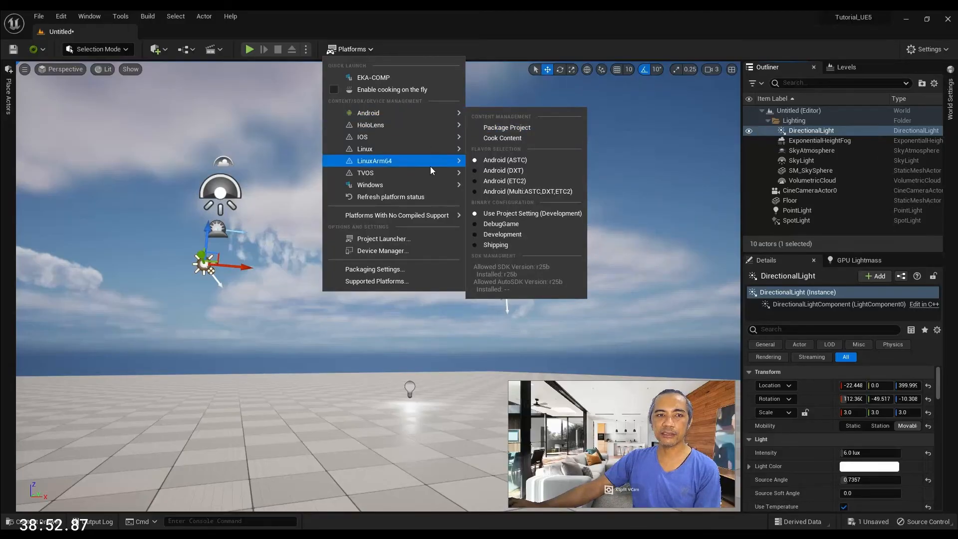
pyautogui.moveTo(403, 189)
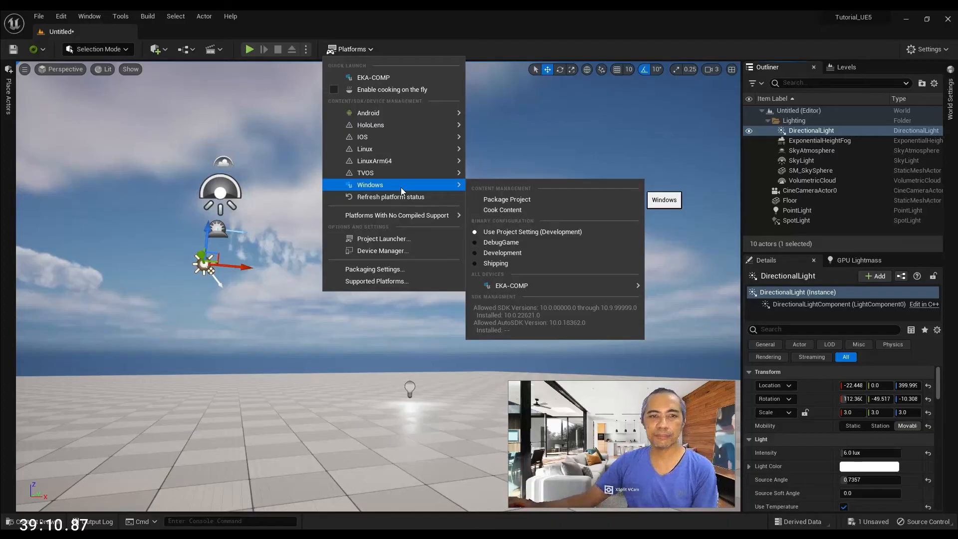
pyautogui.moveTo(409, 115)
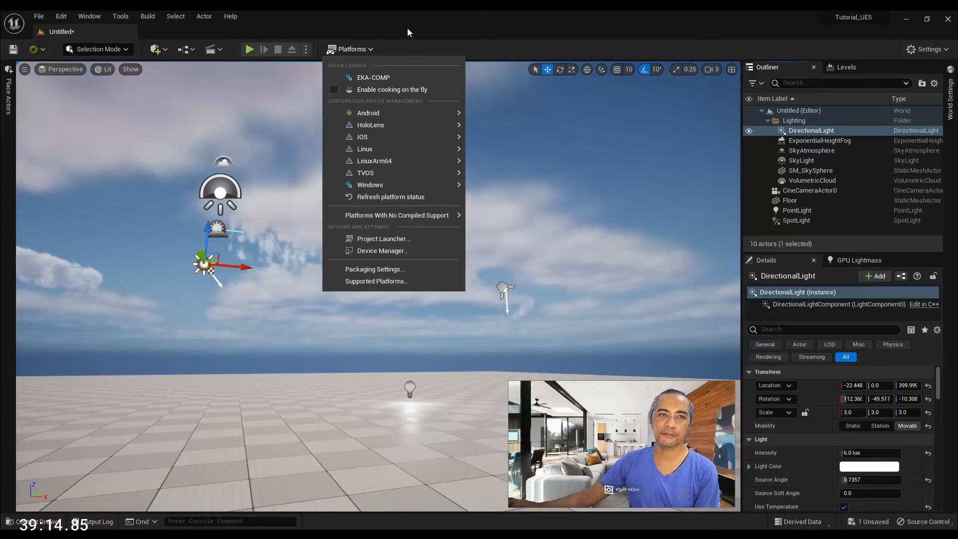
pyautogui.click(429, 22)
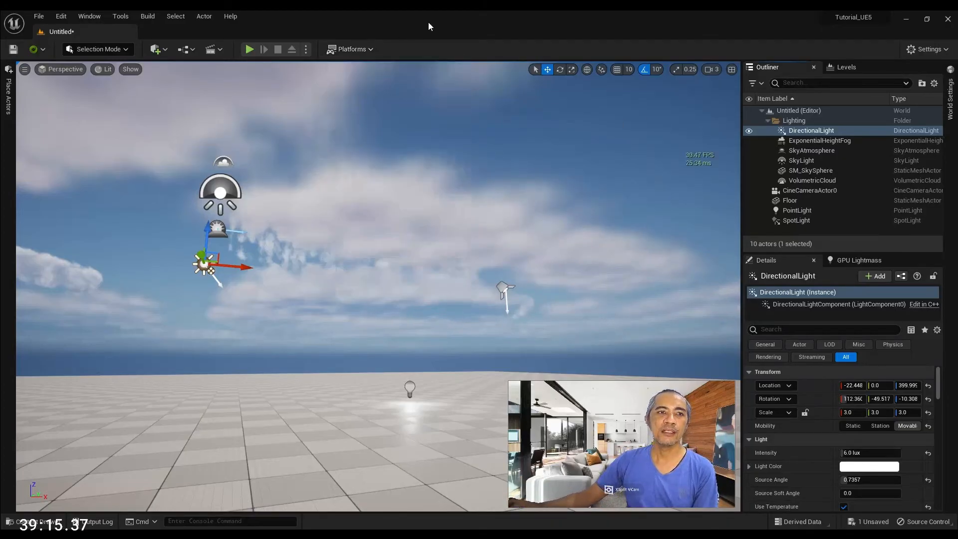
# - Play the level in the viewport, fly around and up and down over the floor, and stop the play session
pyautogui.click(306, 50)
pyautogui.click(307, 50)
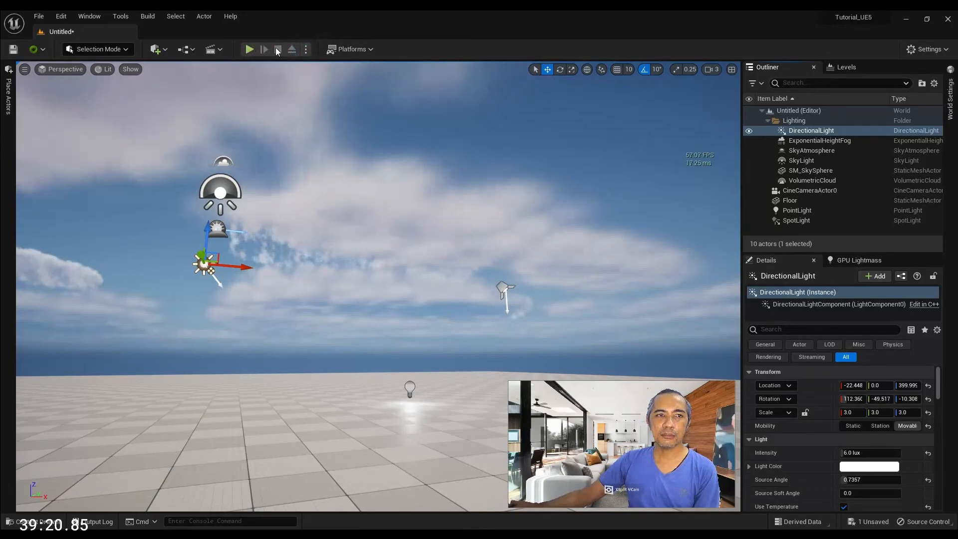
pyautogui.moveTo(501, 184); pyautogui.dragTo(501, 199, button='right')
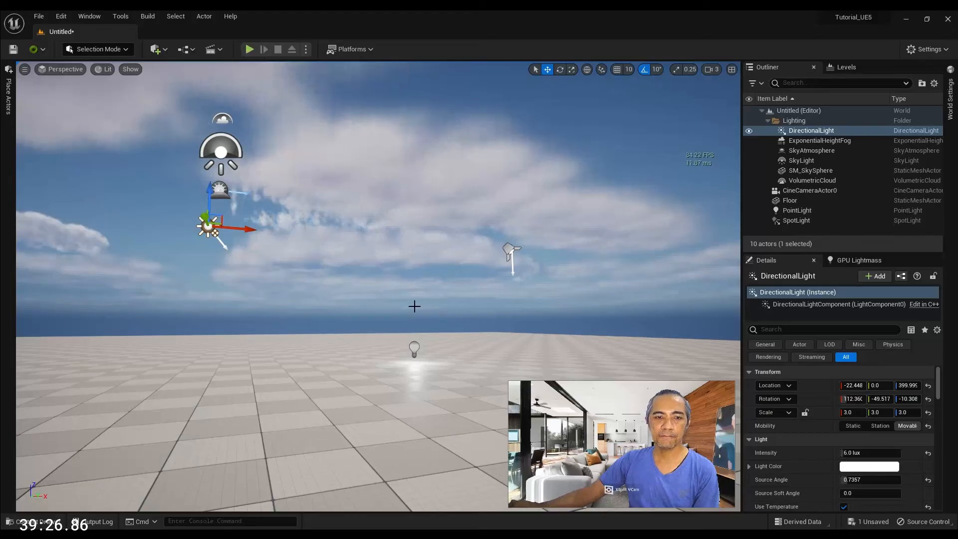
pyautogui.moveTo(413, 268)
pyautogui.mouseDown(button='right')
pyautogui.moveTo(412, 239)
pyautogui.moveTo(412, 269)
pyautogui.mouseUp(button='right')
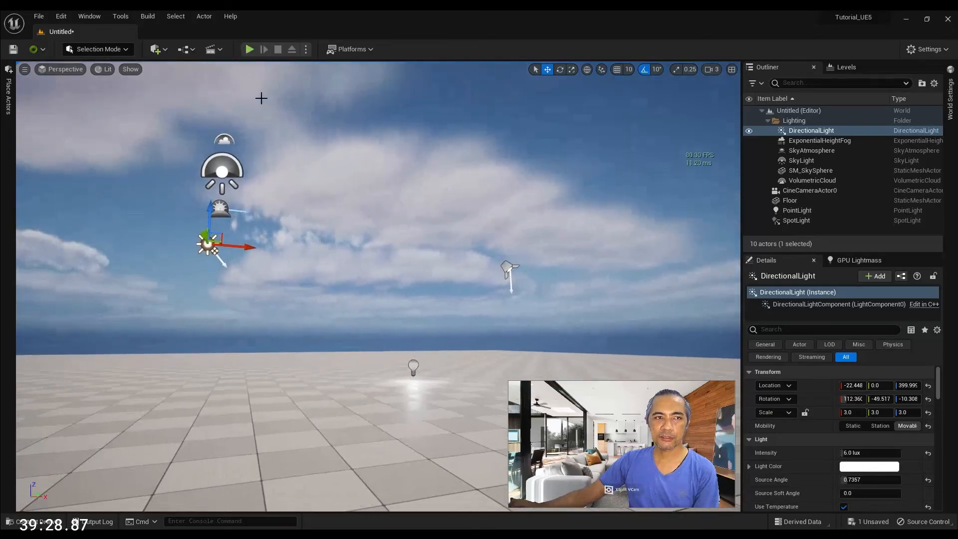
pyautogui.click(250, 49)
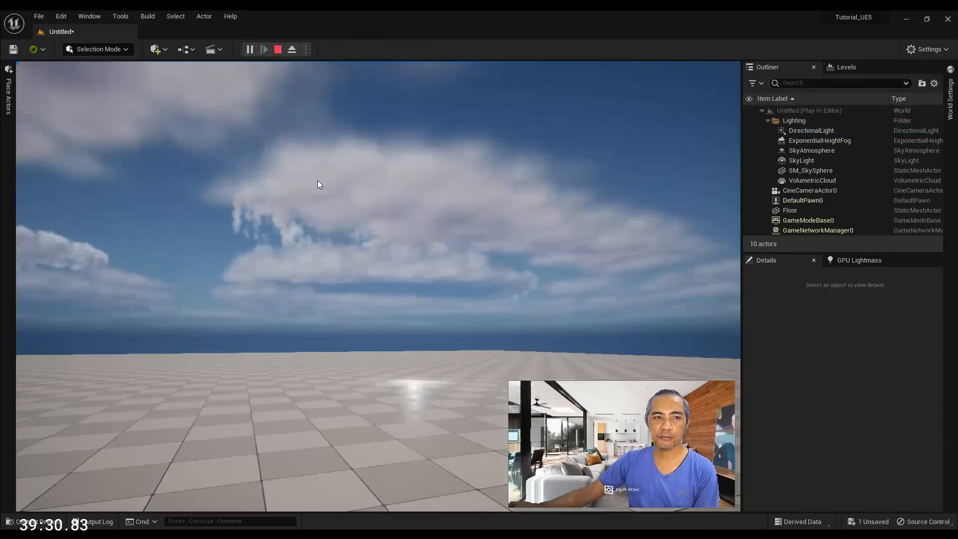
pyautogui.click(320, 182)
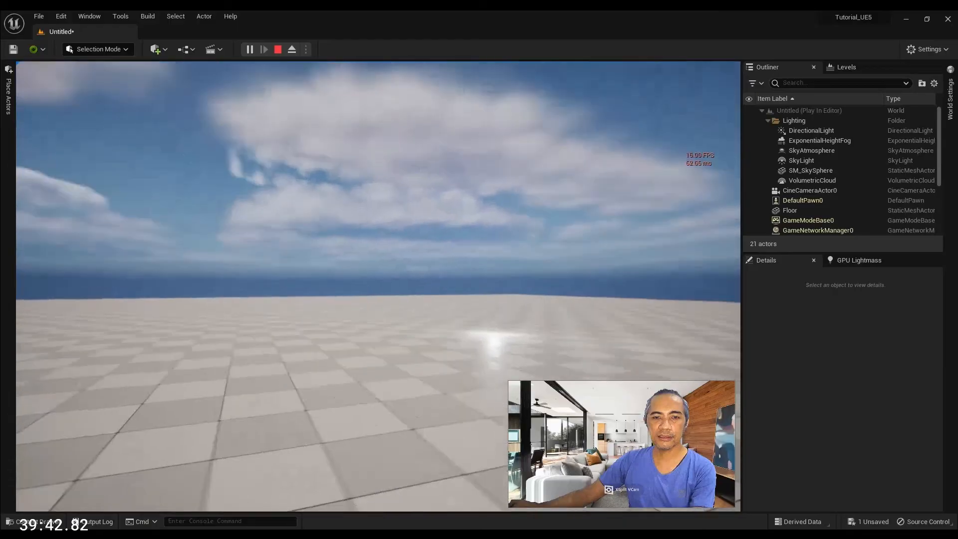
pyautogui.press('q')
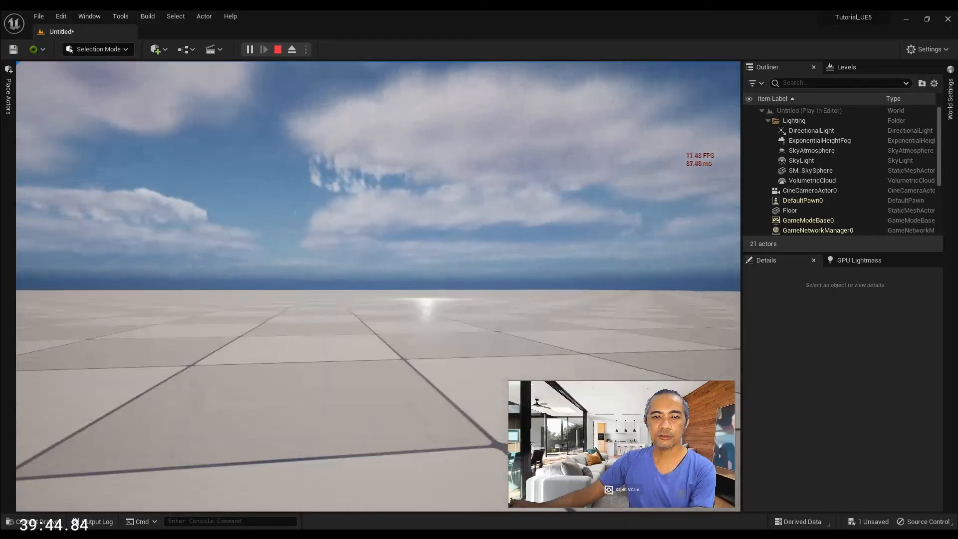
pyautogui.press('e')
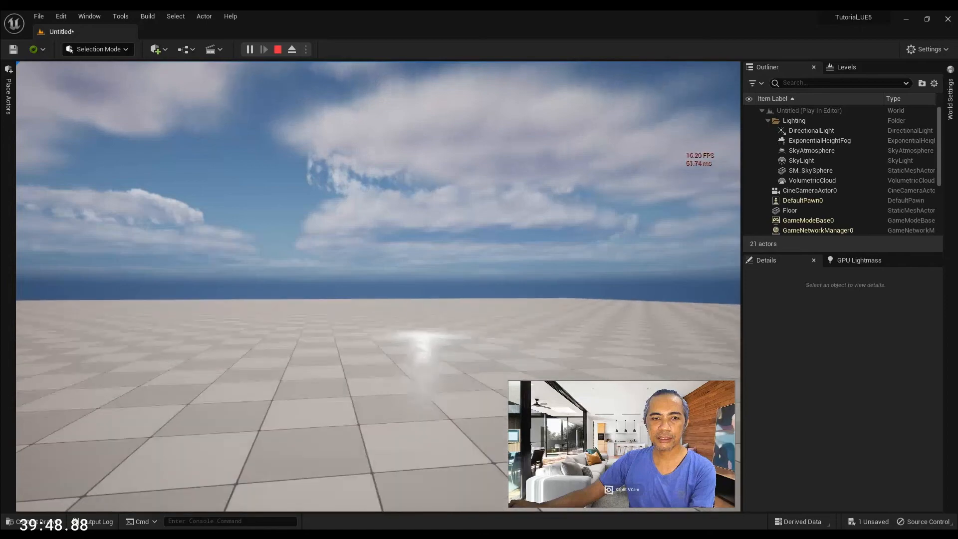
pyautogui.press('e')
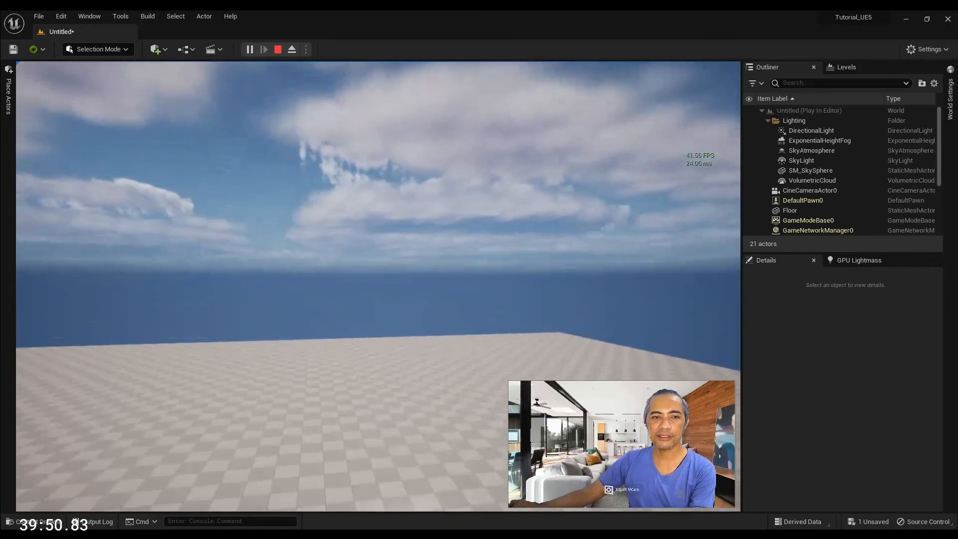
pyautogui.press('q')
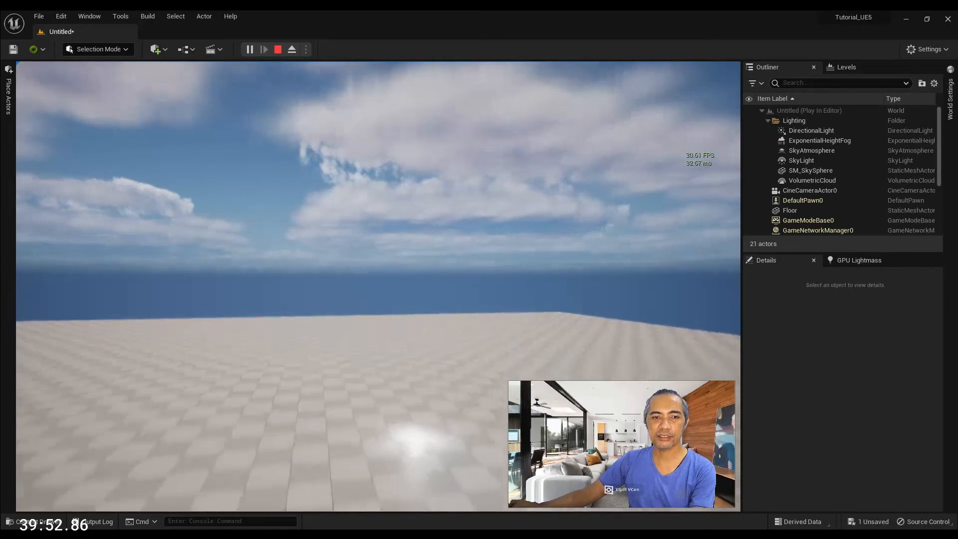
pyautogui.press('q')
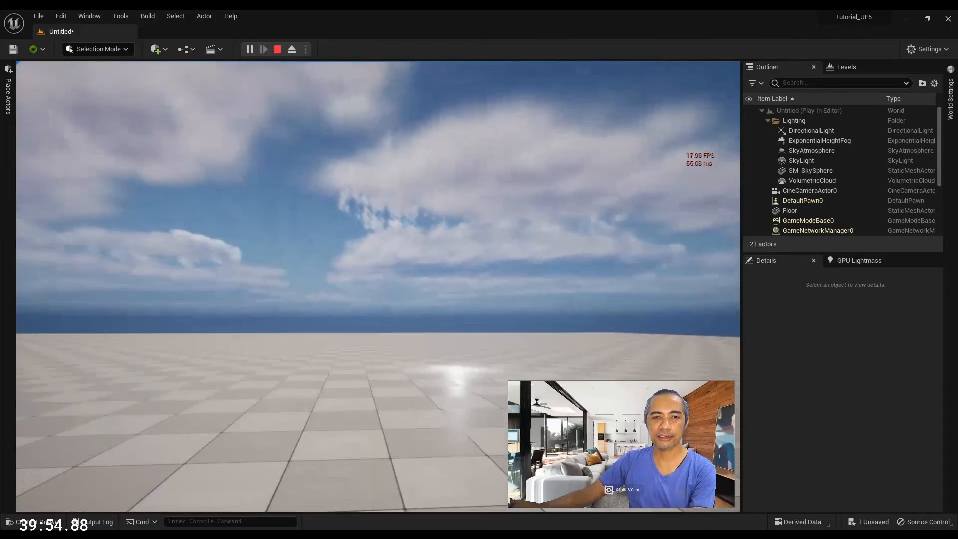
pyautogui.press('Escape')
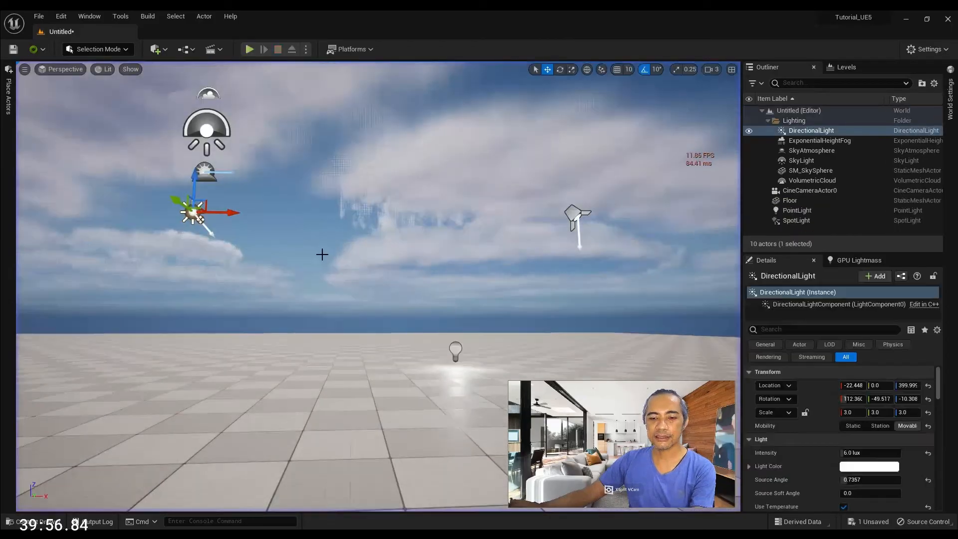
# - Examine the available play modes, spawn location and multiplayer options for running the level
pyautogui.moveTo(340, 179); pyautogui.dragTo(298, 177, button='right')
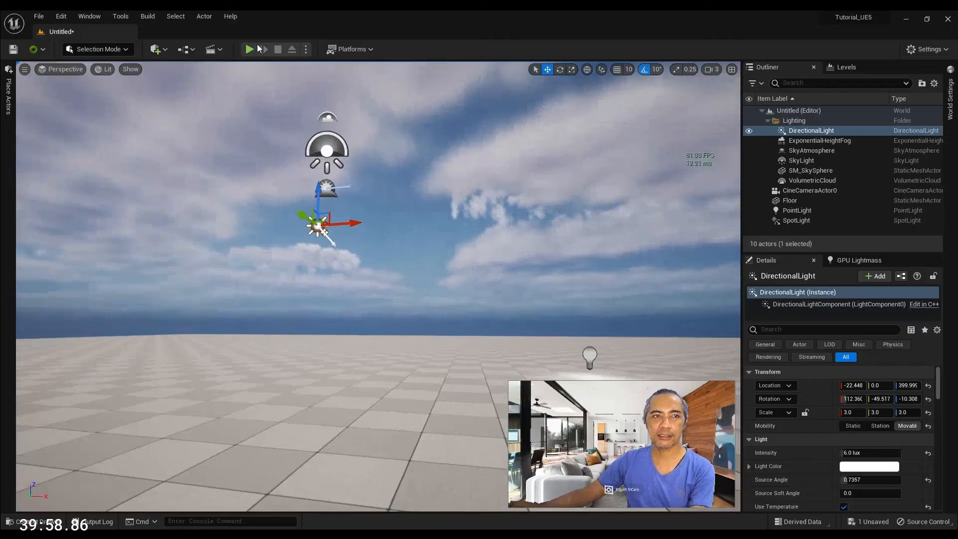
pyautogui.click(306, 49)
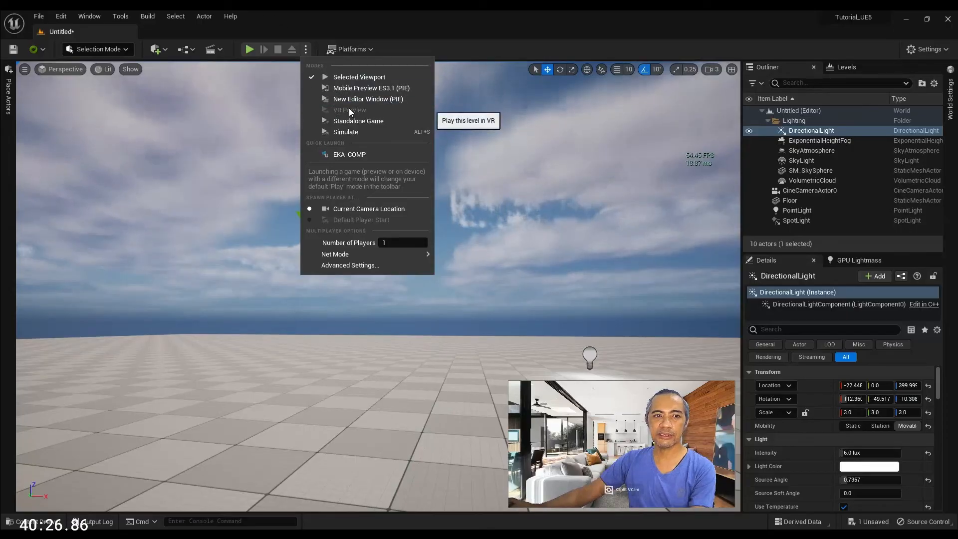
pyautogui.click(313, 19)
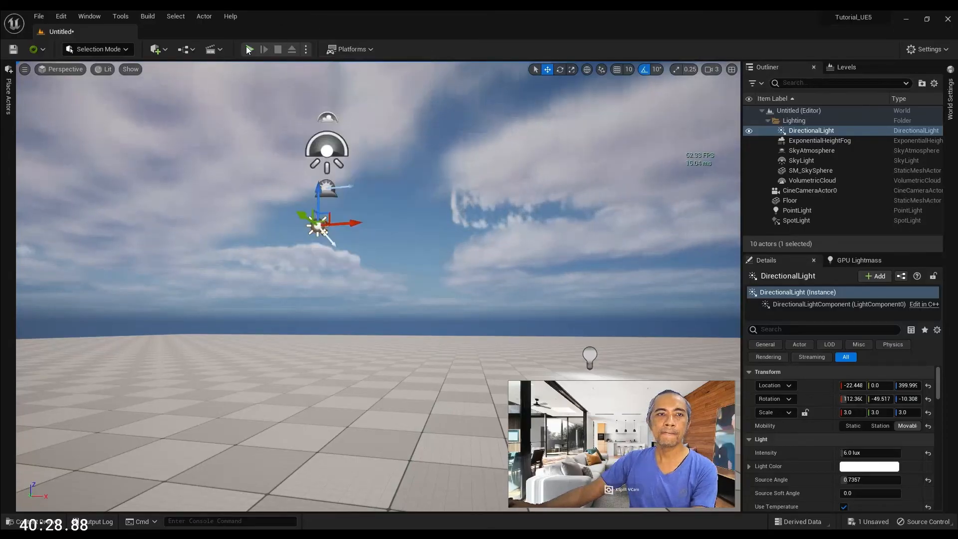
# - Examine the level and master sequence commands and the Blueprint options, including the list of existing Blueprint classes
pyautogui.click(220, 49)
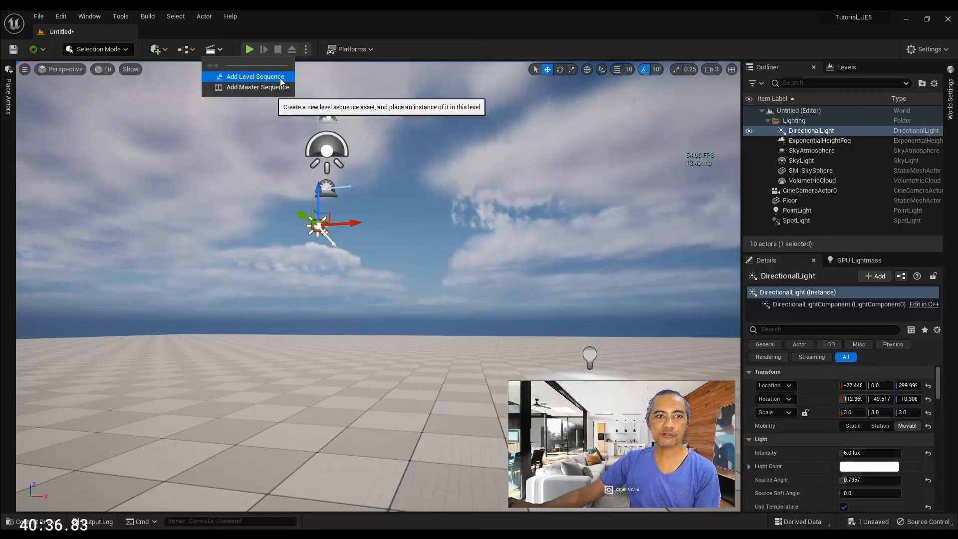
pyautogui.click(261, 15)
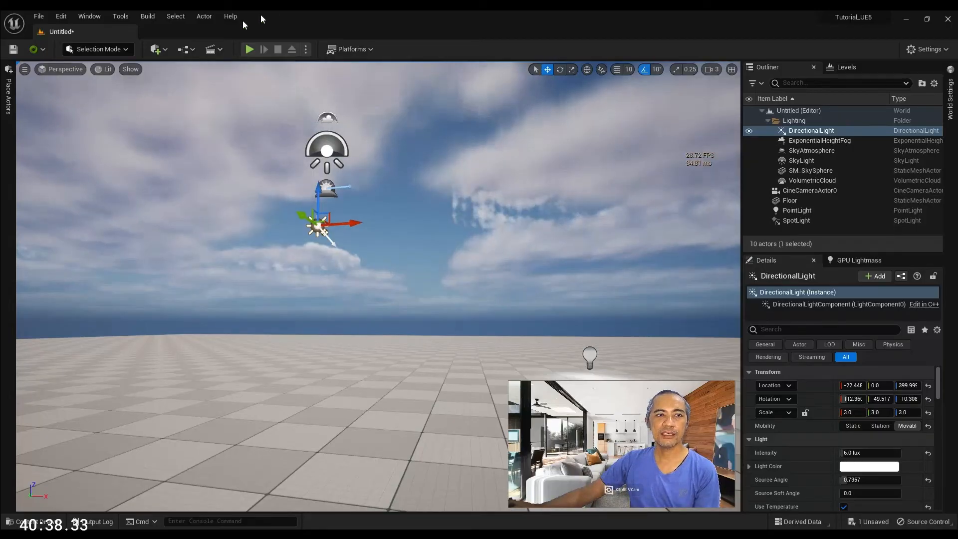
pyautogui.click(194, 51)
pyautogui.moveTo(236, 100)
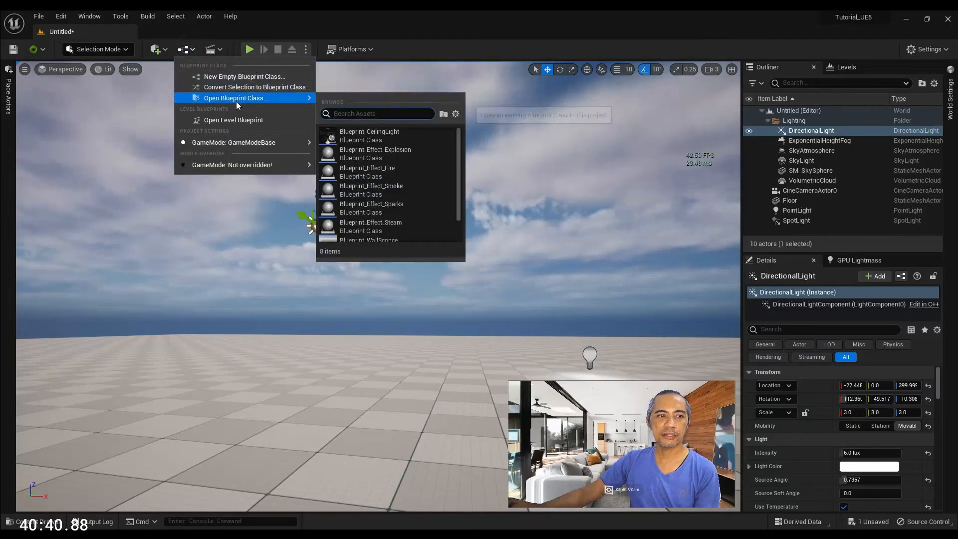
pyautogui.click(293, 10)
# - Examine the options for adding content, including the Content Browser, Datasmith import and the placeable actor classes
pyautogui.click(165, 48)
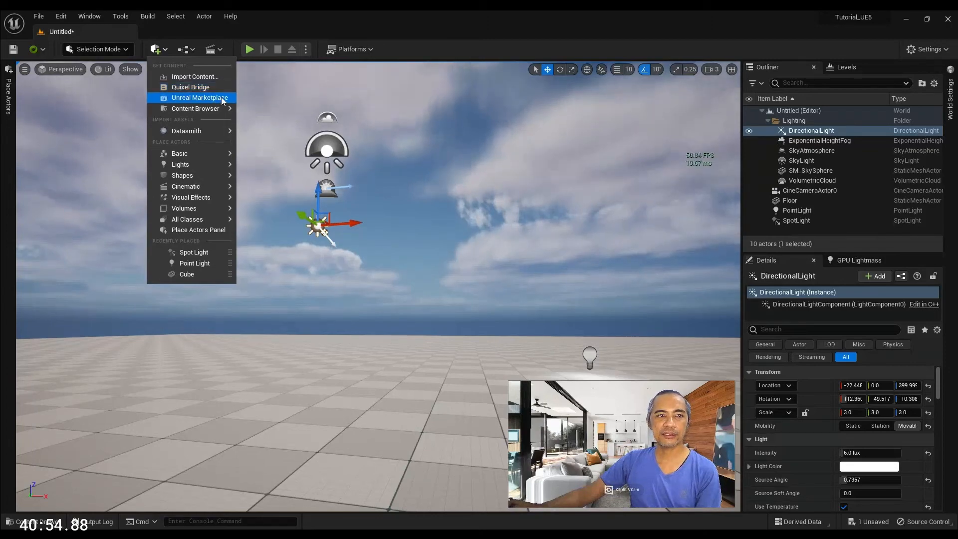
pyautogui.moveTo(178, 111)
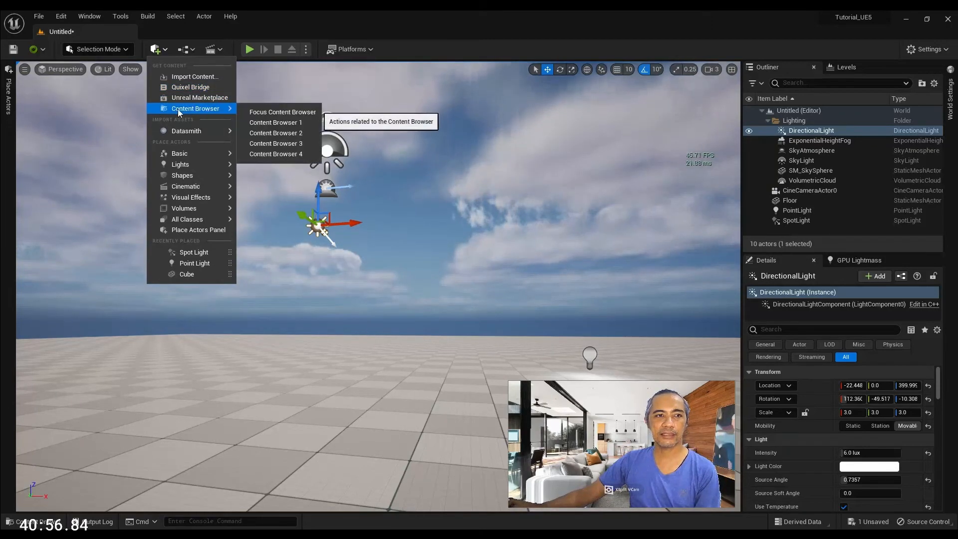
pyautogui.moveTo(210, 130)
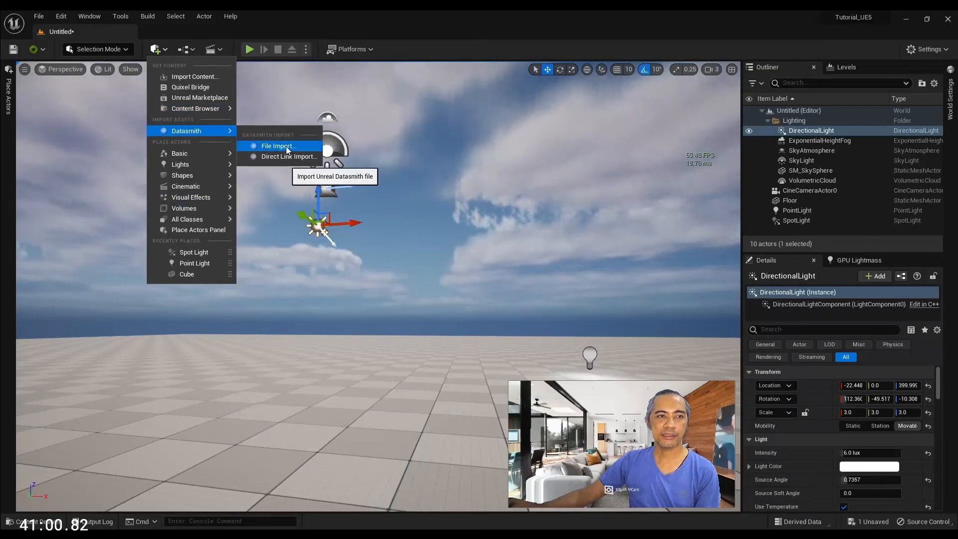
pyautogui.moveTo(196, 151)
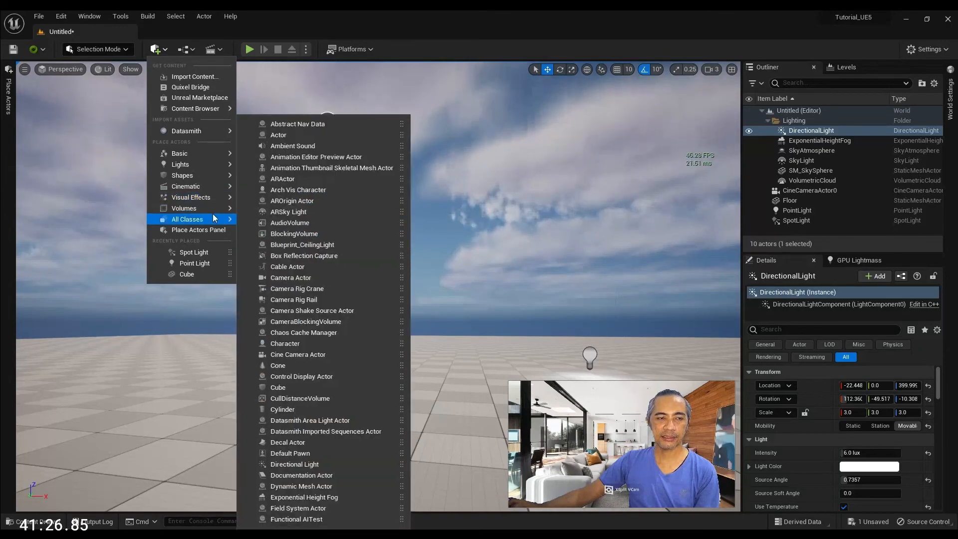
pyautogui.moveTo(200, 219)
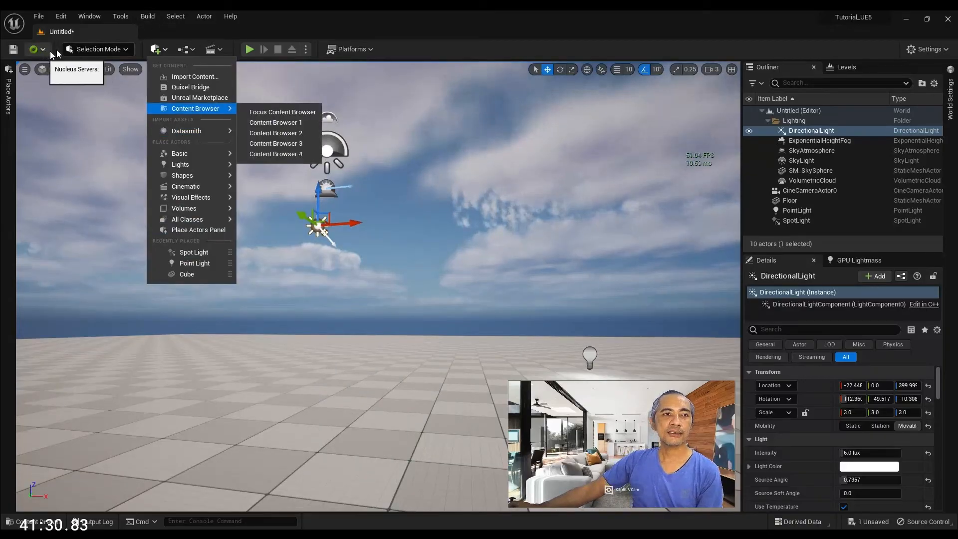
# - Switch the editor to Modeling mode and widen its tool palette
pyautogui.click(127, 47)
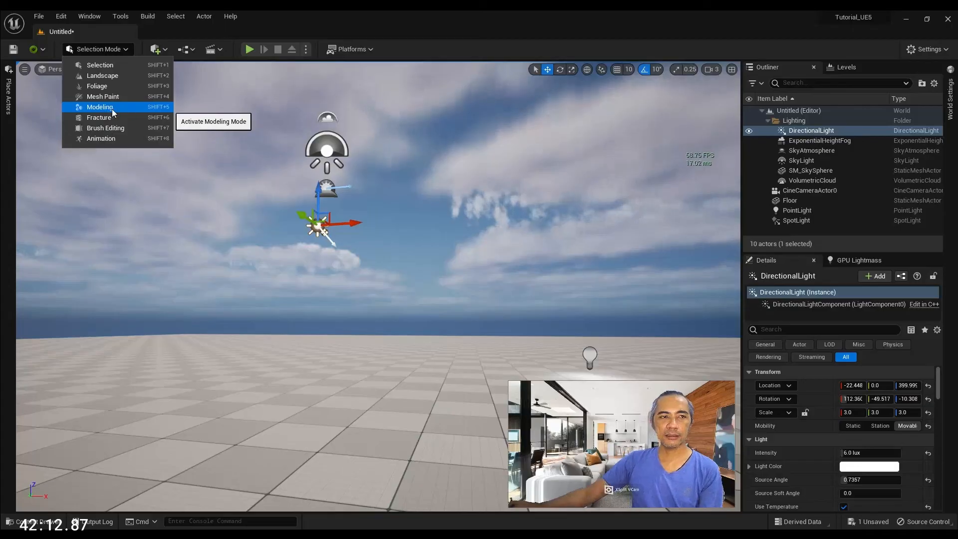
pyautogui.click(112, 109)
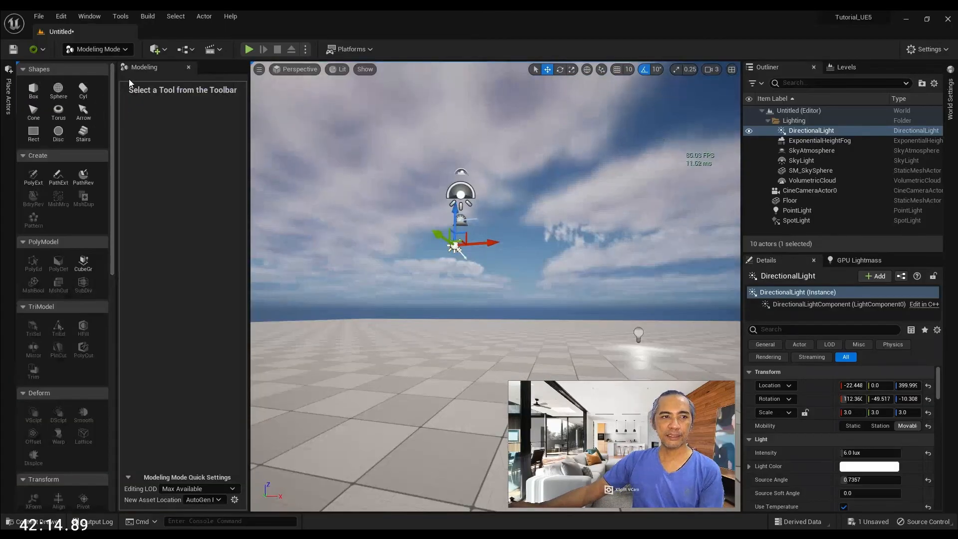
pyautogui.moveTo(113, 88); pyautogui.dragTo(294, 145)
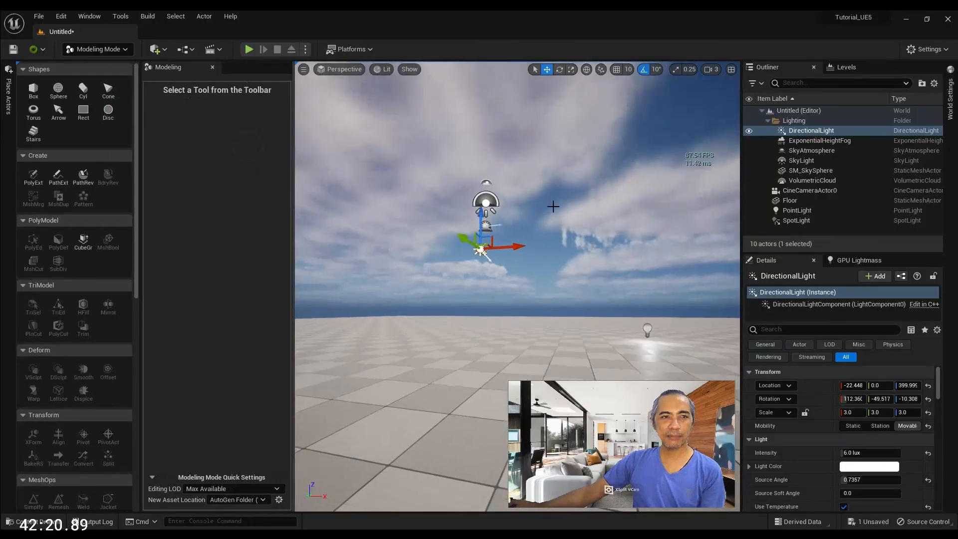
# - Examine the Modeling mode tool categories, from Shapes, Create and PolyModel through Transform, MeshOps, VoxOps, UVs, Baking, Volumes and LODs
pyautogui.moveTo(135, 234); pyautogui.dragTo(158, 429)
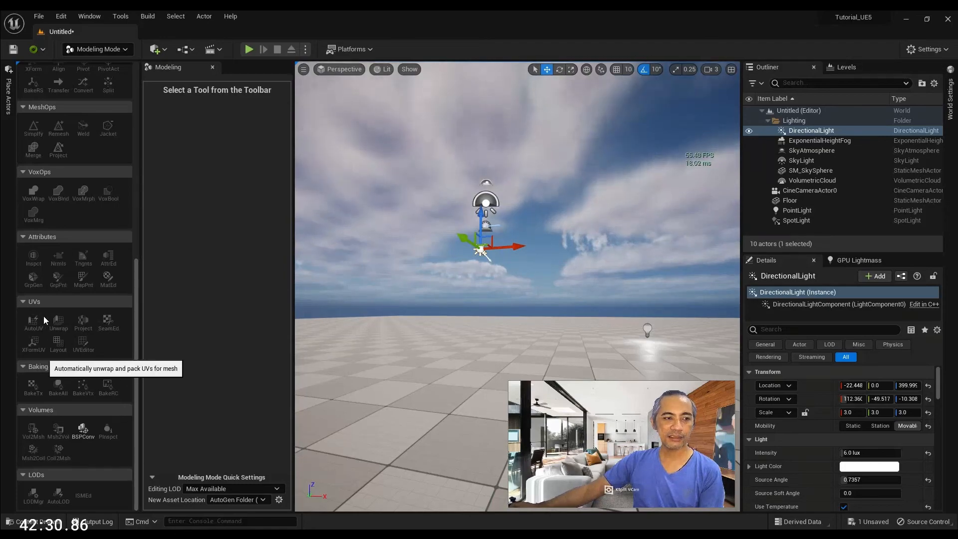
pyautogui.scroll(1, 49, 331)
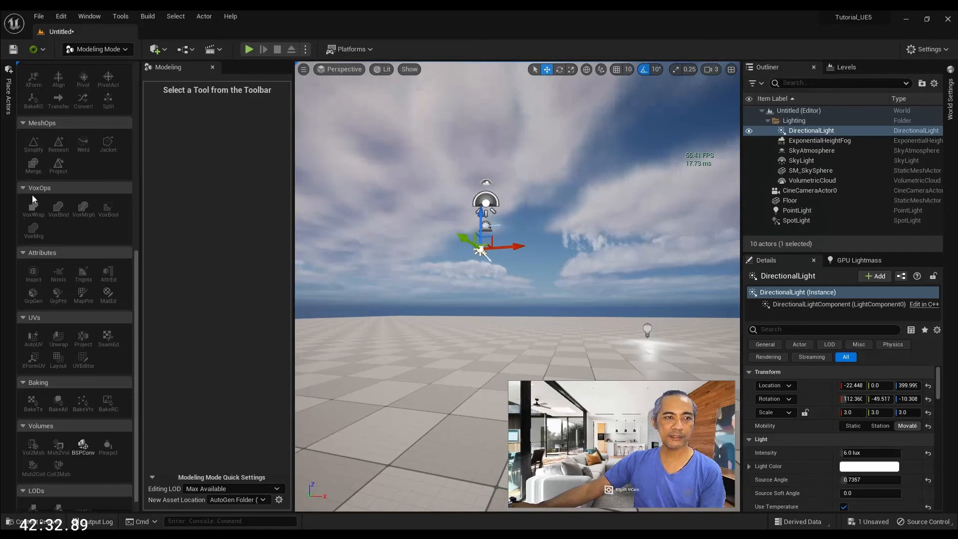
pyautogui.scroll(2, 32, 195)
pyautogui.scroll(1, 37, 205)
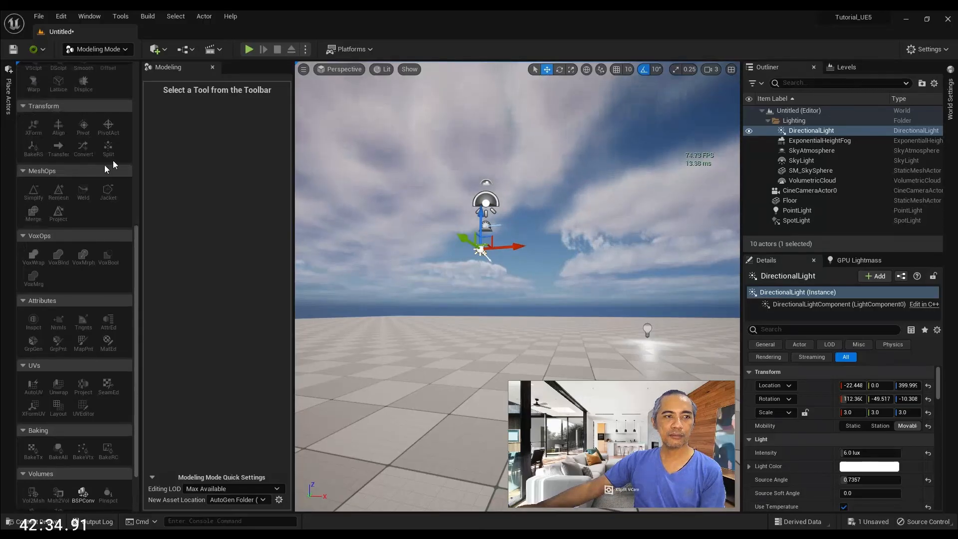
pyautogui.scroll(1, 56, 185)
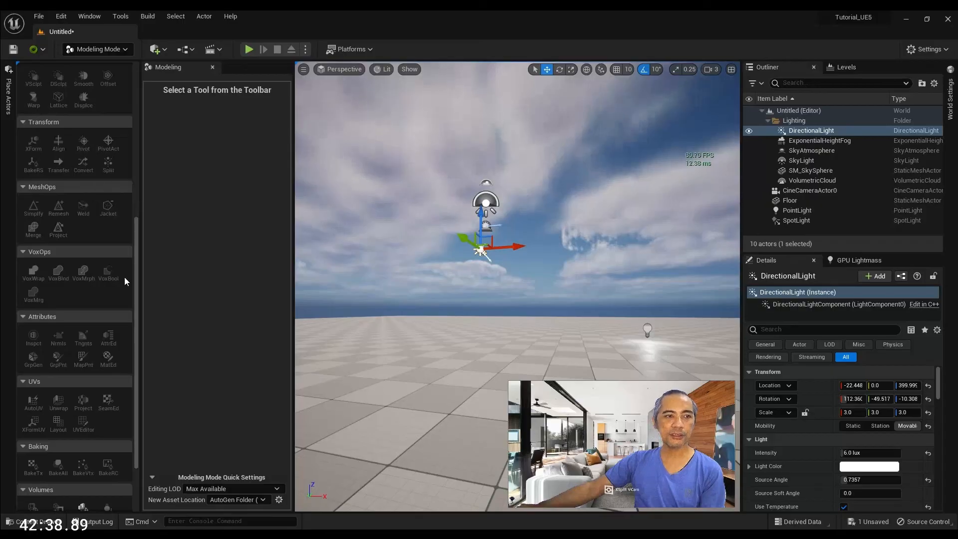
pyautogui.scroll(4, 124, 277)
pyautogui.scroll(11, 65, 280)
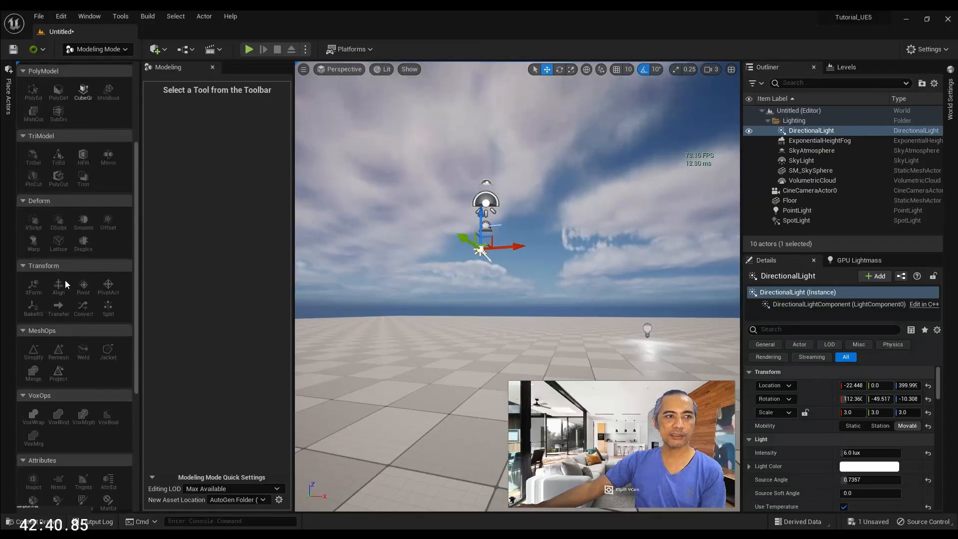
pyautogui.scroll(3, 95, 236)
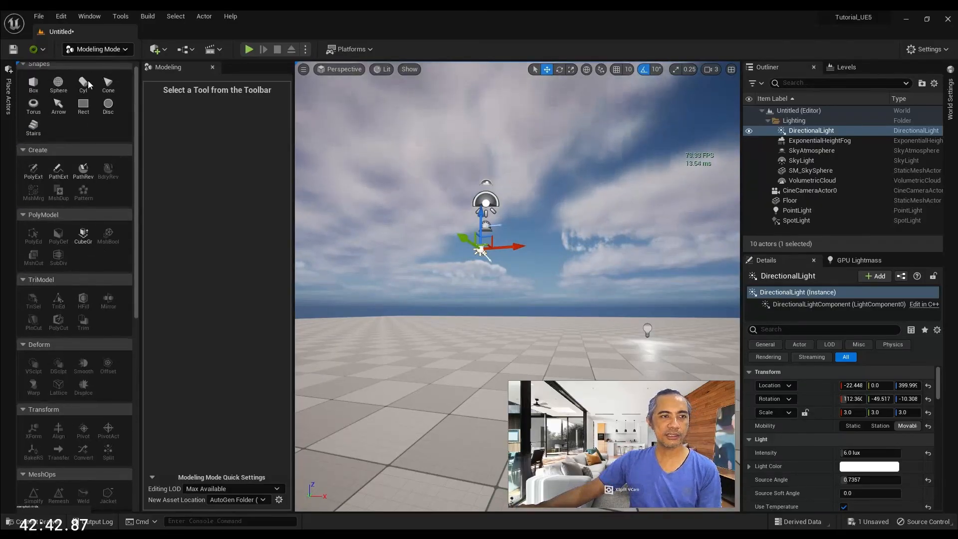
pyautogui.scroll(1, 89, 81)
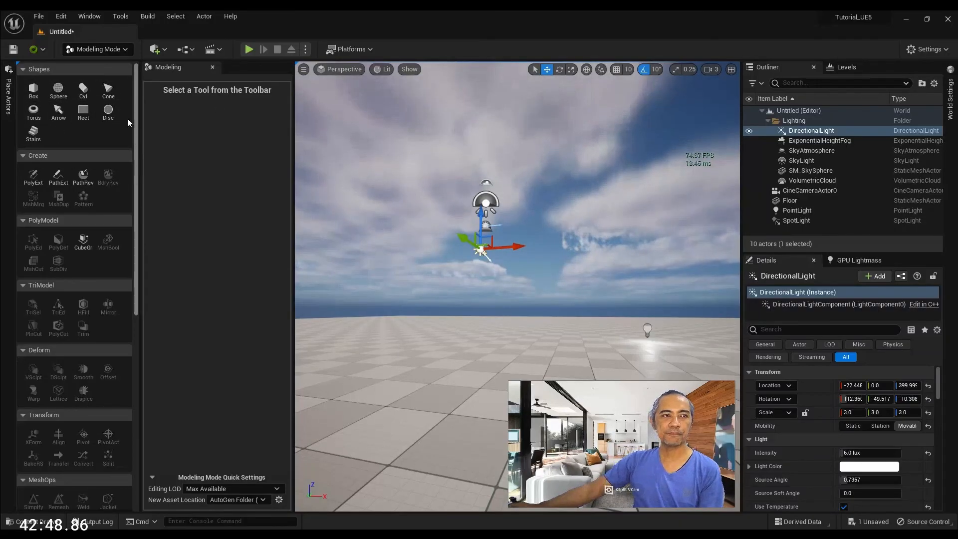
pyautogui.scroll(-10, 125, 293)
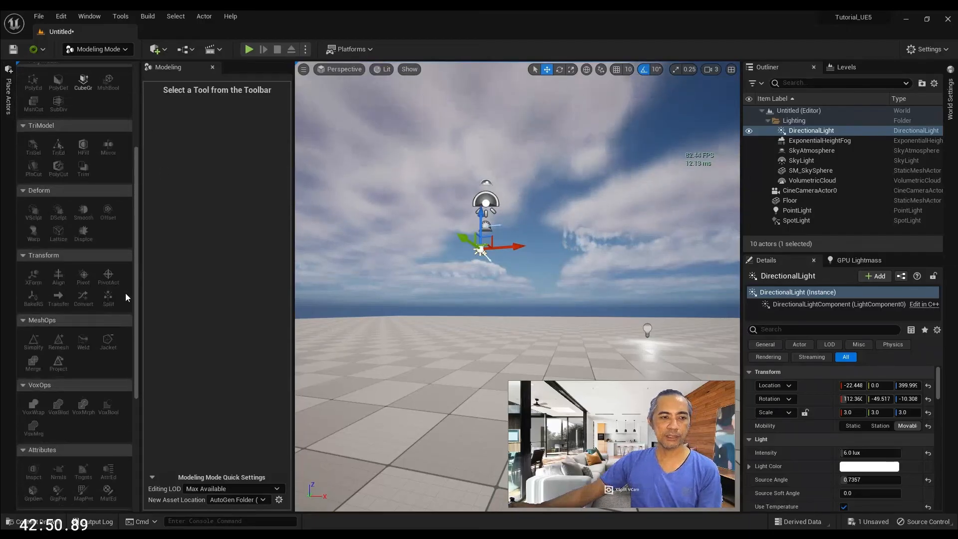
pyautogui.scroll(10, 126, 293)
# - Switch the editor from Modeling mode back to Selection mode
pyautogui.click(118, 50)
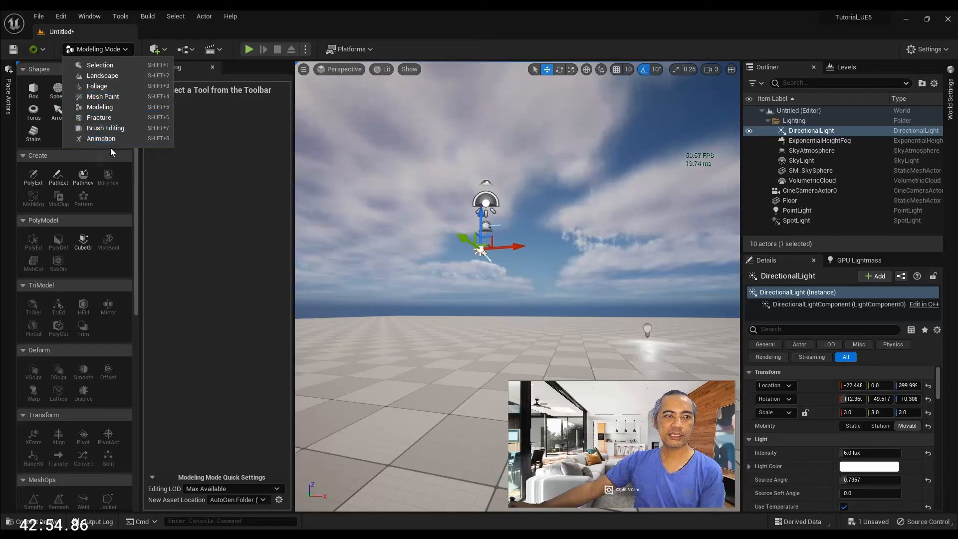
pyautogui.click(98, 67)
pyautogui.moveTo(276, 216); pyautogui.dragTo(266, 247, button='right')
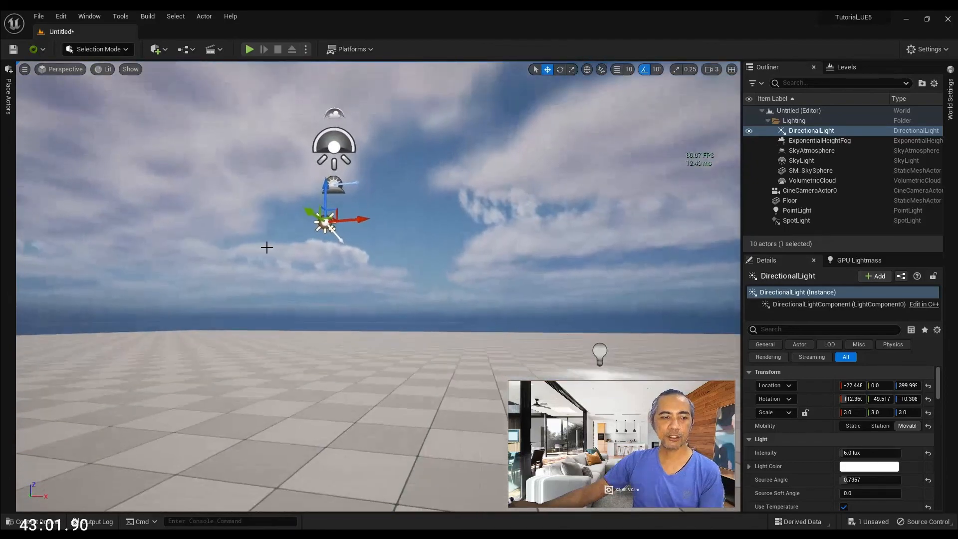
# - Open the Content Drawer, expand StarterContent and show the contents of its Architecture folder
pyautogui.click(42, 522)
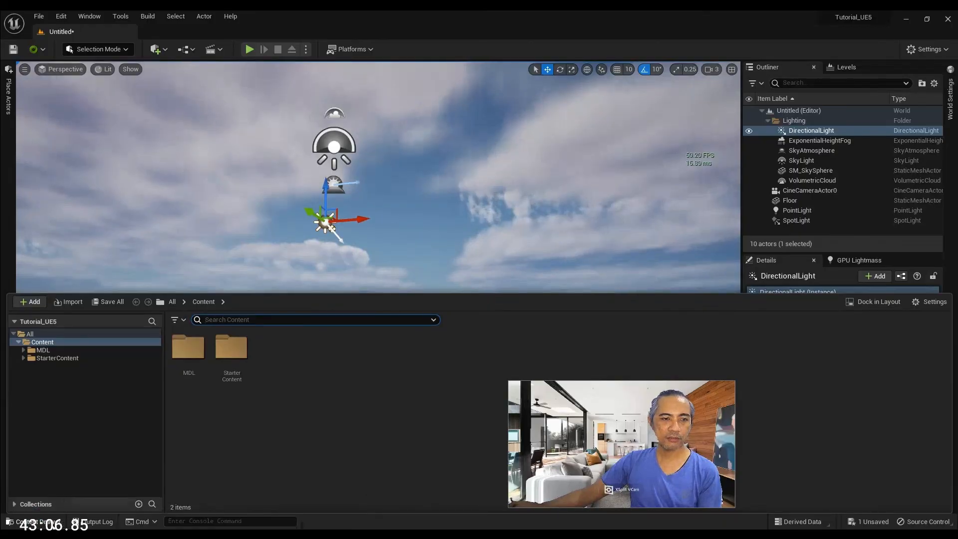
pyautogui.click(53, 358)
pyautogui.click(23, 358)
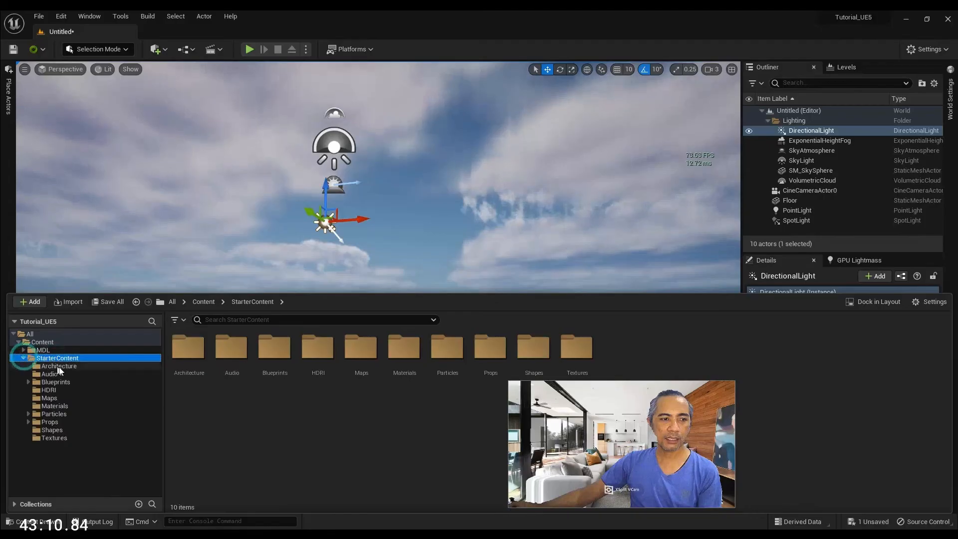
pyautogui.click(63, 367)
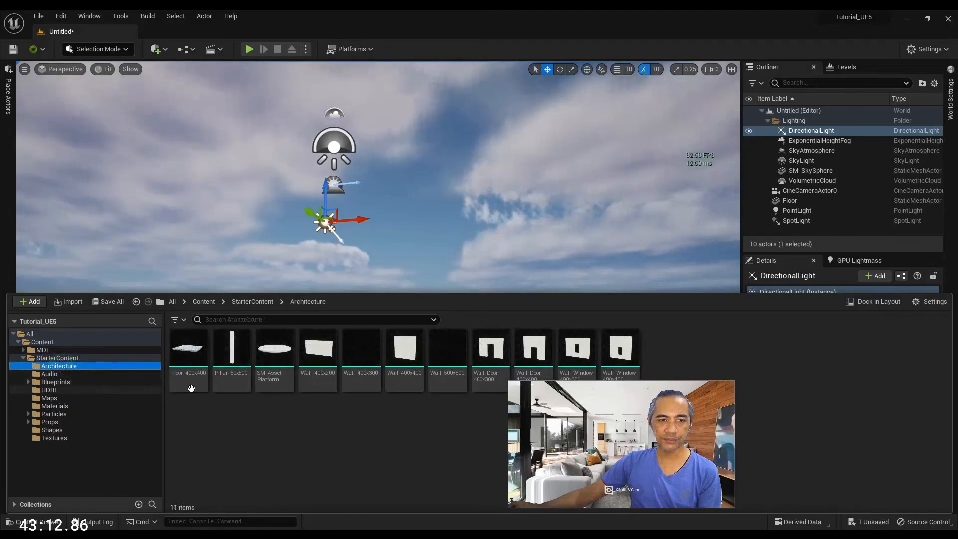
# - Place the Floor_400x400 mesh from the Architecture folder into the level and look at it from above
pyautogui.click(188, 355)
pyautogui.moveTo(189, 355); pyautogui.dragTo(397, 331)
pyautogui.moveTo(398, 332); pyautogui.dragTo(455, 377, button='right')
pyautogui.press('w')
pyautogui.press('a')
pyautogui.press('s')
pyautogui.press('e')
pyautogui.press('a')
pyautogui.press('s')
# - Place the Pillar_50x500 mesh from the Architecture folder at the corner of the raised floor slab
pyautogui.click(40, 521)
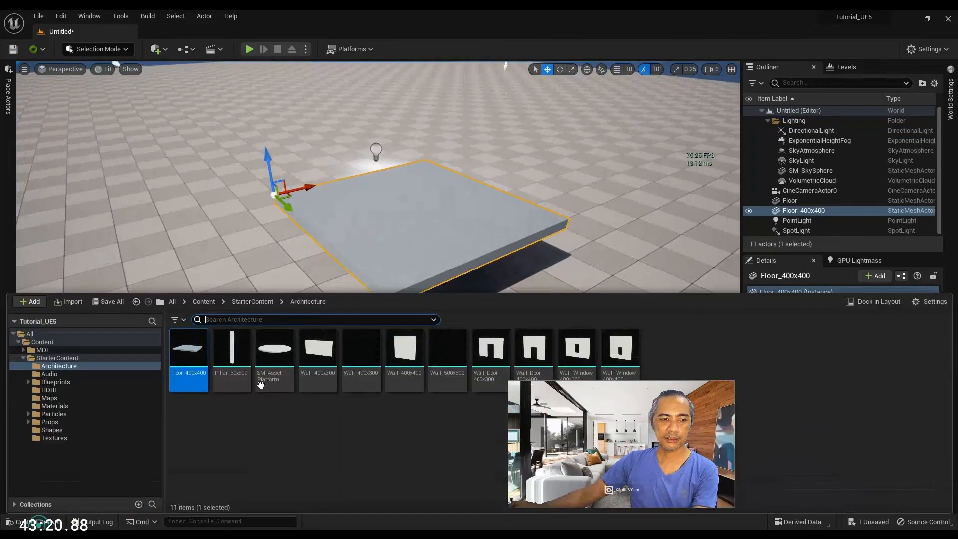
pyautogui.moveTo(233, 355); pyautogui.dragTo(268, 261)
pyautogui.moveTo(268, 262); pyautogui.dragTo(249, 233, button='right')
pyautogui.press('d')
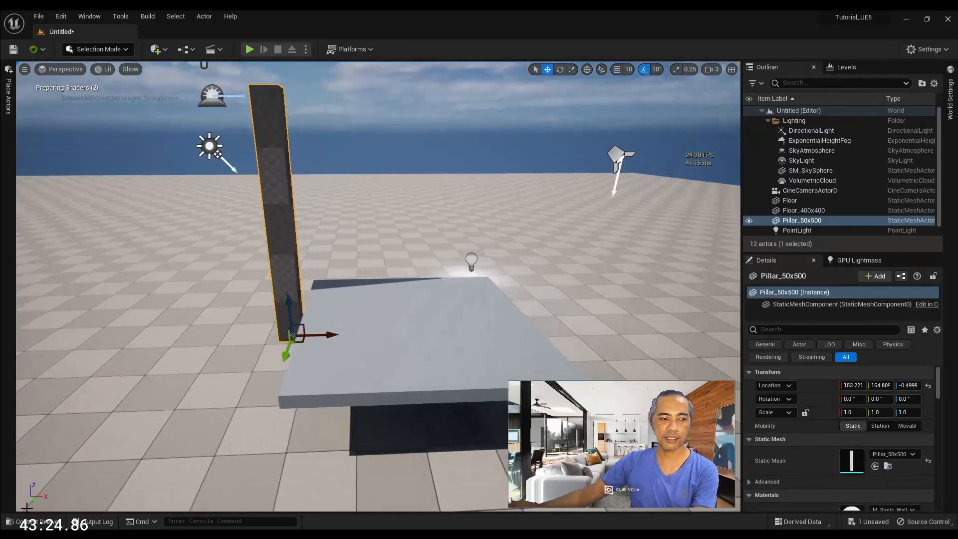
# - Show the Content Drawer temporarily and dismiss it by returning focus to the viewport, doing this twice
pyautogui.click(39, 521)
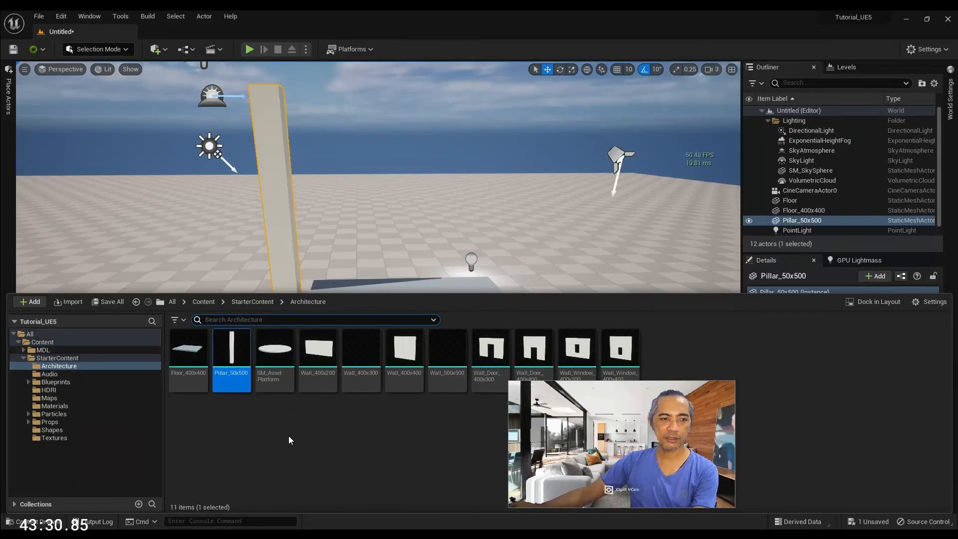
pyautogui.moveTo(379, 244); pyautogui.dragTo(400, 236, button='right')
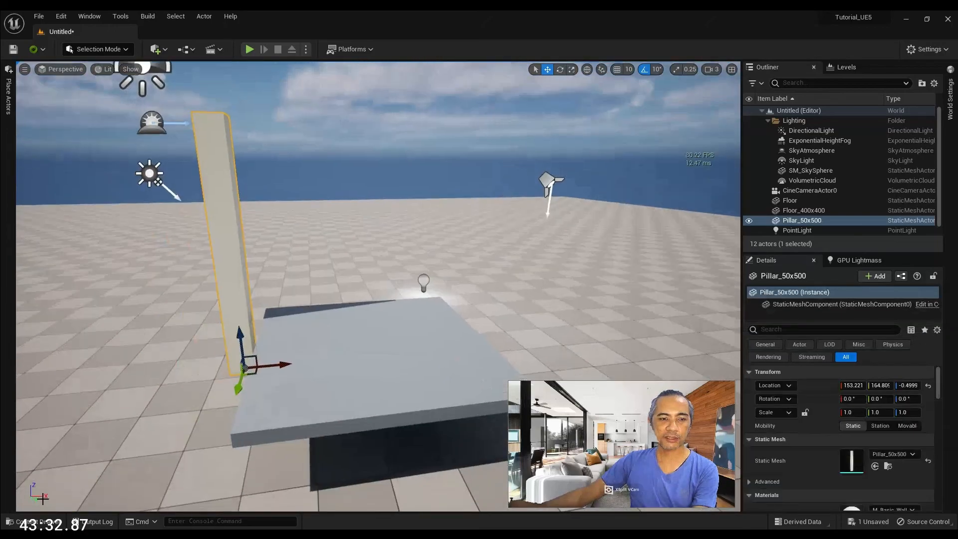
pyautogui.moveTo(429, 306); pyautogui.dragTo(446, 325, button='right')
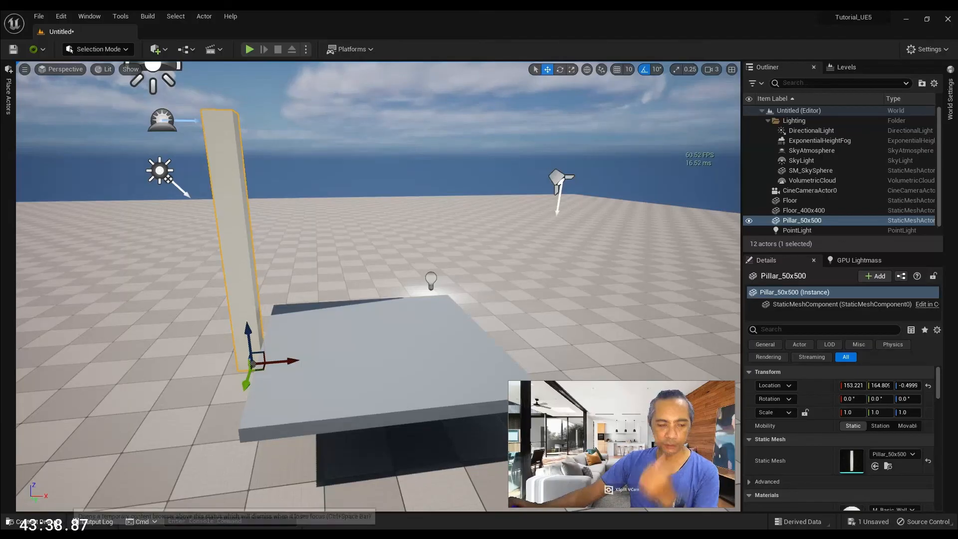
pyautogui.hotkey('ctrl', 'space')
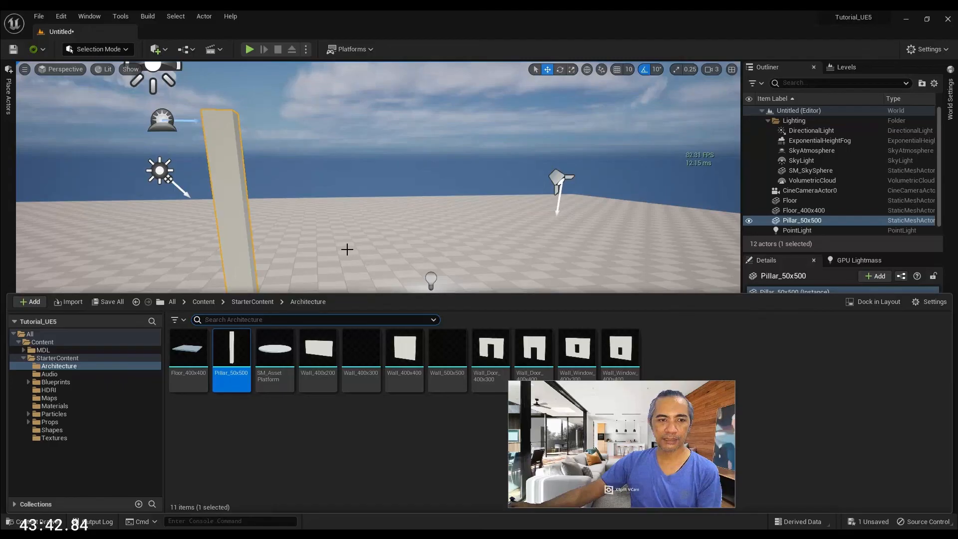
pyautogui.moveTo(348, 256); pyautogui.dragTo(375, 342, button='right')
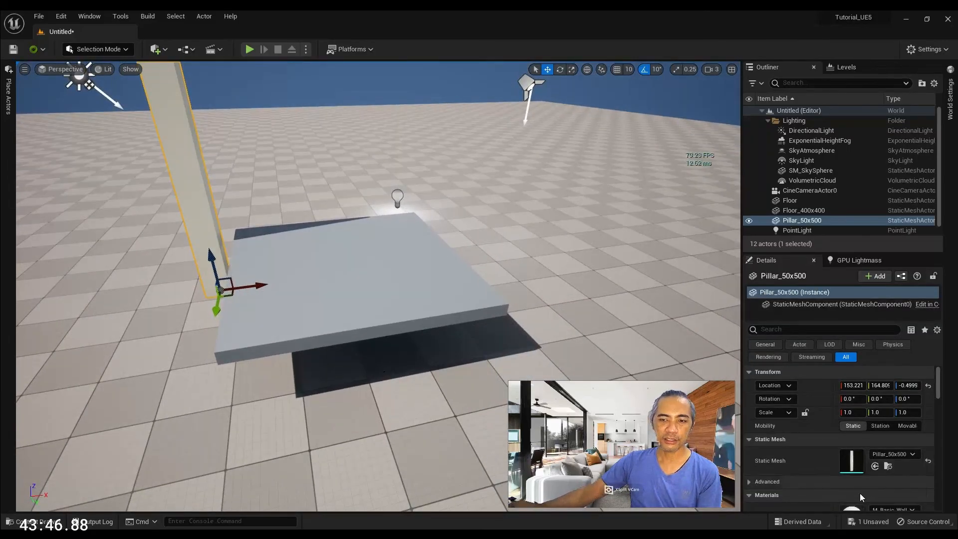
# - Try the Content Browser docked in the layout as a movable separate window, and close it again
pyautogui.hotkey('ctrl', 'space')
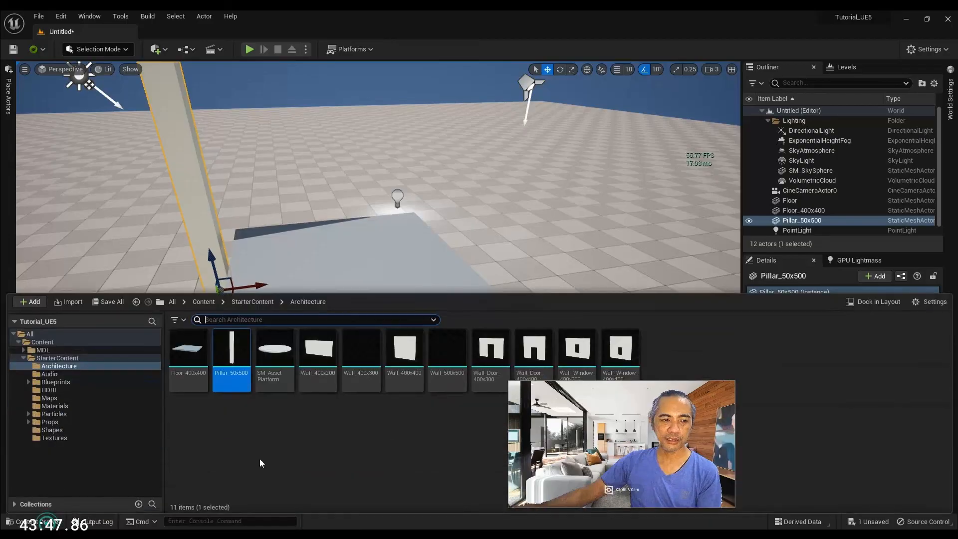
pyautogui.click(870, 306)
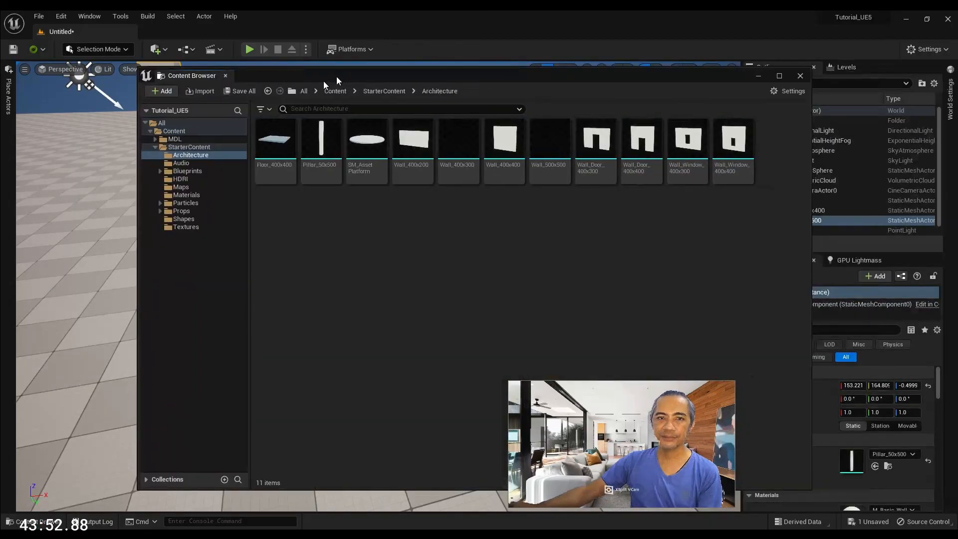
pyautogui.moveTo(324, 81); pyautogui.dragTo(250, 57)
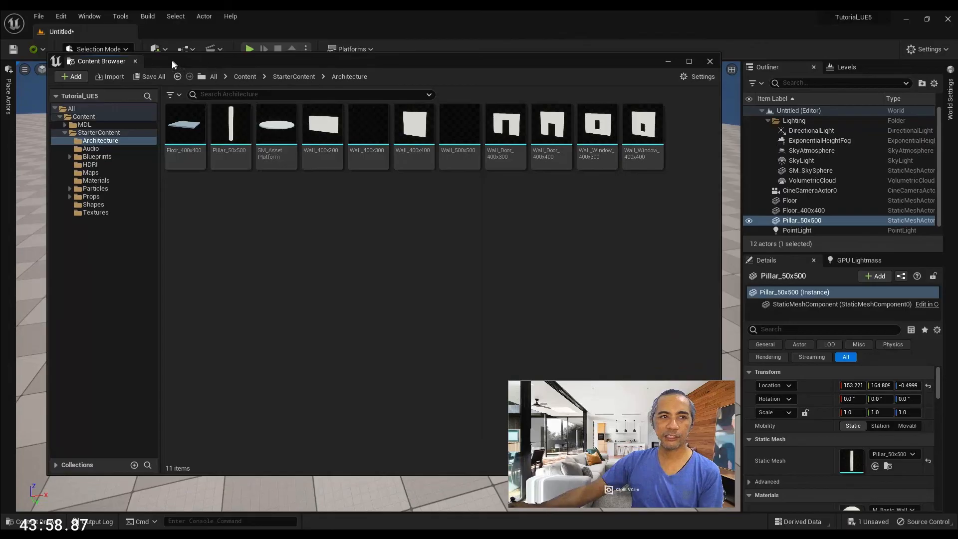
pyautogui.moveTo(173, 65); pyautogui.dragTo(301, 69)
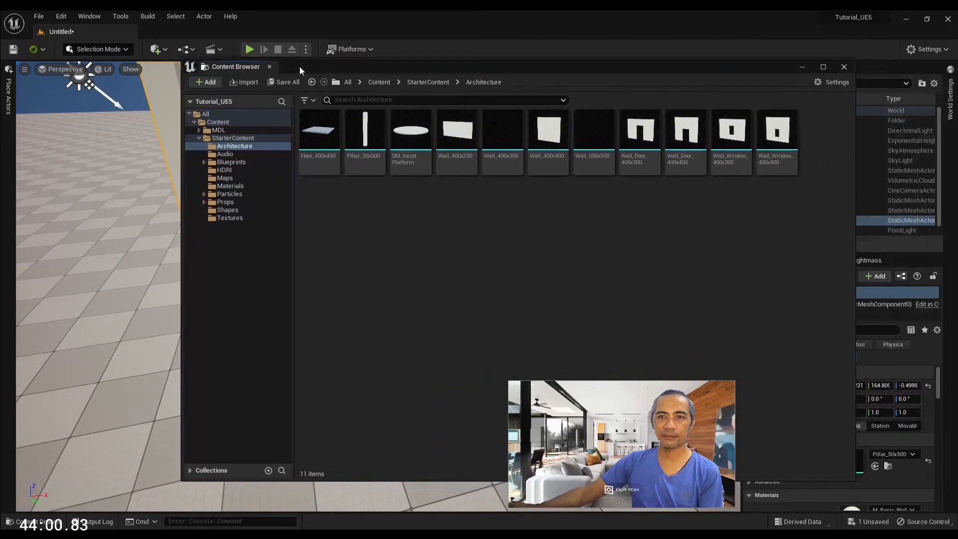
pyautogui.moveTo(400, 66); pyautogui.dragTo(321, 67)
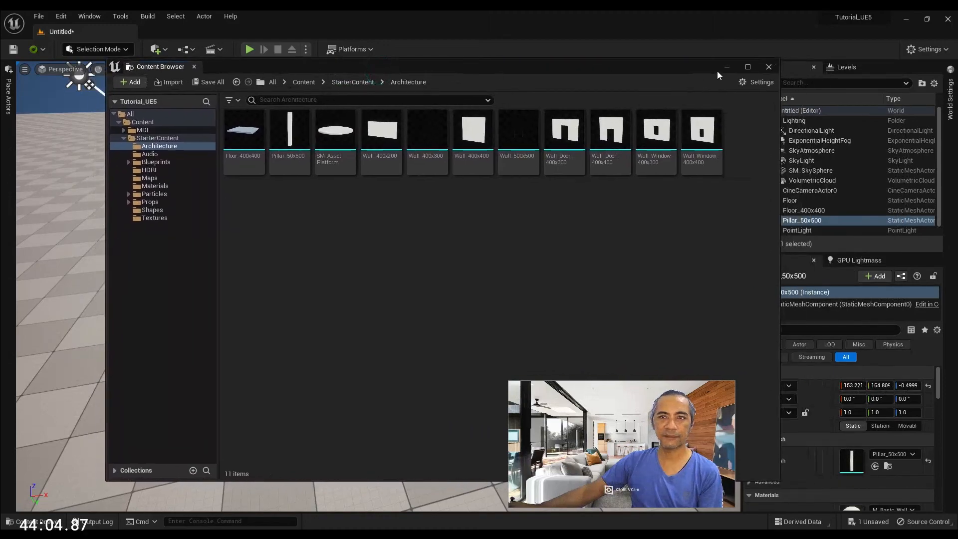
pyautogui.click(768, 66)
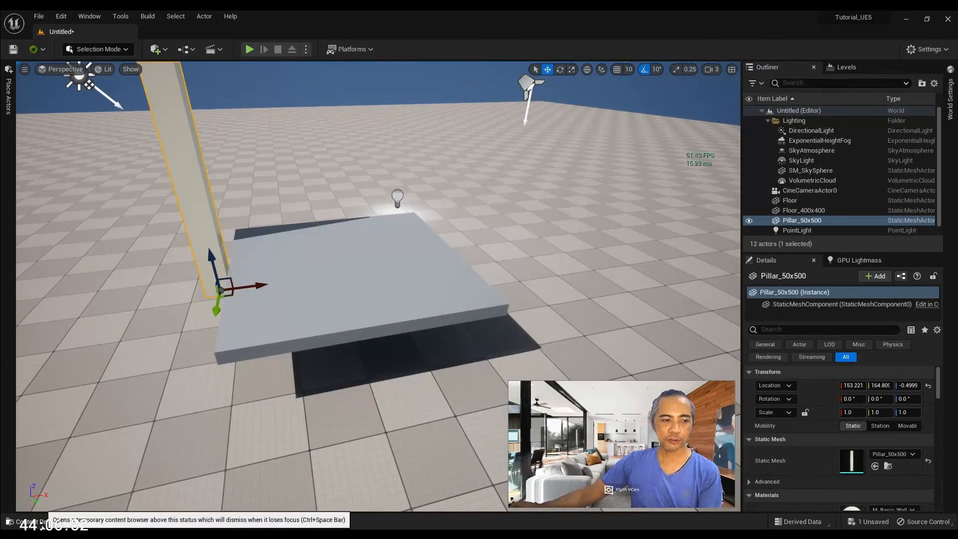
# - Toggle the Content Drawer, then examine the recent entries in the Output Log and close the log
pyautogui.click(35, 522)
pyautogui.click(37, 521)
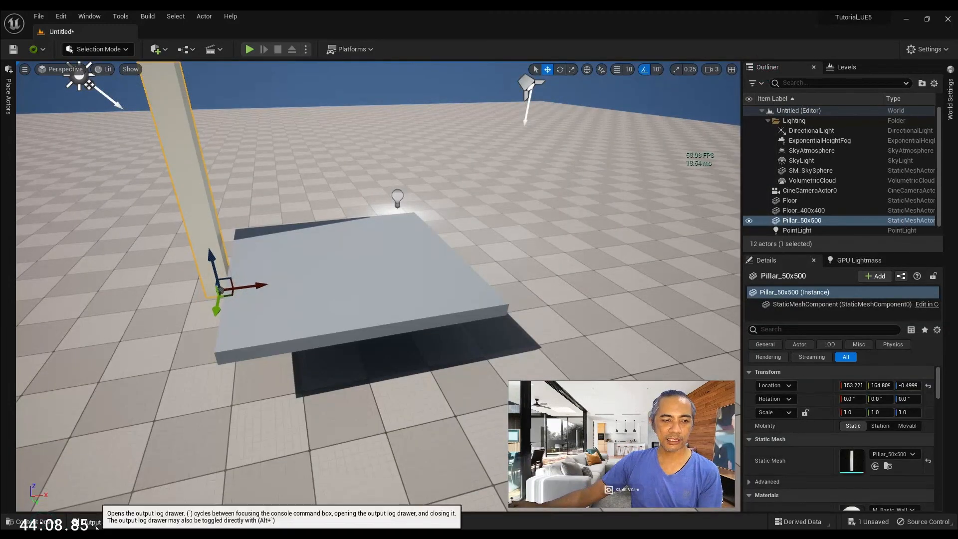
pyautogui.click(92, 521)
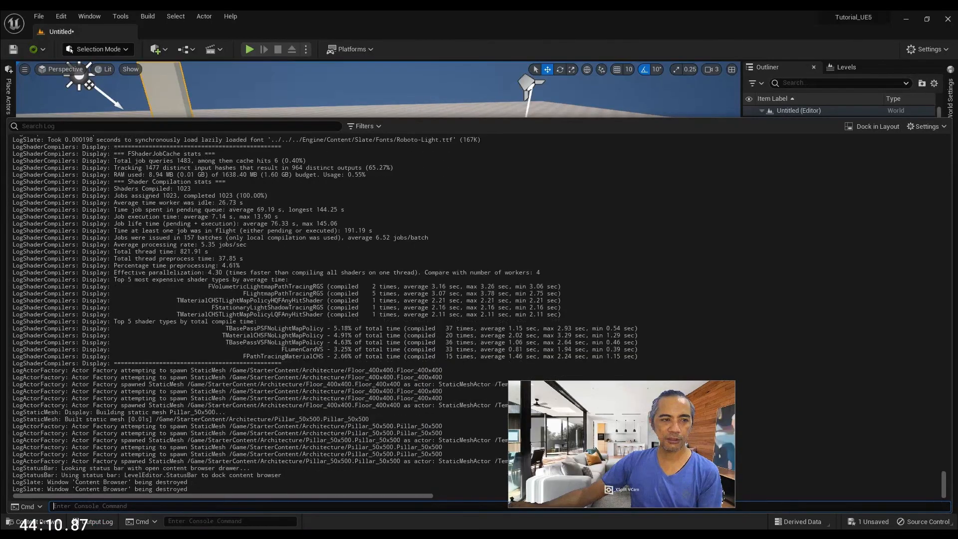
pyautogui.scroll(5, 249, 314)
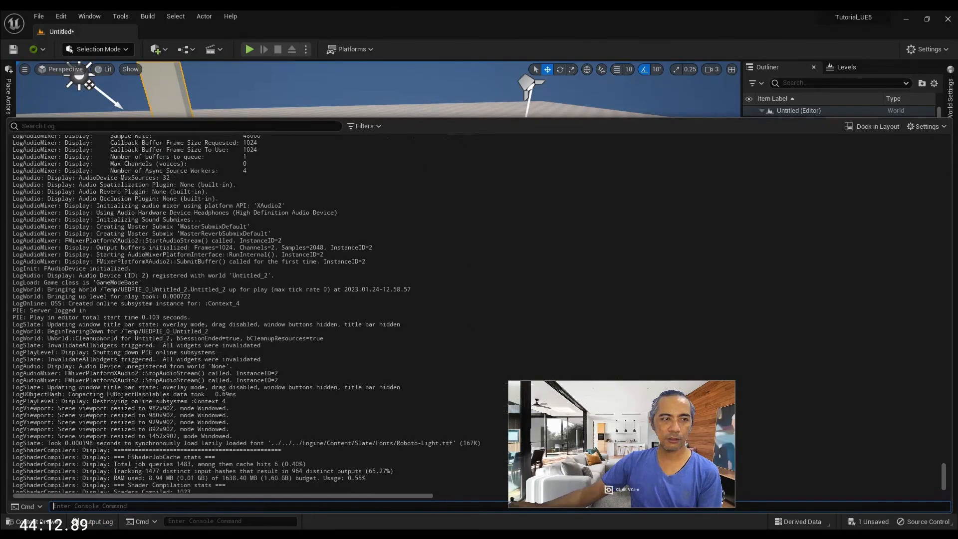
pyautogui.click(95, 521)
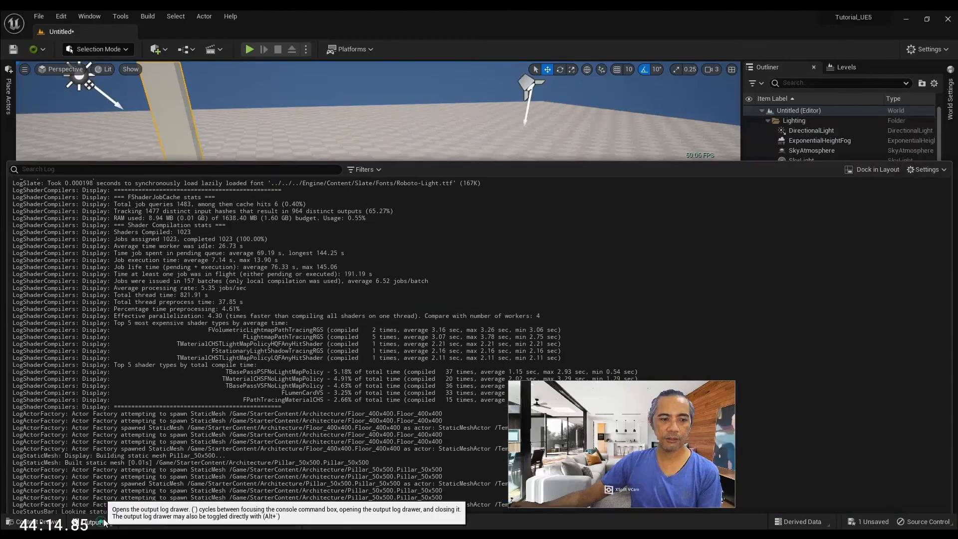
# - Try to run the console command r.poolsize
pyautogui.click(176, 521)
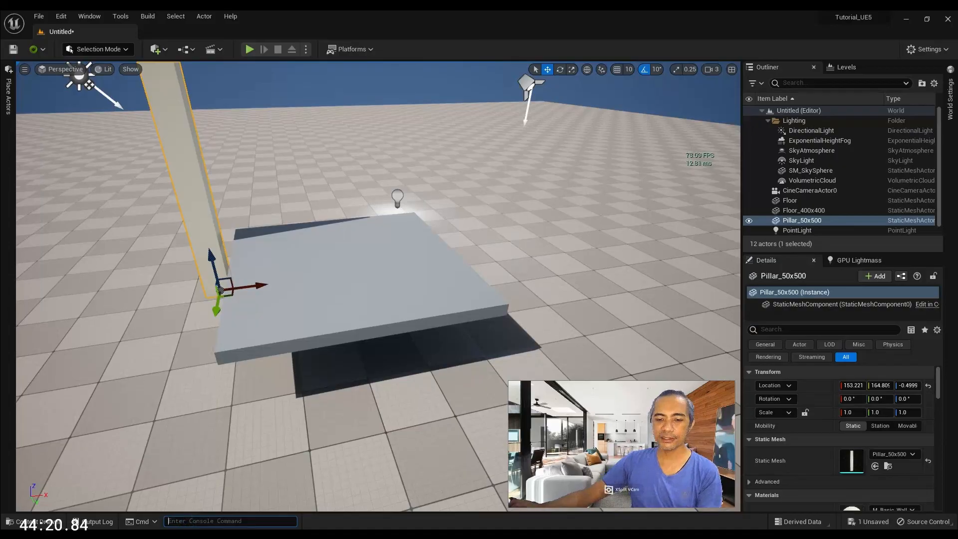
pyautogui.write('r.')
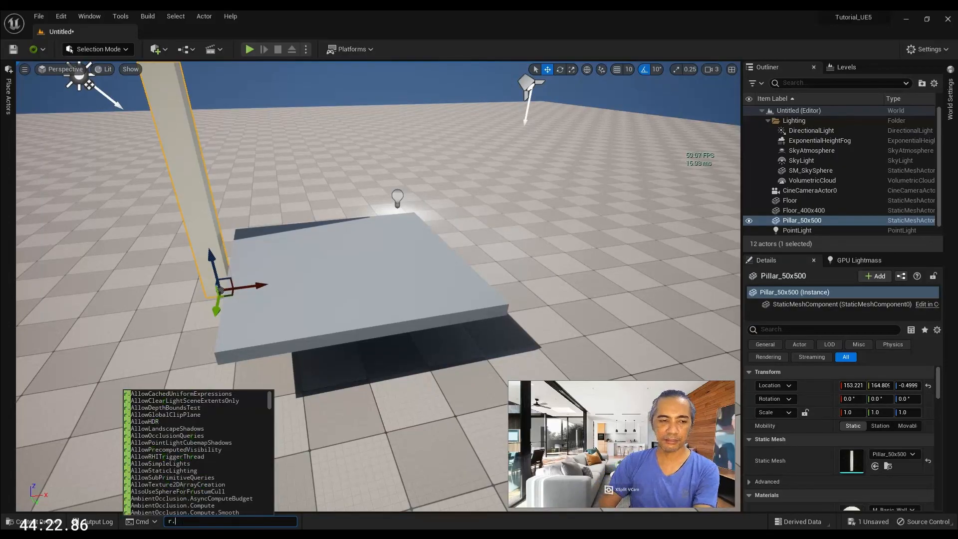
pyautogui.write('poolsize')
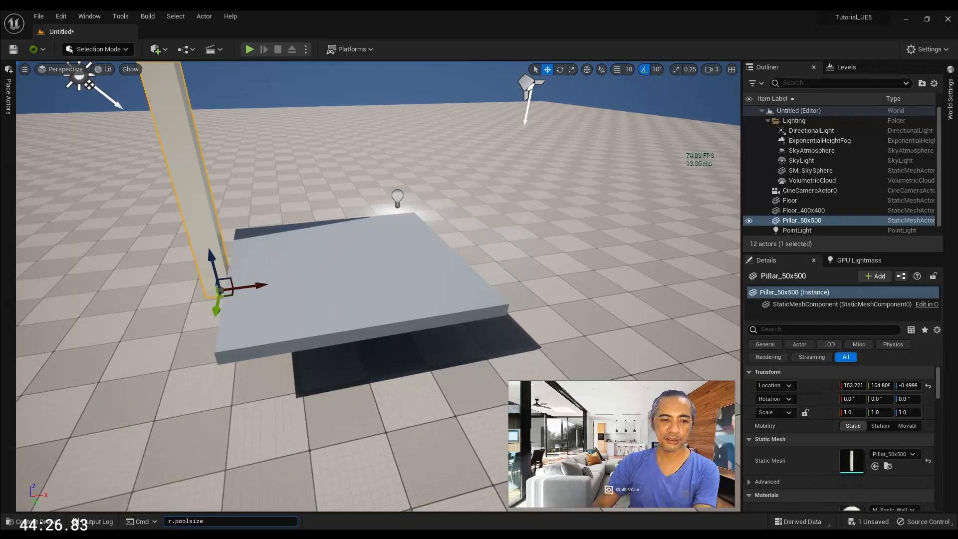
pyautogui.press('Return')
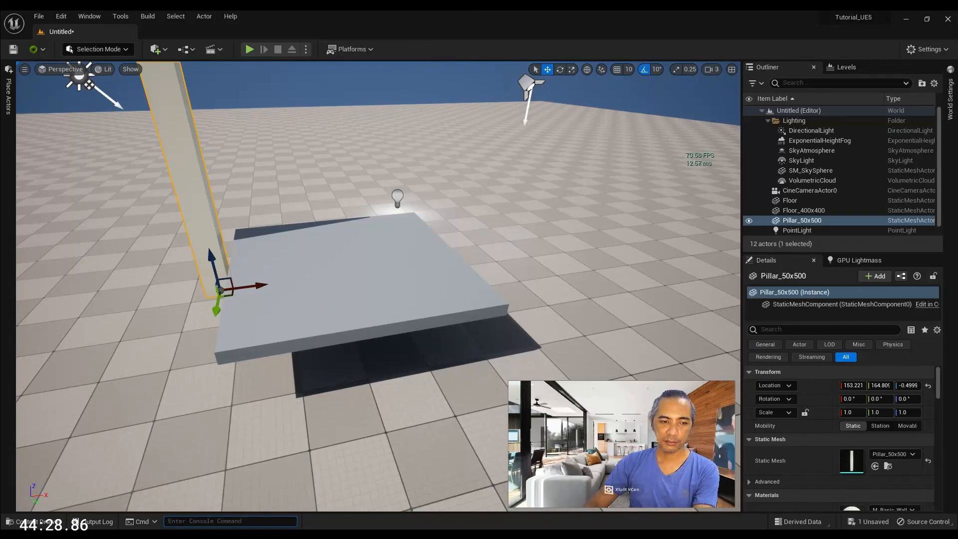
# - Run the console command r.Streaming.PoolSize 5000, choosing it from the suggestions for poolsi
pyautogui.write('poolsi')
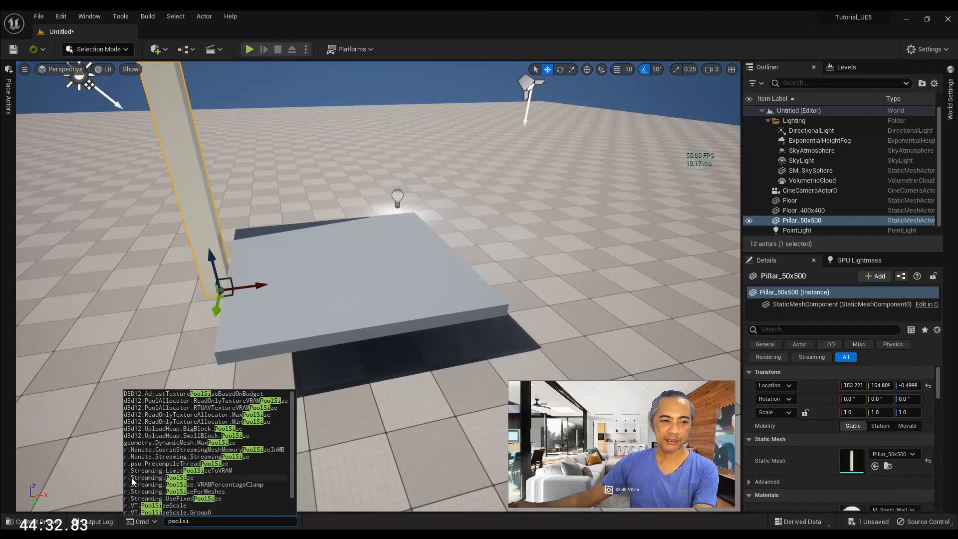
pyautogui.click(148, 478)
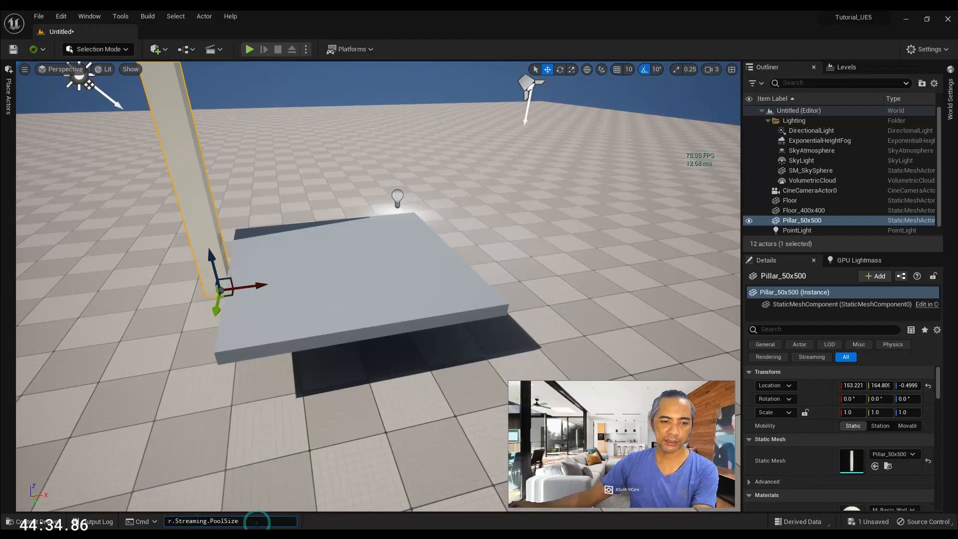
pyautogui.write('5000')
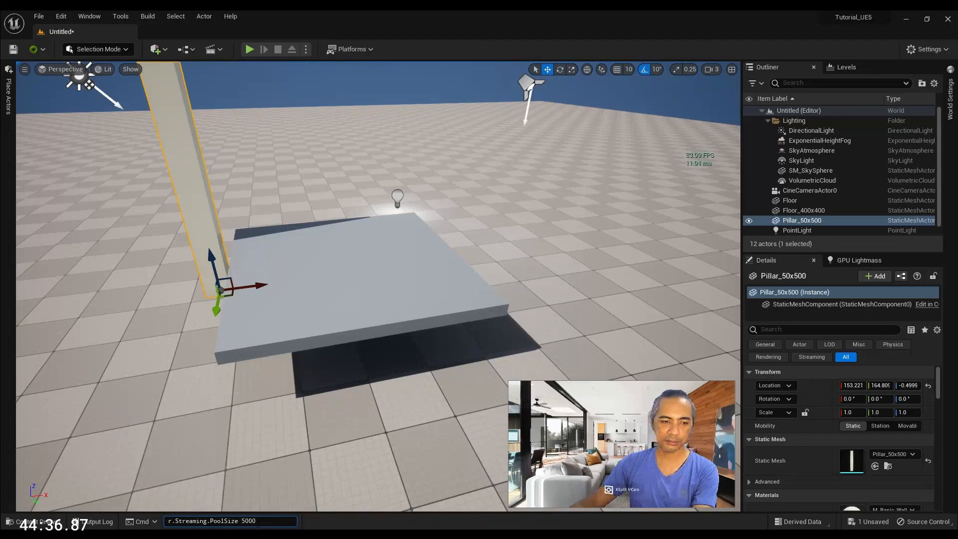
pyautogui.moveTo(325, 316); pyautogui.dragTo(324, 263, button='right')
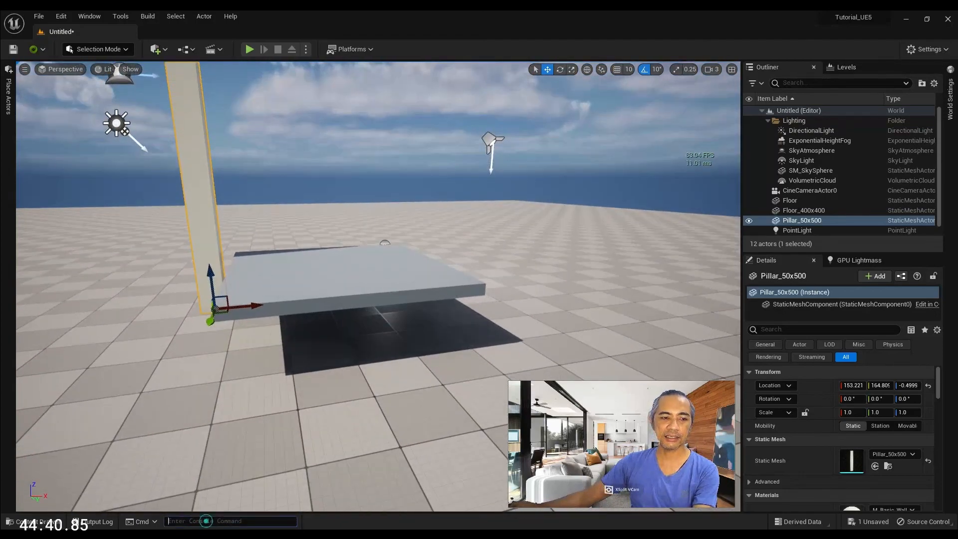
pyautogui.press('`')
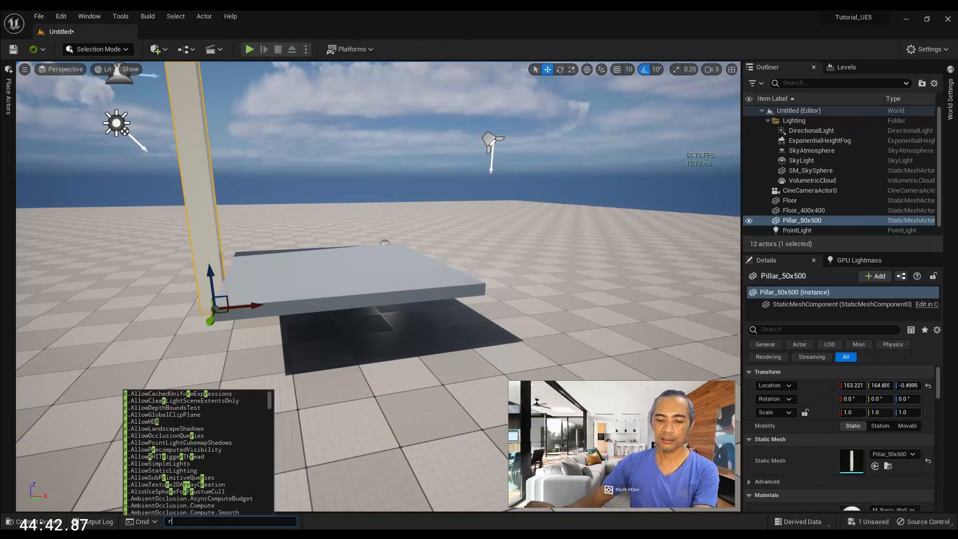
pyautogui.write('rhi')
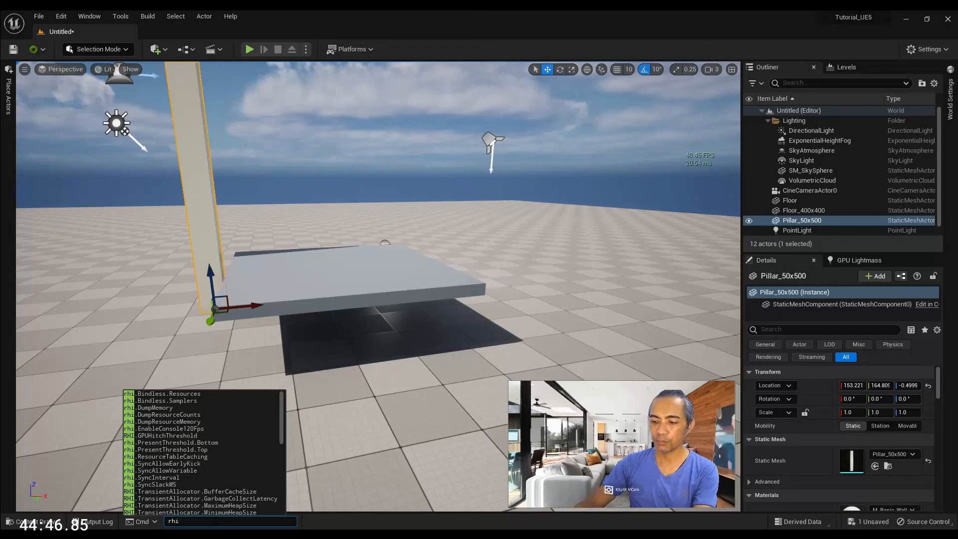
pyautogui.press('Home')
pyautogui.write('s.')
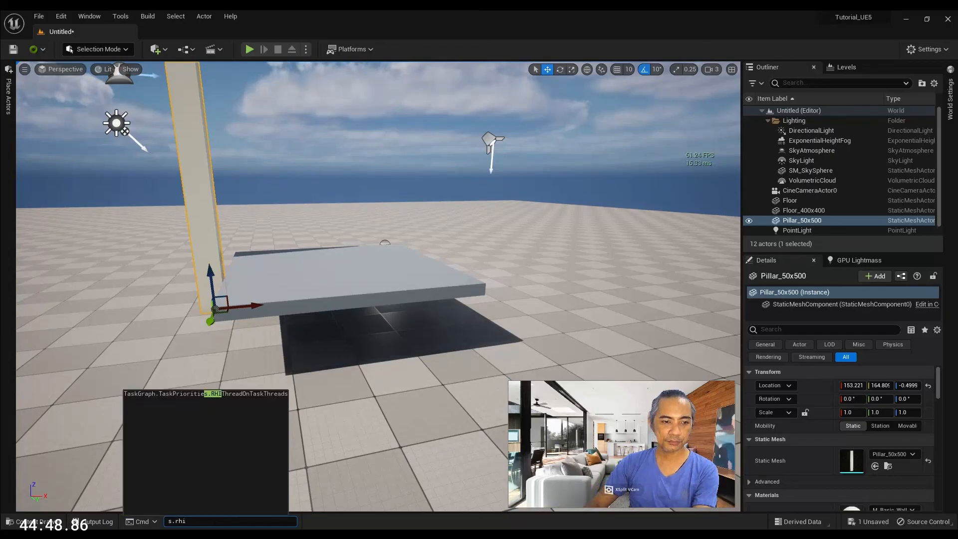
pyautogui.press('BackSpace')
pyautogui.press('BackSpace')
pyautogui.press('Delete')
pyautogui.press('Delete')
pyautogui.press('Delete')
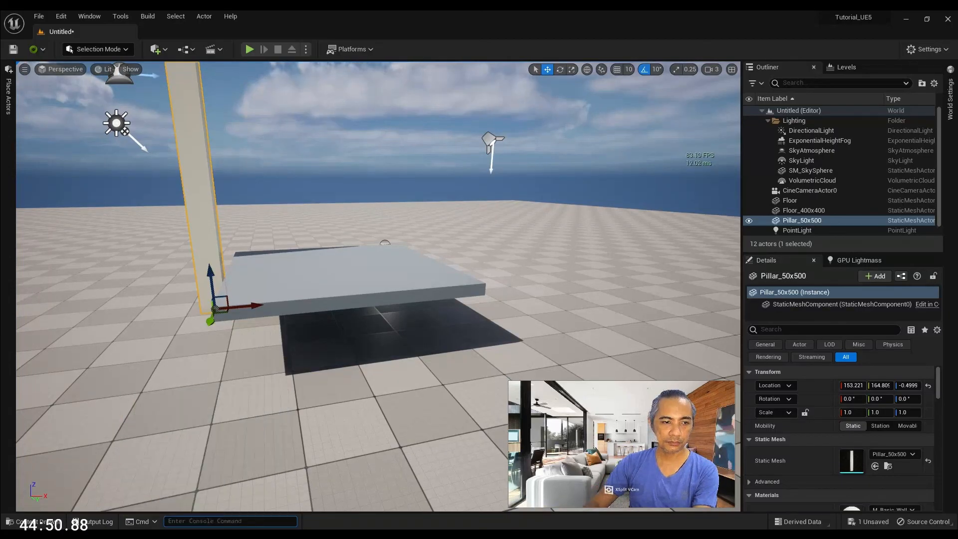
pyautogui.click(214, 520)
# - Delete the Floor_400x400 slab, the point light, the spot light and the Pillar_50x500 from the level
pyautogui.moveTo(431, 336); pyautogui.dragTo(439, 270, button='right')
pyautogui.click(260, 393)
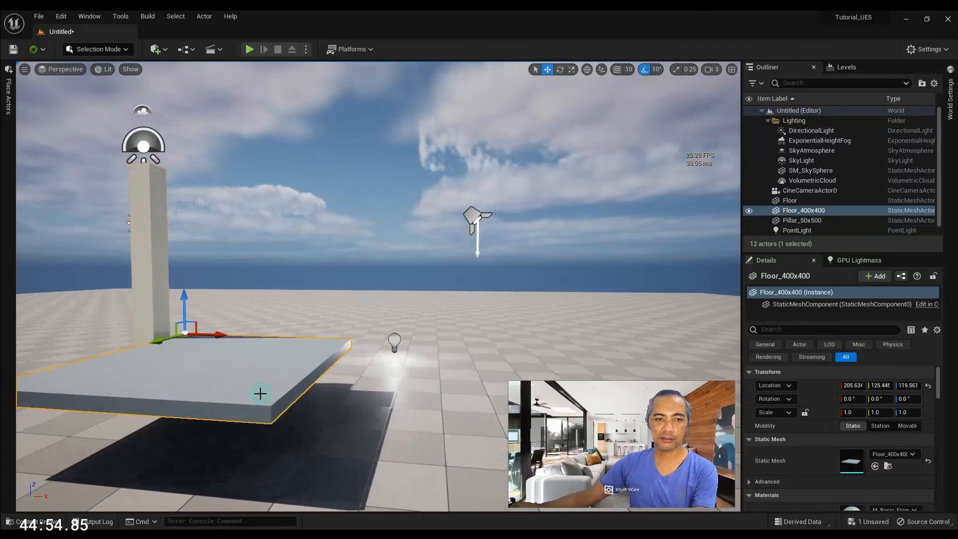
pyautogui.press('Delete')
pyautogui.click(394, 344)
pyautogui.press('Delete')
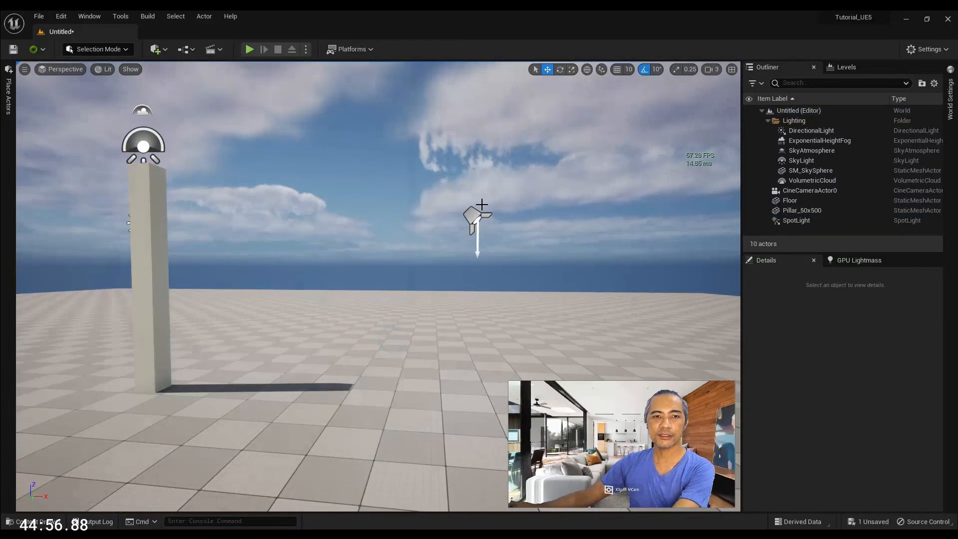
pyautogui.click(479, 214)
pyautogui.press('Delete')
pyautogui.click(146, 181)
pyautogui.press('Delete')
pyautogui.moveTo(166, 170)
pyautogui.mouseDown(button='right')
pyautogui.moveTo(115, 154)
pyautogui.moveTo(195, 195)
pyautogui.moveTo(147, 176)
pyautogui.moveTo(167, 193)
pyautogui.moveTo(230, 193)
pyautogui.moveTo(180, 182)
pyautogui.mouseUp(button='right')
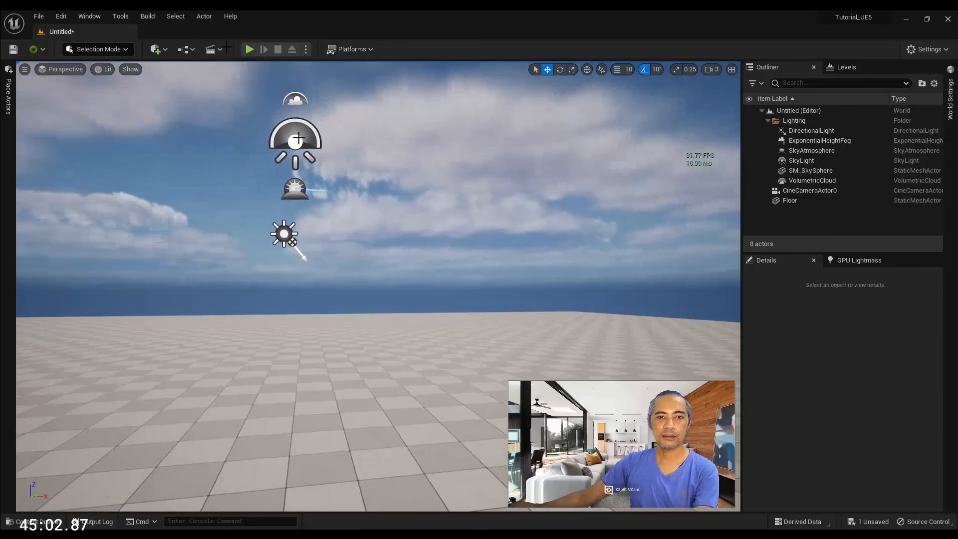
pyautogui.click(38, 16)
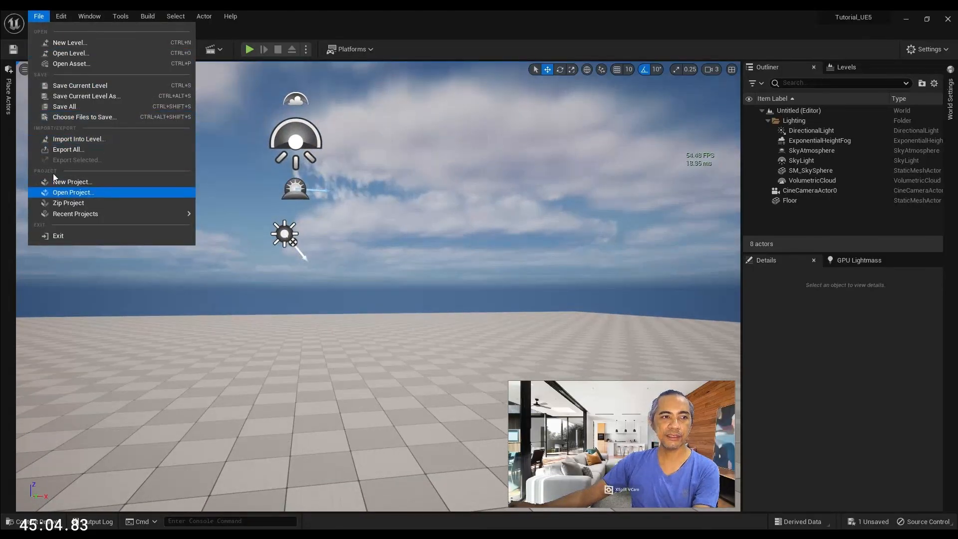
pyautogui.click(326, 13)
pyautogui.moveTo(203, 109); pyautogui.dragTo(238, 101, button='right')
# - Start saving the current level and create a folder named Tutorials inside the Content folder
pyautogui.click(40, 16)
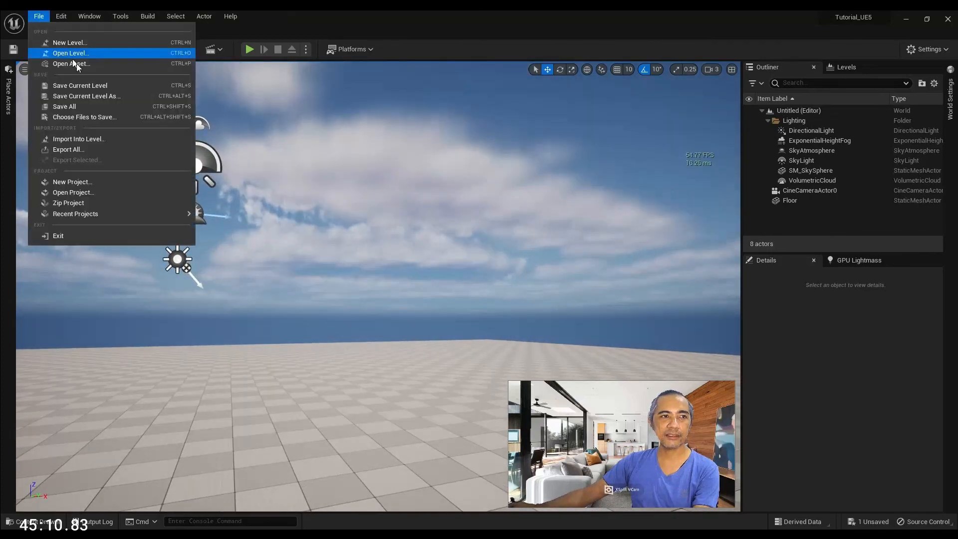
pyautogui.click(98, 87)
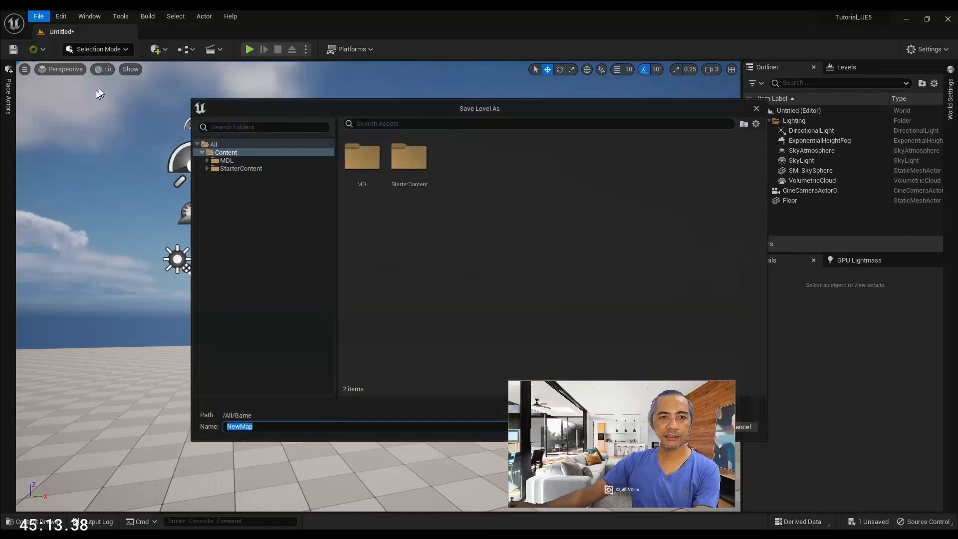
pyautogui.rightClick(237, 223)
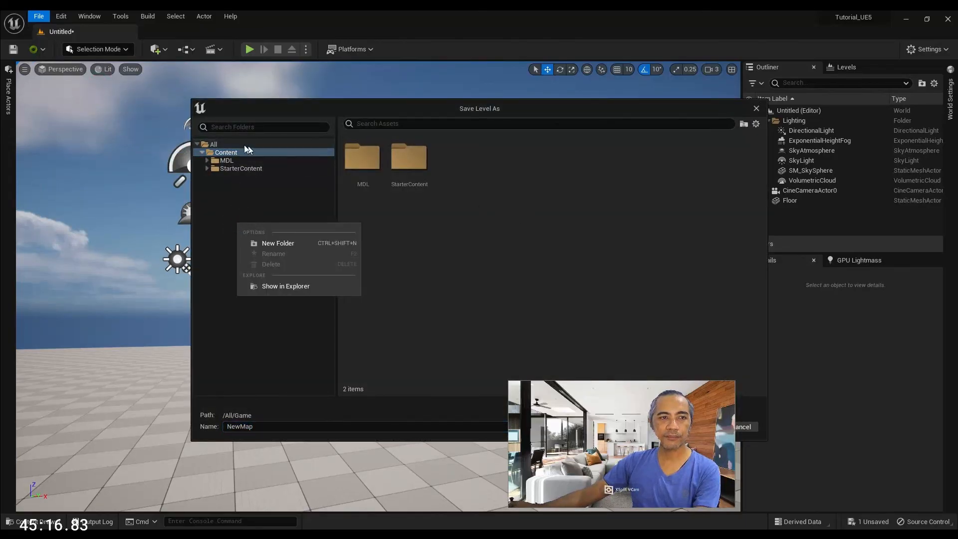
pyautogui.click(230, 152)
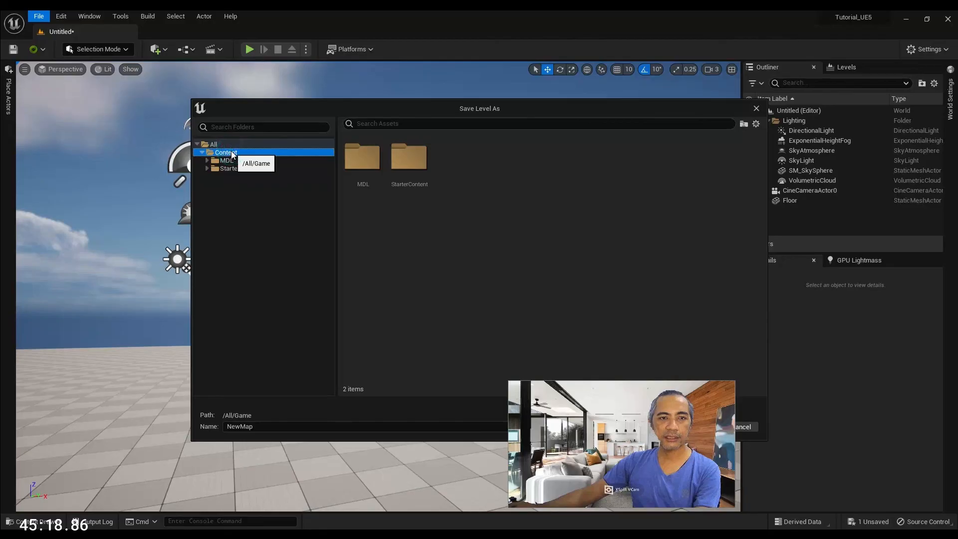
pyautogui.rightClick(232, 155)
pyautogui.click(265, 171)
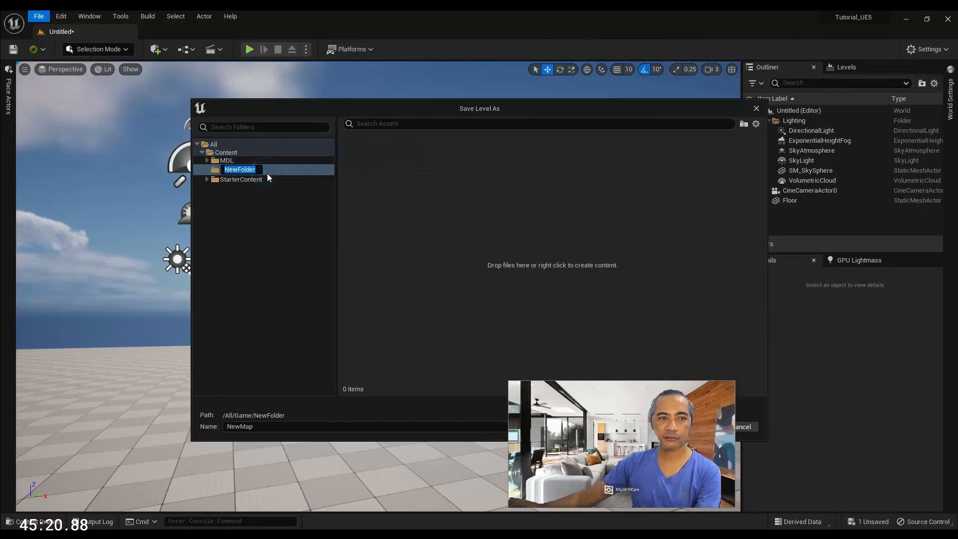
pyautogui.write('Tutor')
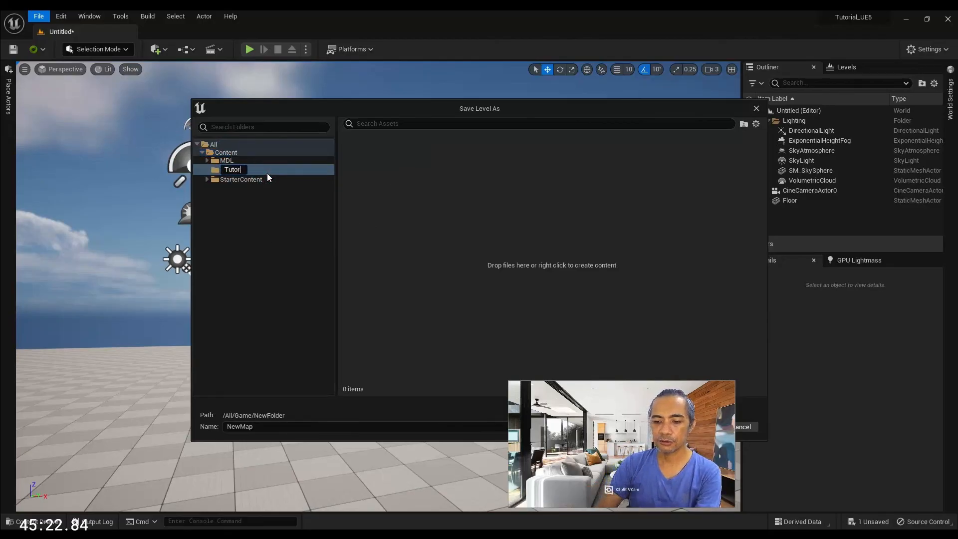
pyautogui.write('ials')
pyautogui.press('Return')
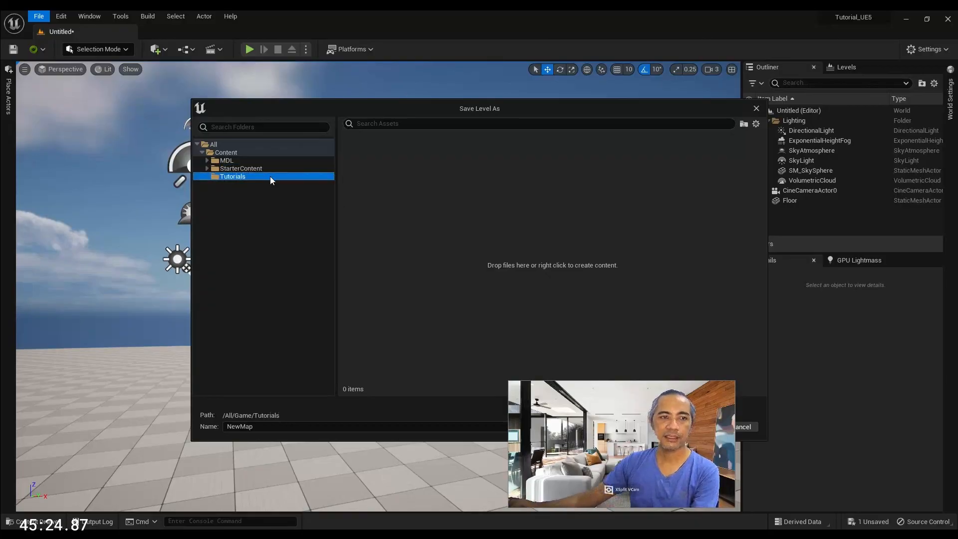
# - Create a subfolder named Level inside the Tutorials folder and open it as the save location
pyautogui.rightClick(390, 156)
pyautogui.click(438, 175)
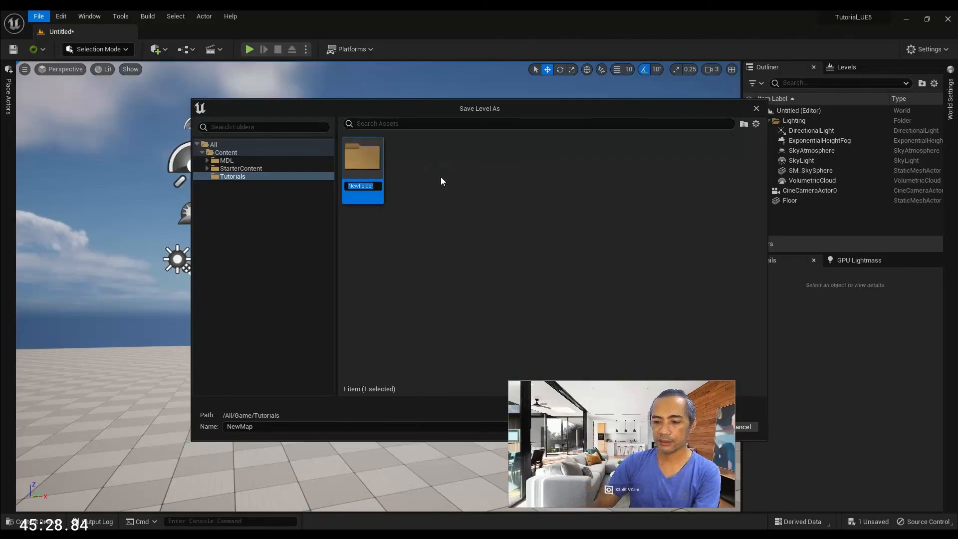
pyautogui.write('Level')
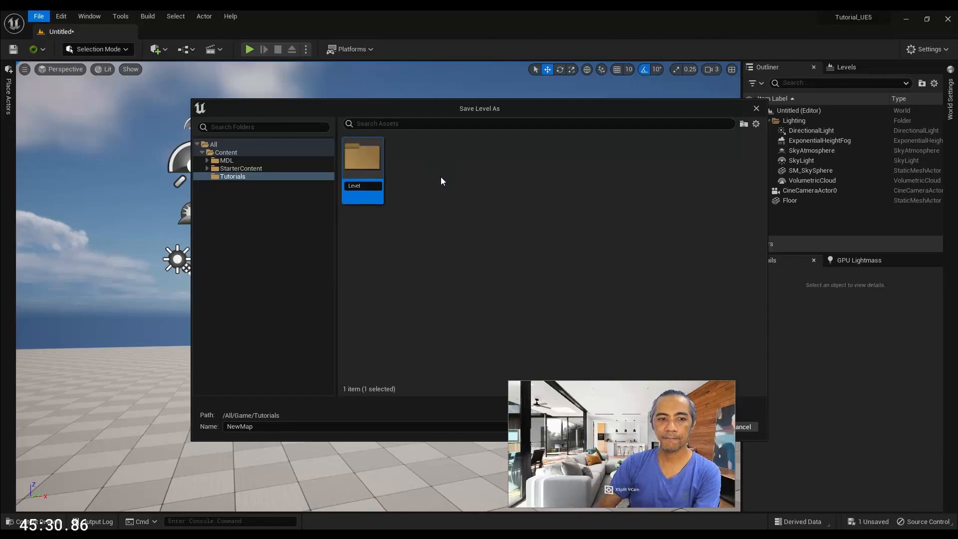
pyautogui.press('Return')
pyautogui.doubleClick(369, 166)
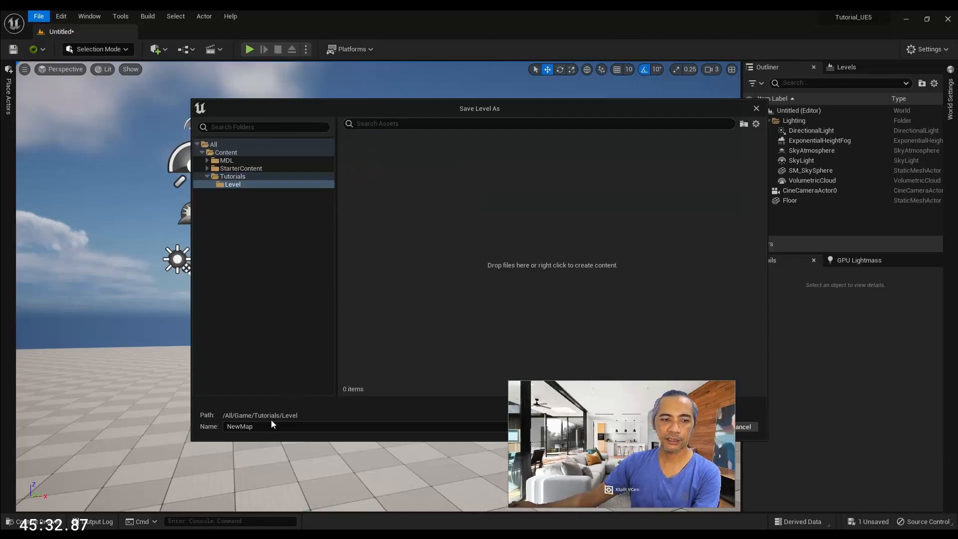
# - Name the level Tutorials and save it in the Level folder
pyautogui.moveTo(434, 107); pyautogui.dragTo(310, 84)
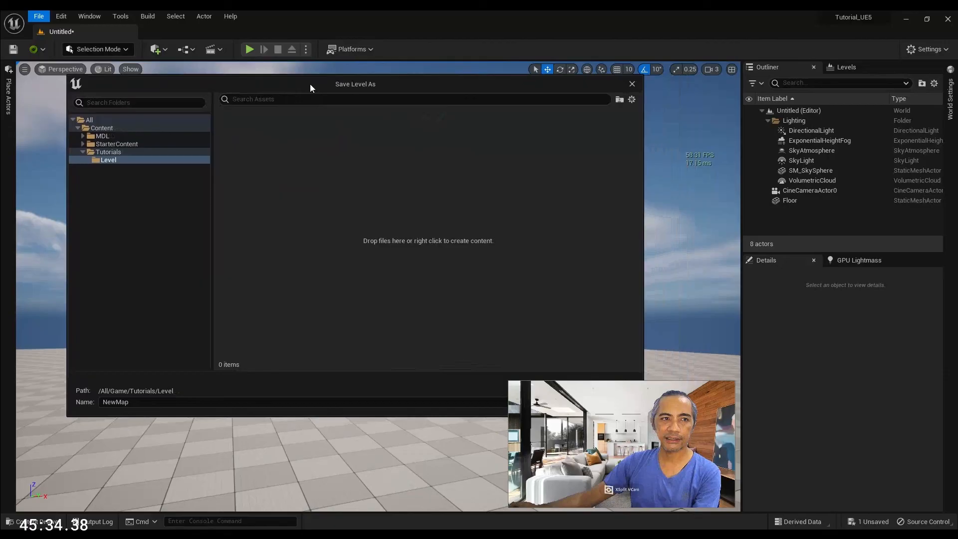
pyautogui.click(142, 402)
pyautogui.write('Tut')
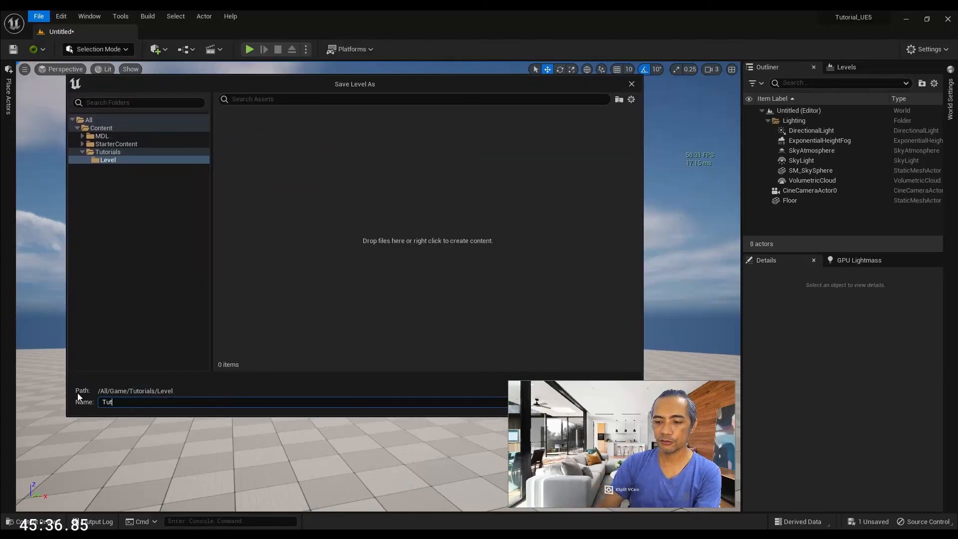
pyautogui.write('orials')
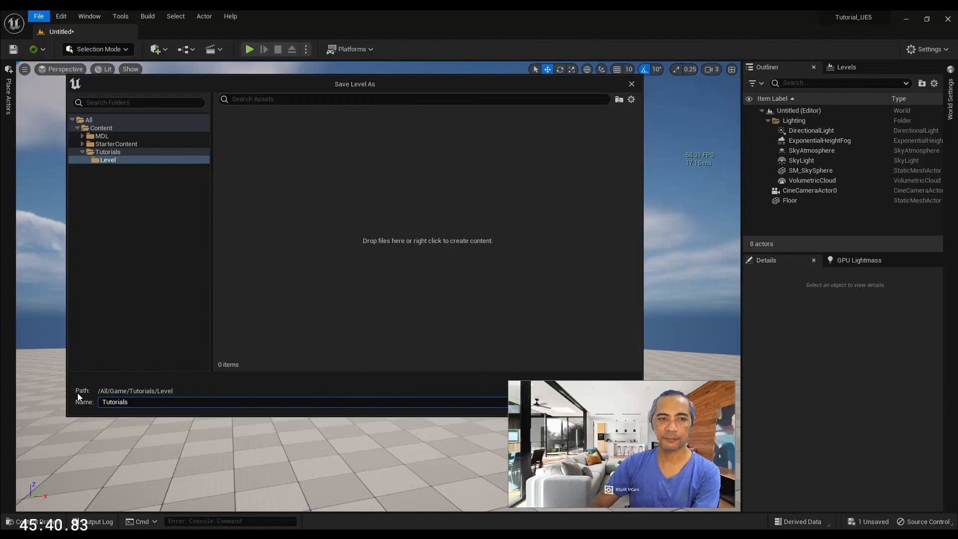
pyautogui.press('Return')
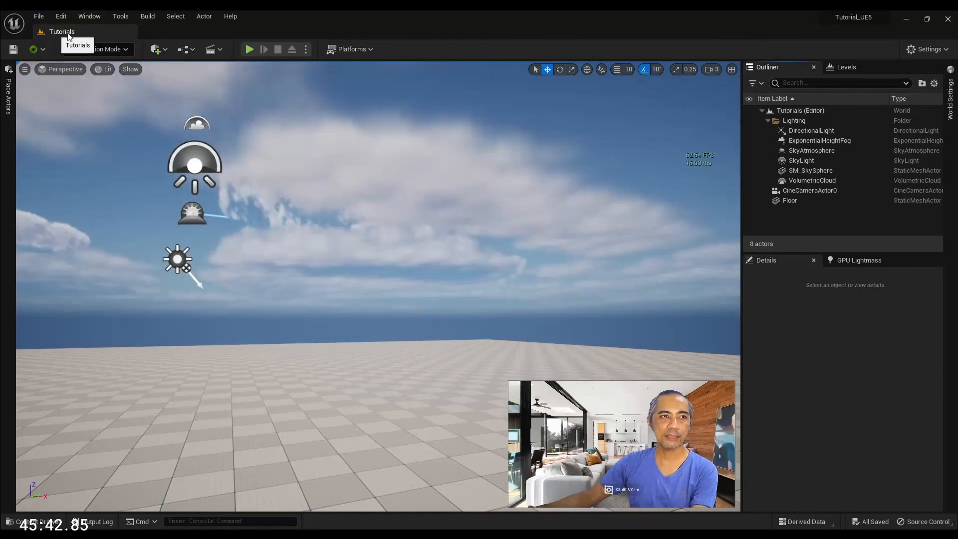